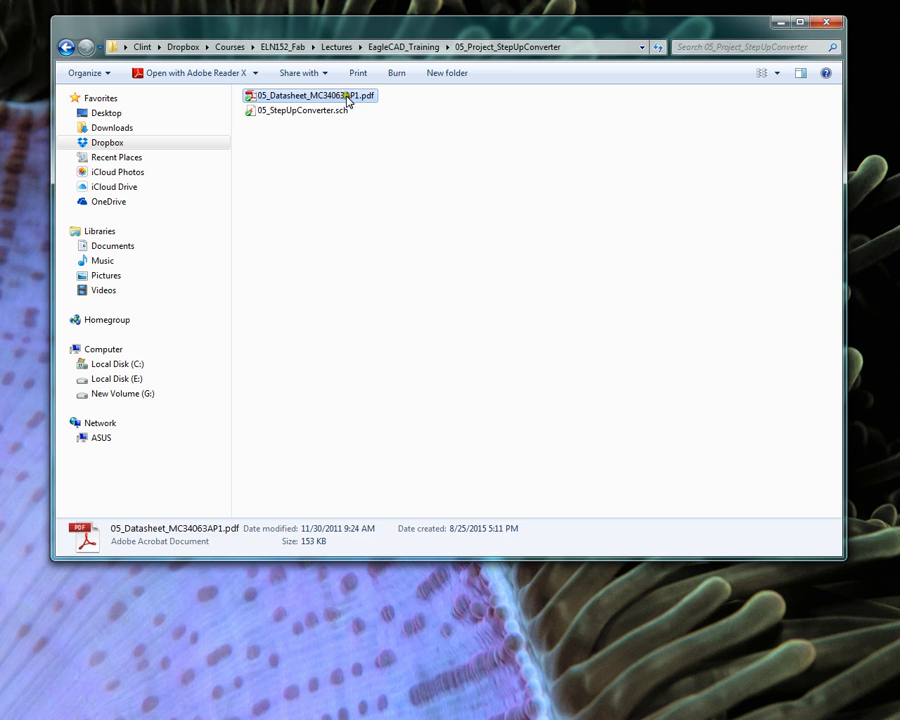
Open 05_Datasheet_MC34063AP1.pdf in Adobe Reader and maximize its window.
{"action": "left_click", "coordinate": [289, 113]}
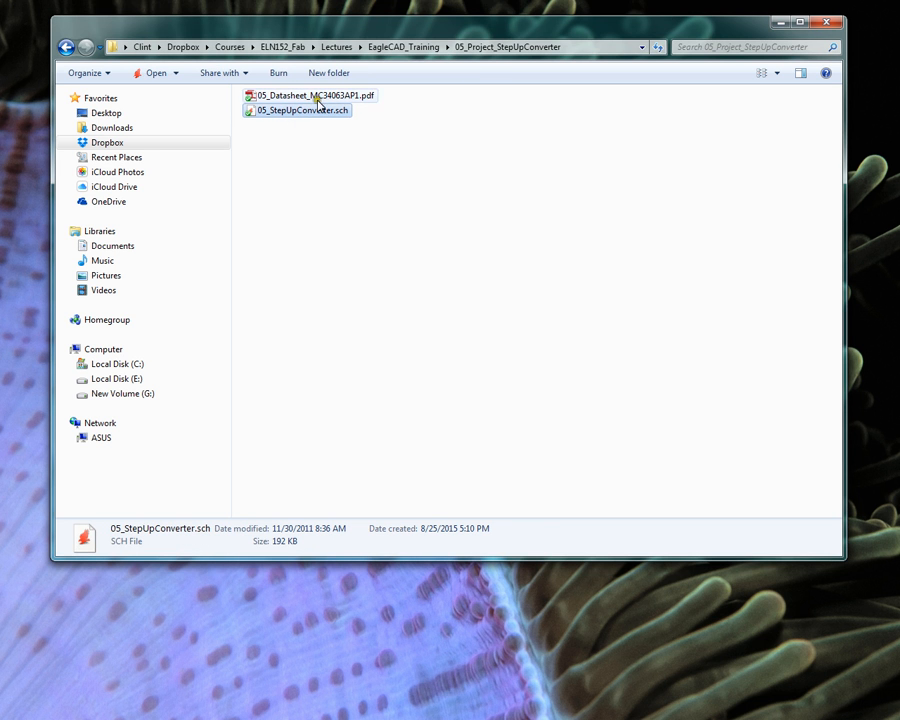
{"action": "left_click", "coordinate": [320, 97]}
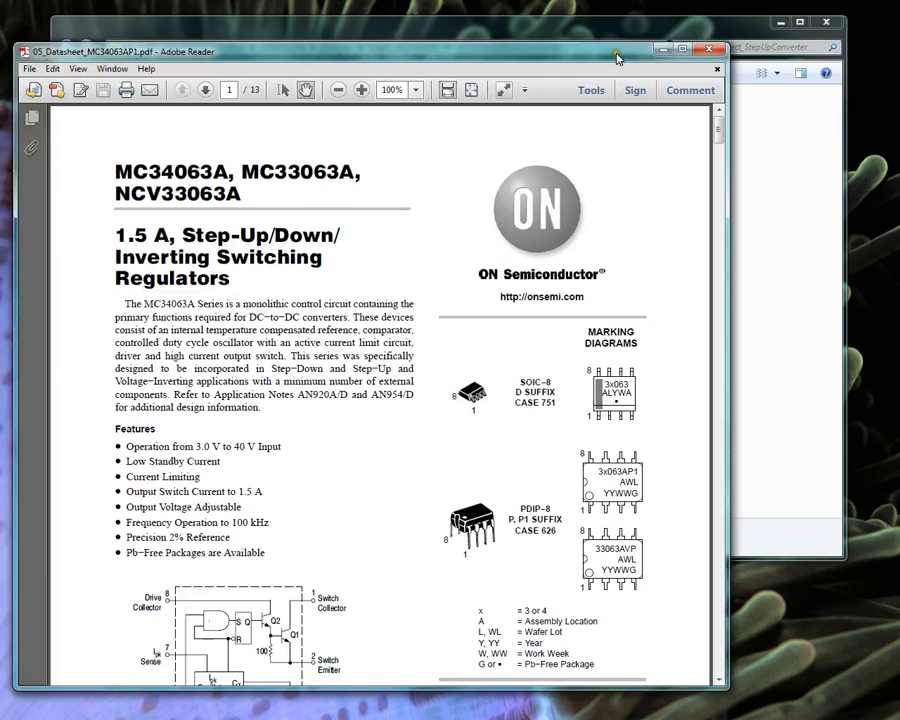
{"action": "left_click_drag", "start_coordinate": [616, 54], "coordinate": [642, 37]}
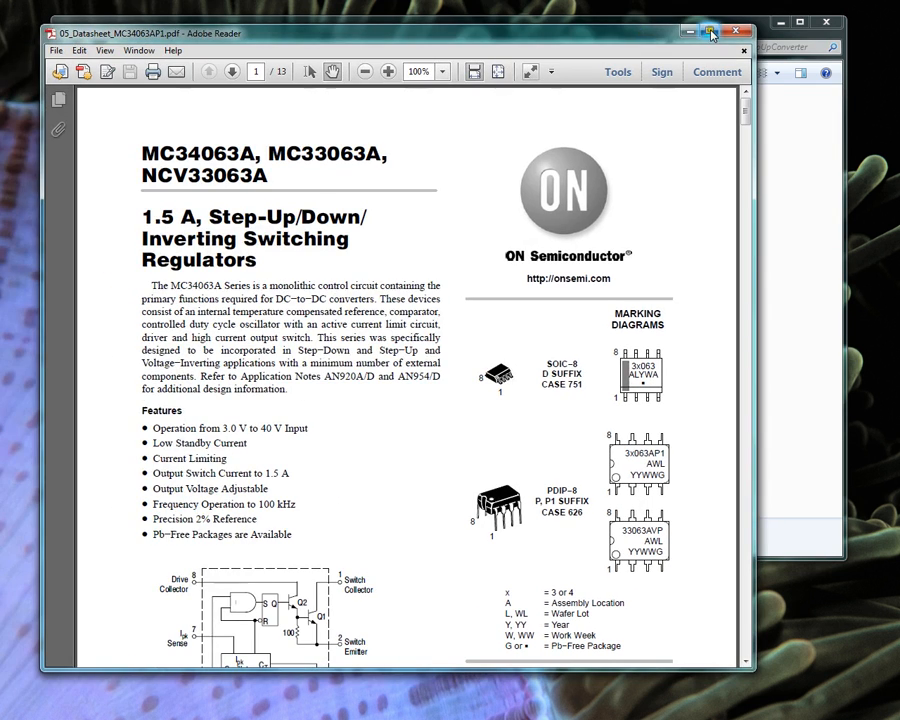
{"action": "left_click", "coordinate": [705, 31]}
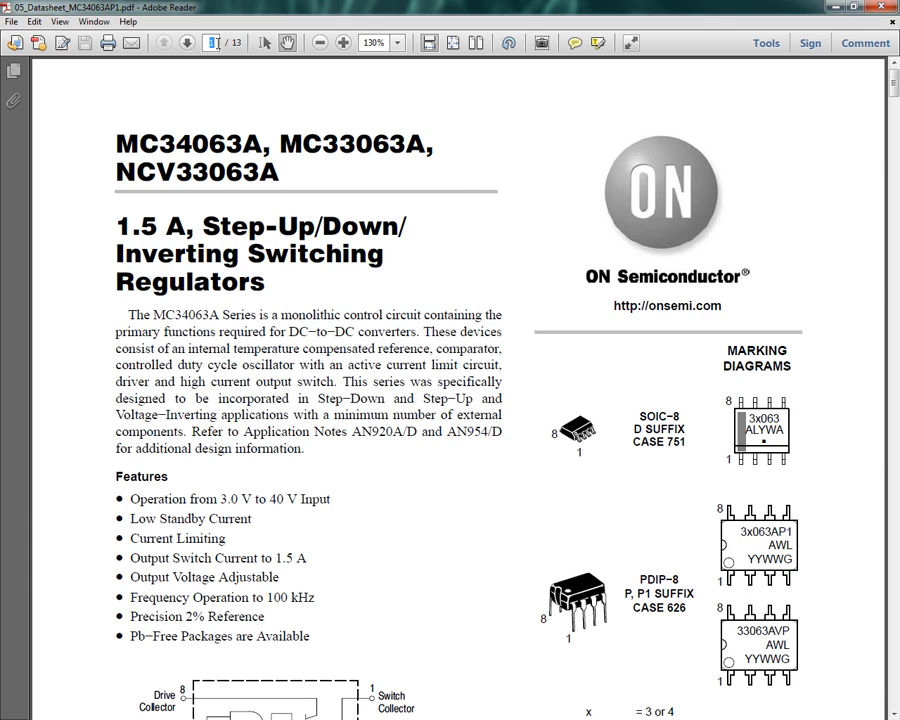
Go to page 5 of the datasheet and view the Figure 8 Step-Up Converter circuit.
{"action": "left_click", "coordinate": [213, 42]}
{"action": "type", "text": "5"}
{"action": "key", "text": "Return"}
{"action": "scroll", "coordinate": [506, 228], "scroll_direction": "down", "scroll_amount": 1}
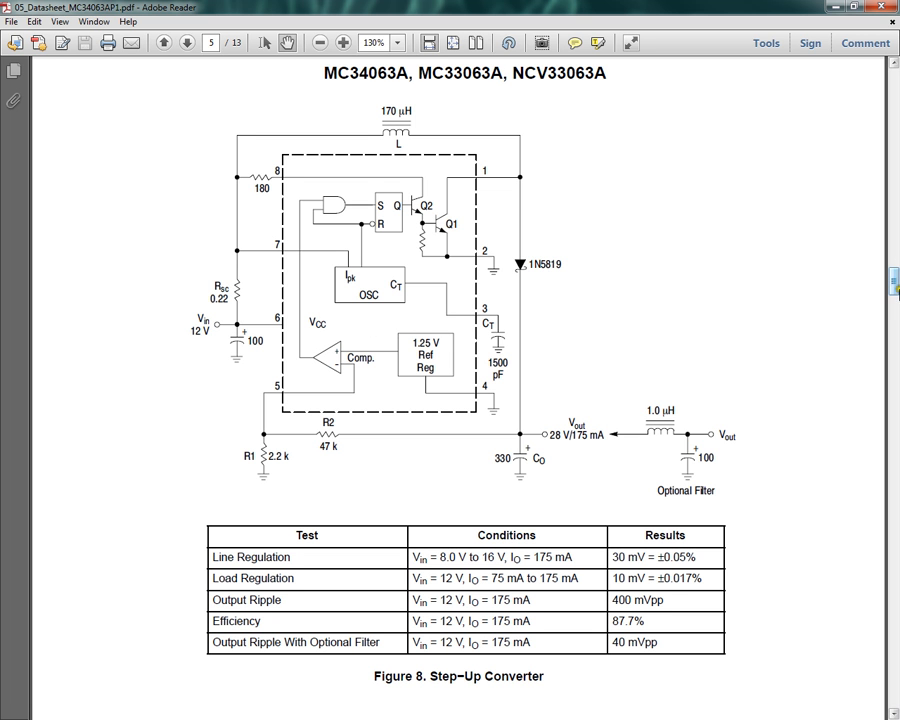
Examine the PDIP-8 and SOIC-8 package dimensions at the end of the datasheet, and move the datasheet off this screen.
{"action": "left_click_drag", "start_coordinate": [893, 282], "coordinate": [893, 697]}
{"action": "scroll", "coordinate": [405, 390], "scroll_direction": "up", "scroll_amount": 5}
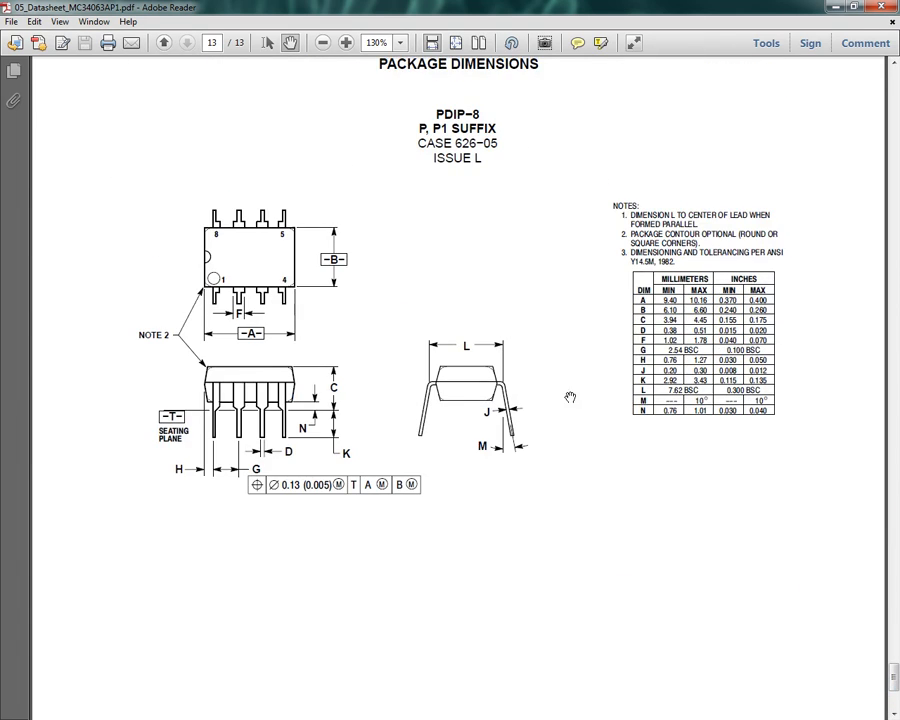
{"action": "scroll", "coordinate": [440, 420], "scroll_direction": "up", "scroll_amount": 10}
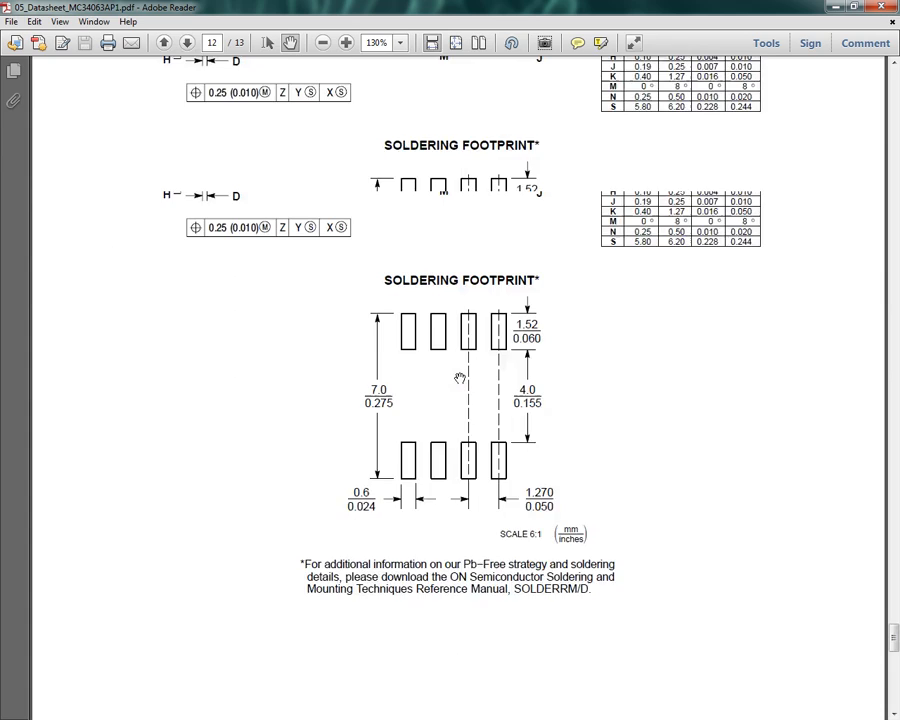
{"action": "scroll", "coordinate": [459, 377], "scroll_direction": "up", "scroll_amount": 3}
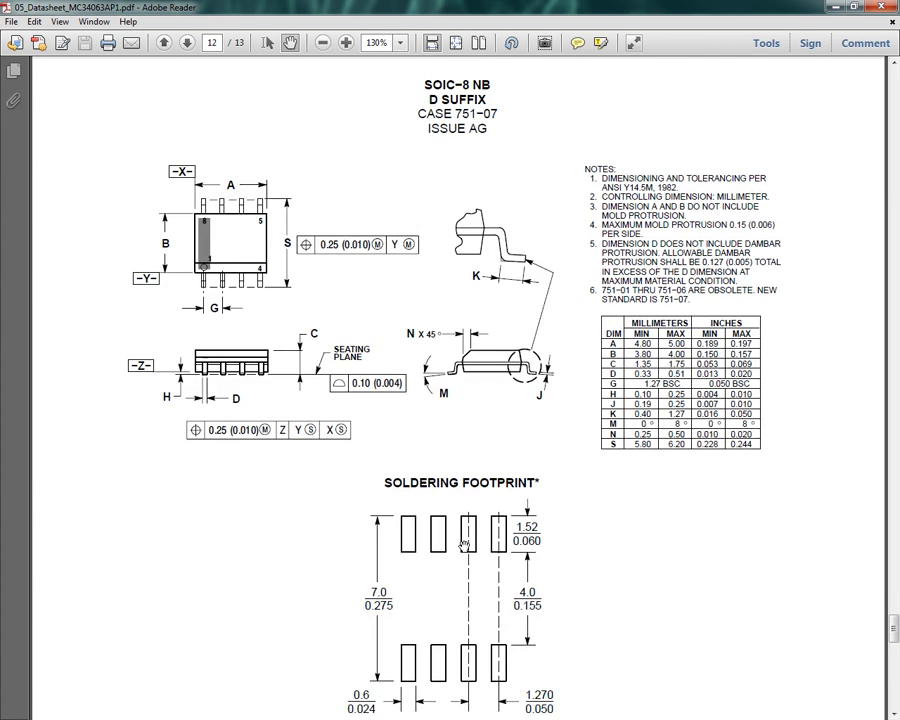
{"action": "scroll", "coordinate": [410, 543], "scroll_direction": "down", "scroll_amount": 15}
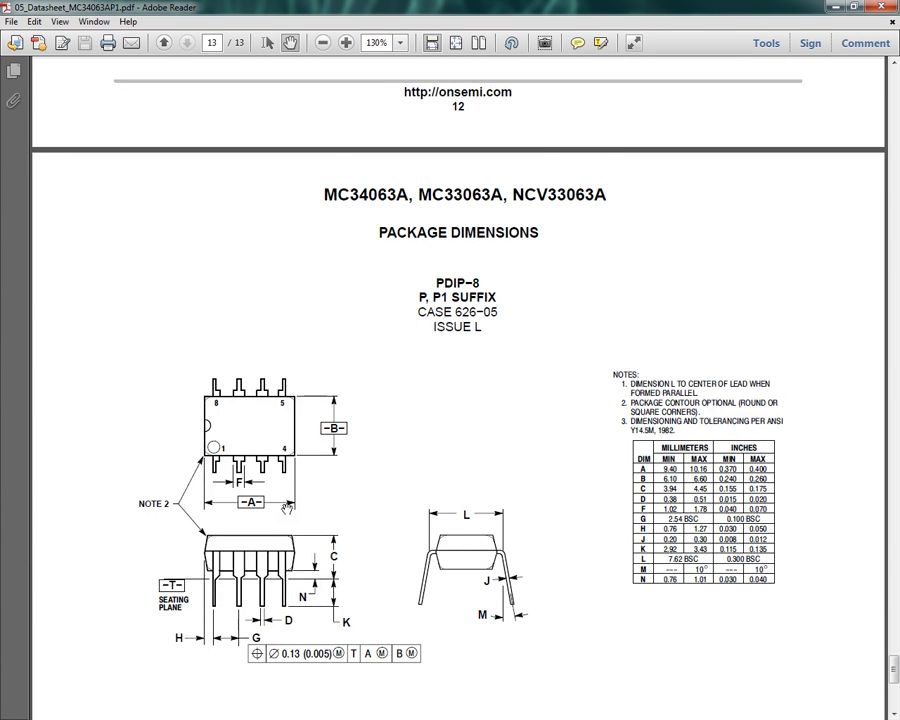
{"action": "scroll", "coordinate": [320, 511], "scroll_direction": "down", "scroll_amount": 1}
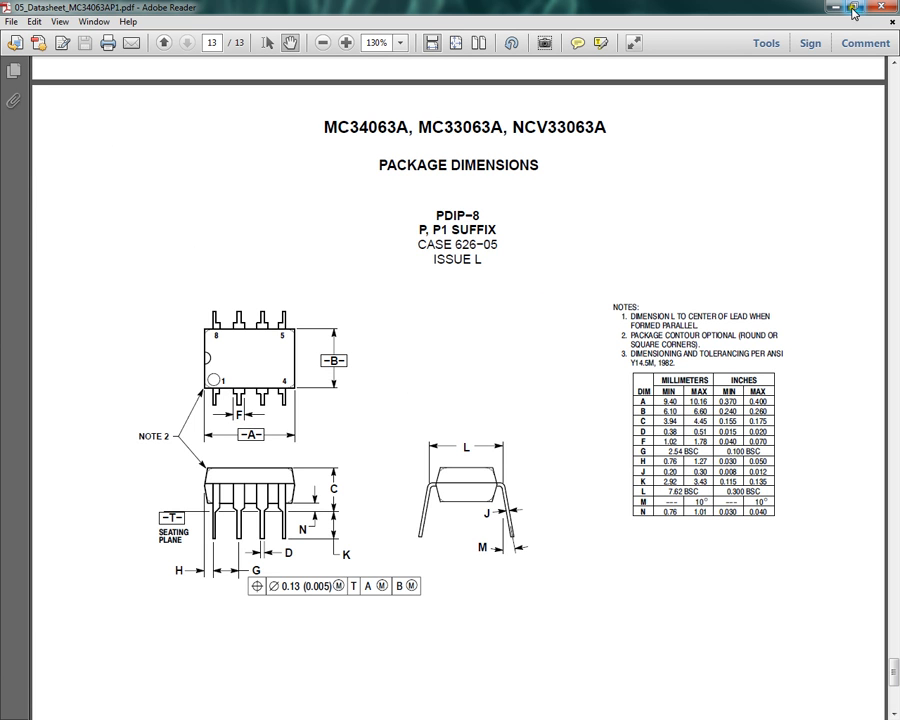
{"action": "left_click_drag", "start_coordinate": [555, 10], "coordinate": [0, 100]}
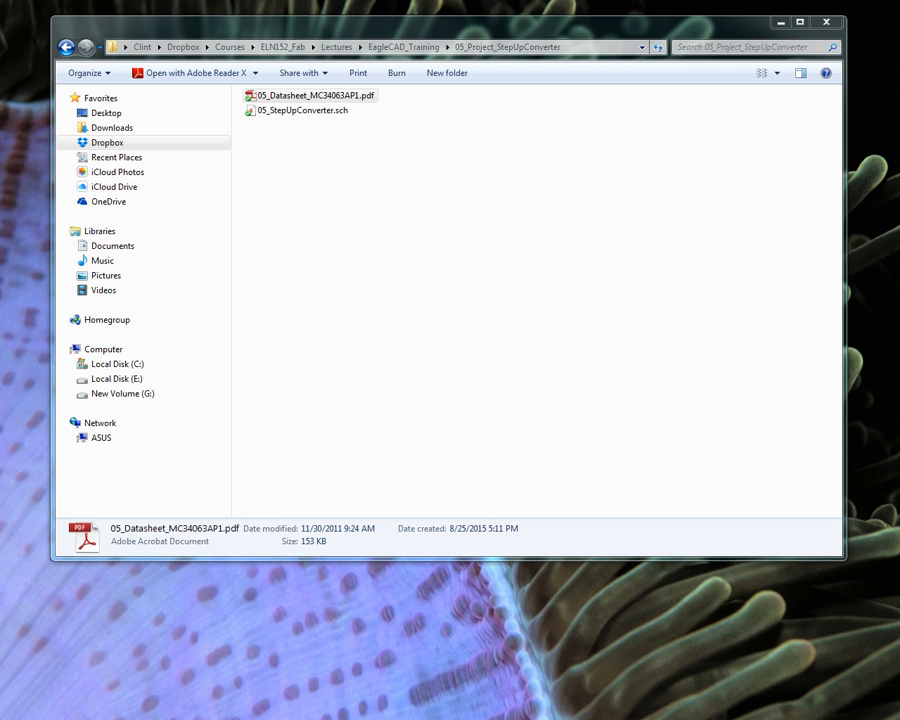
Open the 05_StepUpConverter.sch schematic, enlarge its window for a brief look and close it again.
{"action": "left_click", "coordinate": [316, 112]}
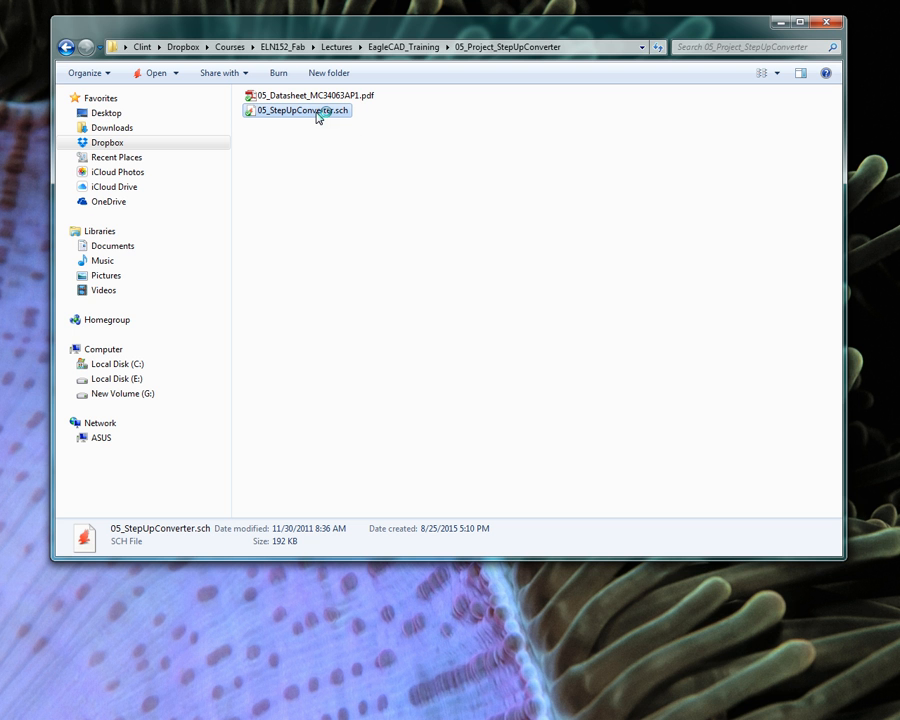
{"action": "double_click", "coordinate": [318, 112]}
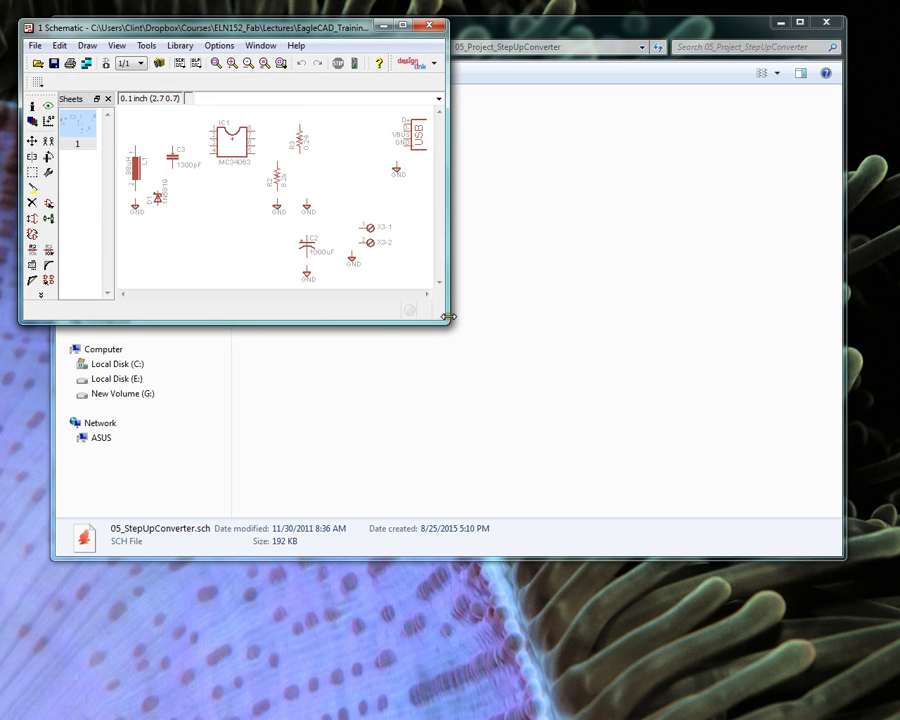
{"action": "left_click_drag", "start_coordinate": [448, 322], "coordinate": [600, 472]}
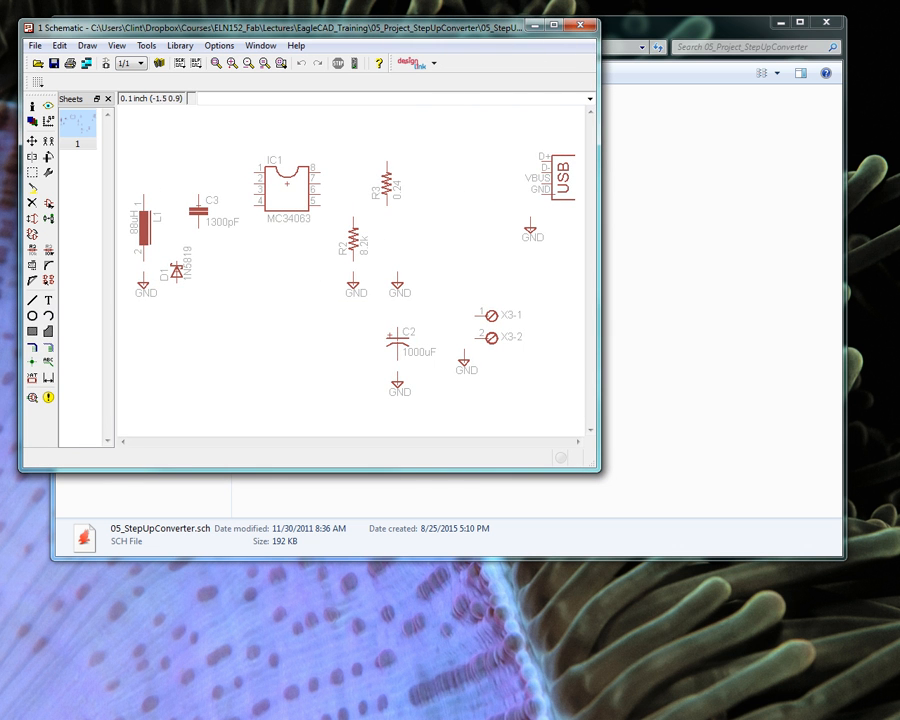
{"action": "left_click", "coordinate": [585, 27]}
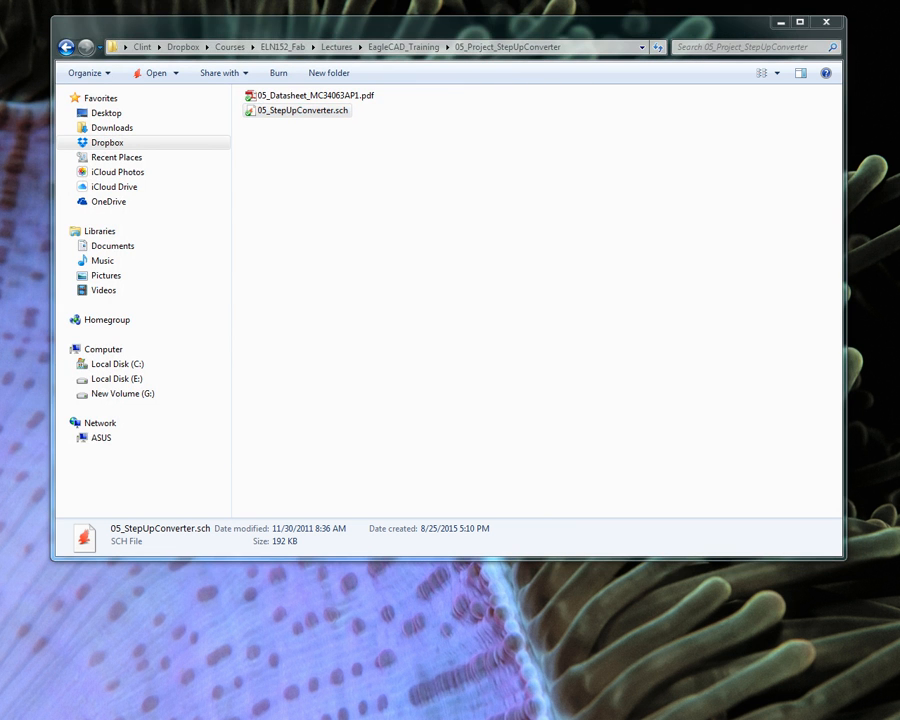
Review the programs available as the default for opening 05_StepUpConverter.sch, and leave the choice without changing it.
{"action": "left_click", "coordinate": [318, 112]}
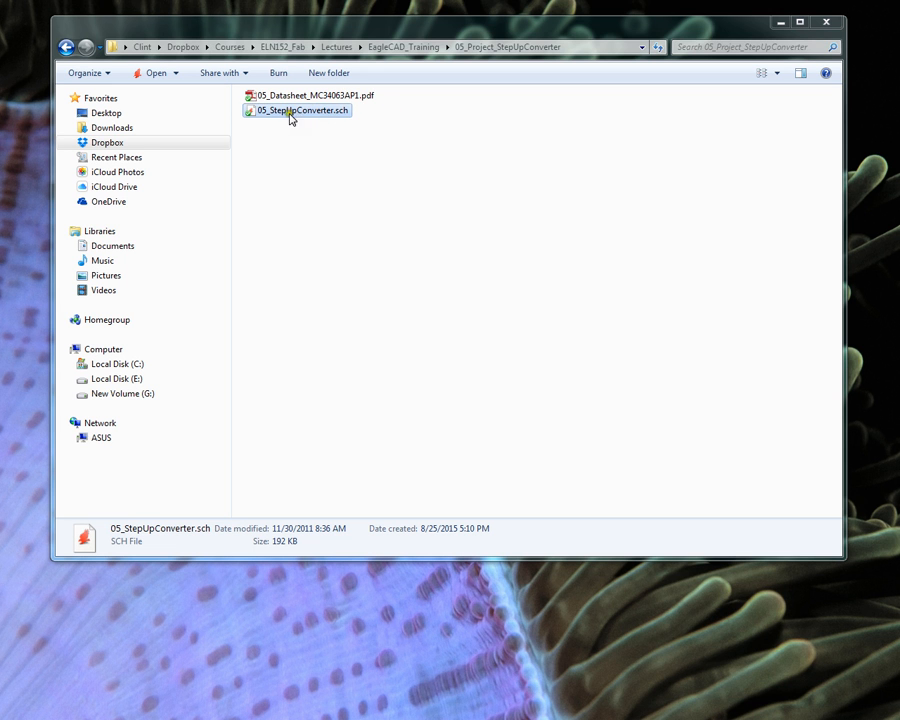
{"action": "right_click", "coordinate": [316, 114]}
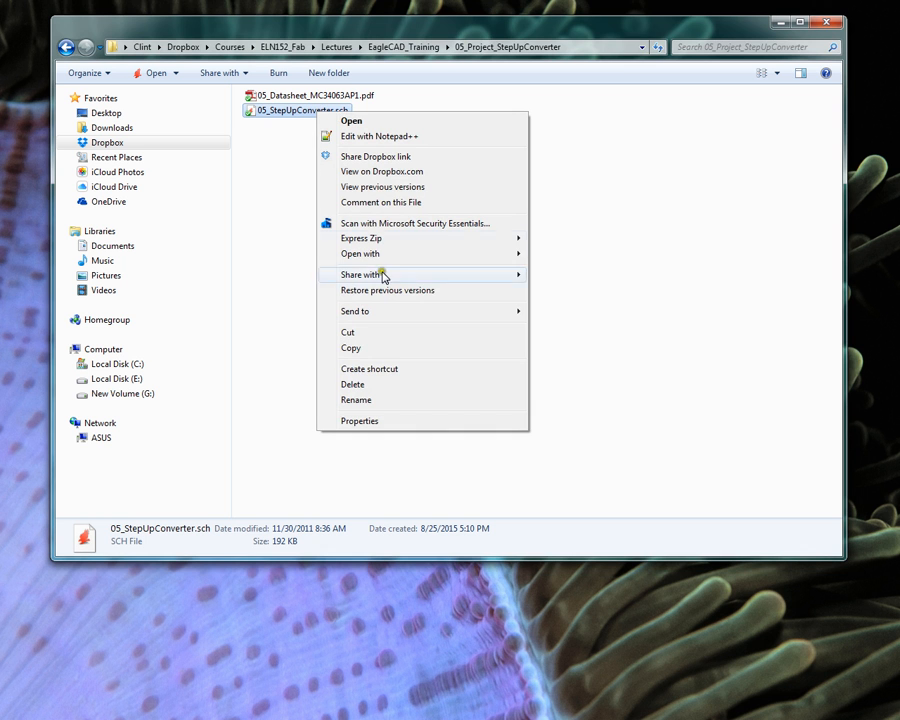
{"action": "mouse_move", "coordinate": [426, 255]}
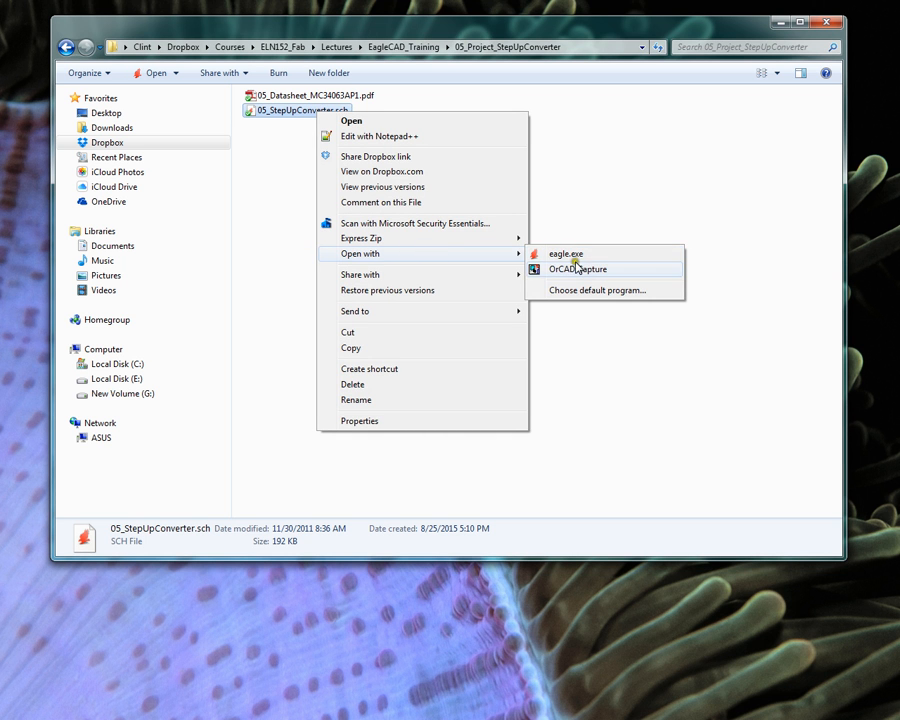
{"action": "left_click", "coordinate": [582, 293]}
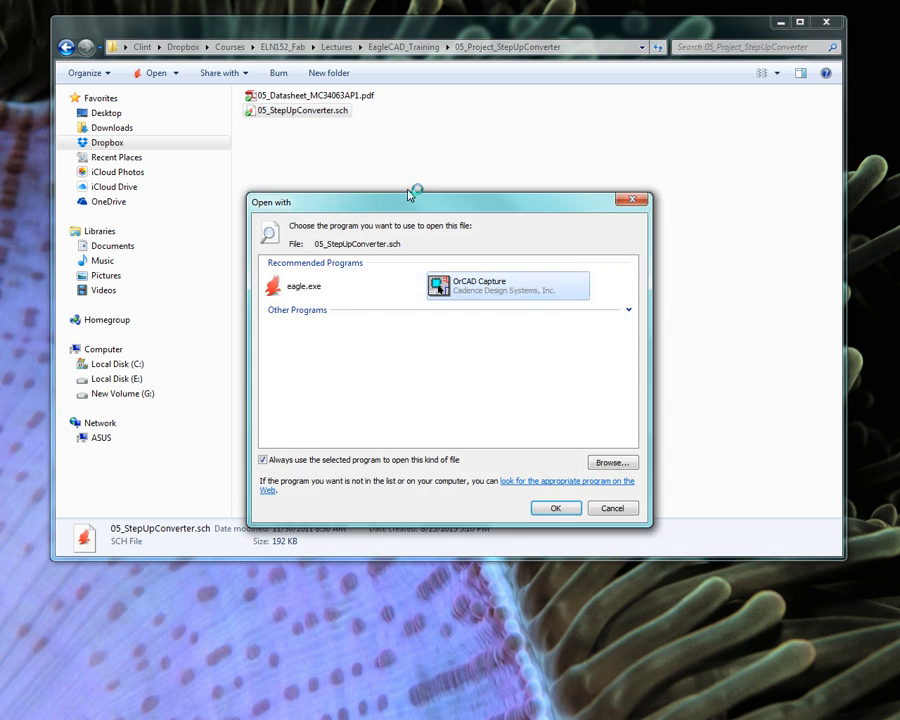
{"action": "left_click", "coordinate": [628, 309]}
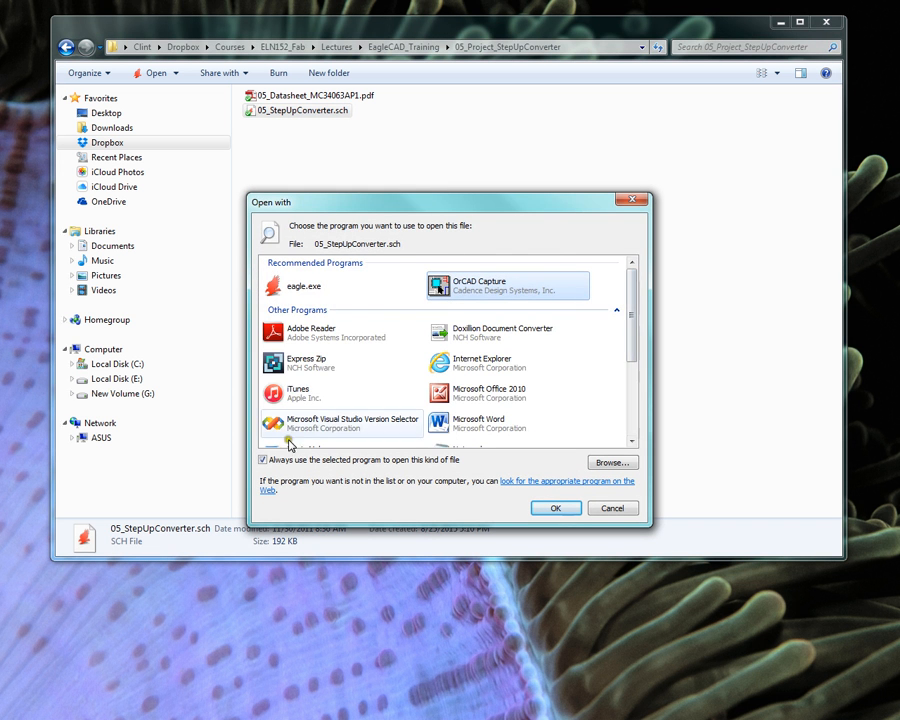
{"action": "mouse_move", "coordinate": [624, 350]}
{"action": "left_mouse_down"}
{"action": "mouse_move", "coordinate": [633, 432]}
{"action": "mouse_move", "coordinate": [633, 338]}
{"action": "left_mouse_up"}
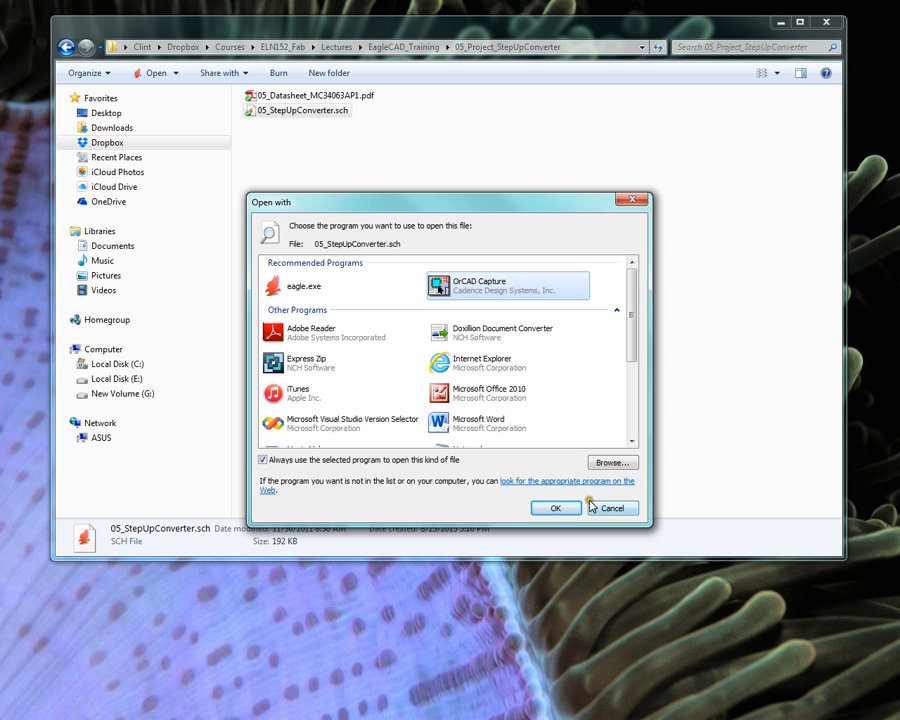
{"action": "left_click", "coordinate": [632, 199]}
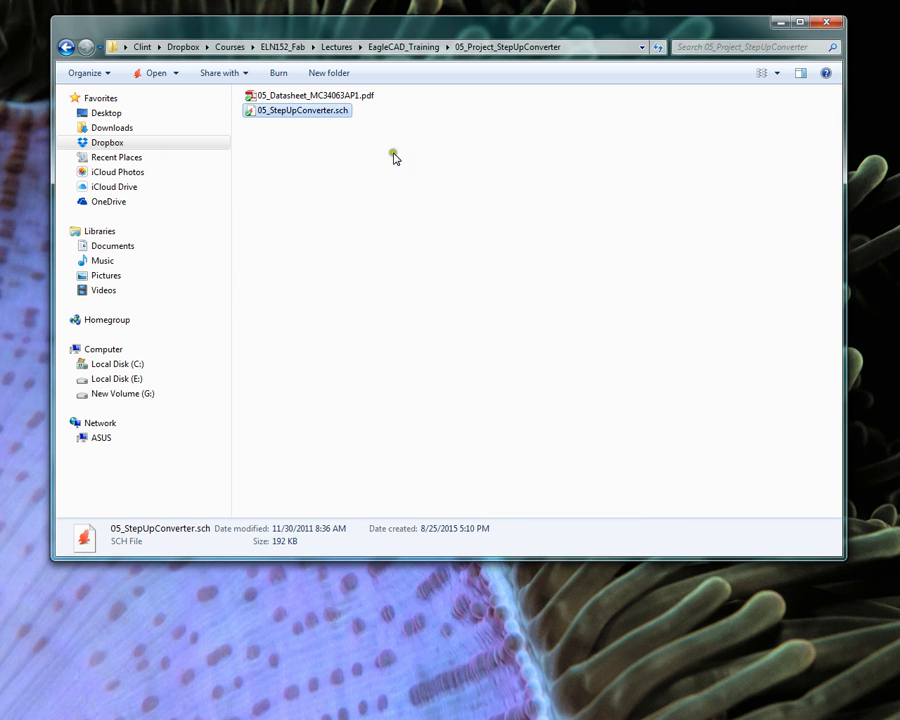
Open 05_StepUpConverter.sch in EAGLE and reposition its schematic window.
{"action": "double_click", "coordinate": [285, 112]}
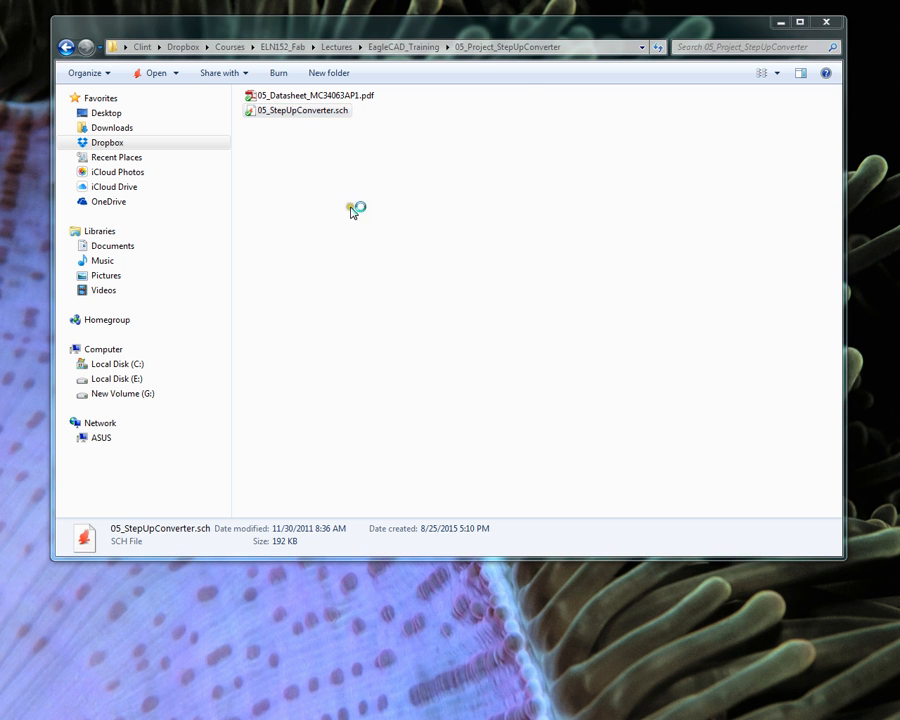
{"action": "left_click_drag", "start_coordinate": [0, 120], "coordinate": [596, 253]}
{"action": "left_click", "coordinate": [400, 103]}
{"action": "left_click_drag", "start_coordinate": [400, 102], "coordinate": [469, 71]}
Shrink the EAGLE Control Panel, move it off this screen and maximize the schematic window.
{"action": "left_click_drag", "start_coordinate": [640, 258], "coordinate": [689, 168]}
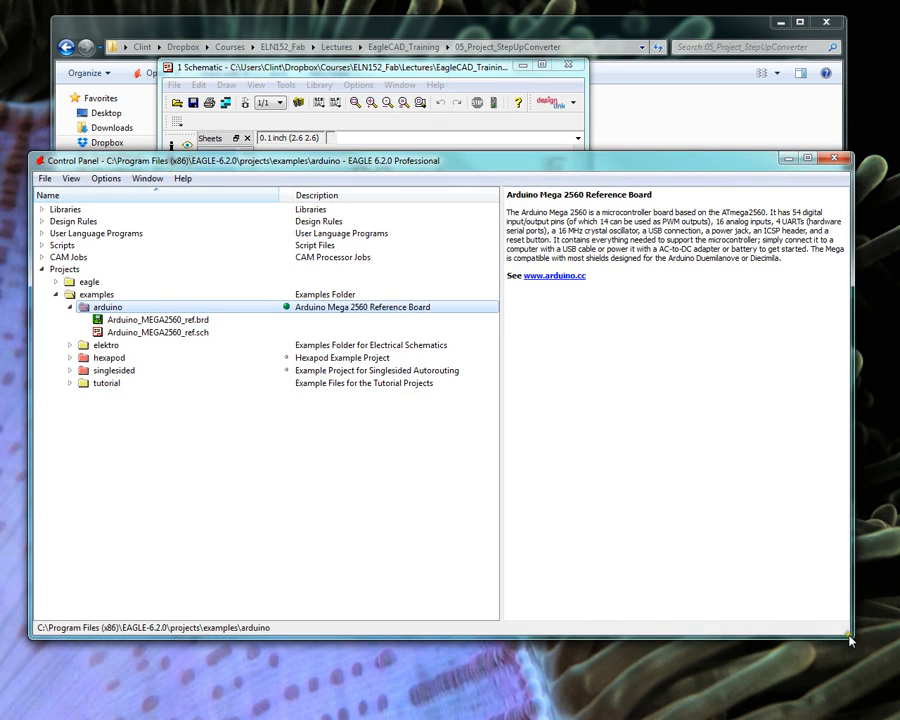
{"action": "left_click_drag", "start_coordinate": [848, 634], "coordinate": [678, 479]}
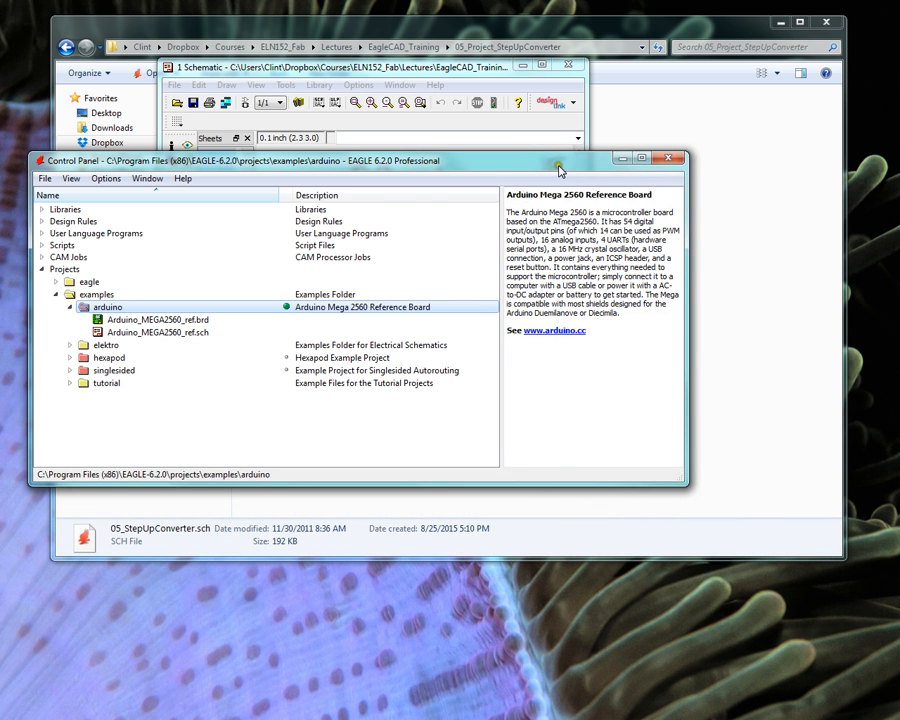
{"action": "left_click_drag", "start_coordinate": [553, 161], "coordinate": [0, 161]}
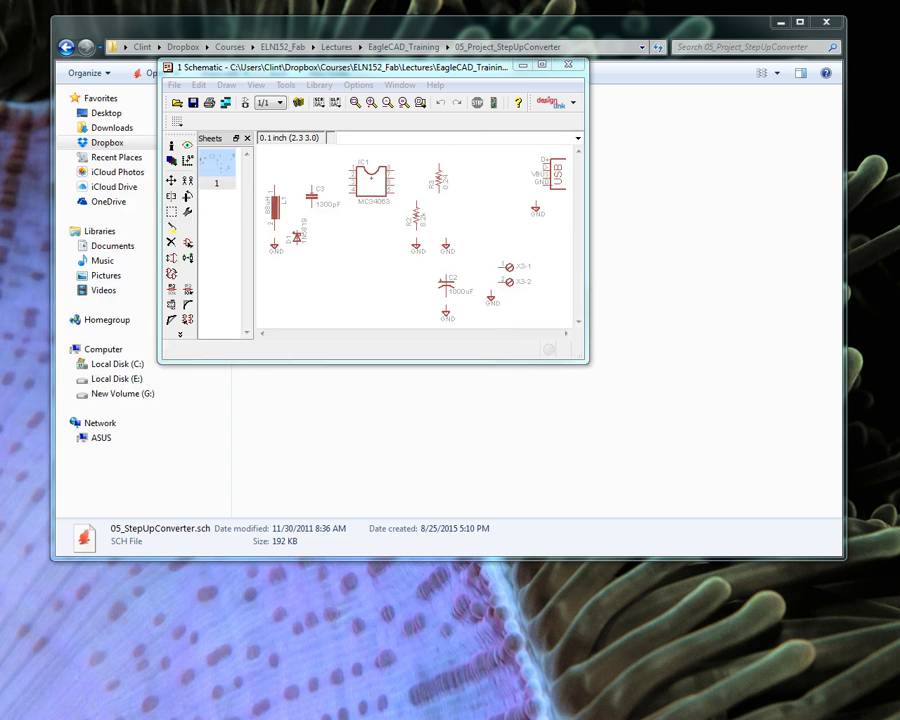
{"action": "left_click", "coordinate": [540, 66]}
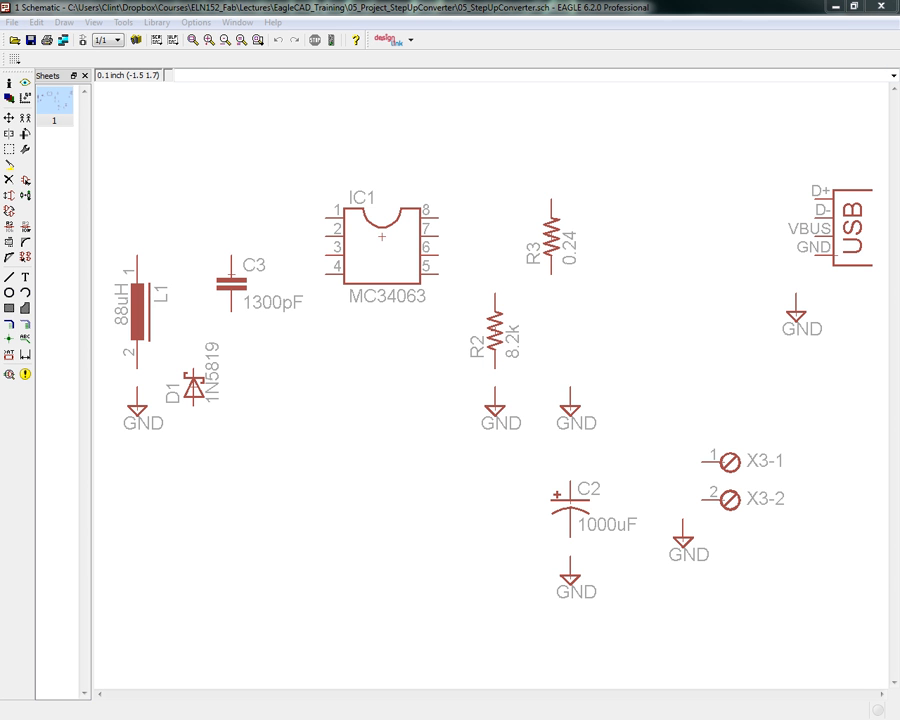
Bring the datasheet over the schematic, examine the Step-Up Converter circuit on page 5 at 150% zoom, and minimize the datasheet.
{"action": "left_click_drag", "start_coordinate": [287, 116], "coordinate": [512, 74]}
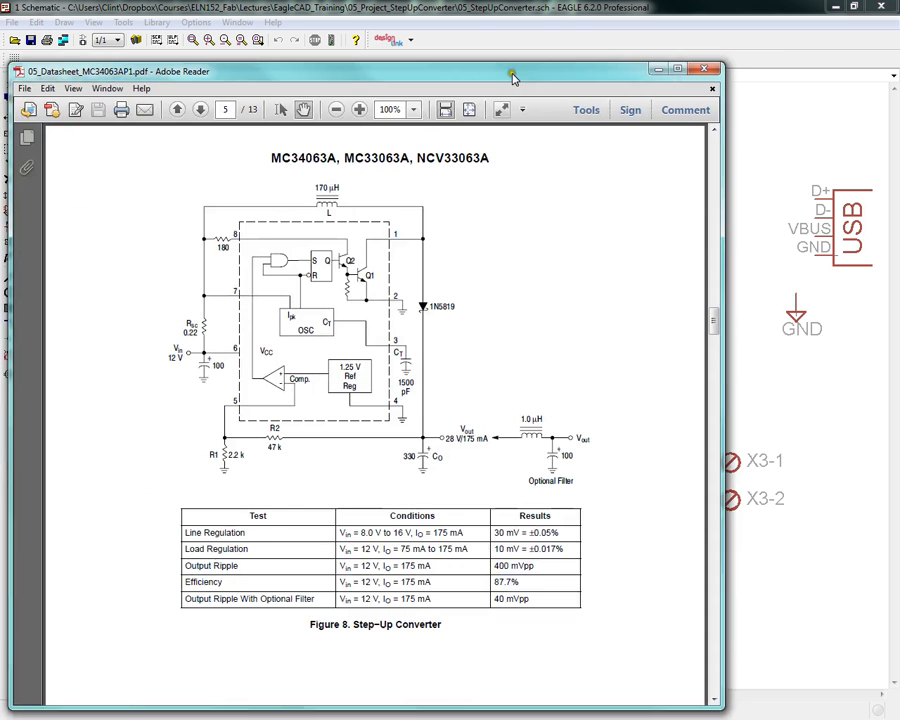
{"action": "scroll", "coordinate": [357, 297], "scroll_direction": "up", "scroll_amount": 2}
{"action": "scroll", "coordinate": [357, 299], "scroll_direction": "down", "scroll_amount": 2}
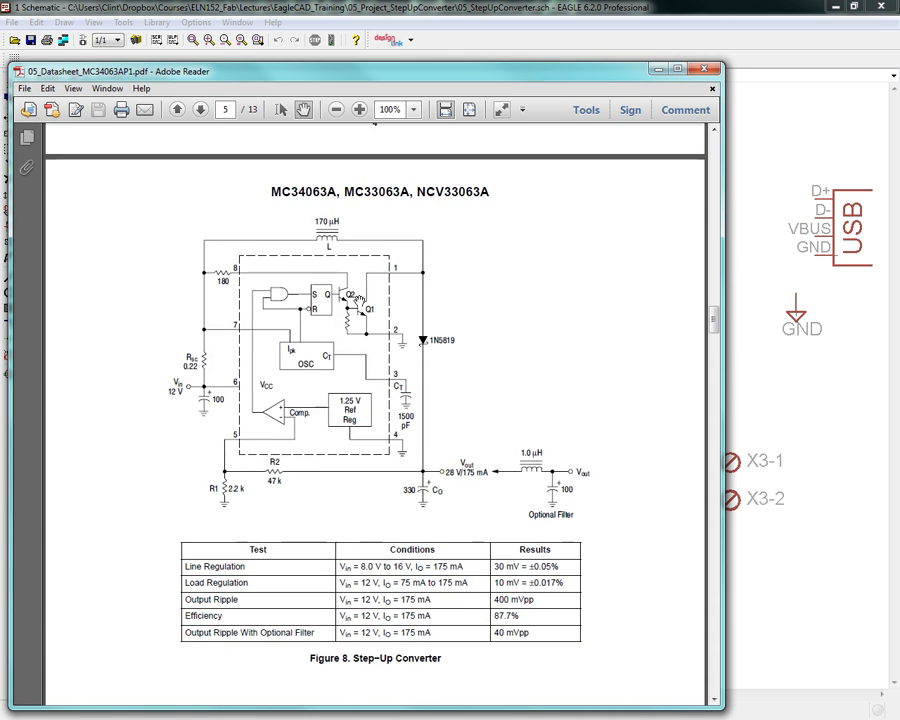
{"action": "scroll", "coordinate": [344, 312], "scroll_direction": "up", "scroll_amount": 2, "text": "ctrl"}
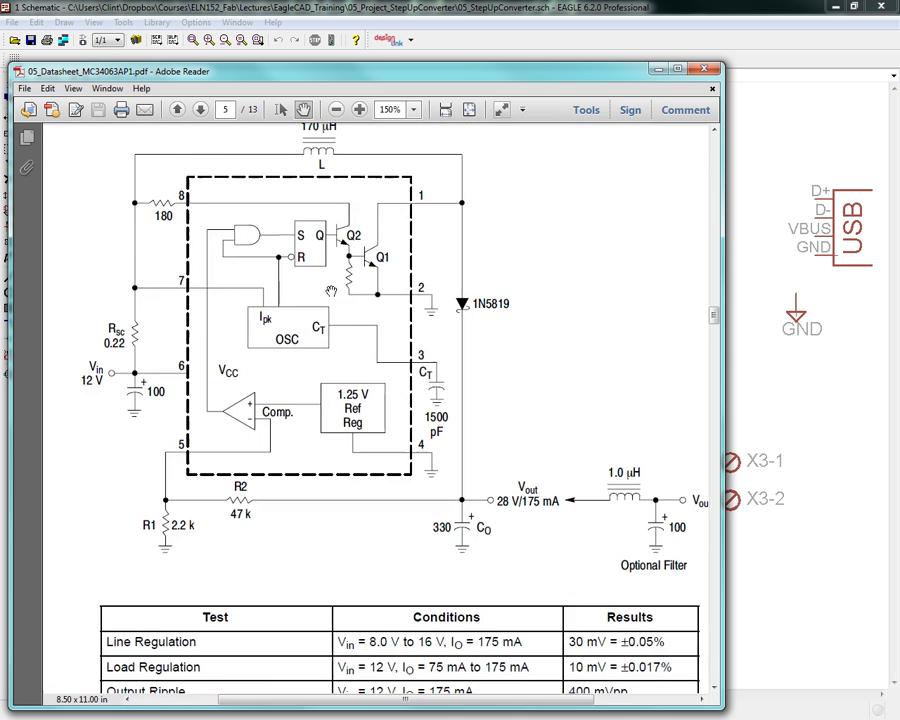
{"action": "left_click_drag", "start_coordinate": [322, 233], "coordinate": [404, 287]}
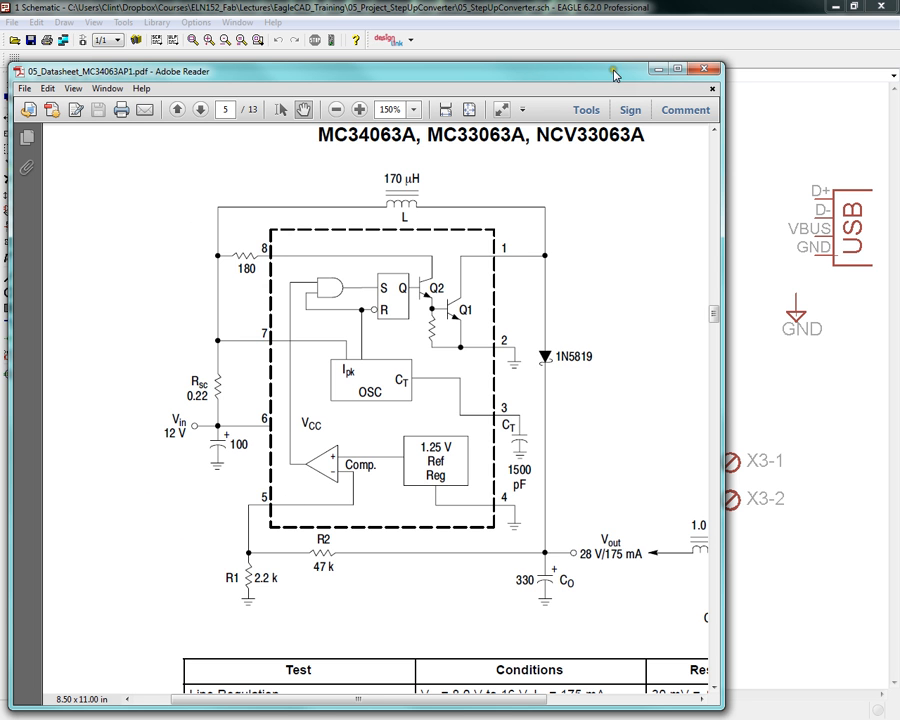
{"action": "left_click", "coordinate": [658, 69]}
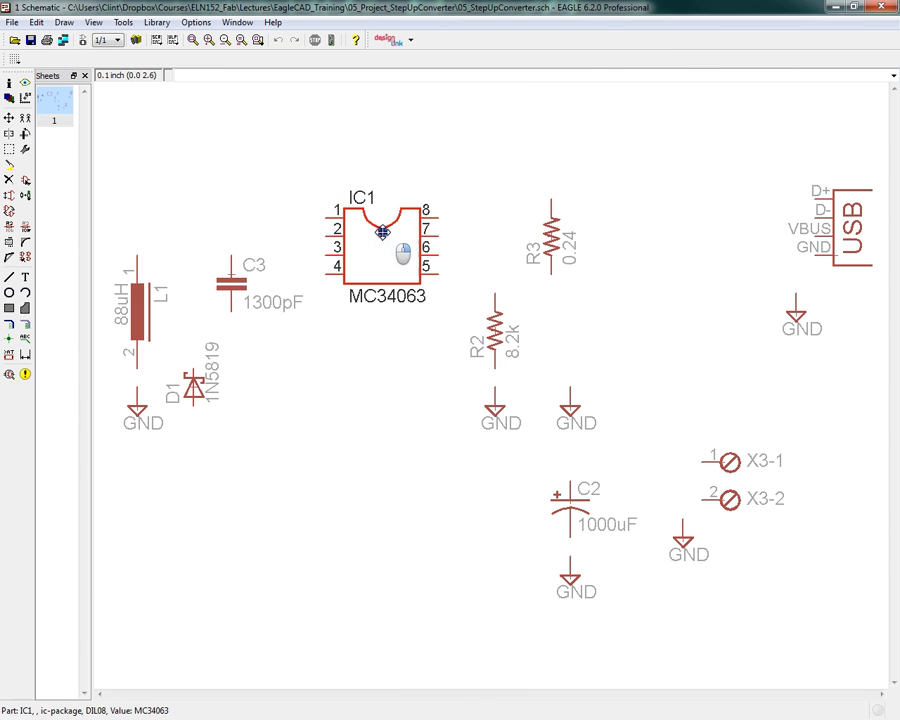
Mirror IC1 horizontally while moving it, and place it so that pins 1 to 4 face right.
{"action": "right_click", "coordinate": [382, 230]}
{"action": "left_click", "coordinate": [402, 229]}
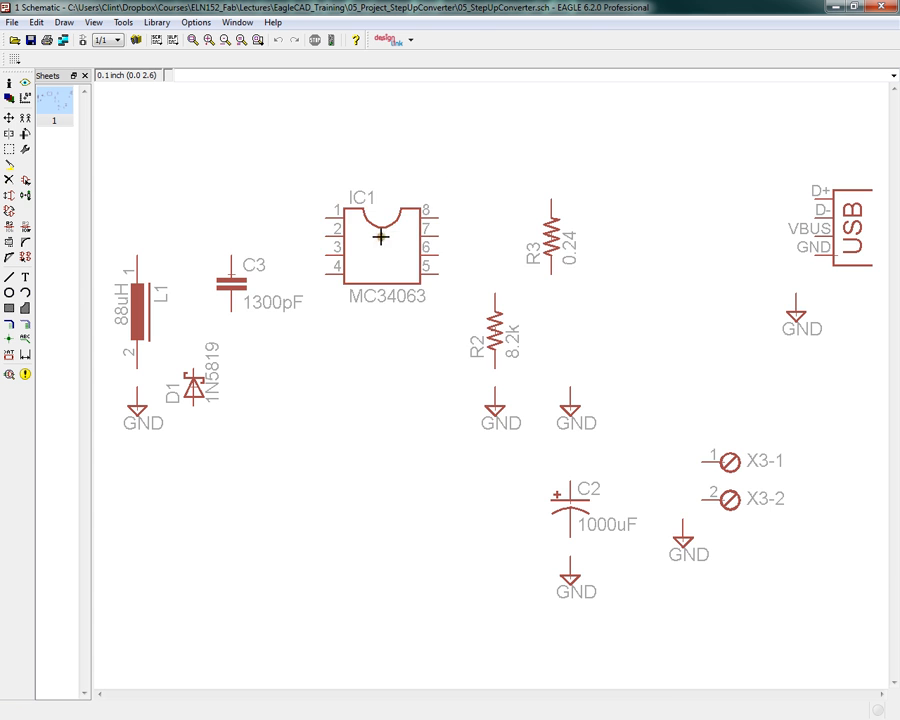
{"action": "scroll", "coordinate": [381, 235], "scroll_direction": "up", "scroll_amount": 8}
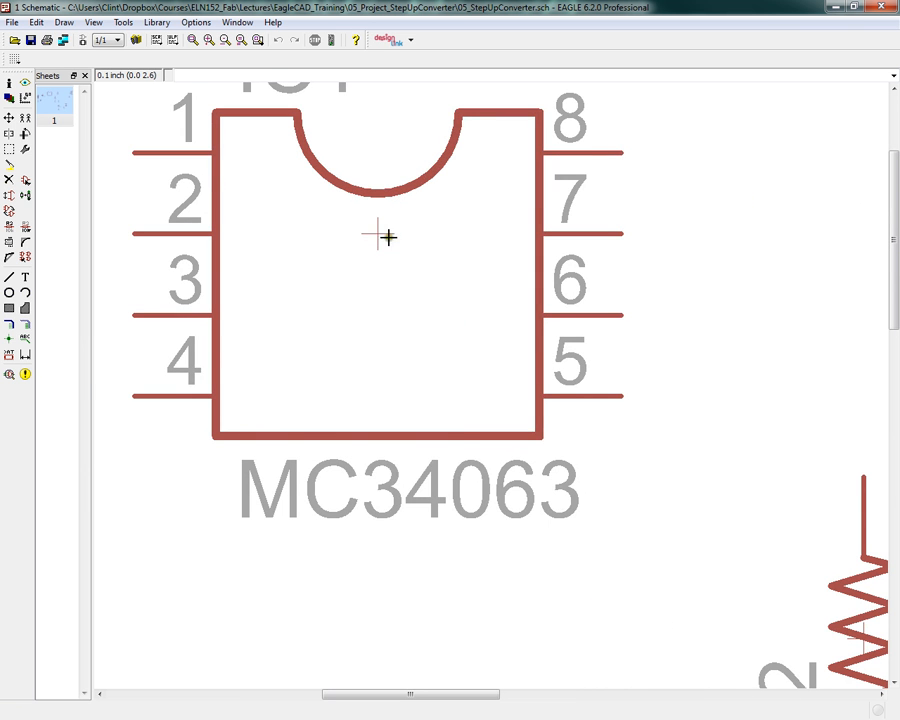
{"action": "right_click", "coordinate": [380, 235]}
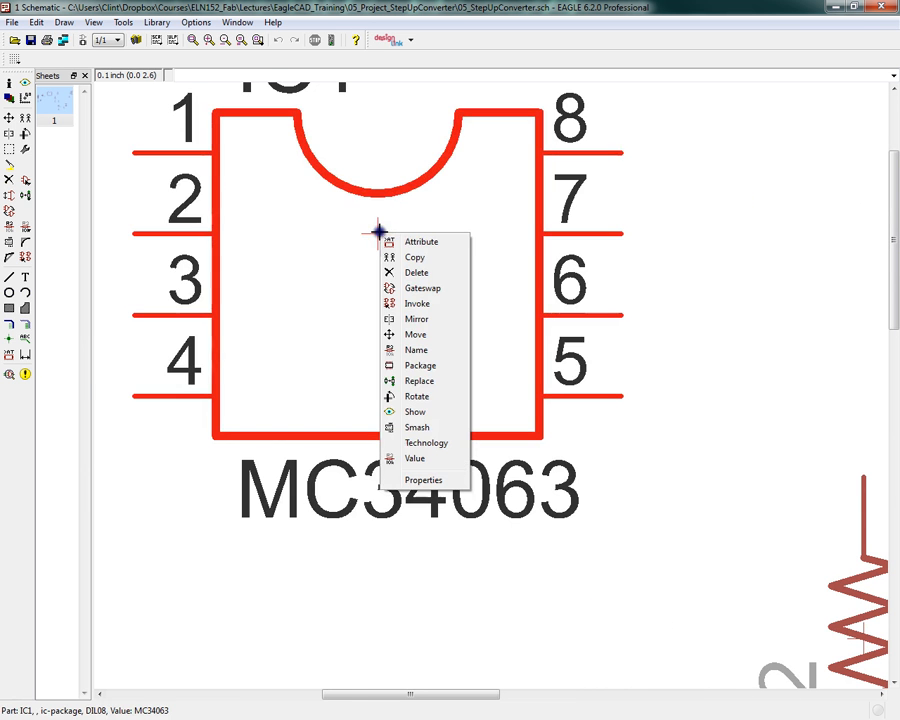
{"action": "left_click", "coordinate": [415, 334]}
{"action": "scroll", "coordinate": [490, 288], "scroll_direction": "down", "scroll_amount": 2}
{"action": "scroll", "coordinate": [490, 288], "scroll_direction": "down", "scroll_amount": 4}
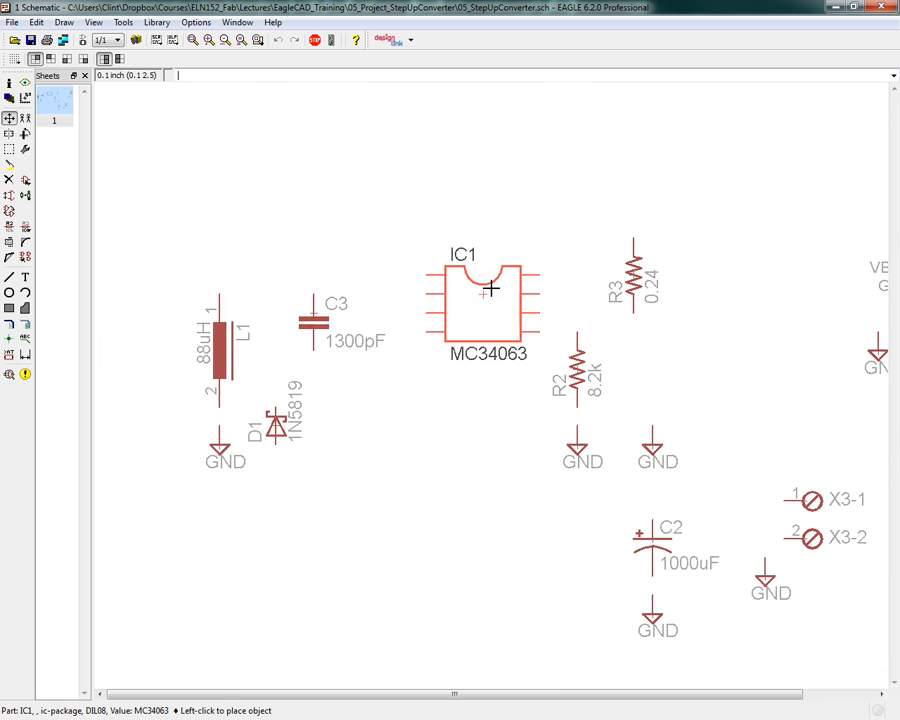
{"action": "scroll", "coordinate": [446, 317], "scroll_direction": "up", "scroll_amount": 4}
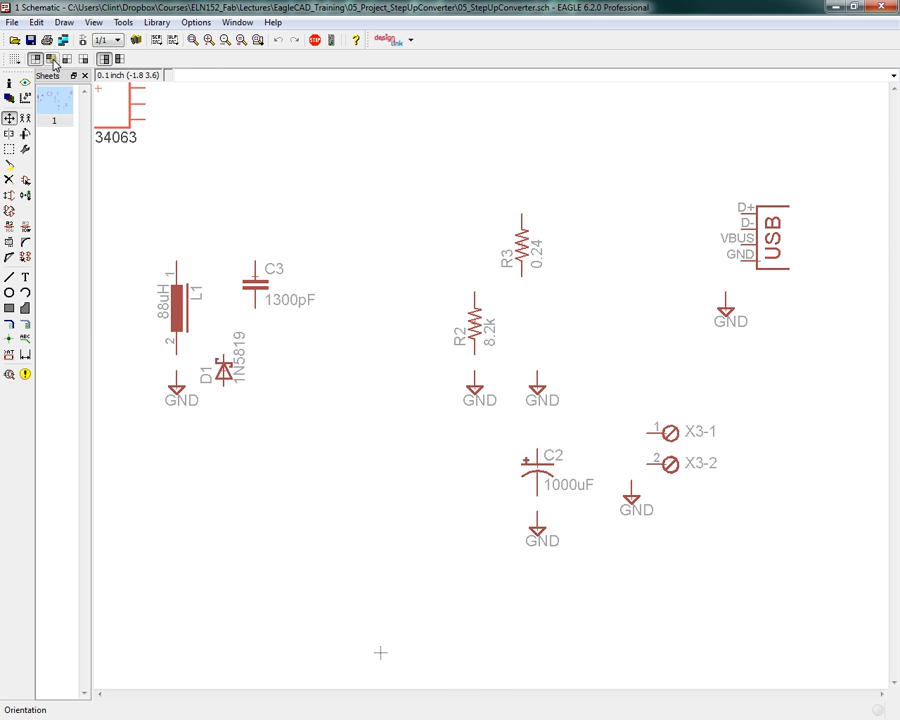
{"action": "left_click", "coordinate": [120, 59]}
{"action": "left_click", "coordinate": [385, 222]}
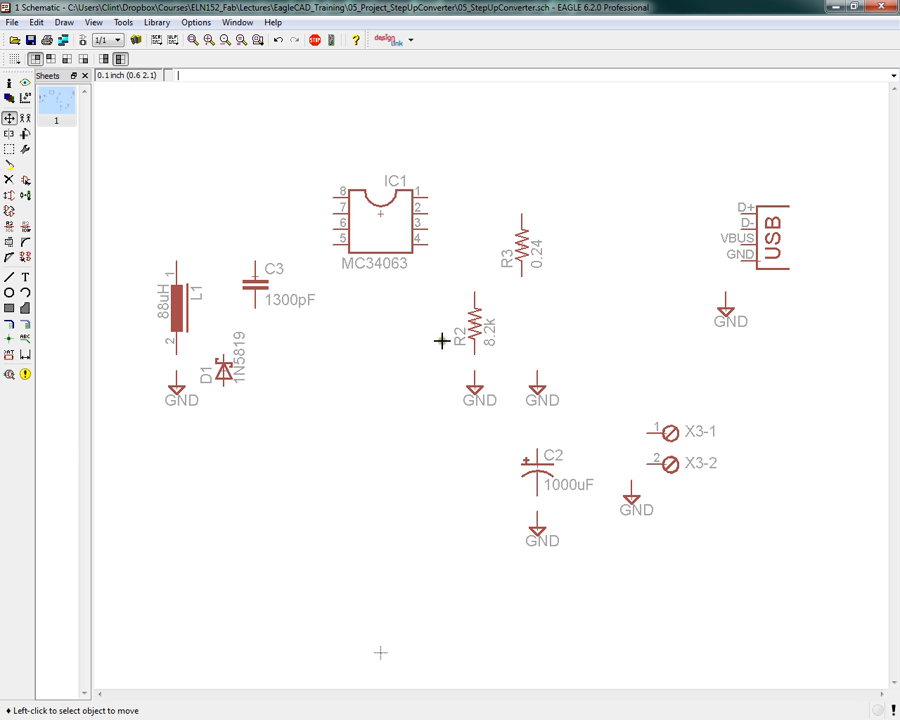
Clear the space around IC1 by moving R2 below the inductor, two GND symbols left of C2's ground, and R3 below the X3 ground.
{"action": "left_click", "coordinate": [477, 322]}
{"action": "left_click", "coordinate": [188, 478]}
{"action": "left_click", "coordinate": [477, 384]}
{"action": "left_click", "coordinate": [381, 517]}
{"action": "left_click", "coordinate": [536, 388]}
{"action": "left_click", "coordinate": [459, 532]}
{"action": "left_click", "coordinate": [521, 244]}
{"action": "left_click", "coordinate": [630, 558]}
Reposition IC1 in the cleared area between the inductor and the USB connector, and move C3 above L1.
{"action": "left_click", "coordinate": [380, 214]}
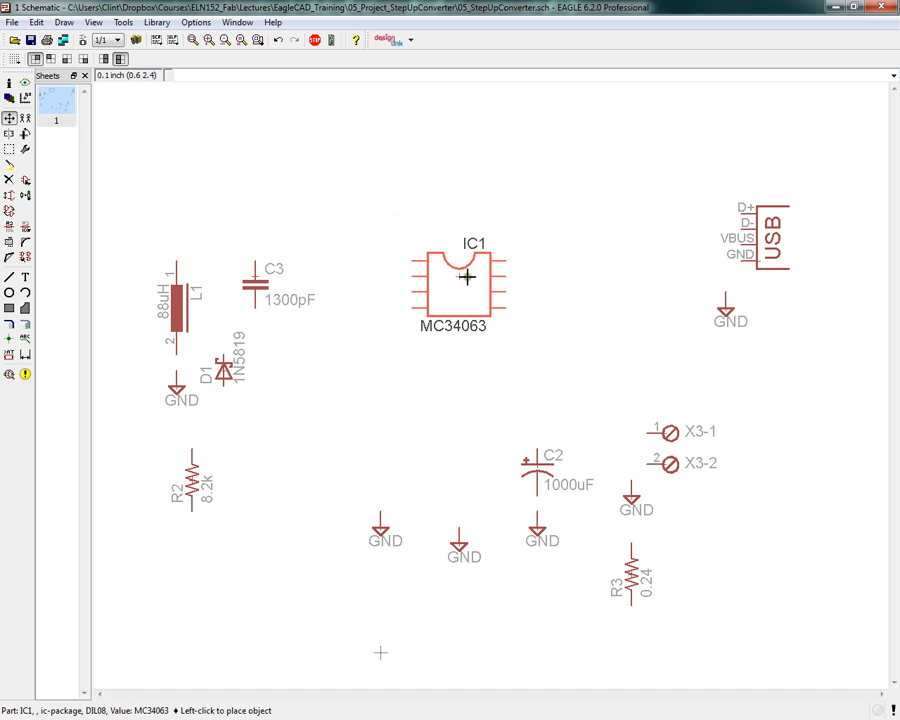
{"action": "left_click", "coordinate": [459, 276]}
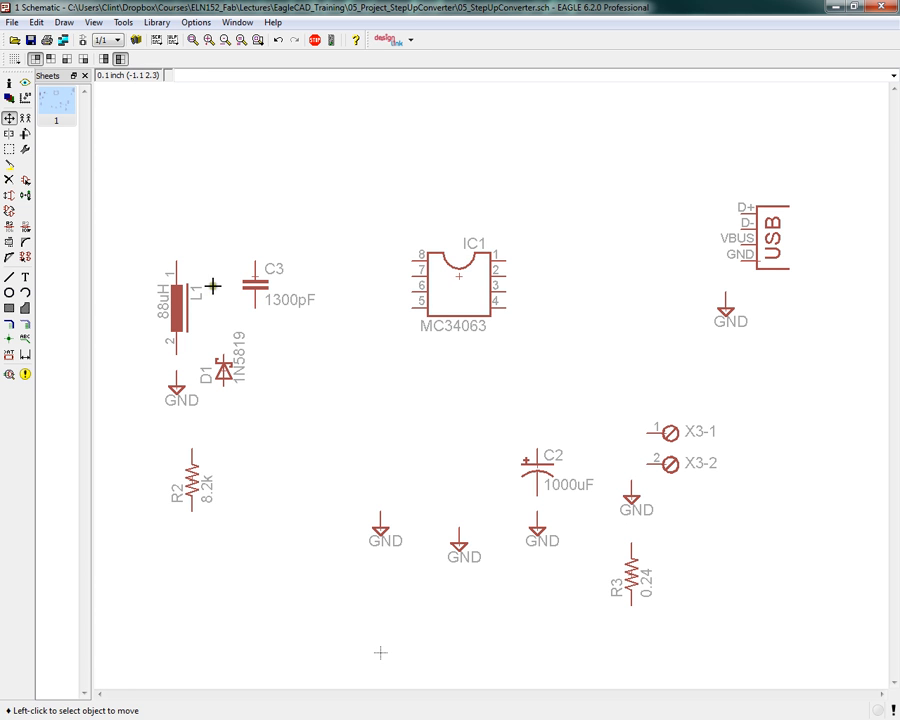
{"action": "left_click", "coordinate": [257, 280]}
{"action": "left_click", "coordinate": [176, 193]}
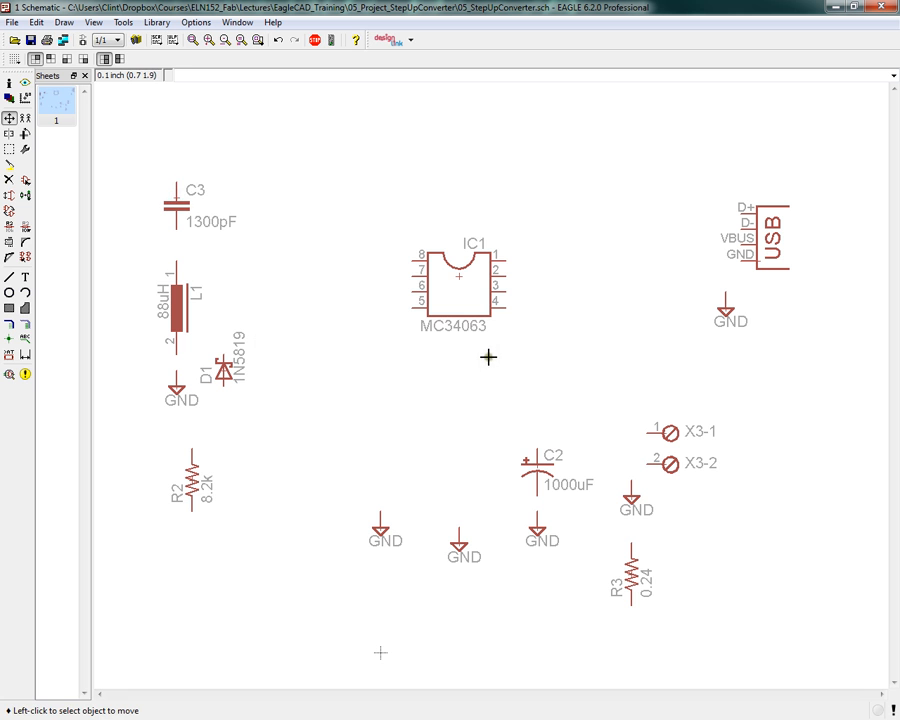
{"action": "left_click", "coordinate": [470, 281]}
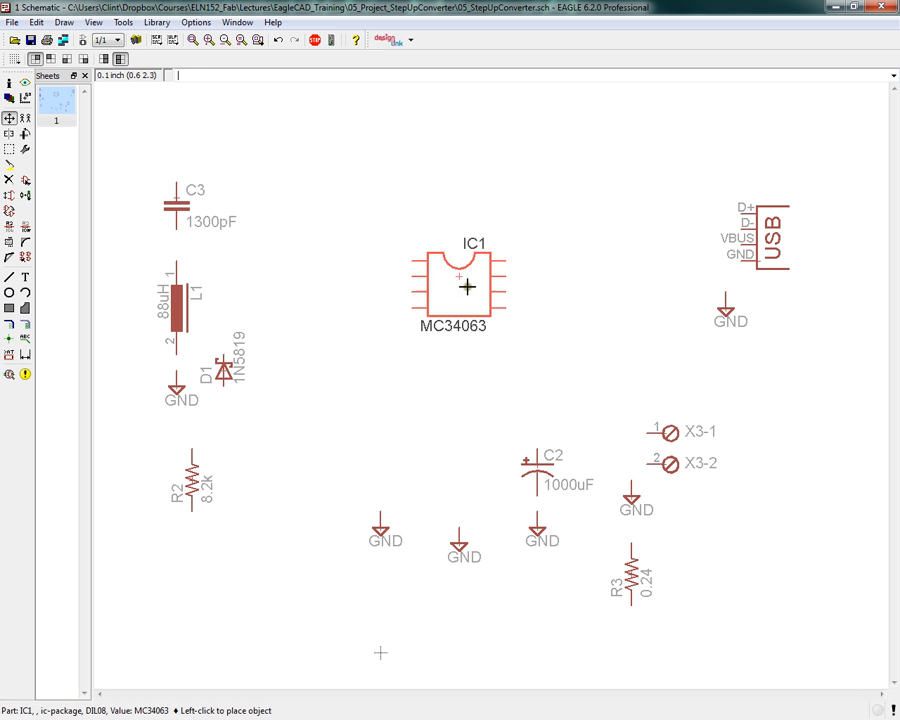
{"action": "left_click", "coordinate": [465, 277]}
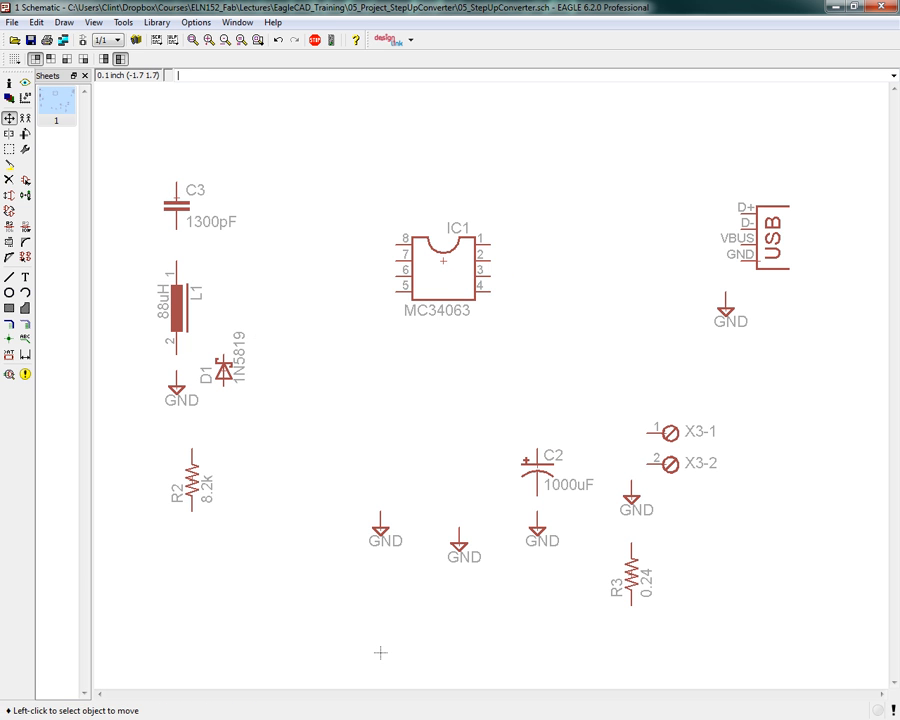
Bring up the MC34063A datasheet, examine where the 1N5819 diode connects in the step-up circuit, and move the datasheet away.
{"action": "key", "text": "alt+Tab"}
{"action": "left_click_drag", "start_coordinate": [539, 93], "coordinate": [491, 56]}
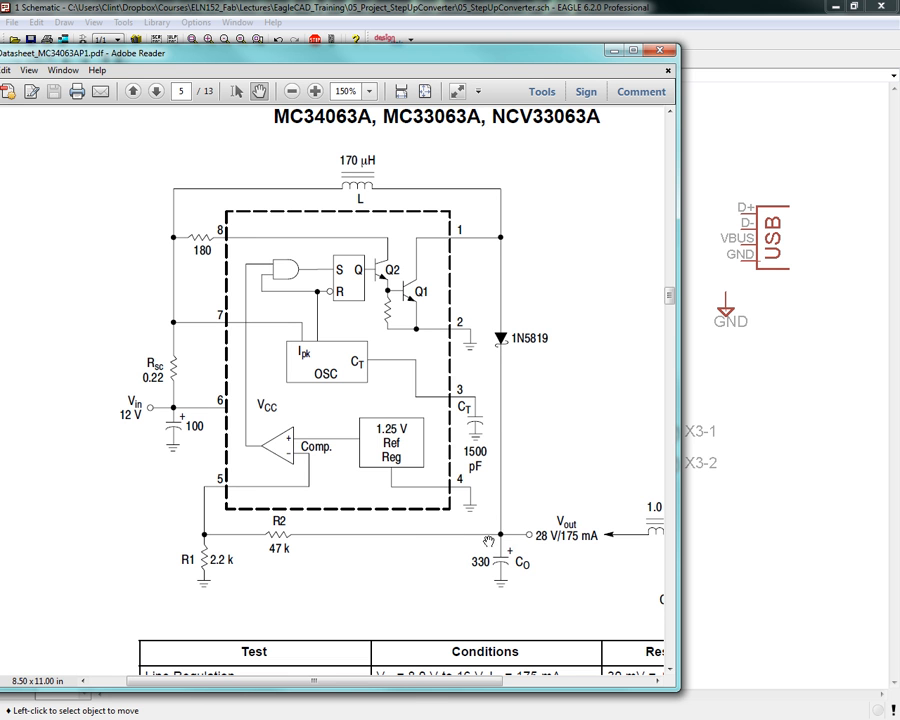
{"action": "left_click_drag", "start_coordinate": [550, 58], "coordinate": [0, 92]}
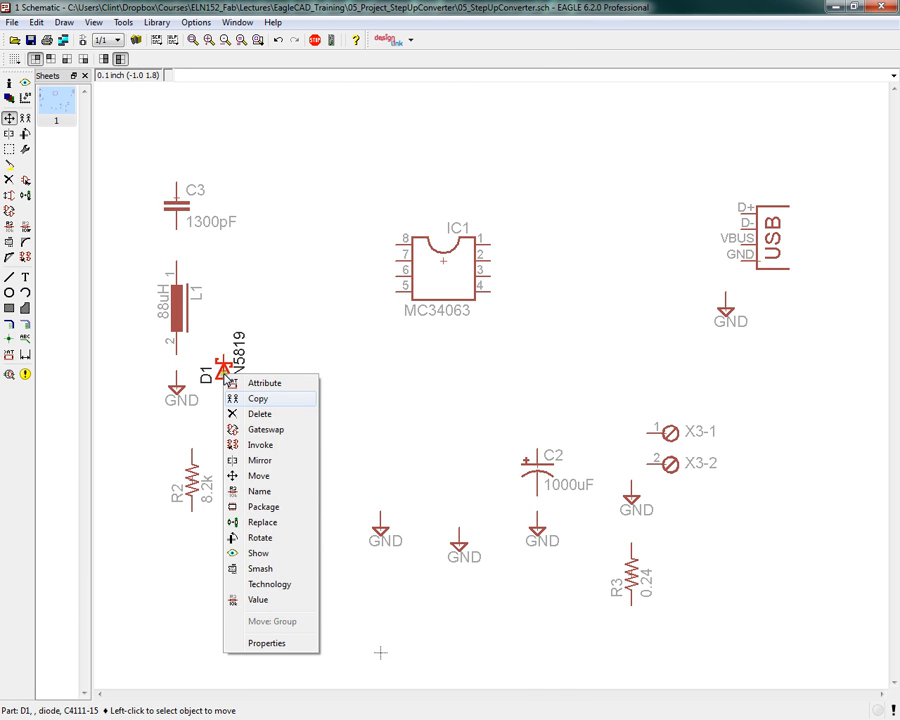
Move diode D1 to the right of IC1 and rotate it 180 degrees so its cathode points down.
{"action": "left_click", "coordinate": [260, 476]}
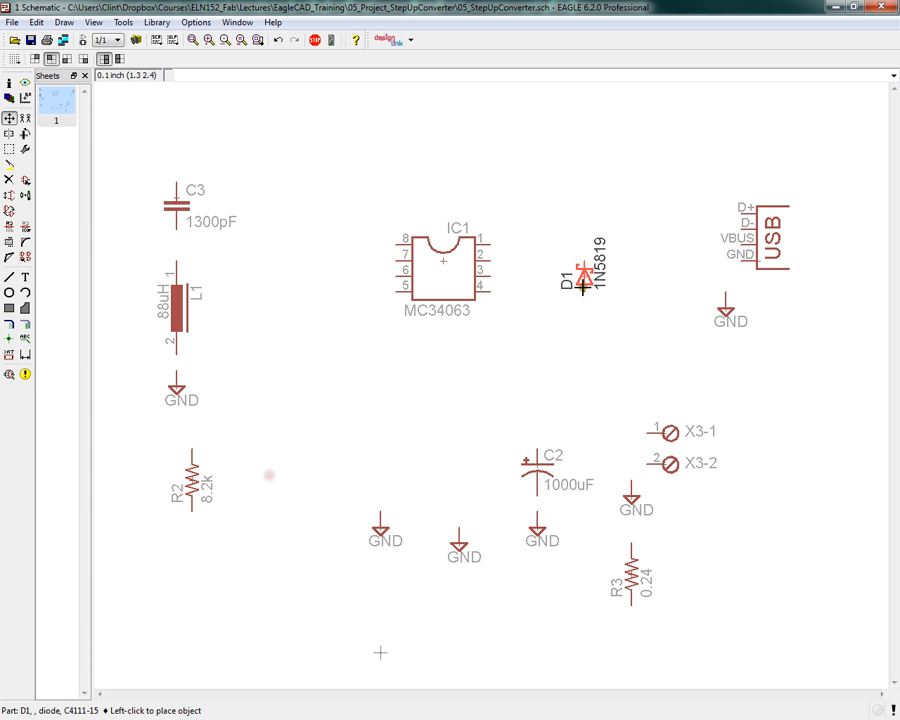
{"action": "right_click", "coordinate": [585, 276]}
{"action": "right_click", "coordinate": [585, 276]}
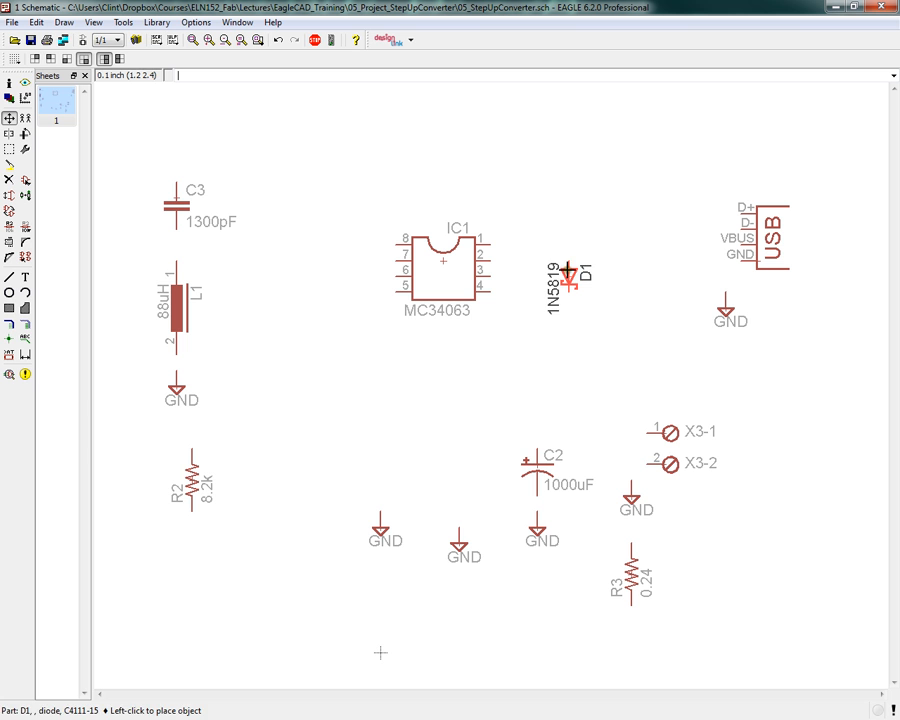
{"action": "left_click", "coordinate": [572, 276]}
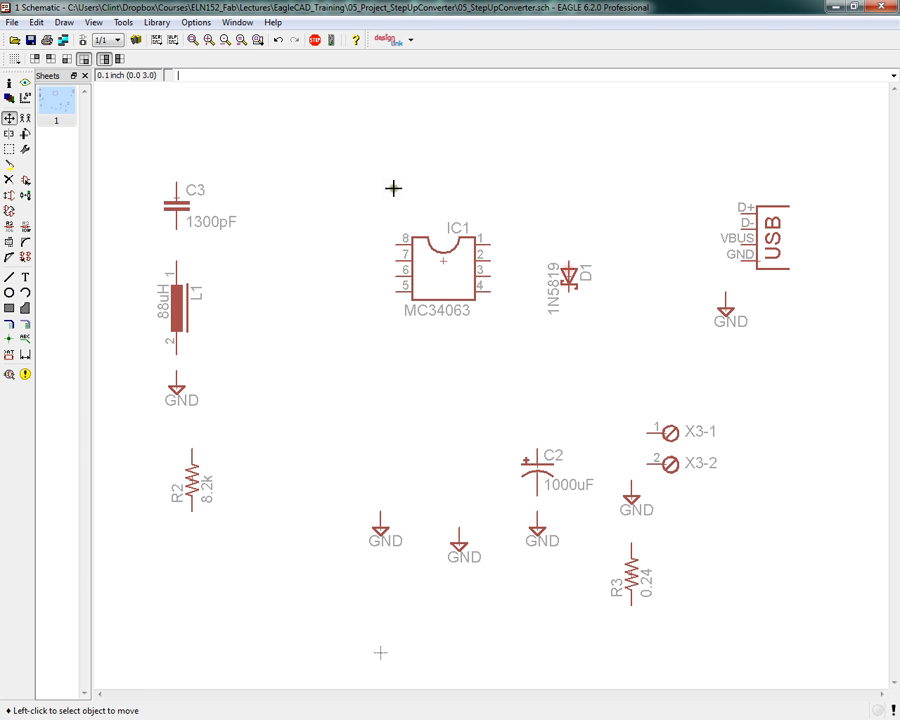
Start the Wire tool and turn on the schematic grid display.
{"action": "left_click", "coordinate": [9, 277]}
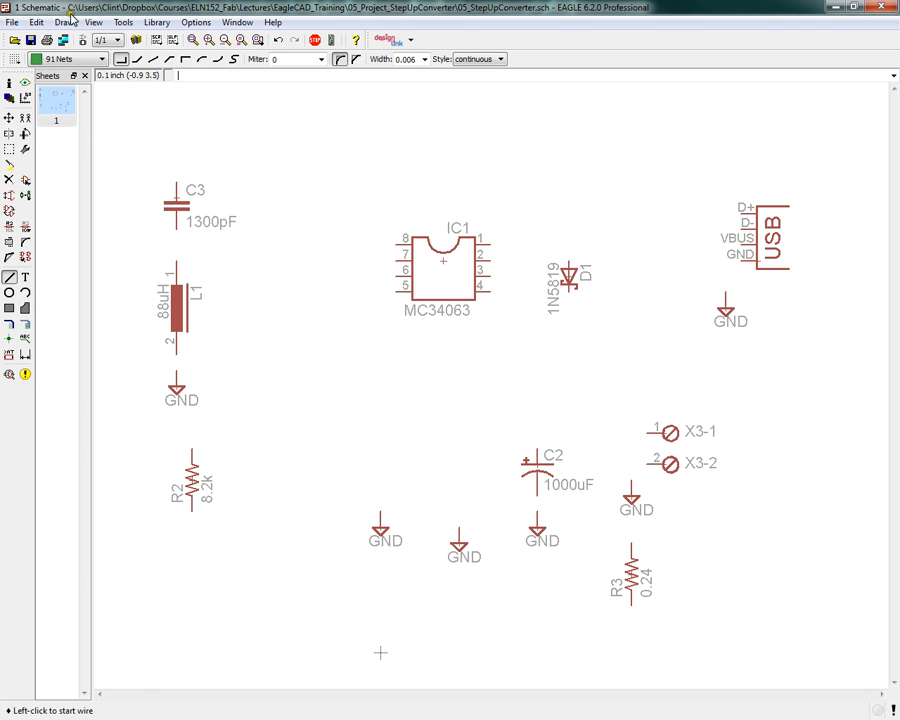
{"action": "left_click", "coordinate": [14, 59]}
{"action": "left_click", "coordinate": [25, 51]}
{"action": "left_click", "coordinate": [143, 147]}
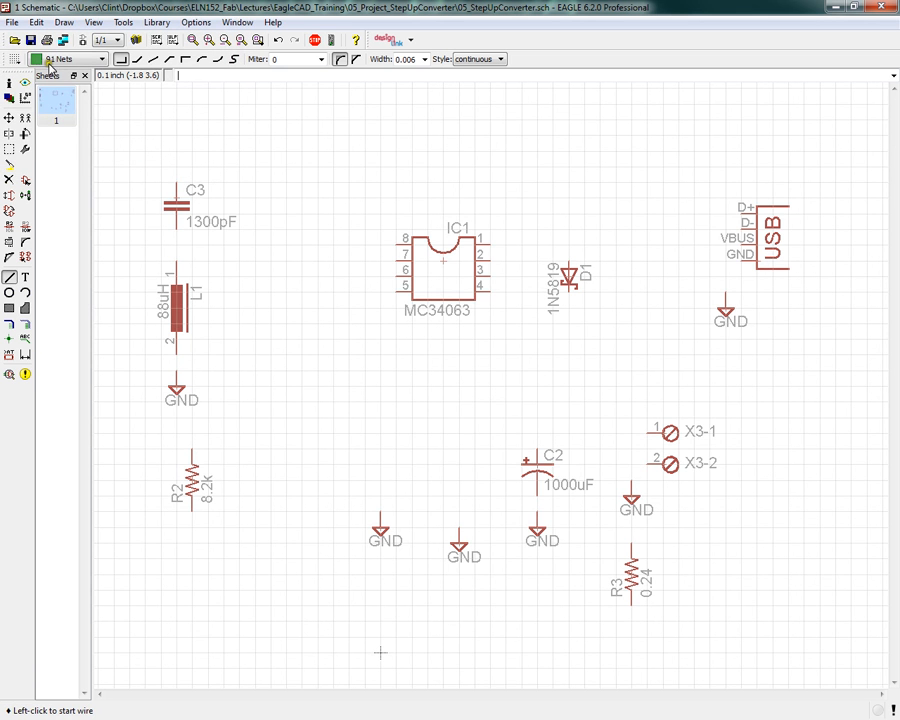
Change the grid style from lines to dots.
{"action": "scroll", "coordinate": [536, 284], "scroll_direction": "up", "scroll_amount": 2}
{"action": "scroll", "coordinate": [536, 284], "scroll_direction": "down", "scroll_amount": 2}
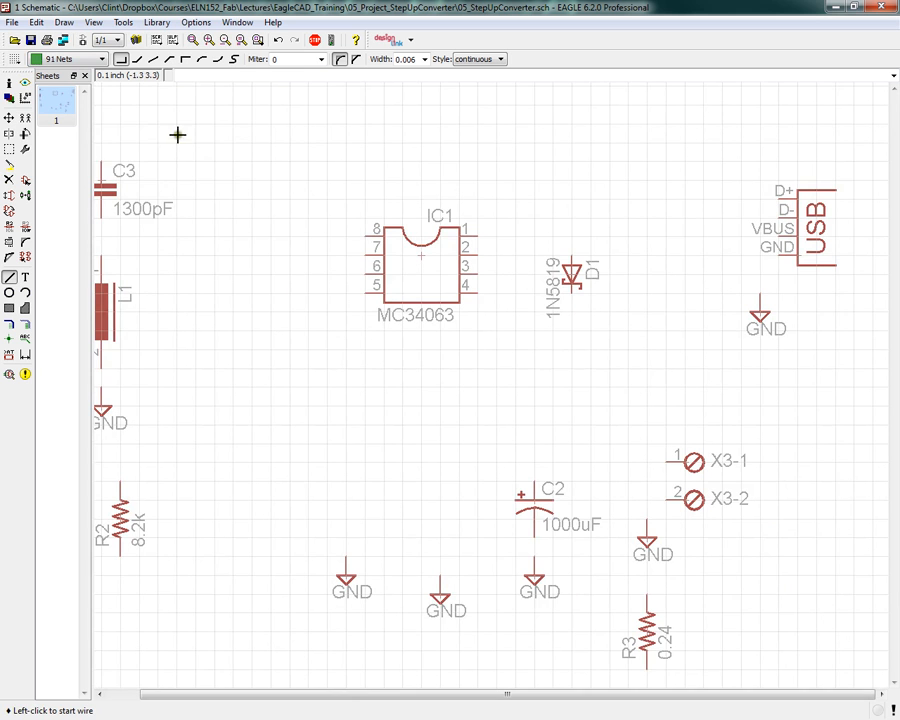
{"action": "left_click", "coordinate": [14, 59]}
{"action": "left_click", "coordinate": [136, 55]}
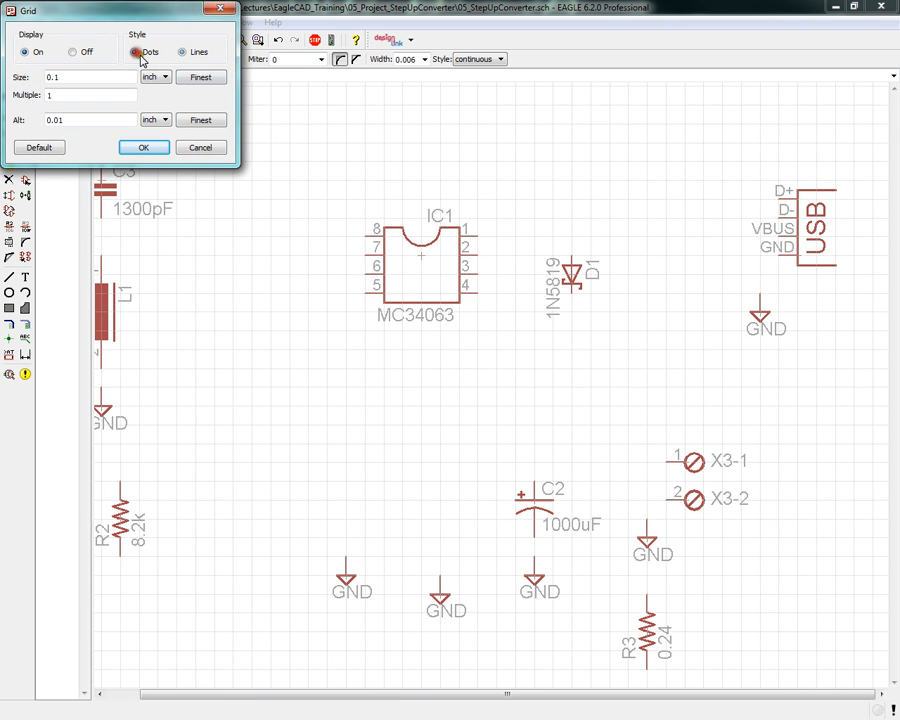
{"action": "left_click", "coordinate": [182, 53]}
{"action": "left_click", "coordinate": [136, 52]}
{"action": "left_click", "coordinate": [150, 147]}
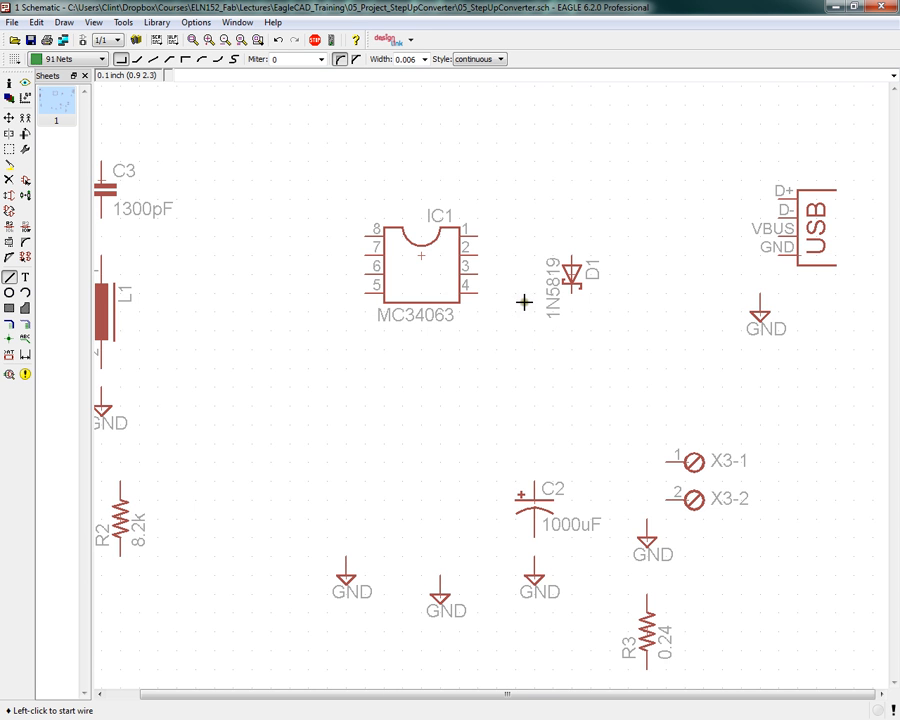
Draw a wire on the 91 Nets layer from IC1 pin 1 to the anode of D1.
{"action": "scroll", "coordinate": [524, 301], "scroll_direction": "up", "scroll_amount": 2}
{"action": "scroll", "coordinate": [506, 300], "scroll_direction": "down", "scroll_amount": 2}
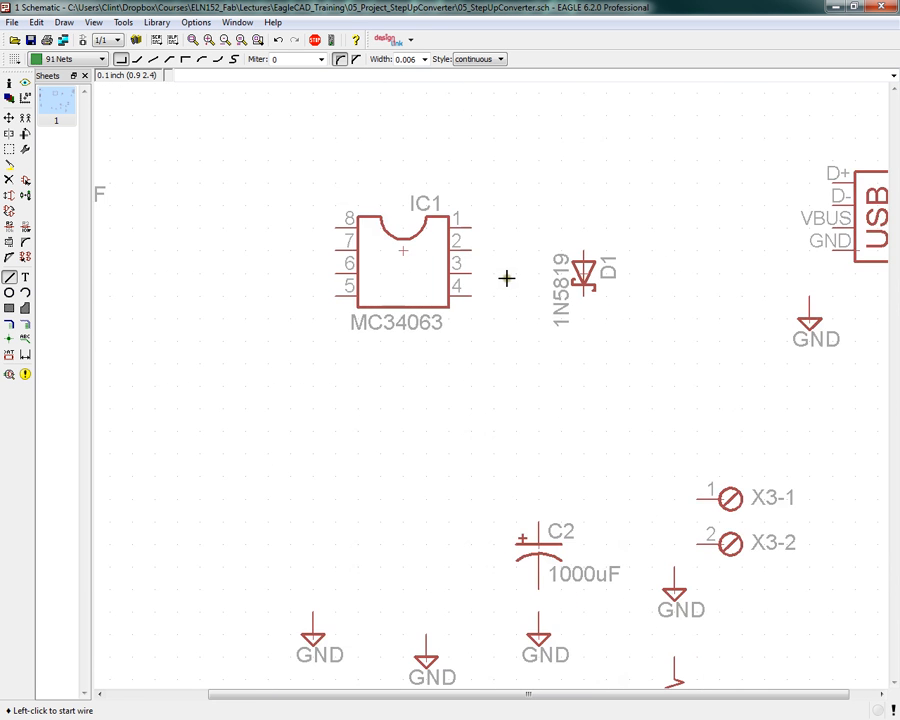
{"action": "scroll", "coordinate": [506, 301], "scroll_direction": "down", "scroll_amount": 1}
{"action": "scroll", "coordinate": [510, 300], "scroll_direction": "up", "scroll_amount": 2}
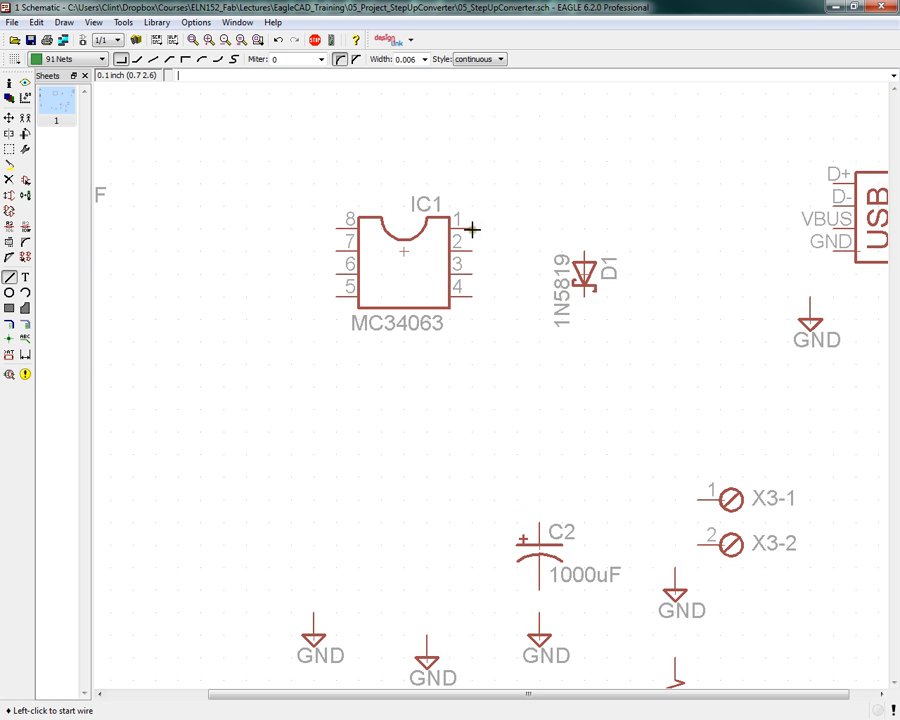
{"action": "left_click", "coordinate": [8, 278]}
{"action": "left_click", "coordinate": [471, 229]}
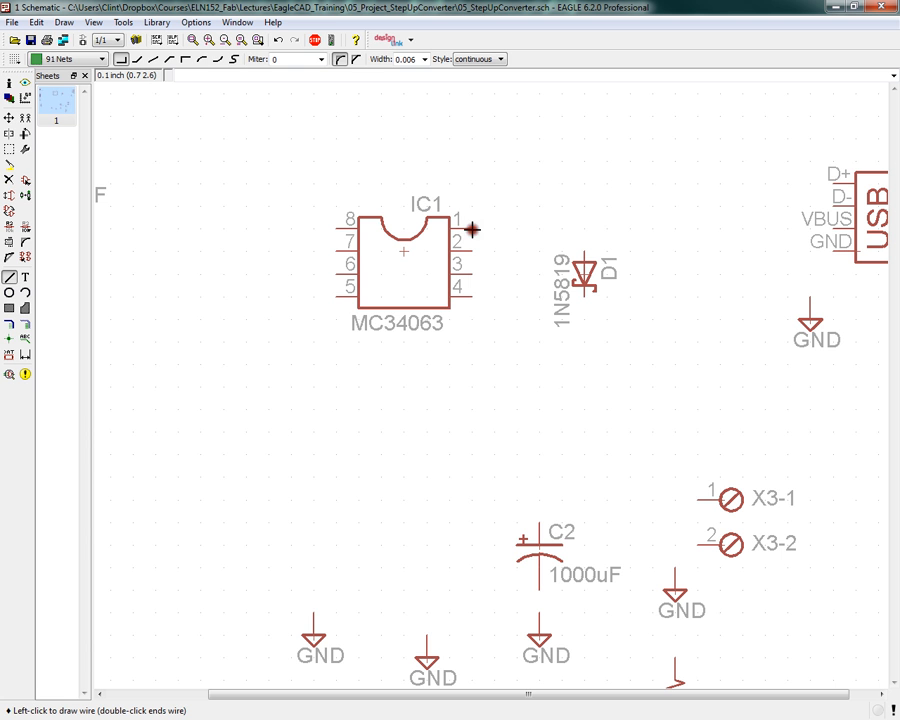
{"action": "left_click", "coordinate": [584, 250]}
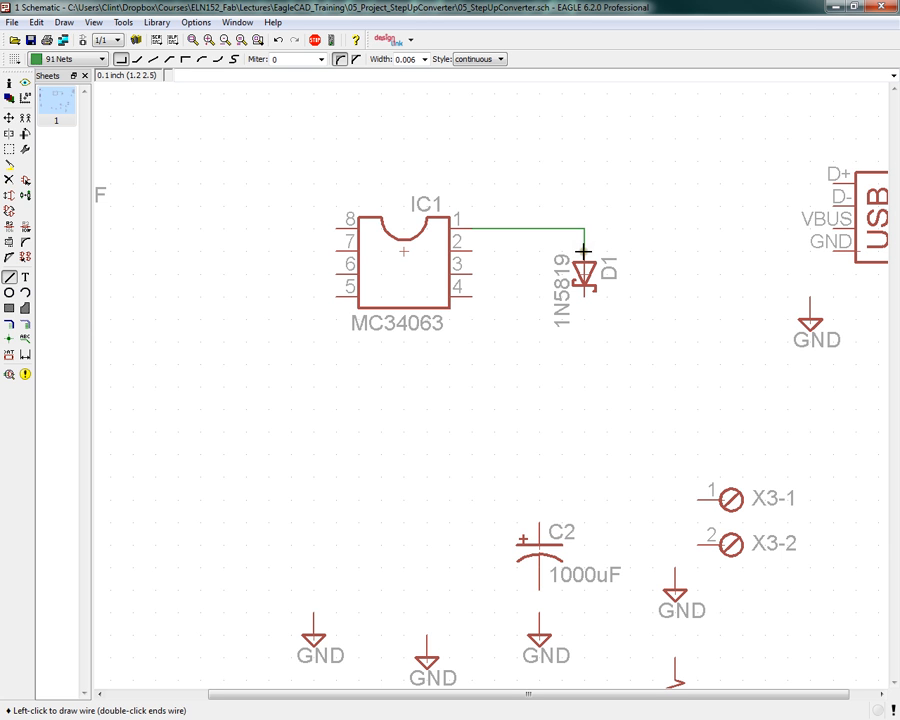
{"action": "left_click", "coordinate": [584, 251]}
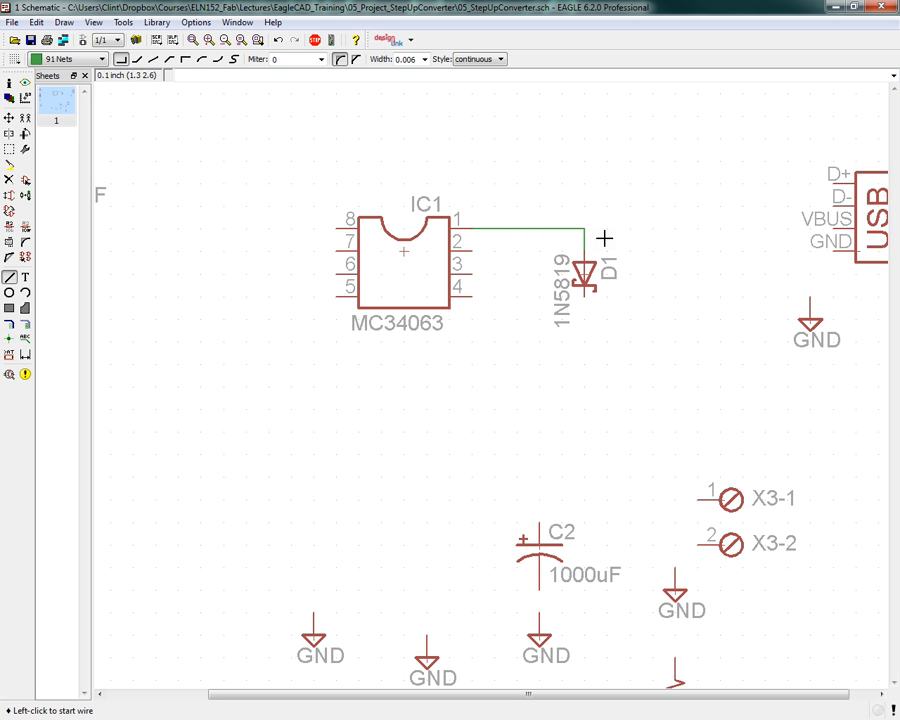
Draw a wire from D1's cathode about 0.5 inch down and about 0.8 inch left, ending below IC1.
{"action": "left_click", "coordinate": [584, 296]}
{"action": "left_click", "coordinate": [584, 410]}
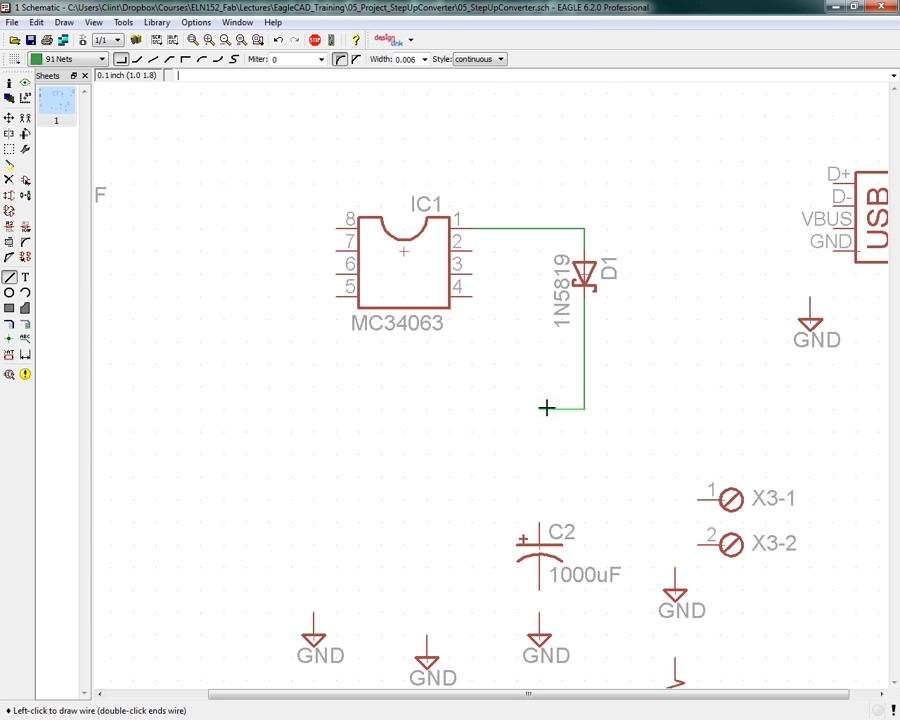
{"action": "double_click", "coordinate": [396, 406]}
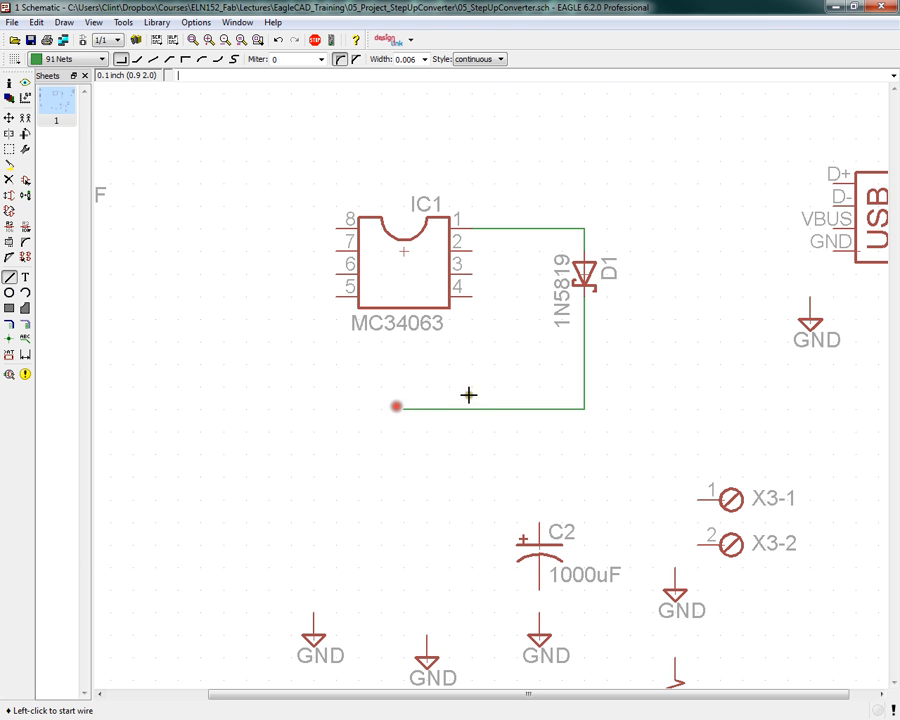
Bring up the datasheet, examine how R2 connects to the output line below the chip, and return to the schematic.
{"action": "key", "text": "alt+Tab"}
{"action": "left_click_drag", "start_coordinate": [478, 38], "coordinate": [541, 32]}
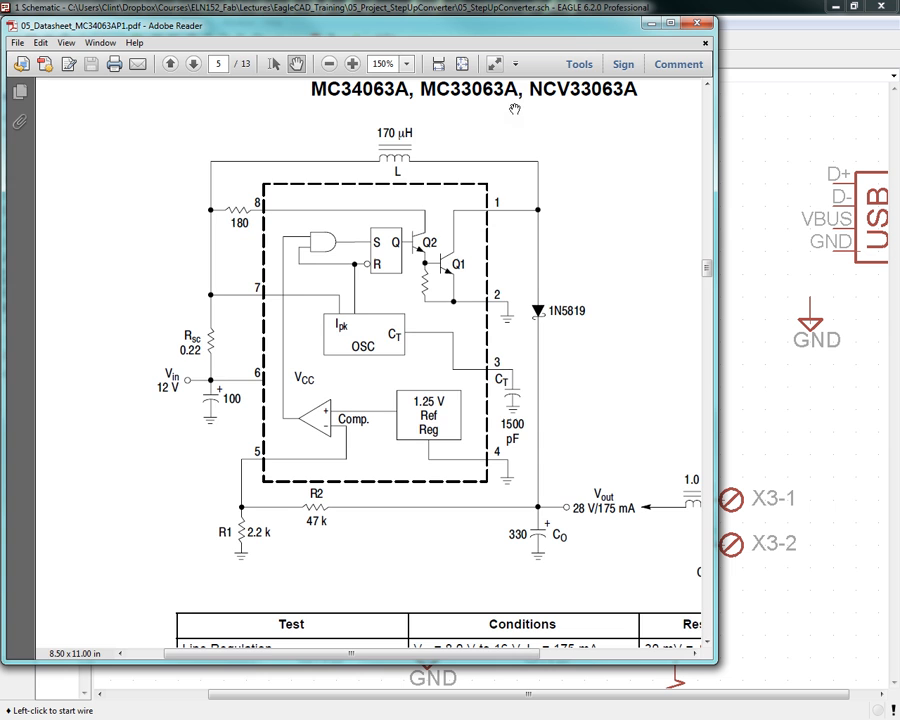
{"action": "key", "text": "alt+Tab"}
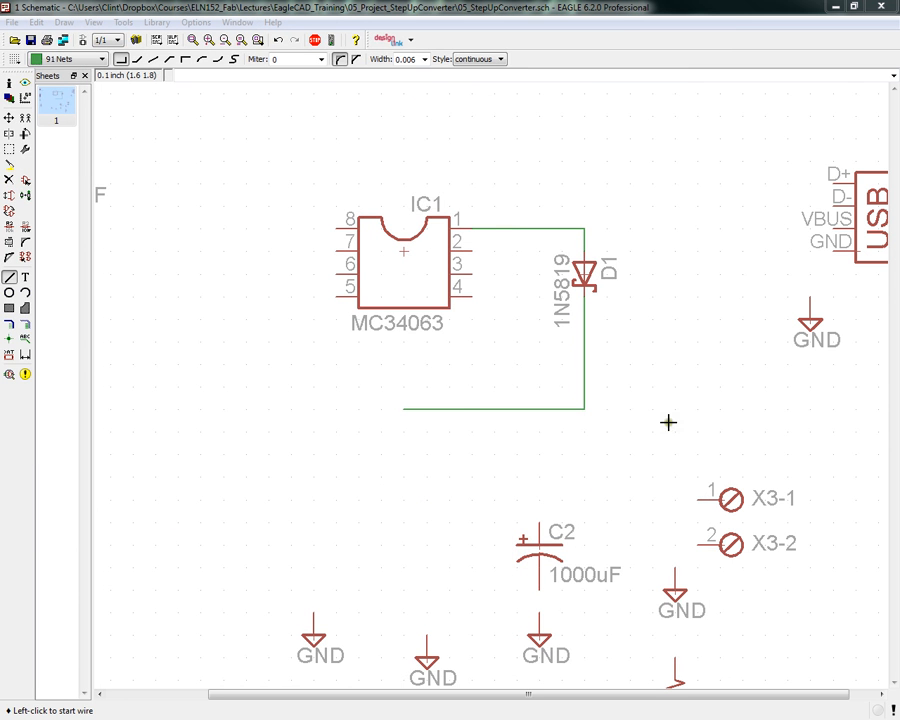
Move resistor R2 below IC1, rotated to horizontal, with its right pin on the open end of the diode wire.
{"action": "scroll", "coordinate": [458, 408], "scroll_direction": "down", "scroll_amount": 1}
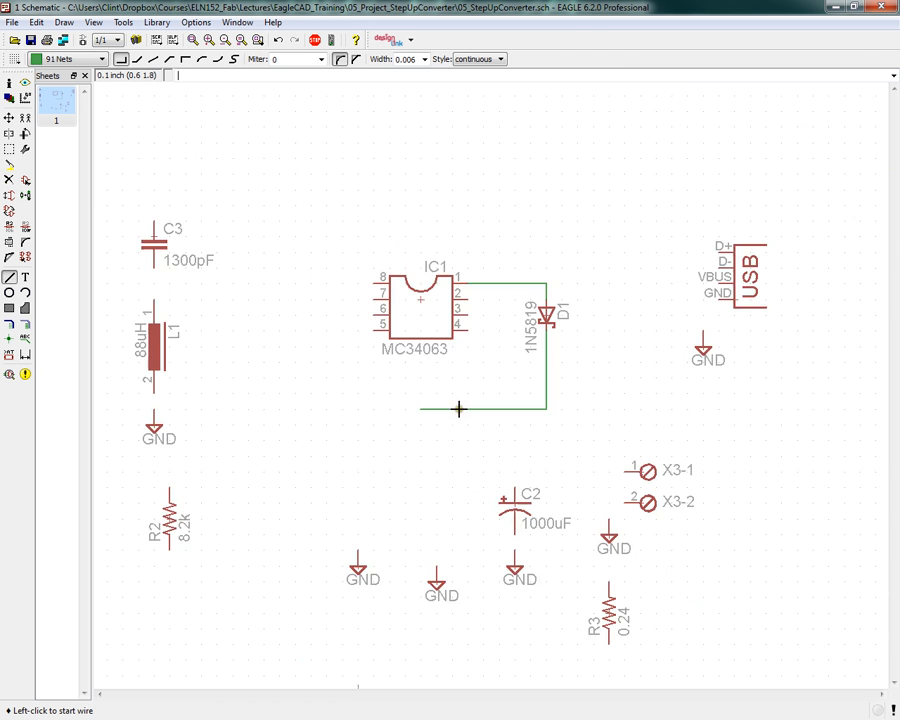
{"action": "right_click", "coordinate": [170, 515]}
{"action": "left_click", "coordinate": [232, 366]}
{"action": "right_click", "coordinate": [447, 408]}
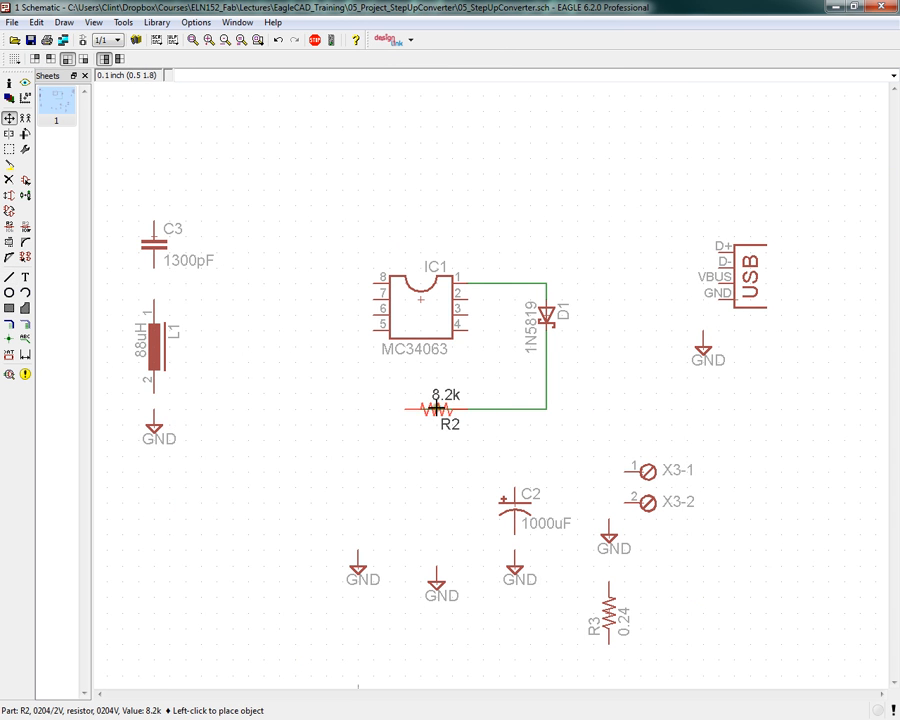
{"action": "left_click", "coordinate": [390, 408]}
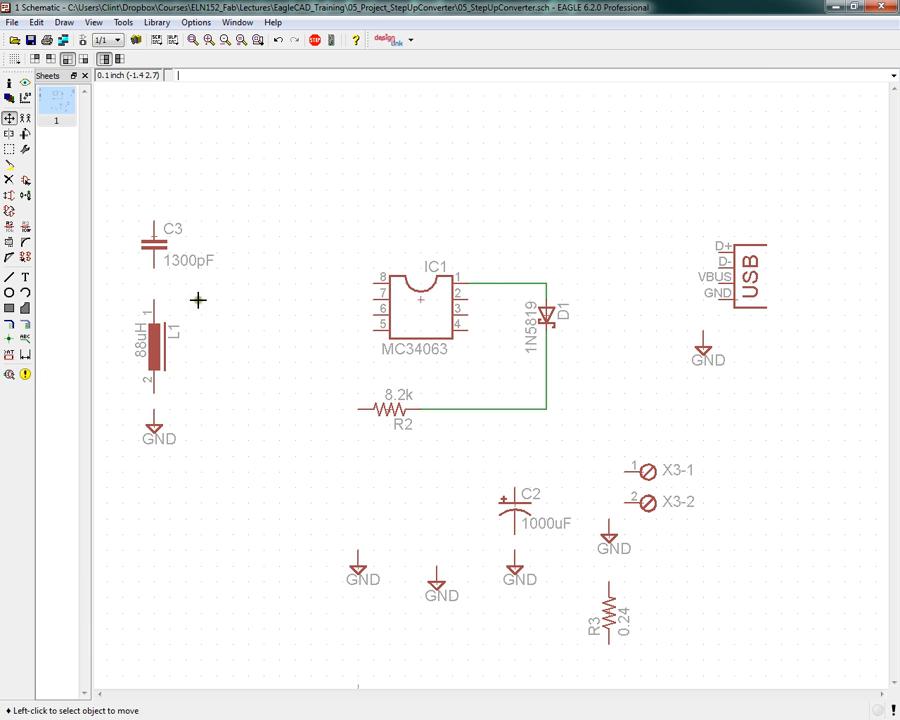
Set the value of resistor R2 to 47k.
{"action": "left_click", "coordinate": [25, 226]}
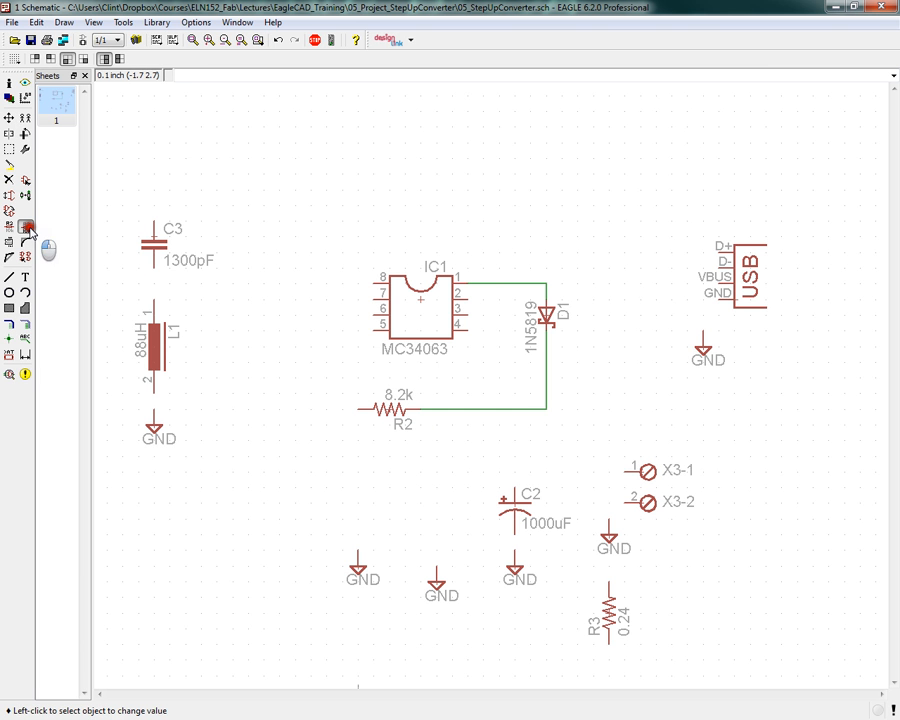
{"action": "left_click", "coordinate": [400, 408]}
{"action": "left_click", "coordinate": [481, 413]}
{"action": "left_click_drag", "start_coordinate": [471, 411], "coordinate": [447, 407]}
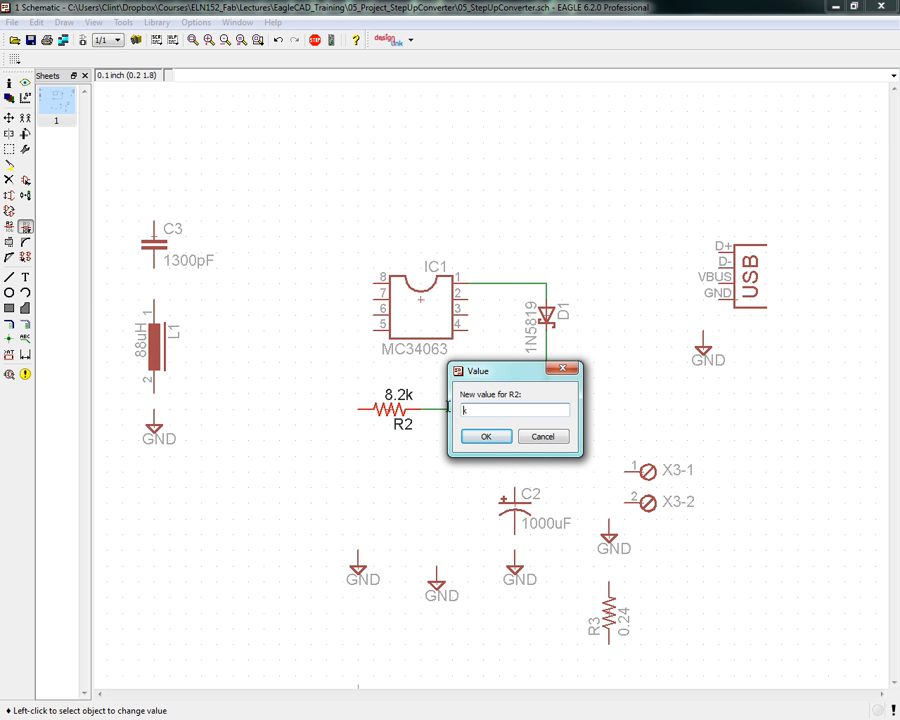
{"action": "key", "text": "Return"}
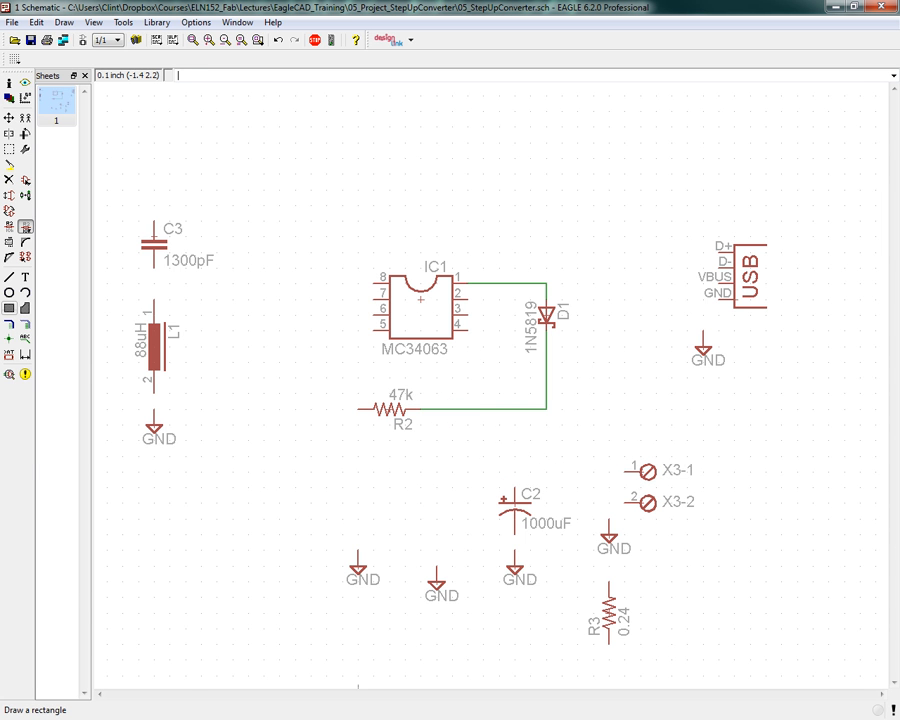
Check the datasheet and wire R2's left pin to IC1 pin 5, running about 0.2 inch left before turning up.
{"action": "key", "text": "alt+Tab"}
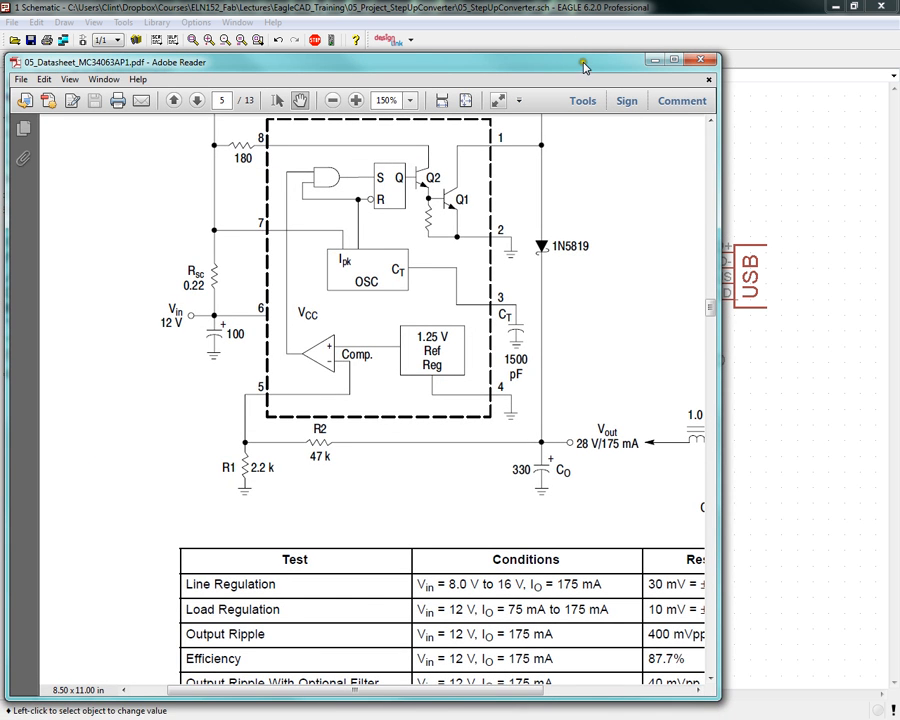
{"action": "key", "text": "alt+Tab"}
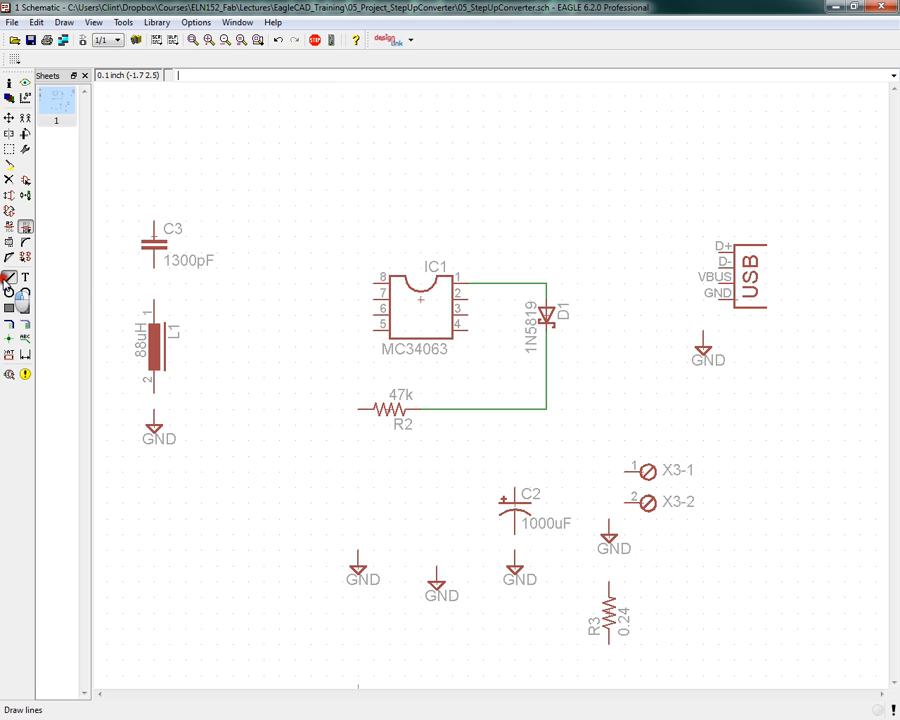
{"action": "left_click", "coordinate": [9, 277]}
{"action": "left_click", "coordinate": [357, 409]}
{"action": "left_click", "coordinate": [325, 408]}
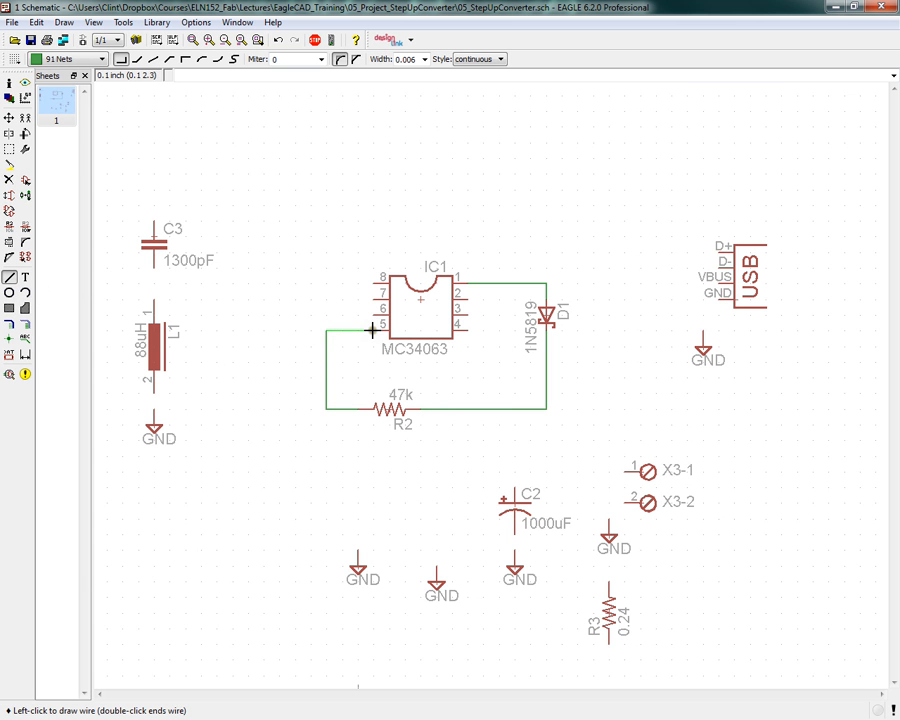
{"action": "left_click", "coordinate": [373, 330]}
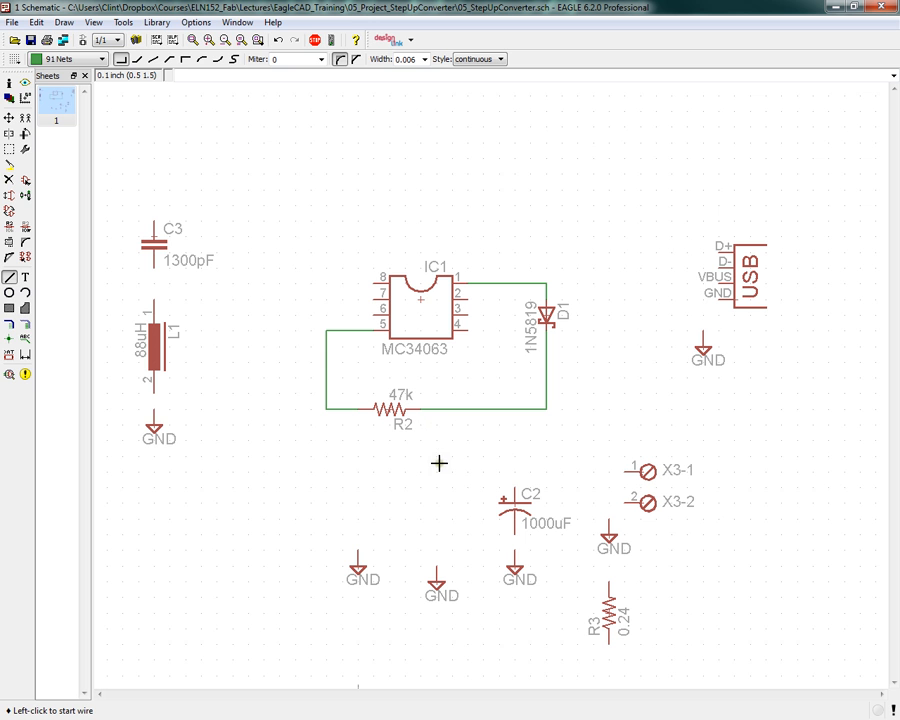
Following the datasheet, move C2 about 0.1 inch below the D1–R2 wire corner and a spare GND symbol about 0.1 inch below C2.
{"action": "left_click_drag", "start_coordinate": [0, 58], "coordinate": [117, 32]}
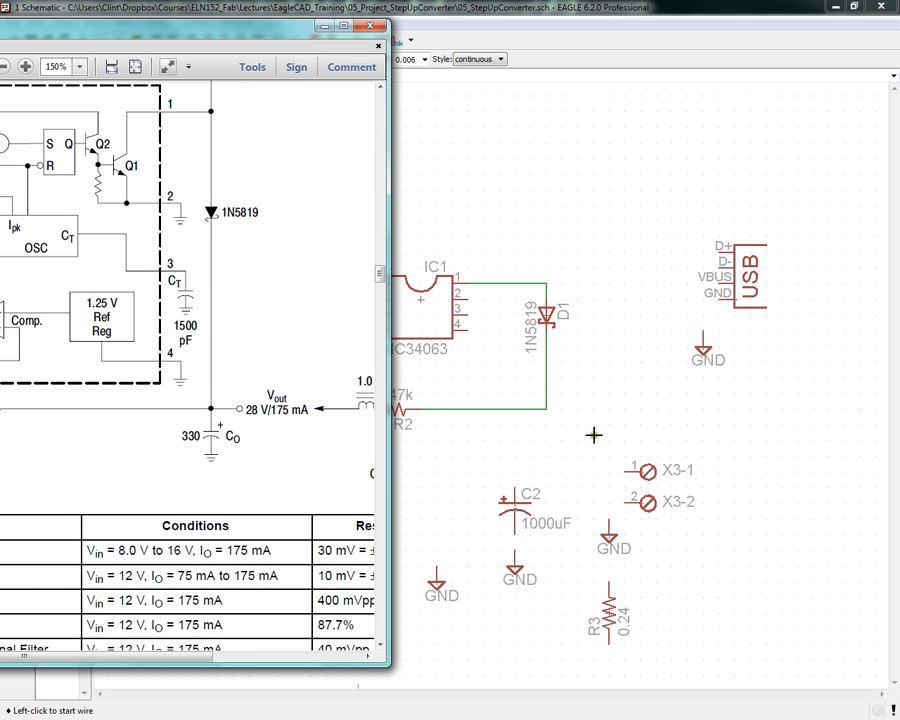
{"action": "left_click_drag", "start_coordinate": [285, 27], "coordinate": [0, 32]}
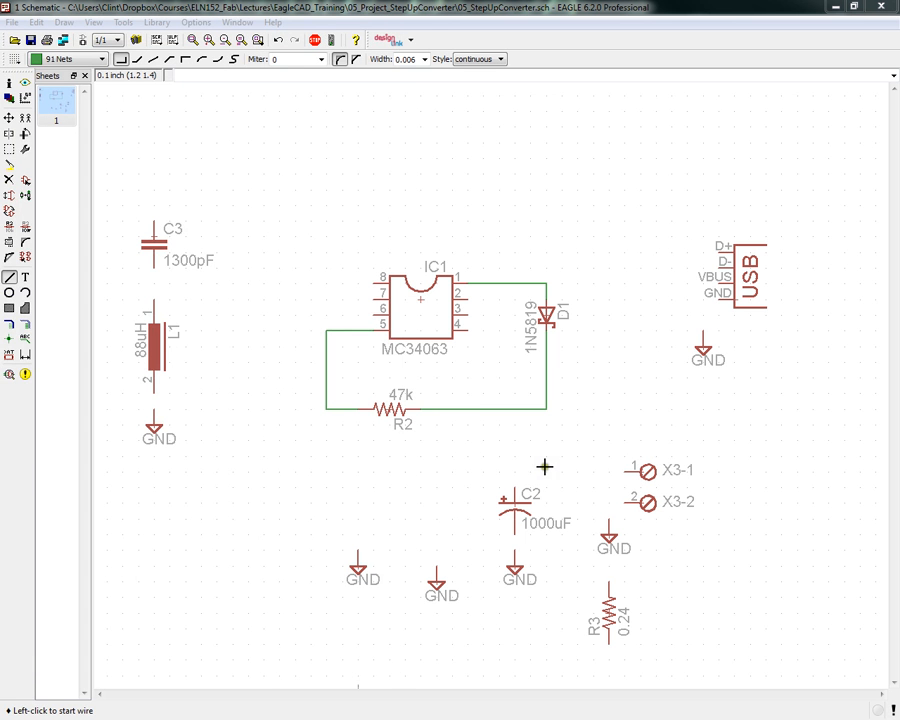
{"action": "right_click", "coordinate": [507, 509]}
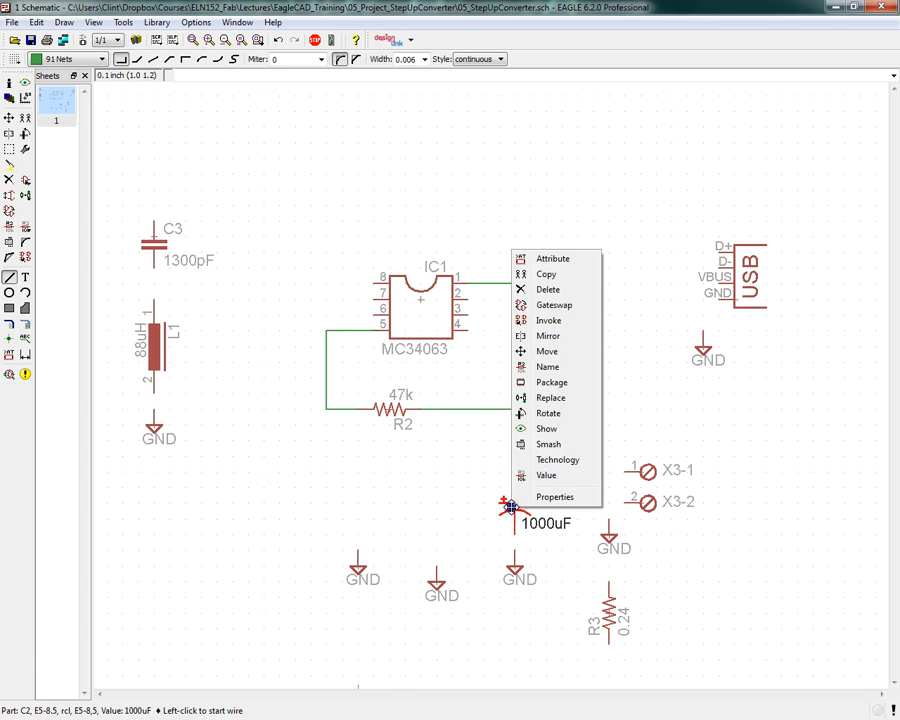
{"action": "left_click", "coordinate": [548, 351]}
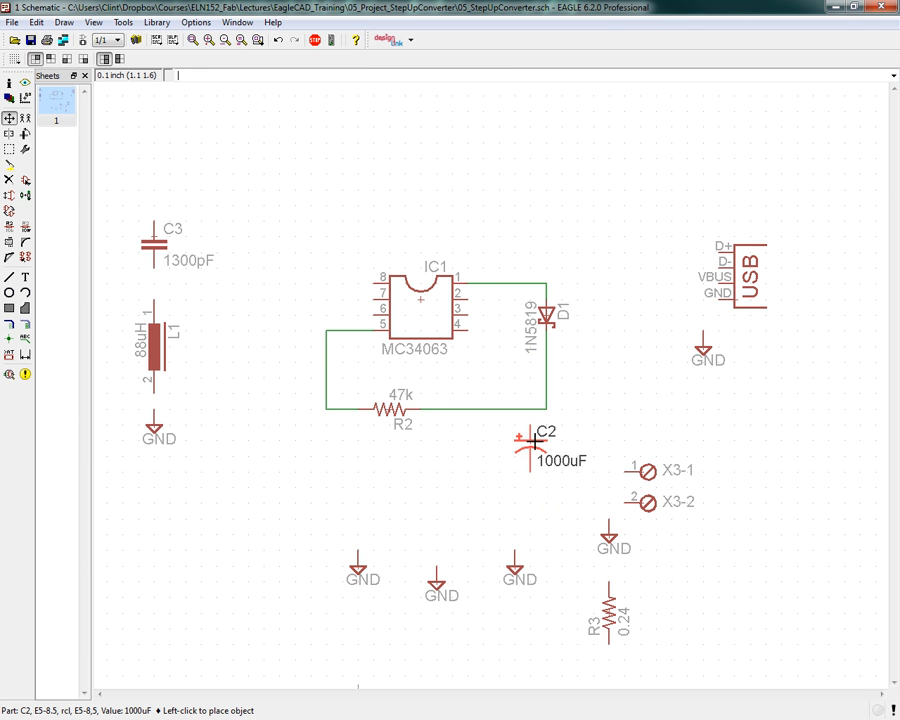
{"action": "left_click", "coordinate": [545, 435]}
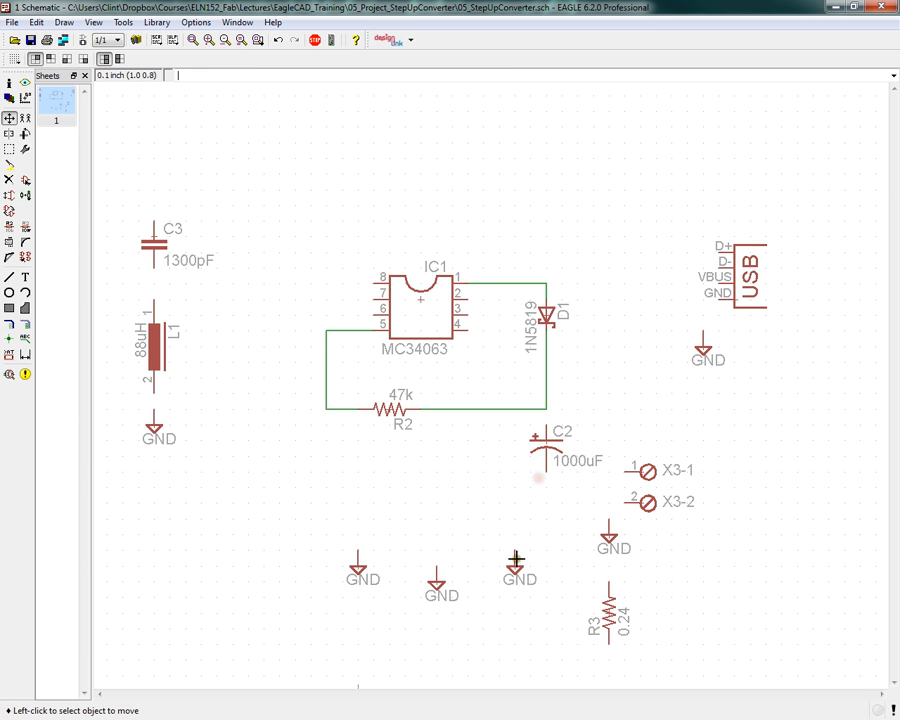
{"action": "left_click", "coordinate": [358, 566]}
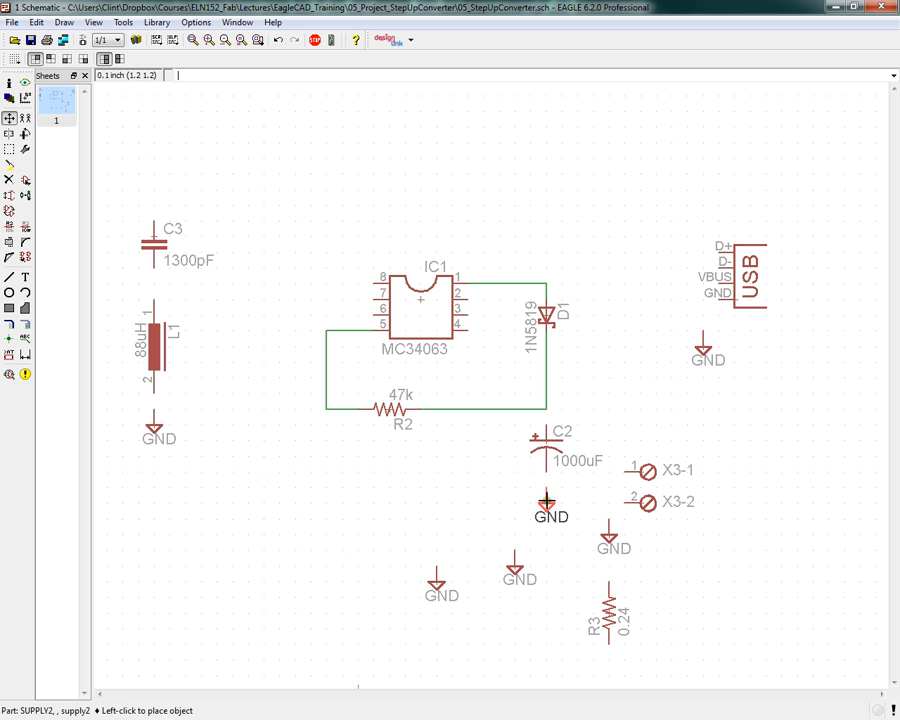
{"action": "left_click", "coordinate": [545, 493]}
Wire C2's positive pin to the D1–R2 wire corner and its lower pin to GND, and place a junction at that corner.
{"action": "left_click", "coordinate": [9, 277]}
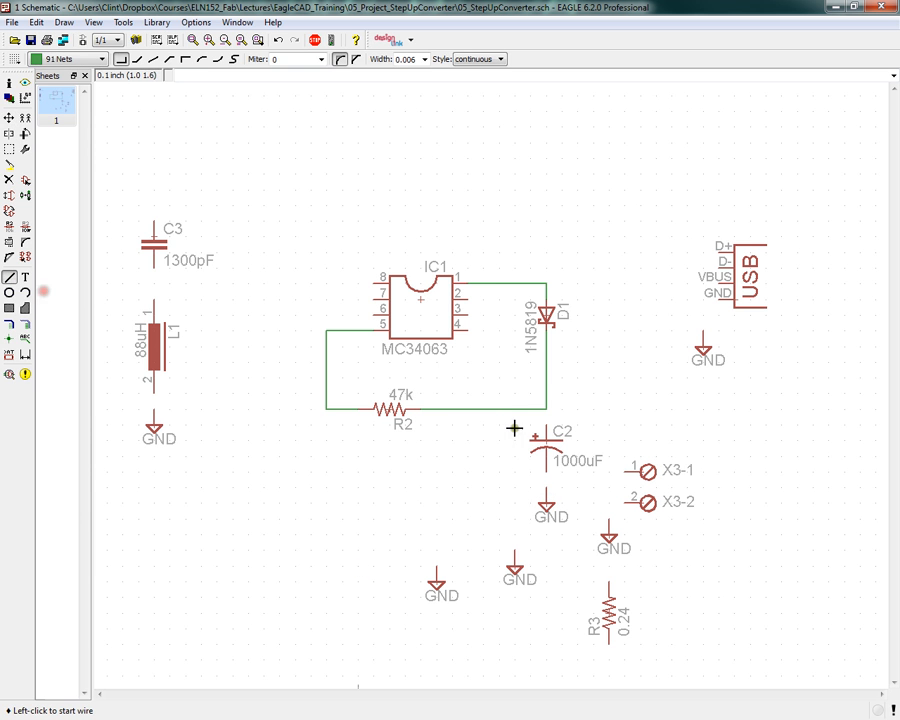
{"action": "left_click", "coordinate": [547, 410]}
{"action": "double_click", "coordinate": [547, 410]}
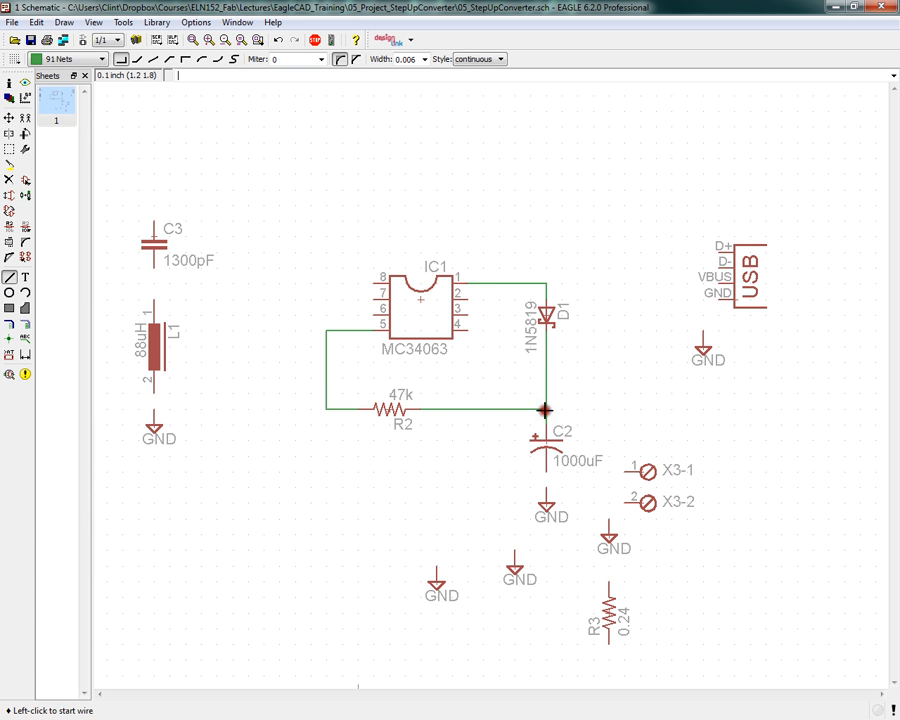
{"action": "left_click", "coordinate": [545, 475]}
{"action": "left_click", "coordinate": [546, 486]}
{"action": "left_click", "coordinate": [9, 339]}
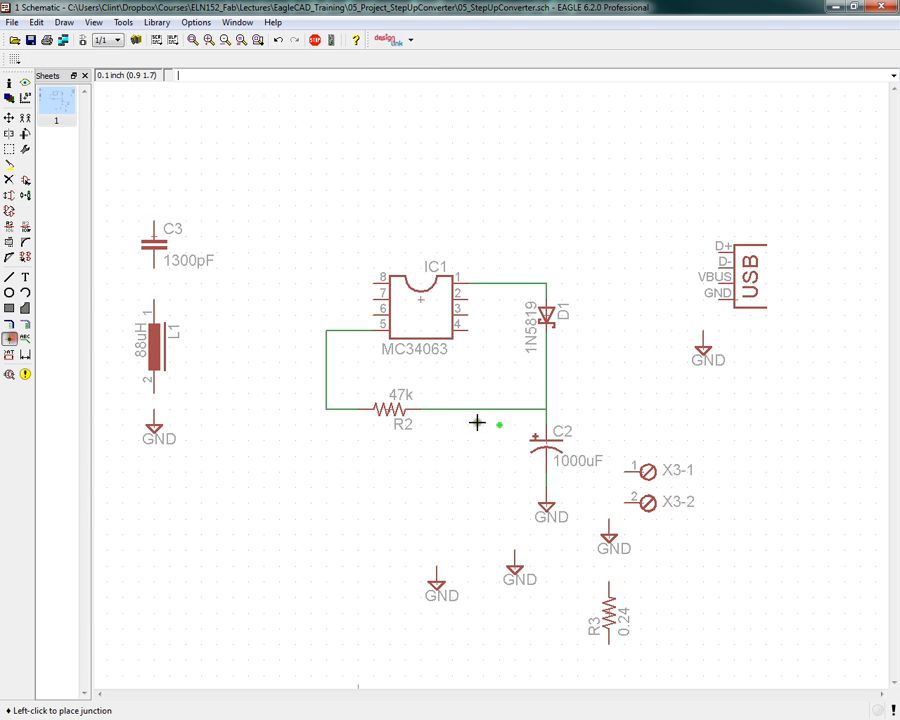
{"action": "left_click", "coordinate": [563, 412]}
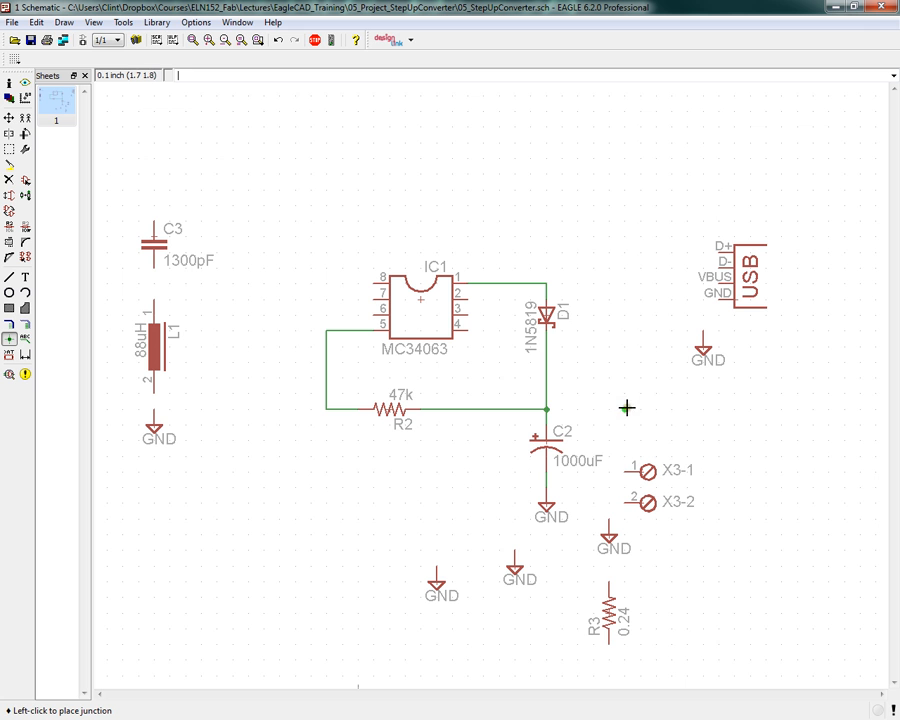
Look up the output capacitor in the datasheet and set C2's value to 330uF.
{"action": "left_click", "coordinate": [9, 118]}
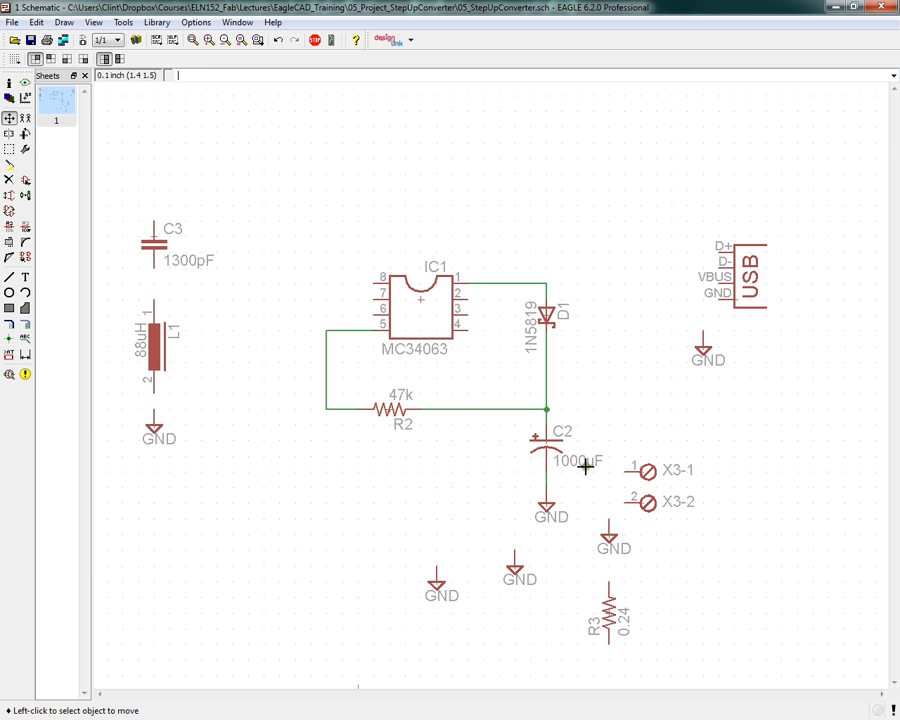
{"action": "key", "text": "alt+Tab"}
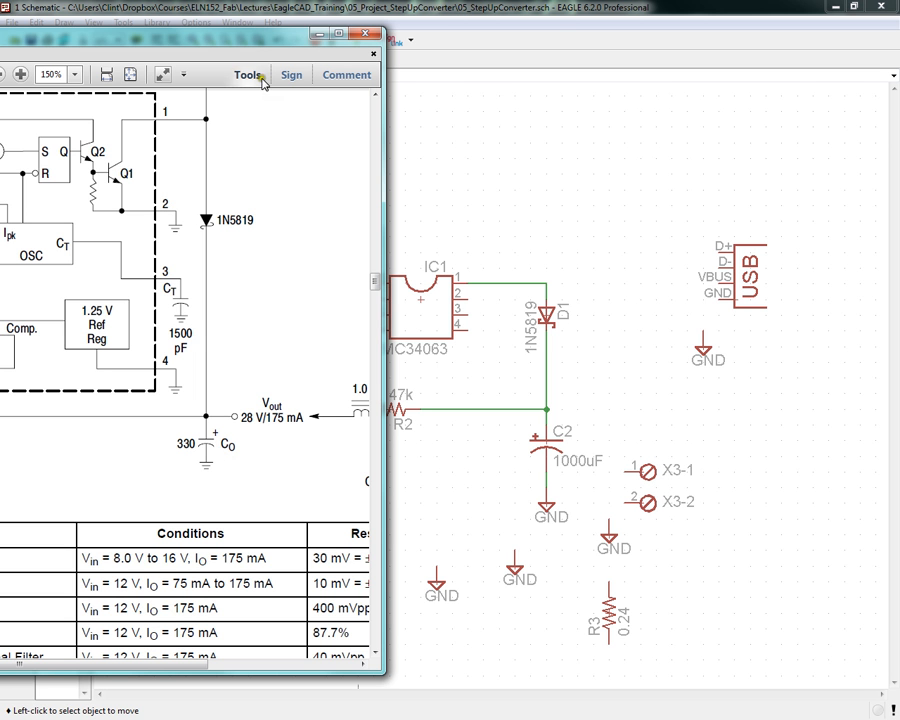
{"action": "left_click_drag", "start_coordinate": [188, 33], "coordinate": [2, 35]}
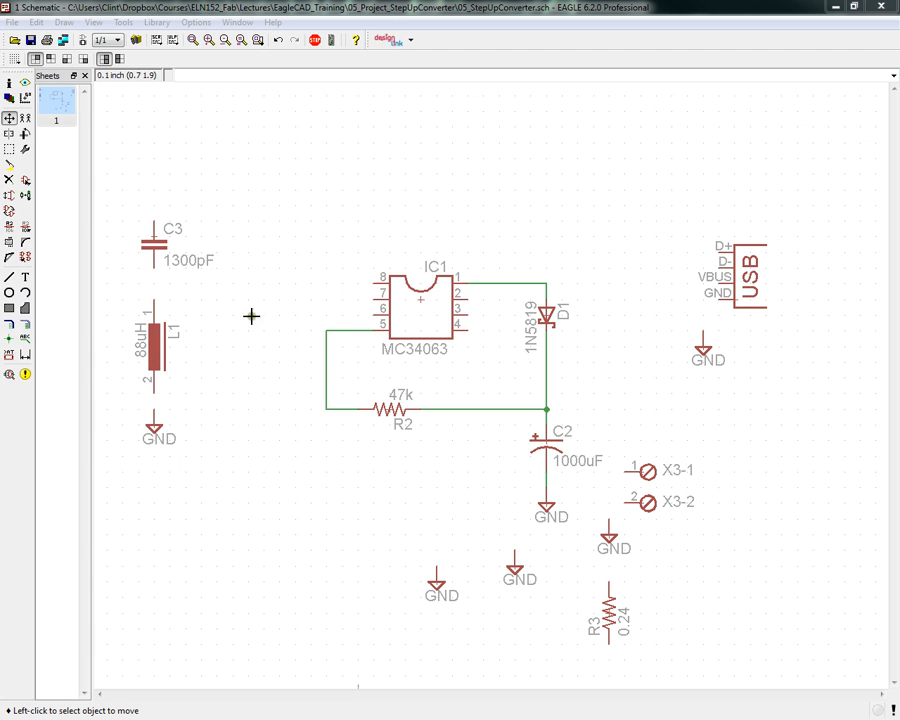
{"action": "left_click", "coordinate": [25, 228]}
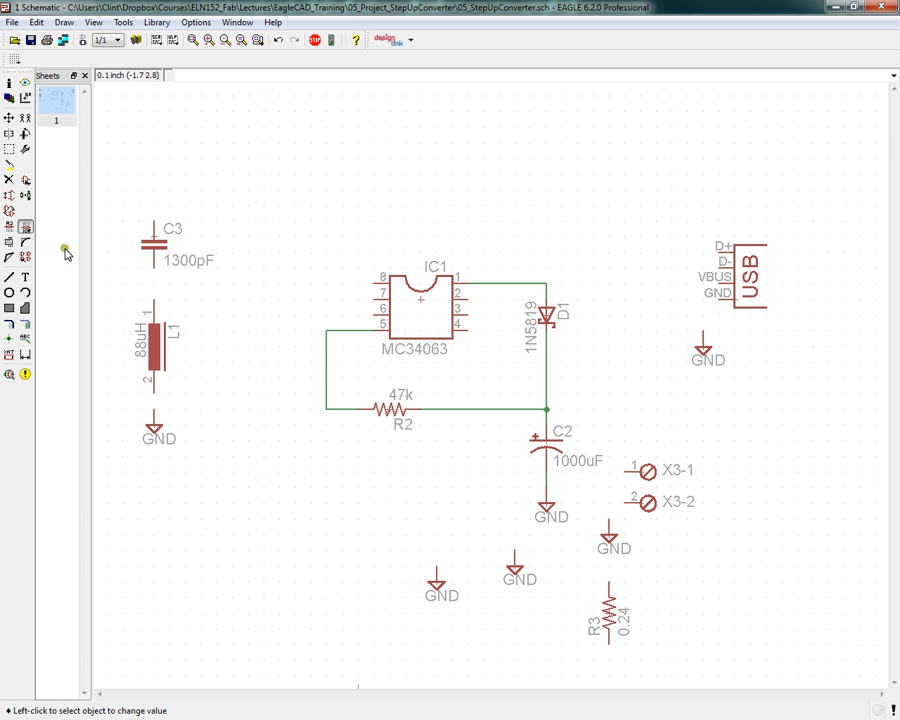
{"action": "left_click", "coordinate": [565, 450]}
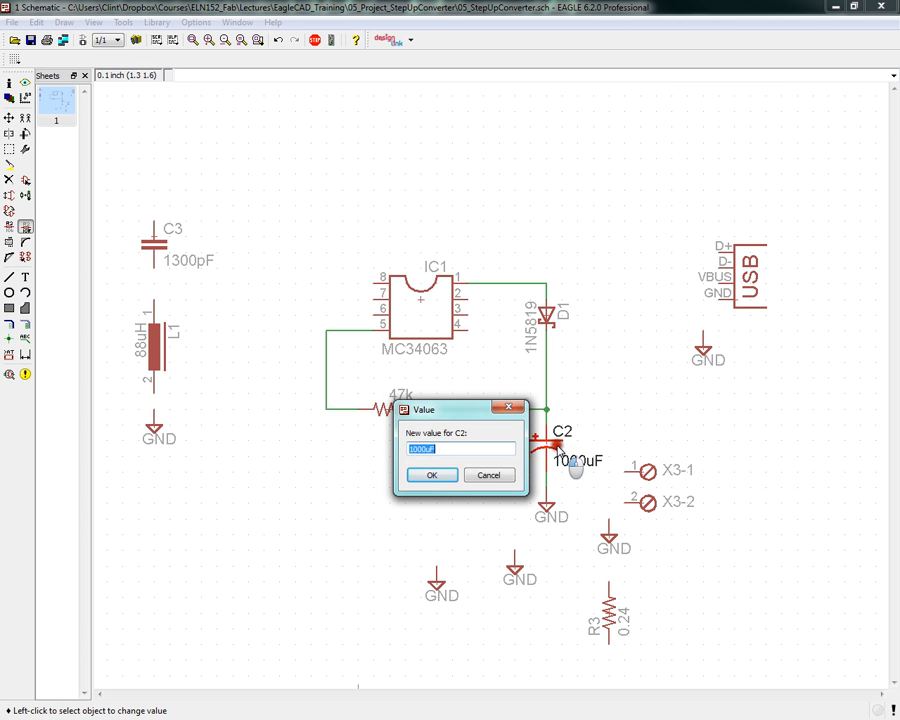
{"action": "type", "text": "33"}
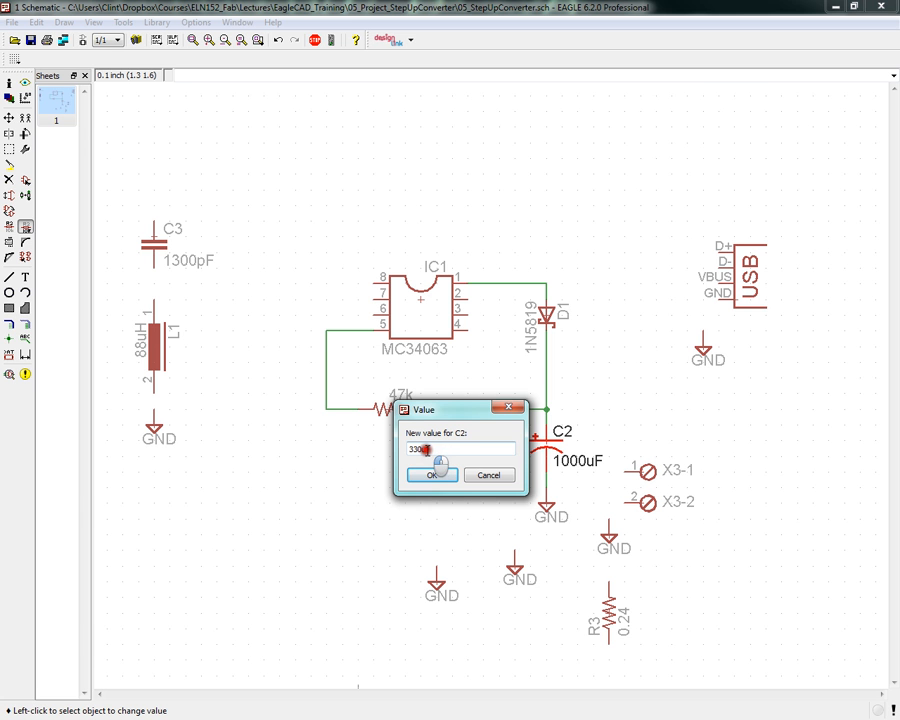
{"action": "left_click", "coordinate": [434, 475]}
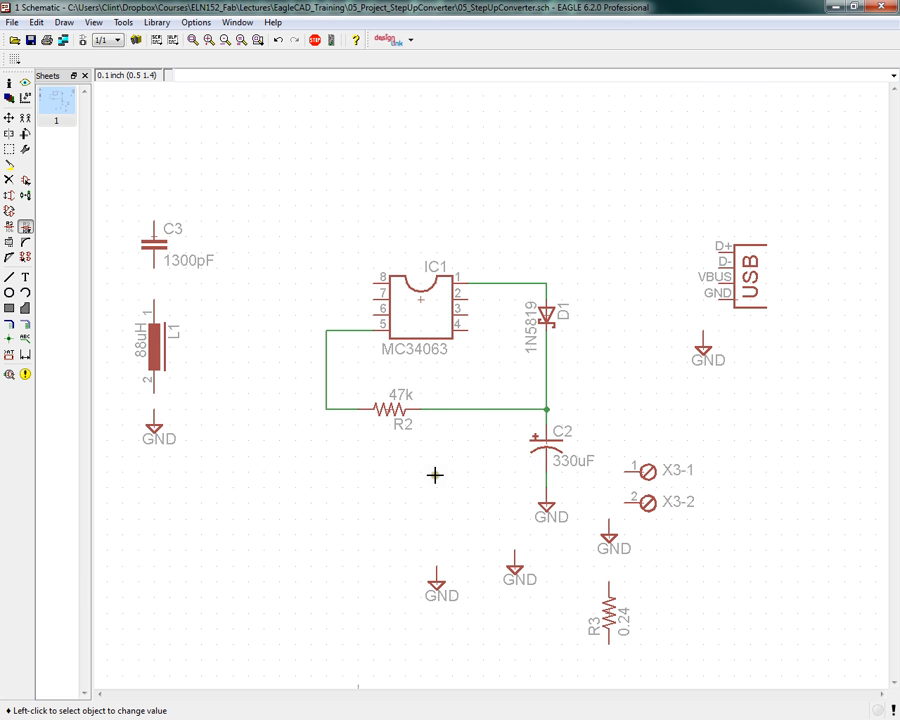
Check the output capacitor's designator in the datasheet's step-up circuit and rename C2 as C0.
{"action": "left_click_drag", "start_coordinate": [0, 54], "coordinate": [243, 57]}
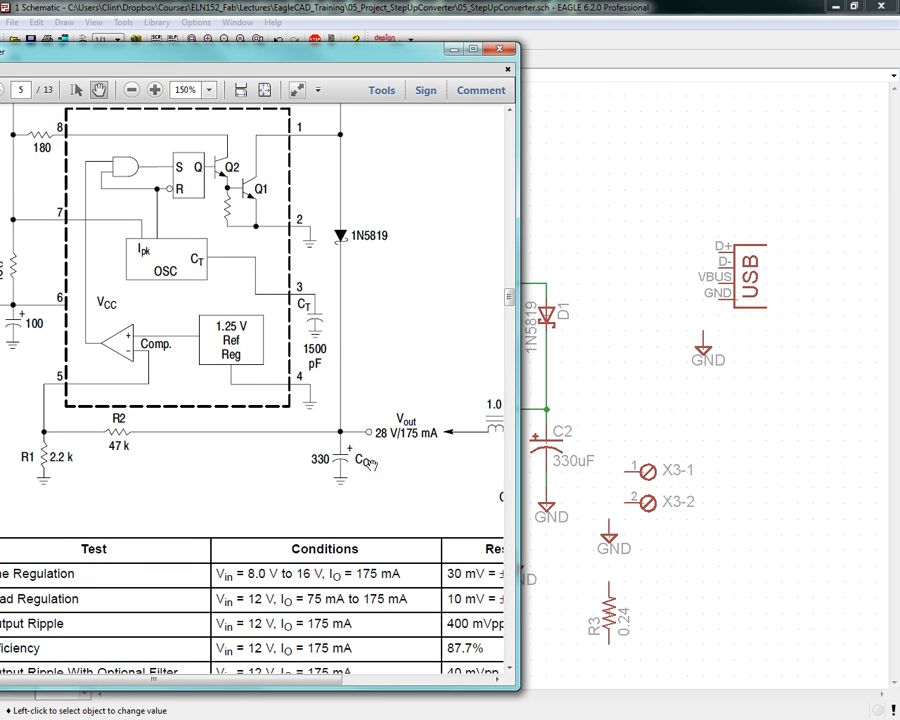
{"action": "left_click_drag", "start_coordinate": [235, 50], "coordinate": [373, 67]}
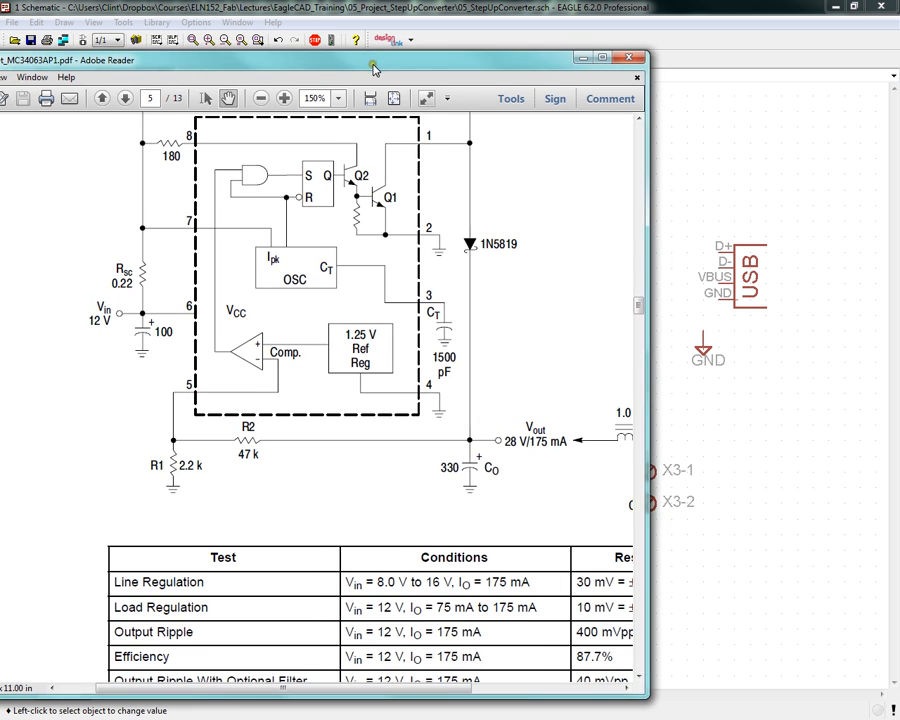
{"action": "left_click_drag", "start_coordinate": [638, 305], "coordinate": [641, 316]}
{"action": "left_click", "coordinate": [490, 42]}
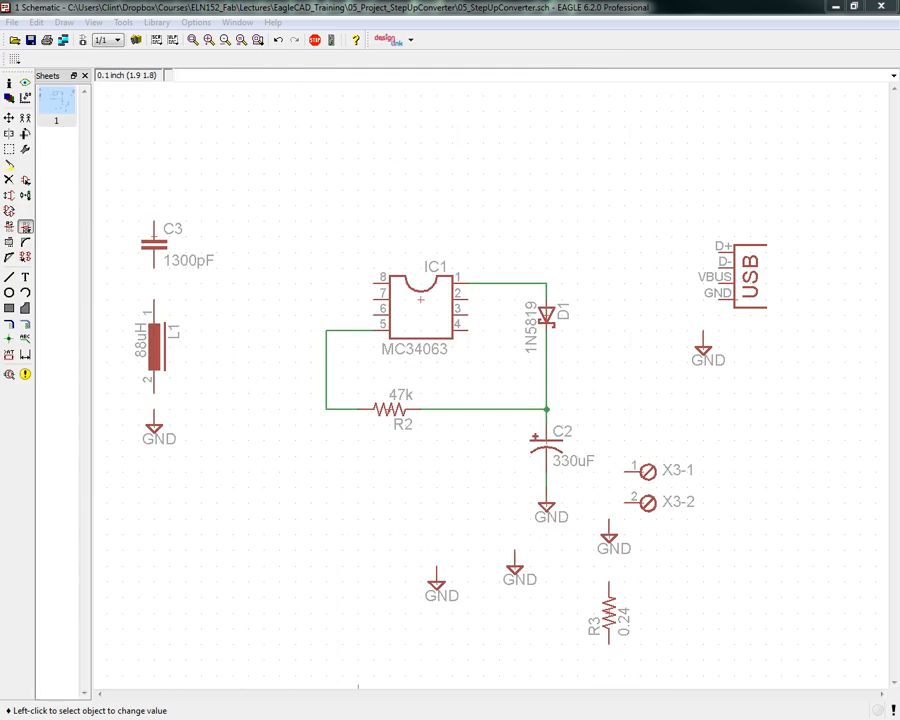
{"action": "left_click", "coordinate": [10, 228]}
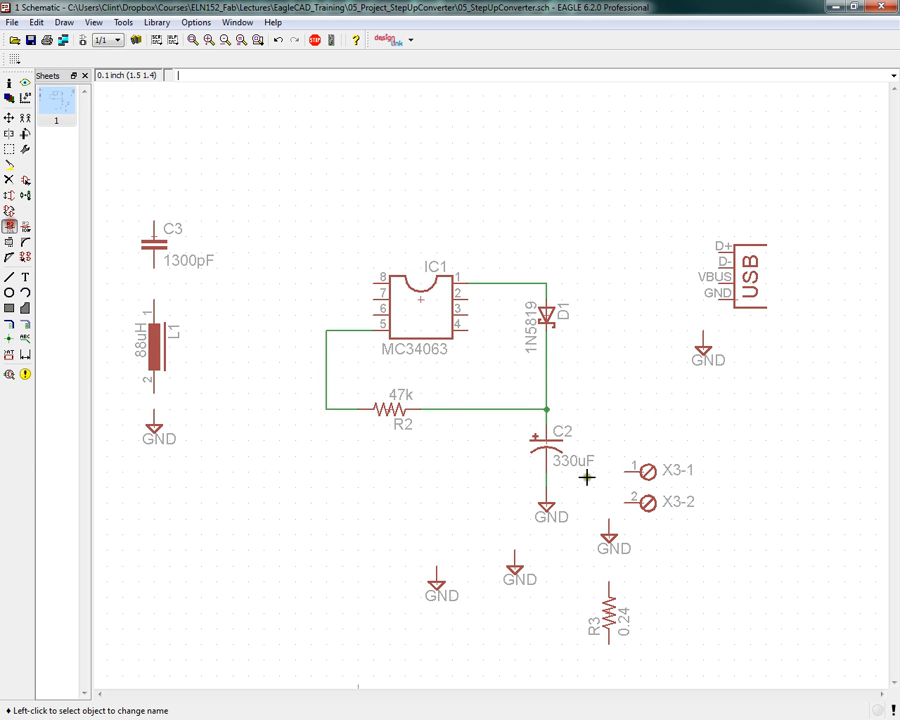
{"action": "left_click", "coordinate": [543, 440]}
{"action": "left_click", "coordinate": [428, 449]}
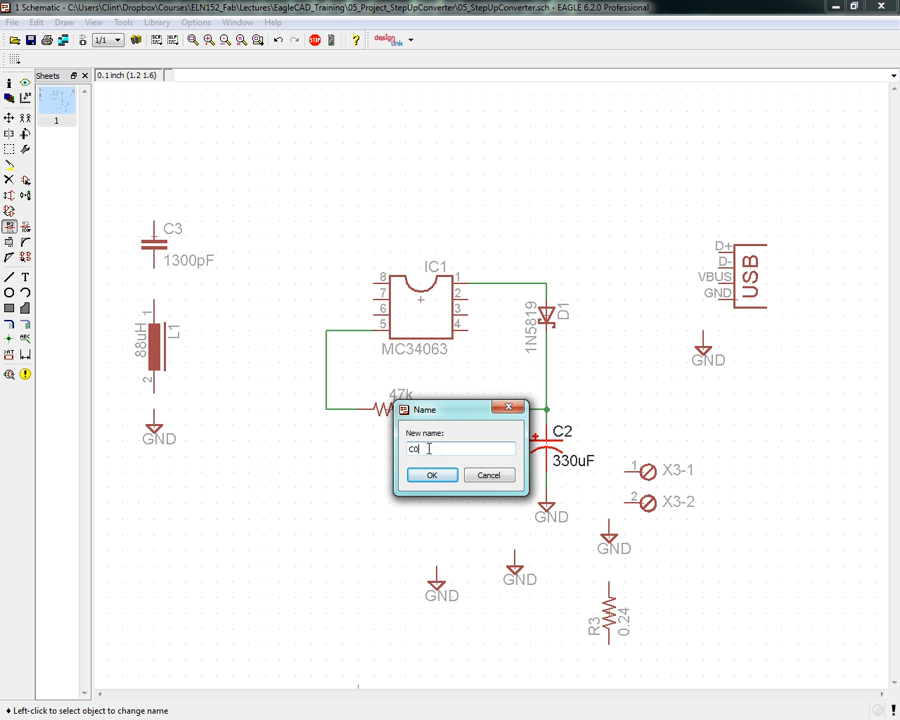
{"action": "left_click", "coordinate": [430, 474]}
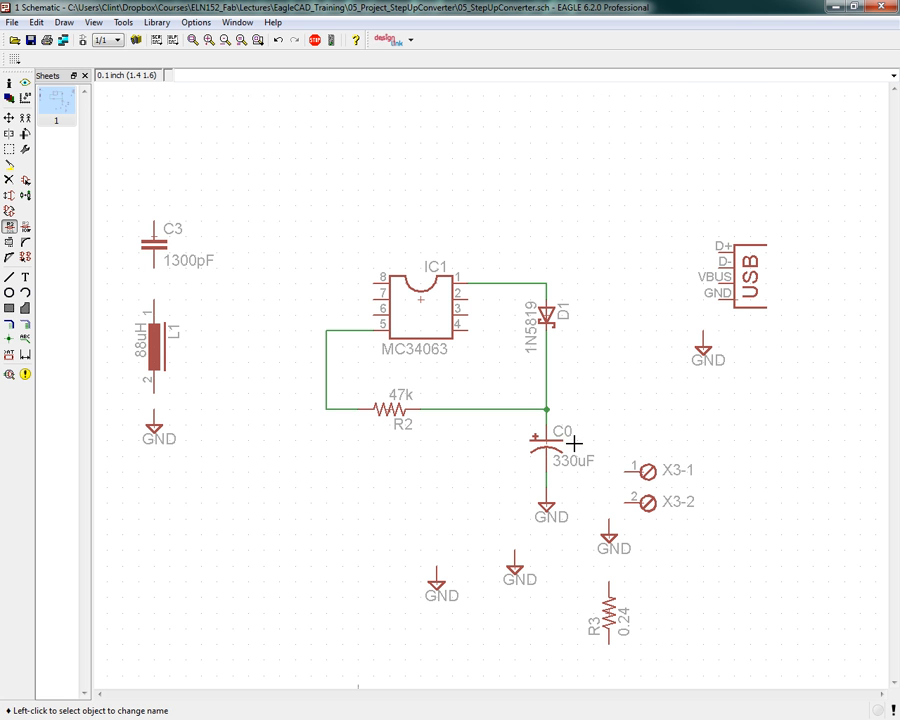
Check R1 in the datasheet and place a vertical copy of R2 about 0.1 inch below the lower corner of the pin 5 wire.
{"action": "left_click_drag", "start_coordinate": [0, 84], "coordinate": [452, 66]}
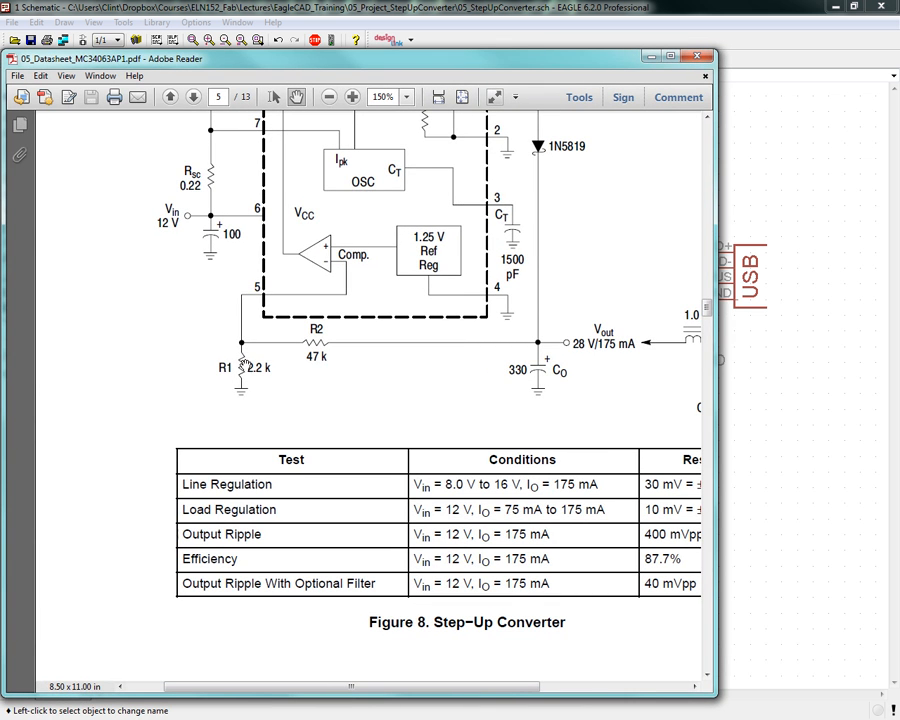
{"action": "left_click_drag", "start_coordinate": [527, 65], "coordinate": [0, 40]}
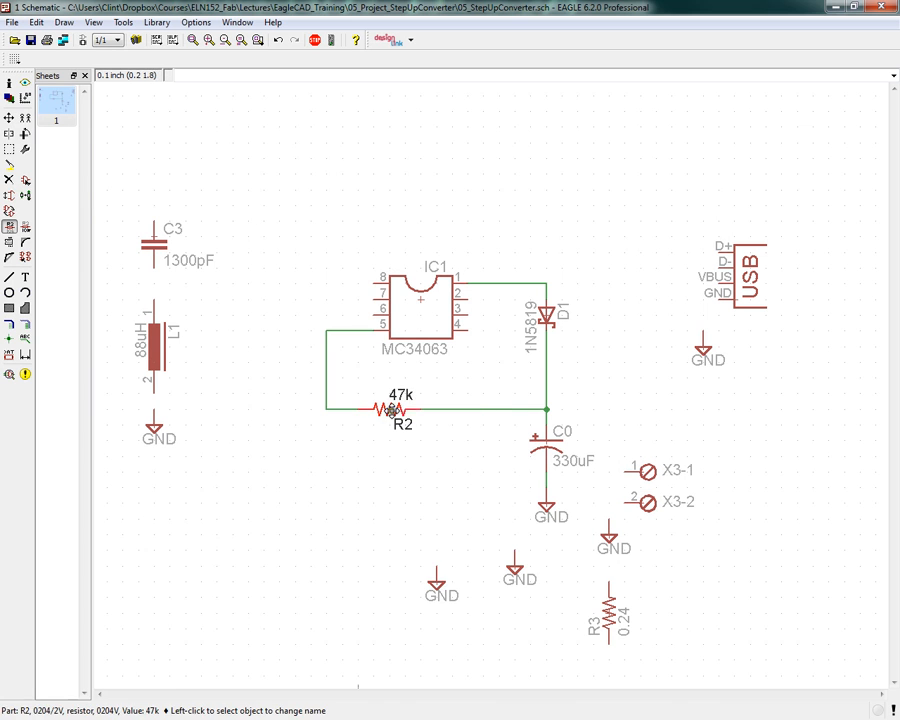
{"action": "right_click", "coordinate": [392, 410]}
{"action": "left_click", "coordinate": [449, 433]}
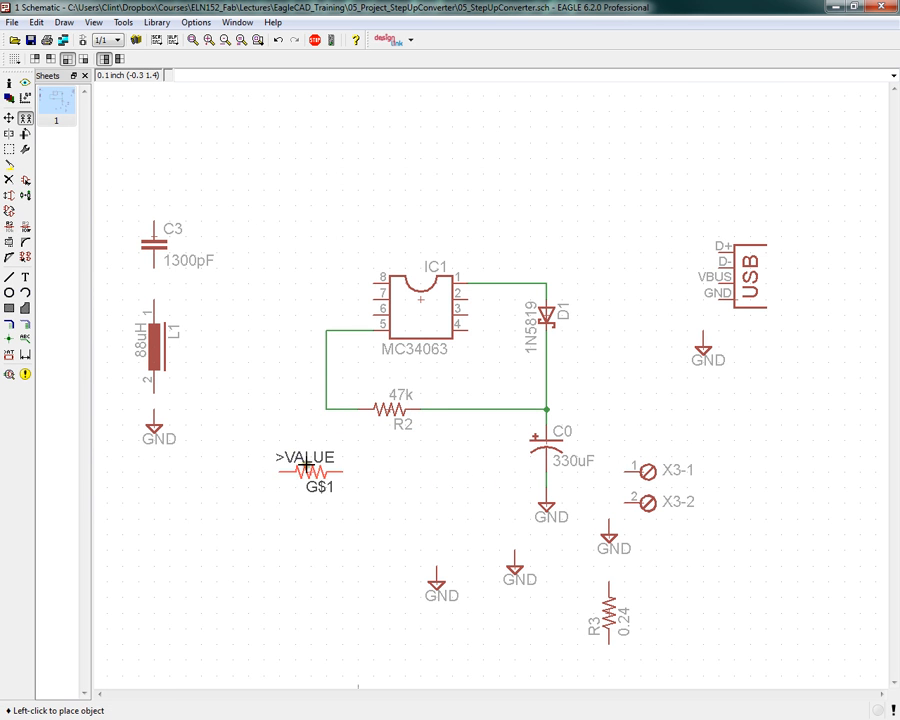
{"action": "right_click", "coordinate": [328, 460]}
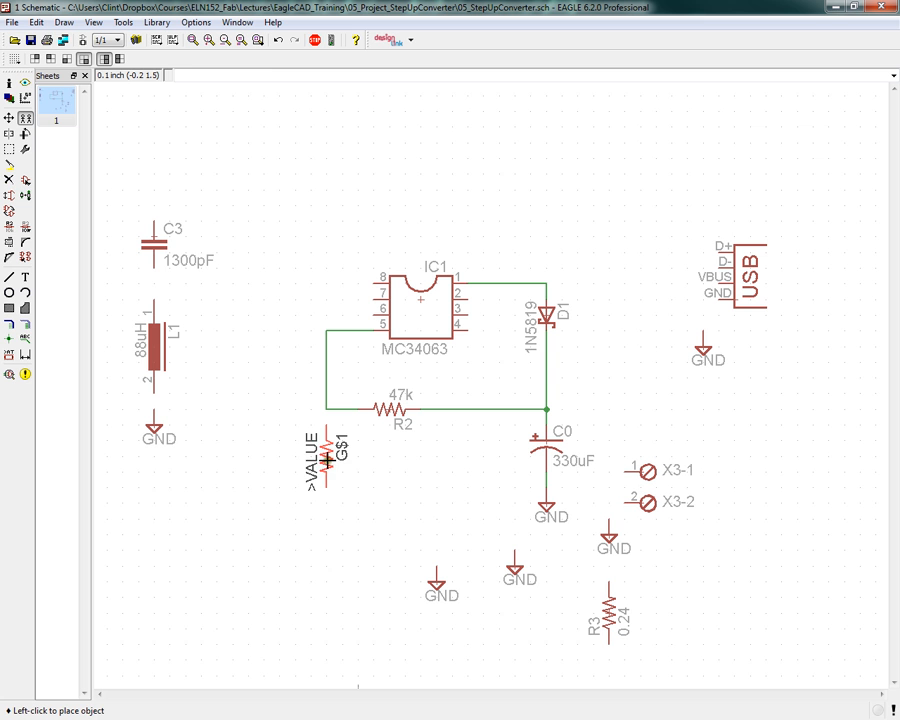
{"action": "left_click", "coordinate": [328, 460]}
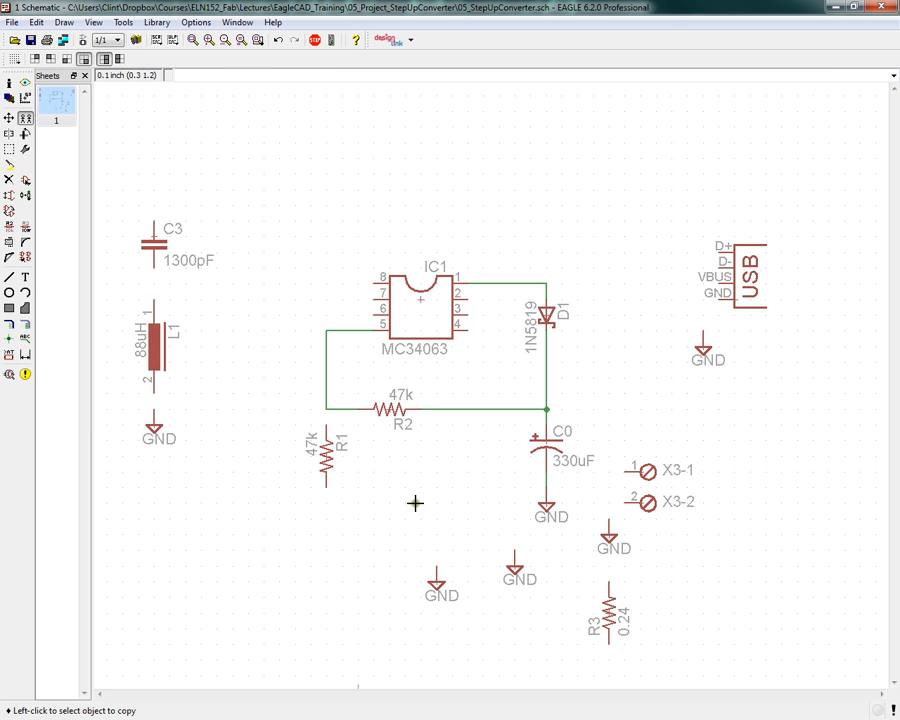
Move the GND symbol from below the circuit to about 0.1 inch under R1's lower pin.
{"action": "right_click", "coordinate": [432, 585]}
{"action": "left_click", "coordinate": [470, 408]}
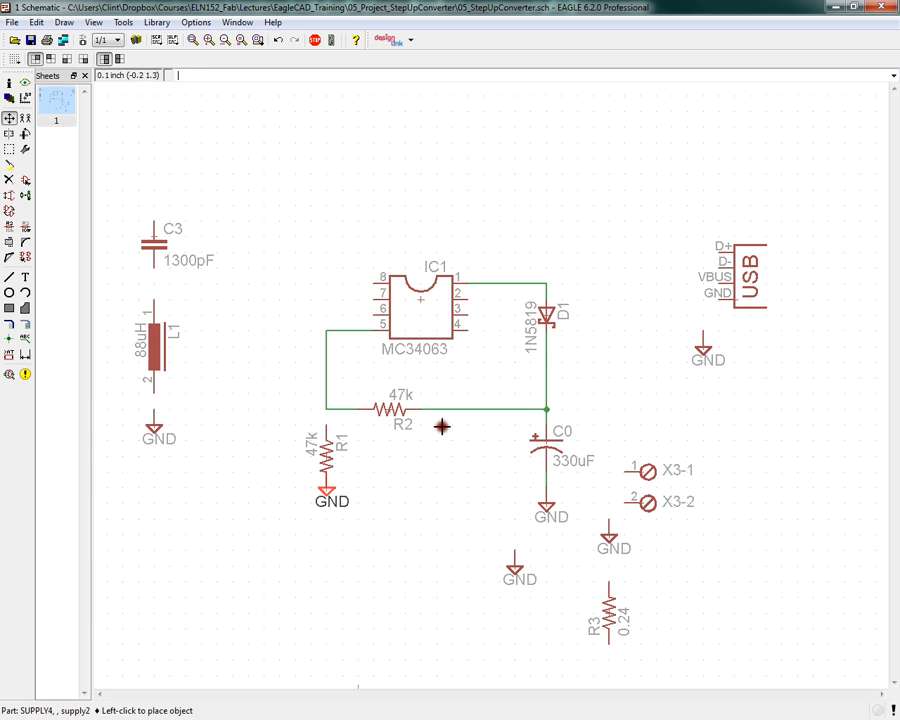
{"action": "left_click", "coordinate": [327, 519]}
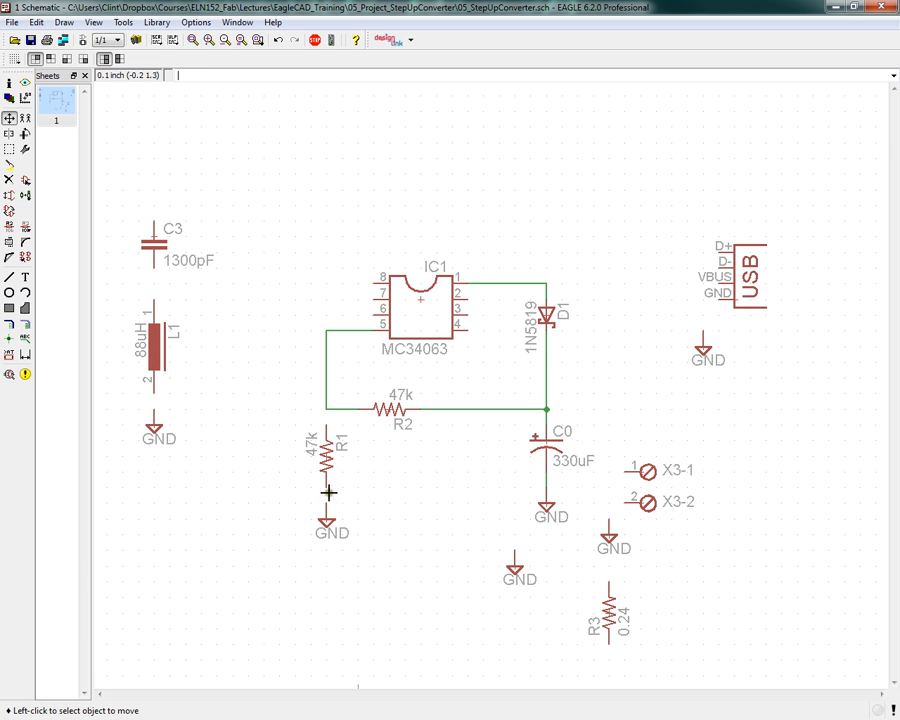
Wire R1's lower pin to GND and its upper pin to the pin 5–R2 wire corner, and place a junction at that corner.
{"action": "left_click", "coordinate": [9, 277]}
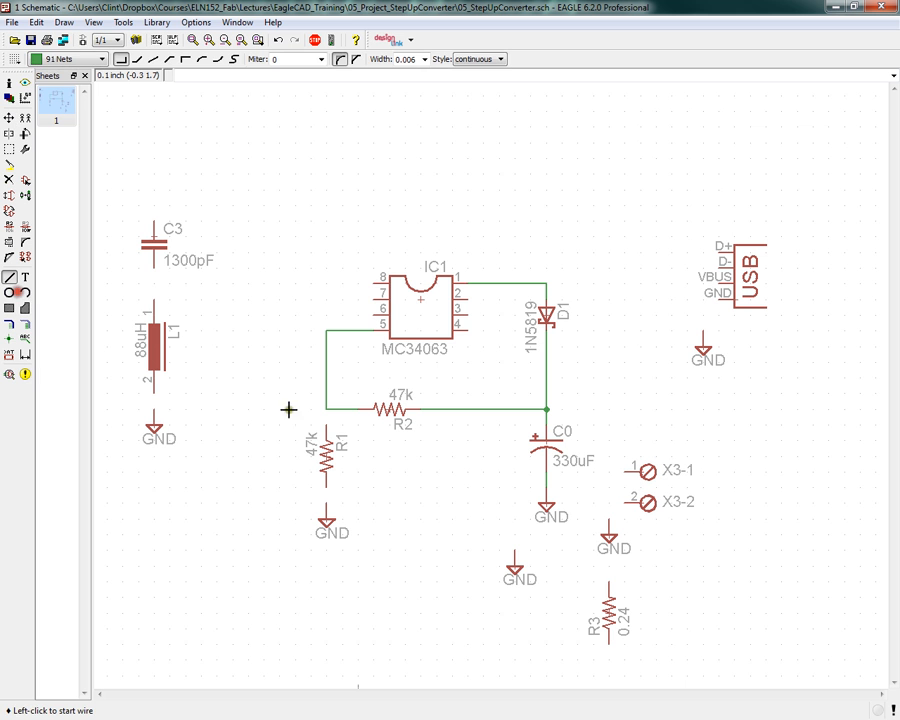
{"action": "left_click", "coordinate": [326, 504]}
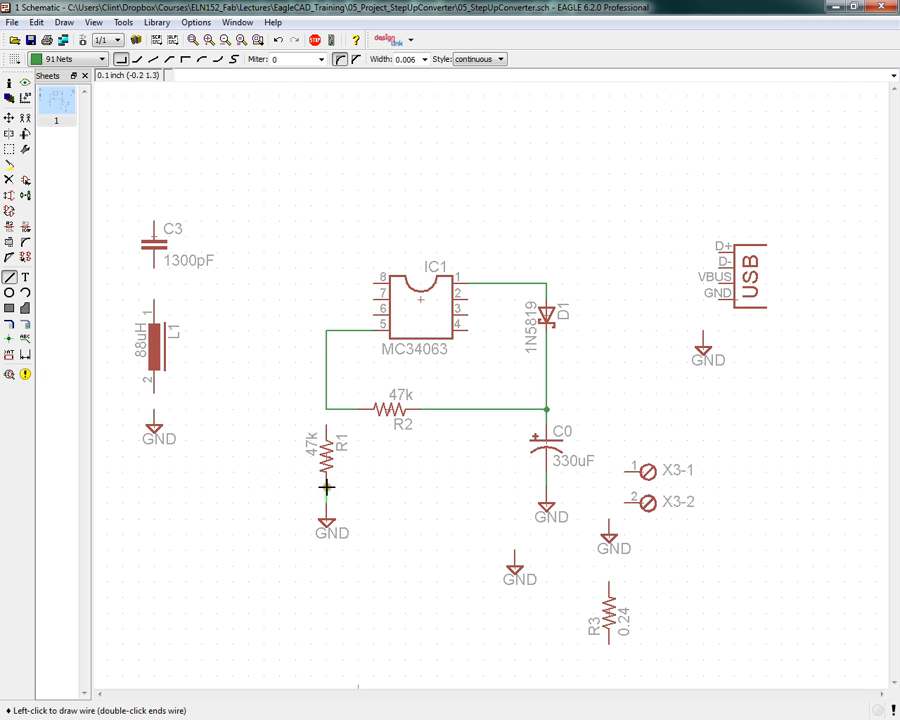
{"action": "double_click", "coordinate": [326, 484]}
{"action": "left_click", "coordinate": [326, 424]}
{"action": "double_click", "coordinate": [326, 409]}
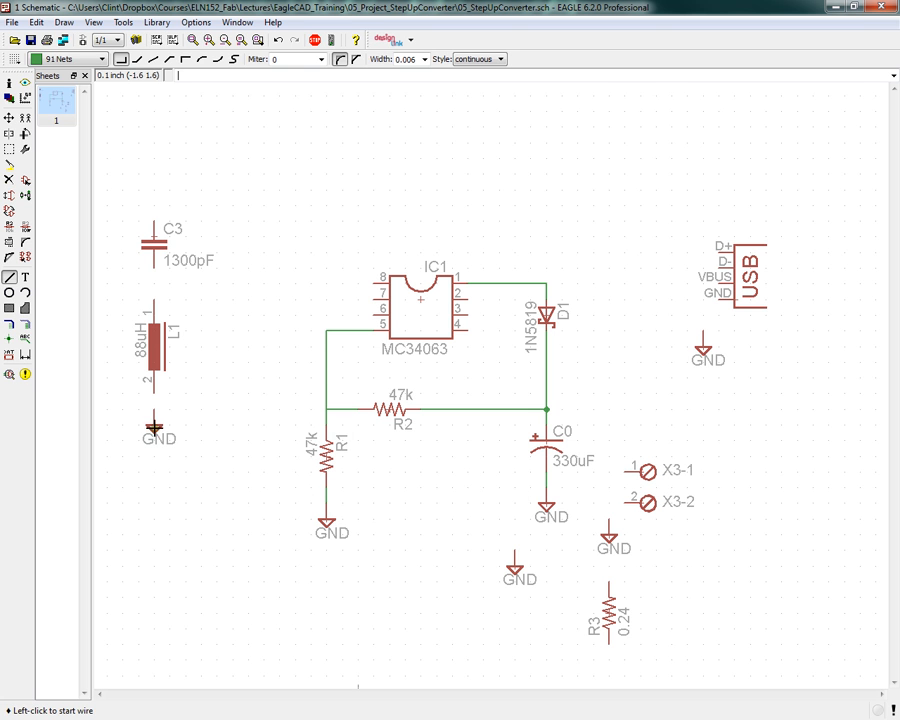
{"action": "left_click", "coordinate": [12, 339]}
{"action": "left_click", "coordinate": [326, 409]}
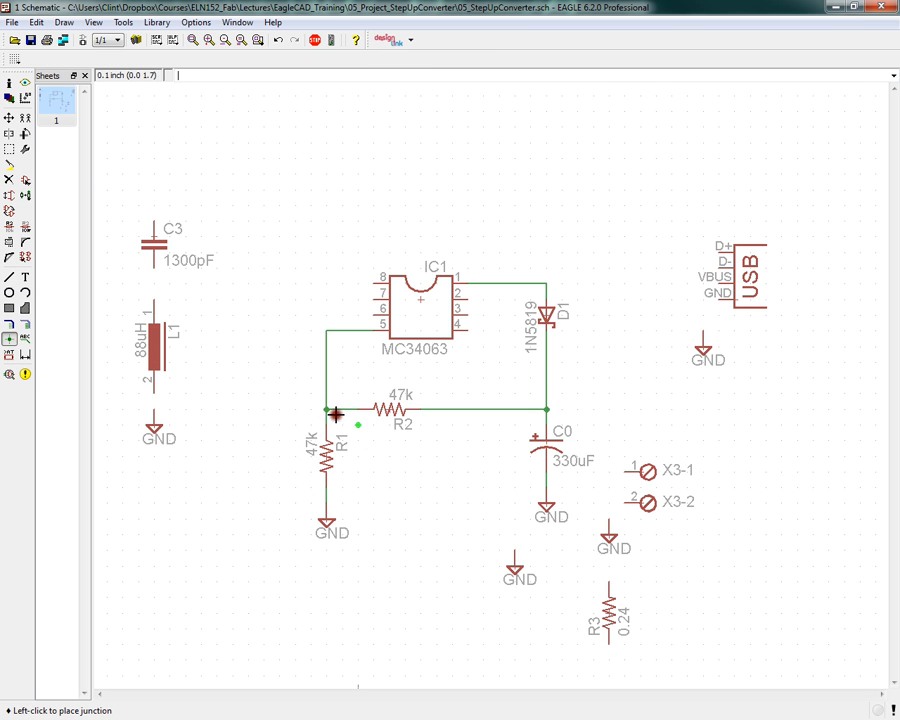
Save the schematic as a new file named 05_StepUpConverter_Wired.sch in the same folder.
{"action": "left_click", "coordinate": [11, 116]}
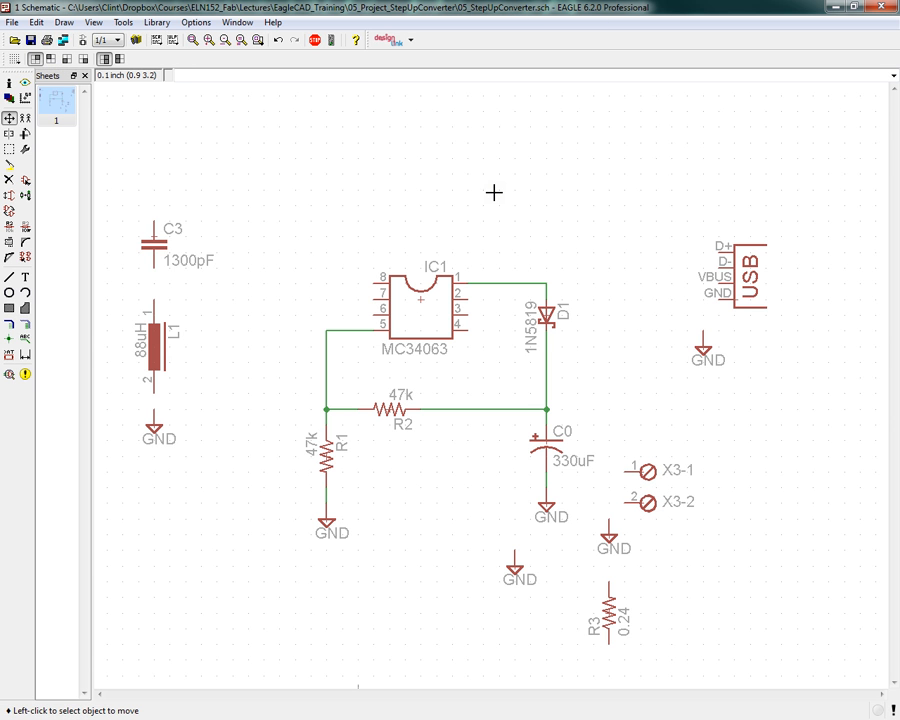
{"action": "left_click", "coordinate": [13, 22]}
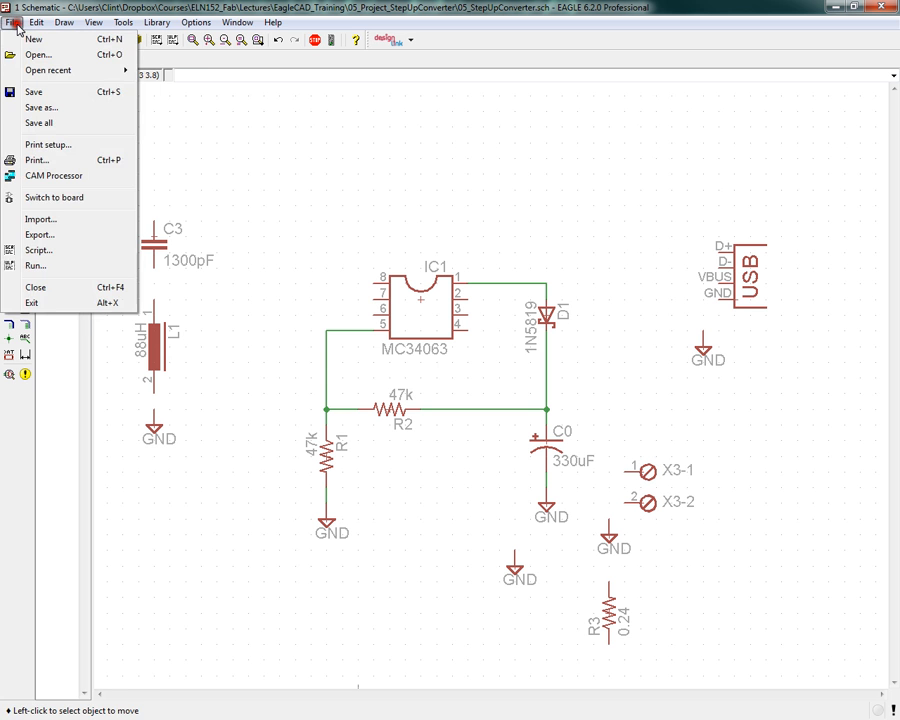
{"action": "left_click", "coordinate": [57, 107]}
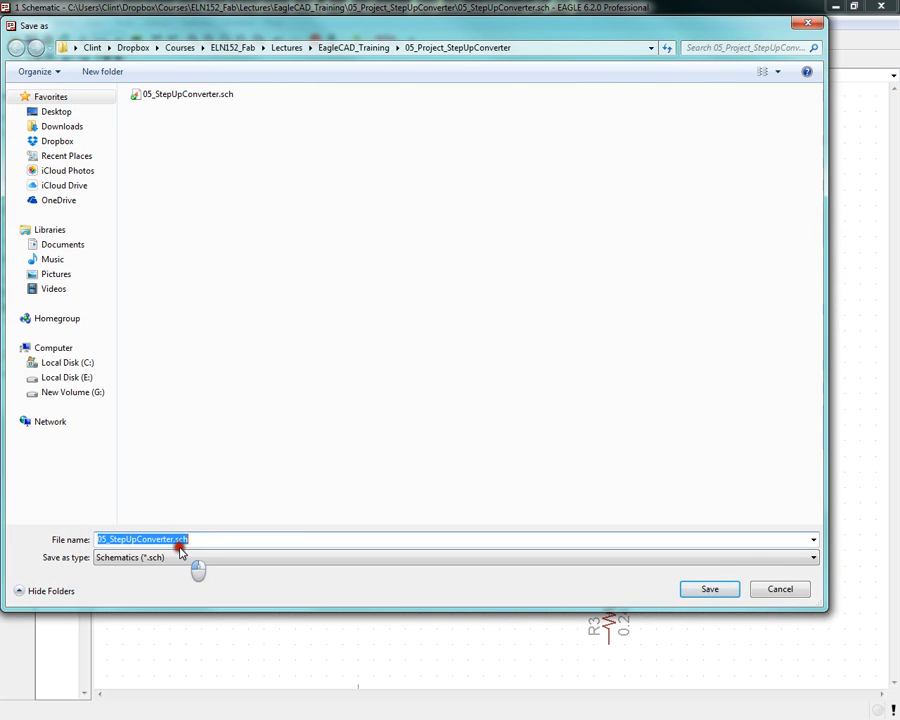
{"action": "left_click", "coordinate": [172, 540]}
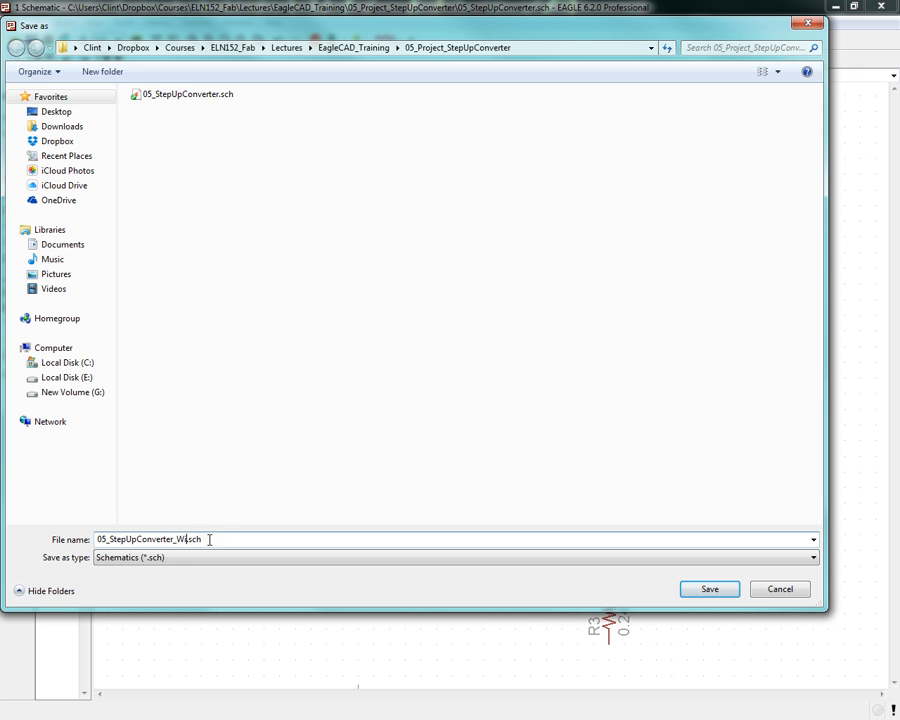
{"action": "left_click", "coordinate": [712, 588]}
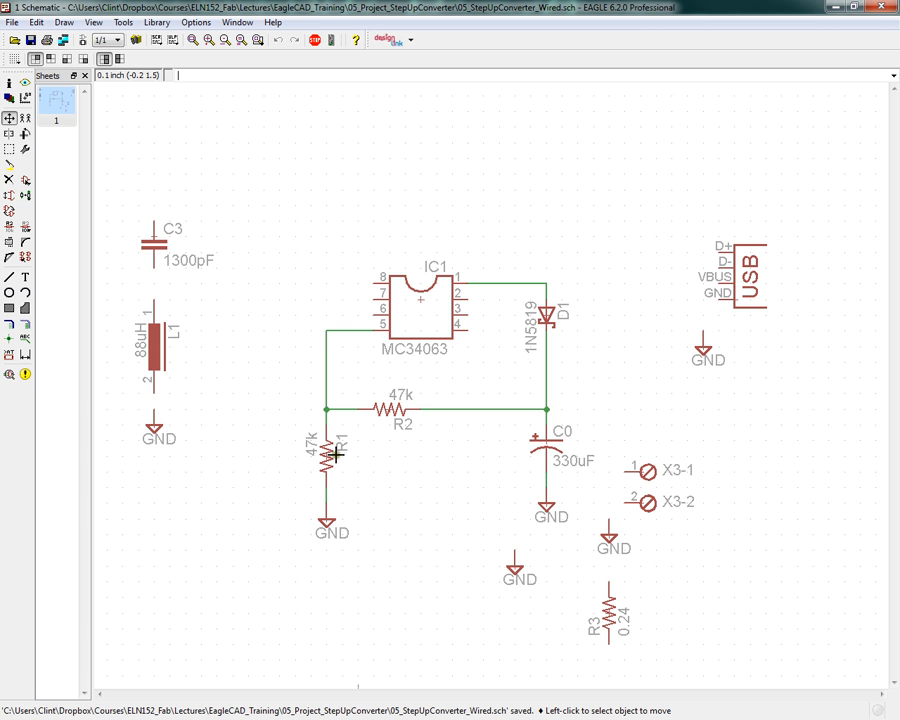
Set R1's value to 2.2k.
{"action": "left_click", "coordinate": [25, 226]}
{"action": "left_click", "coordinate": [325, 447]}
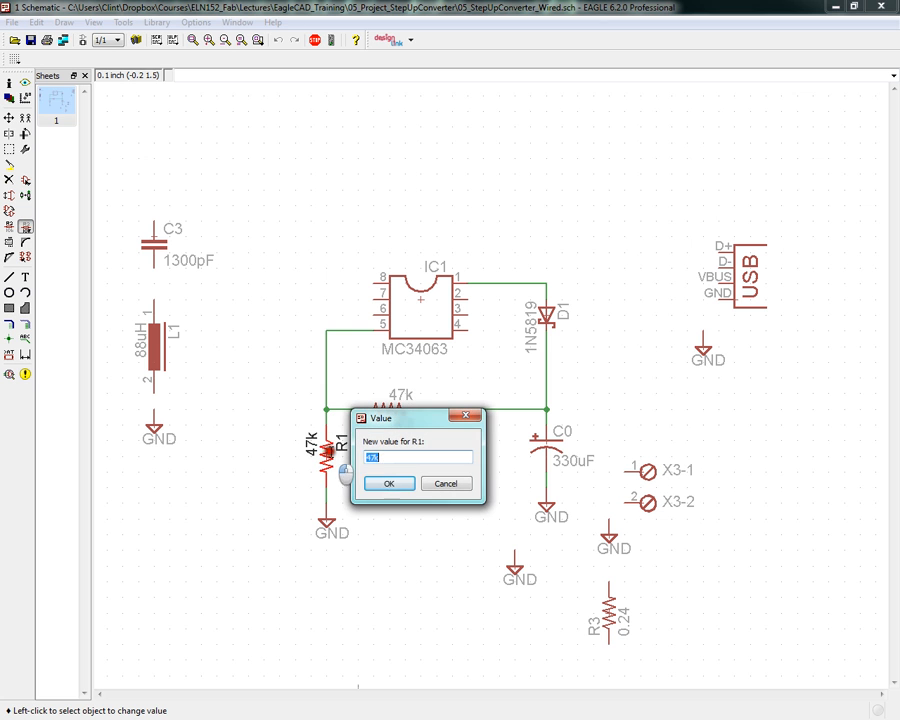
{"action": "left_click_drag", "start_coordinate": [376, 458], "coordinate": [362, 458]}
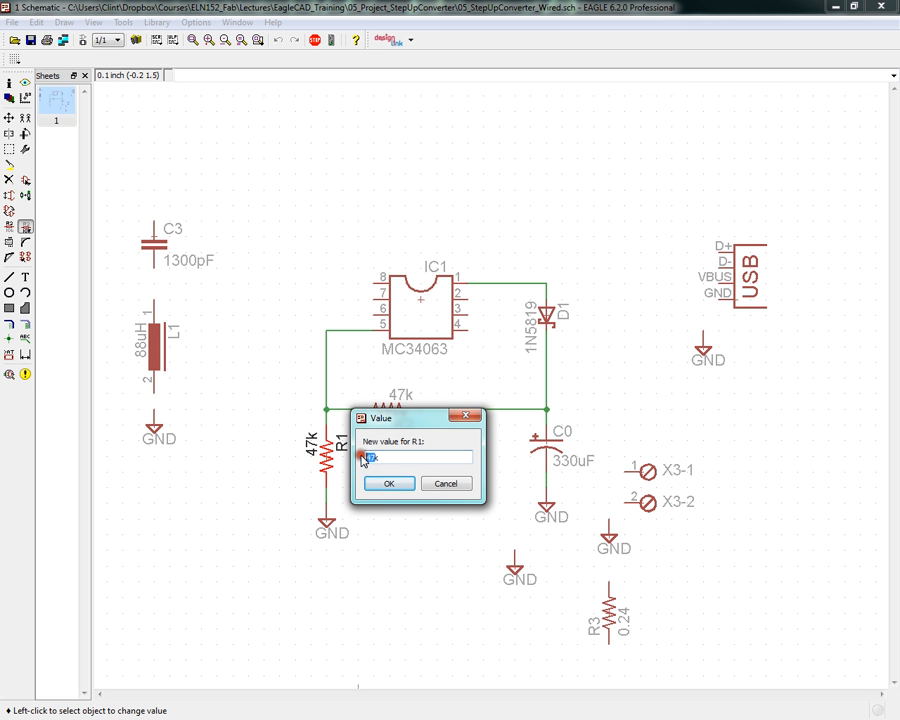
{"action": "key", "text": "Return"}
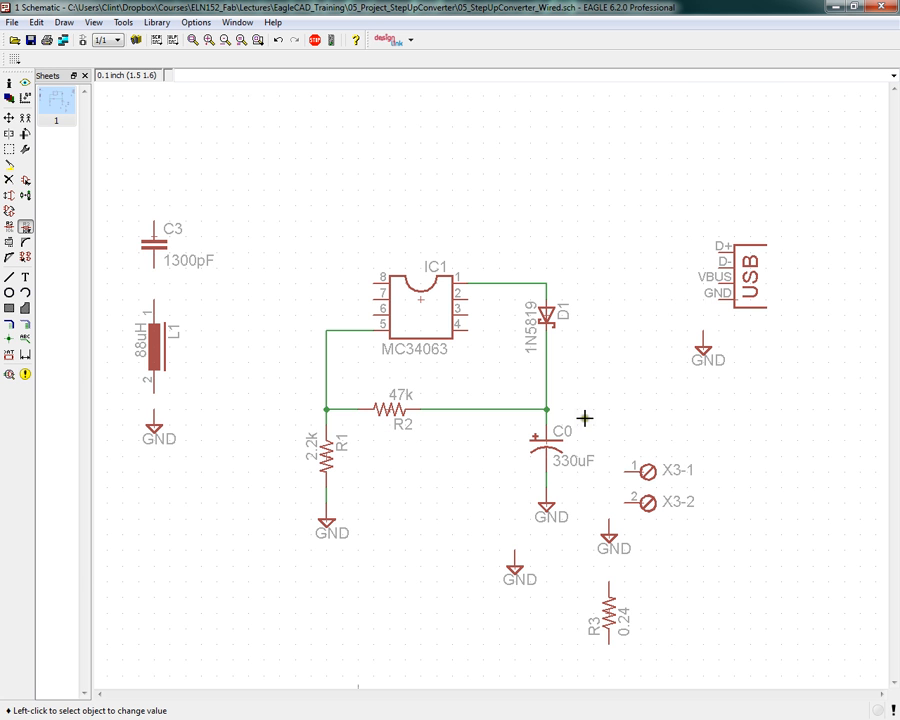
Examine the package options of connector X3 and leave its package as it is.
{"action": "right_click", "coordinate": [646, 472]}
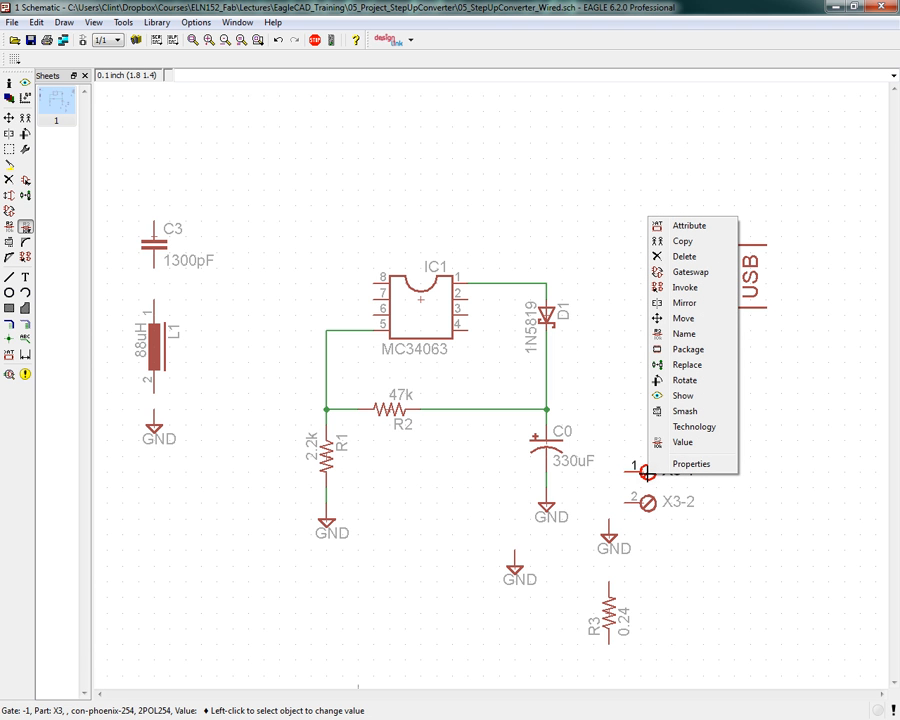
{"action": "left_click", "coordinate": [819, 391]}
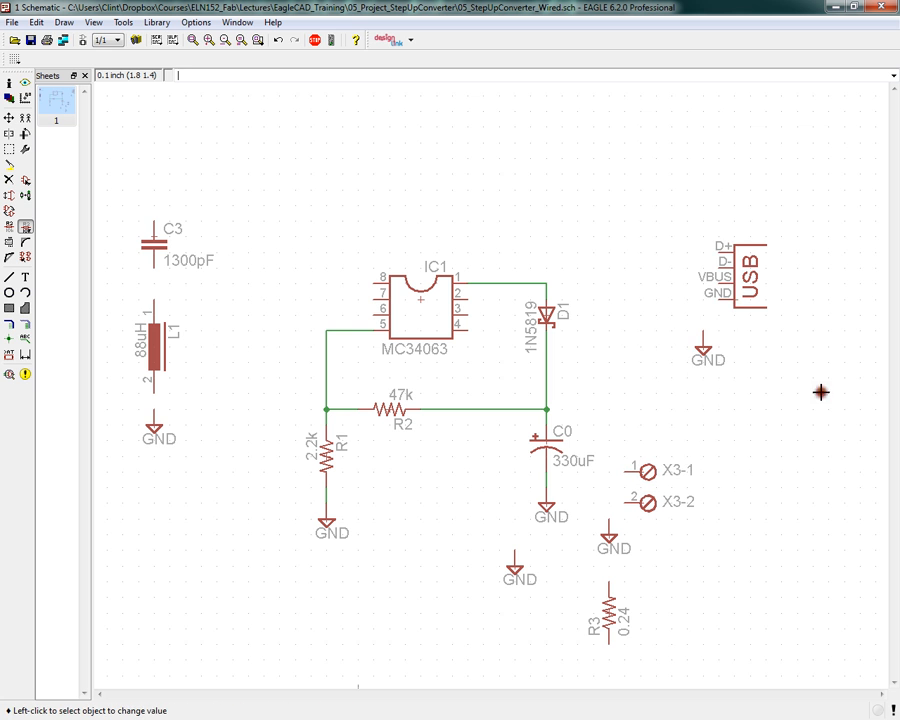
{"action": "right_click", "coordinate": [646, 502]}
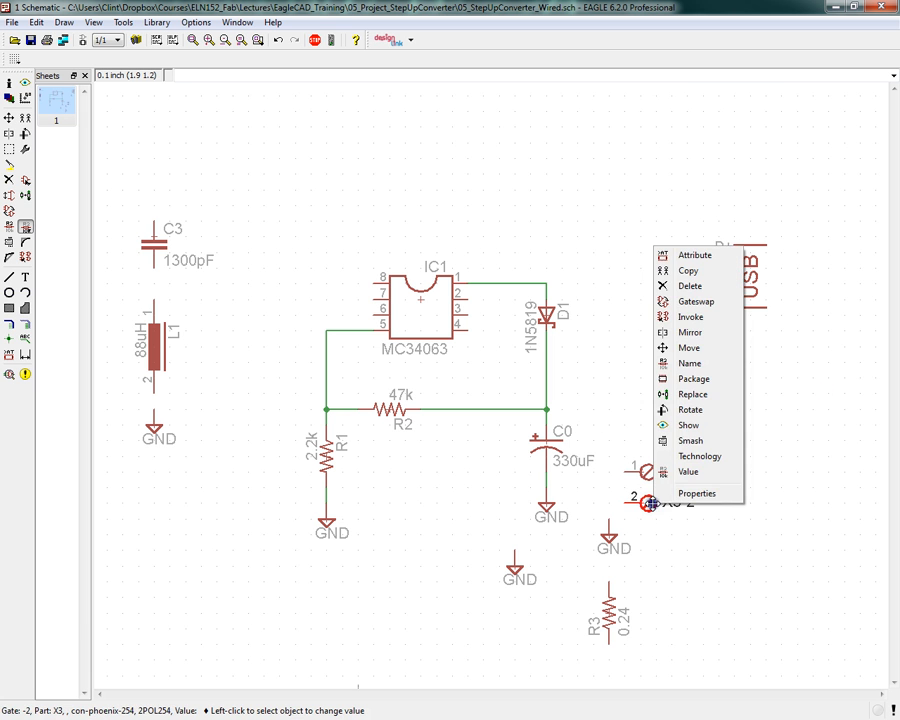
{"action": "left_click", "coordinate": [702, 379]}
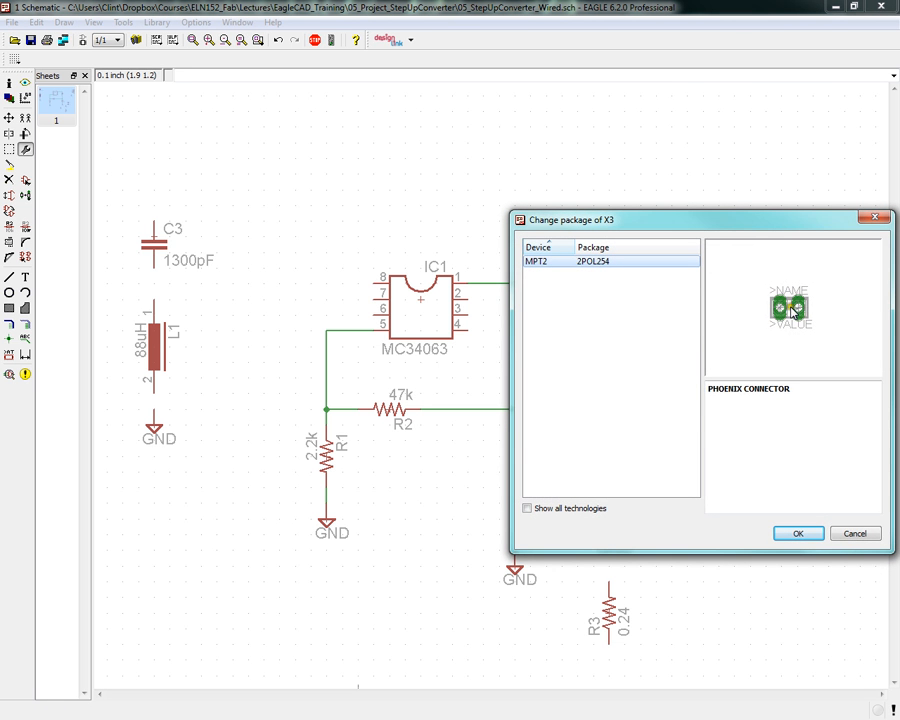
{"action": "left_click_drag", "start_coordinate": [764, 222], "coordinate": [487, 106]}
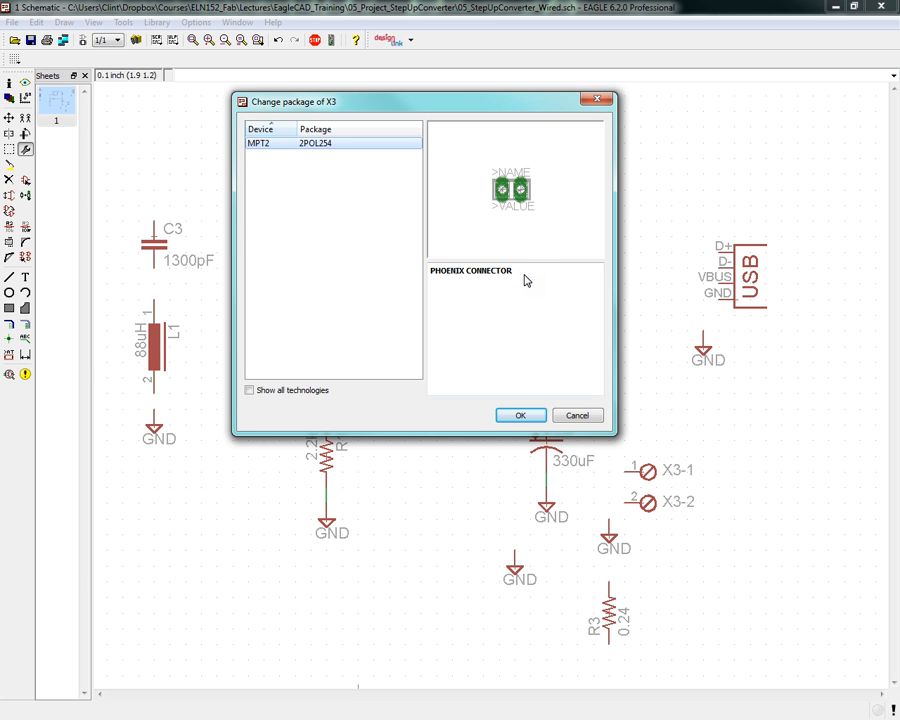
{"action": "left_click", "coordinate": [597, 99]}
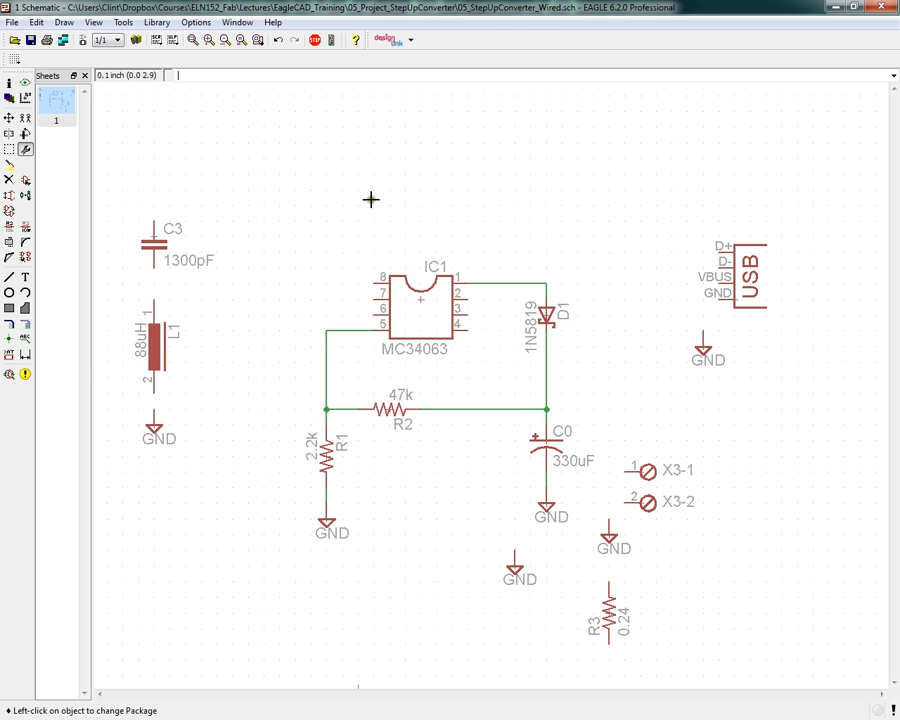
Move terminal X3-1 level with the D1–R2–C0 junction, keeping it in line above X3-2.
{"action": "right_click", "coordinate": [646, 471]}
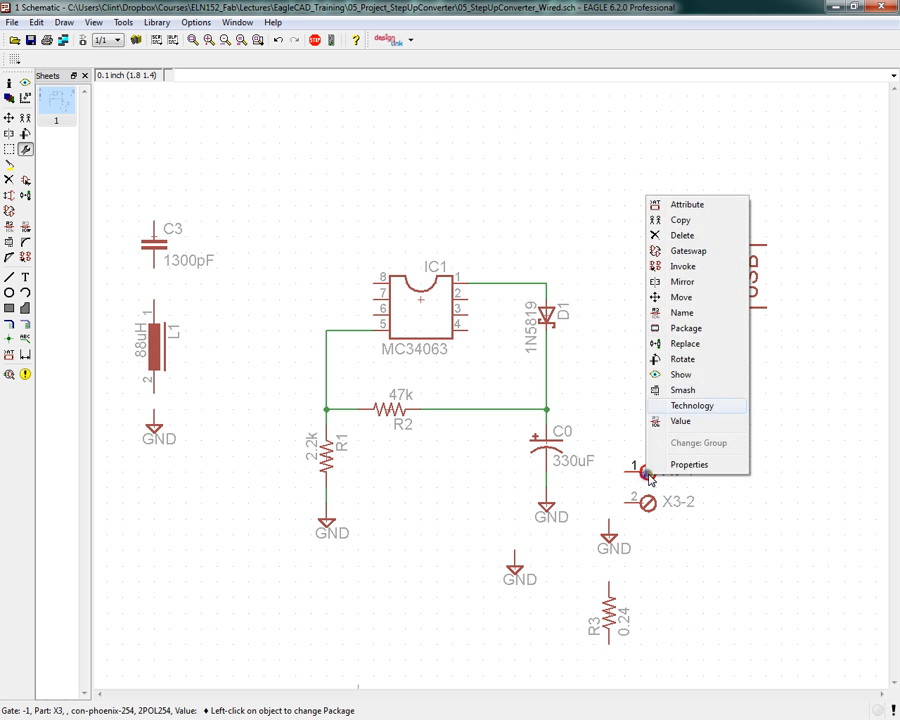
{"action": "left_click", "coordinate": [700, 293]}
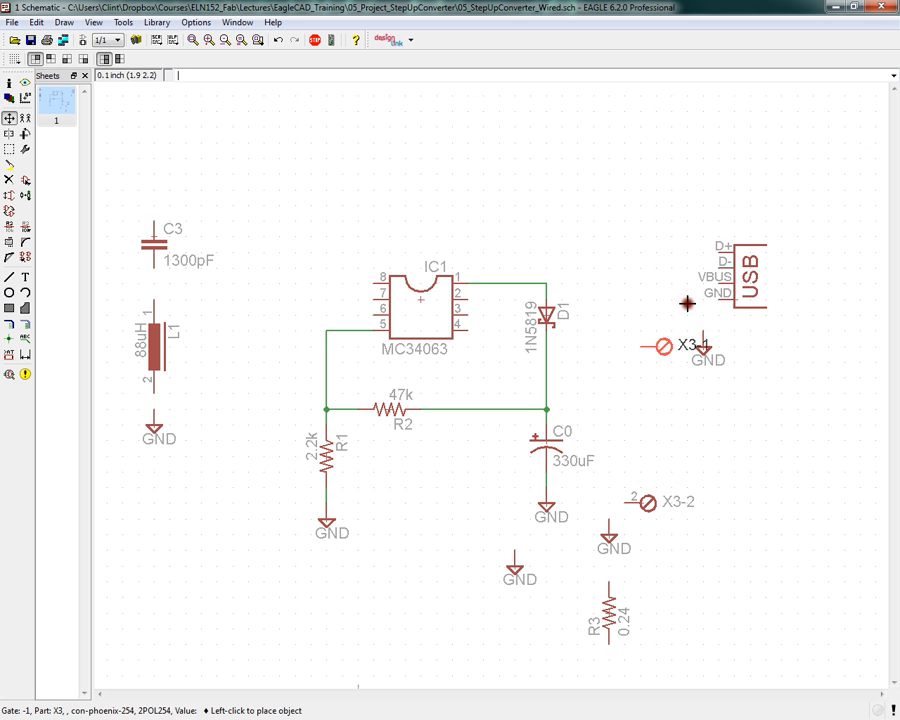
{"action": "left_click", "coordinate": [634, 407]}
Check the output connection in the datasheet's step-up circuit and move X3-2 to about 0.5 inch below X3-1.
{"action": "left_click_drag", "start_coordinate": [0, 10], "coordinate": [169, 59]}
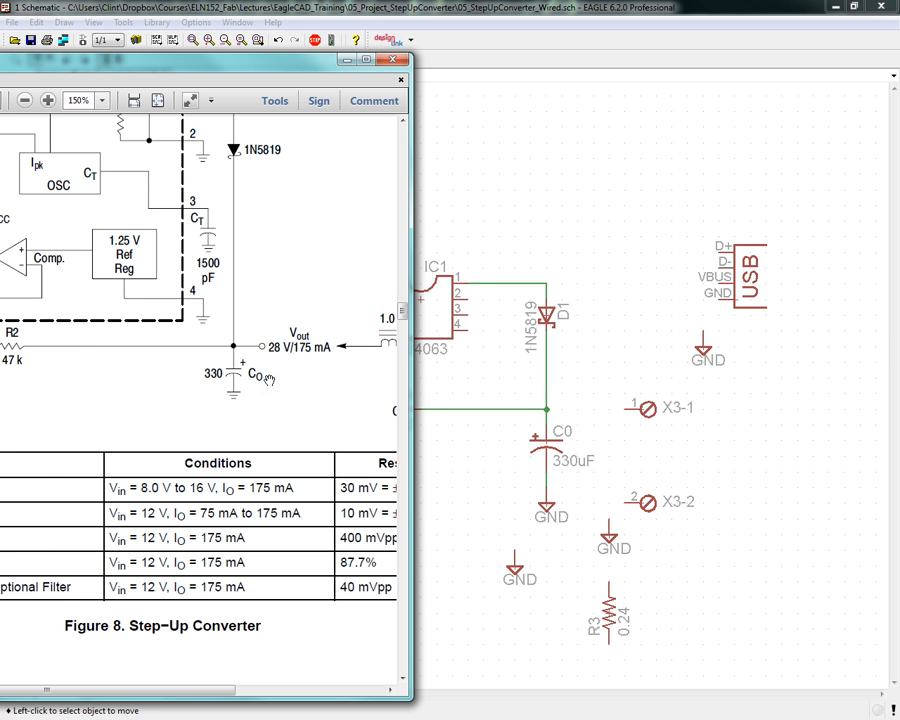
{"action": "left_click_drag", "start_coordinate": [253, 66], "coordinate": [0, 14]}
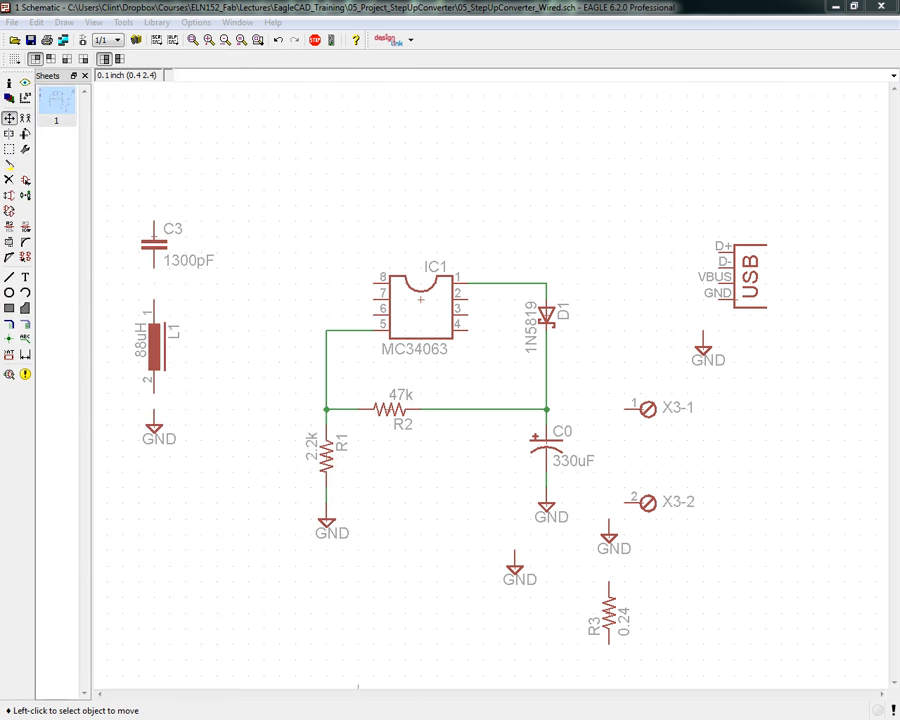
{"action": "right_click", "coordinate": [648, 502]}
{"action": "left_click", "coordinate": [686, 327]}
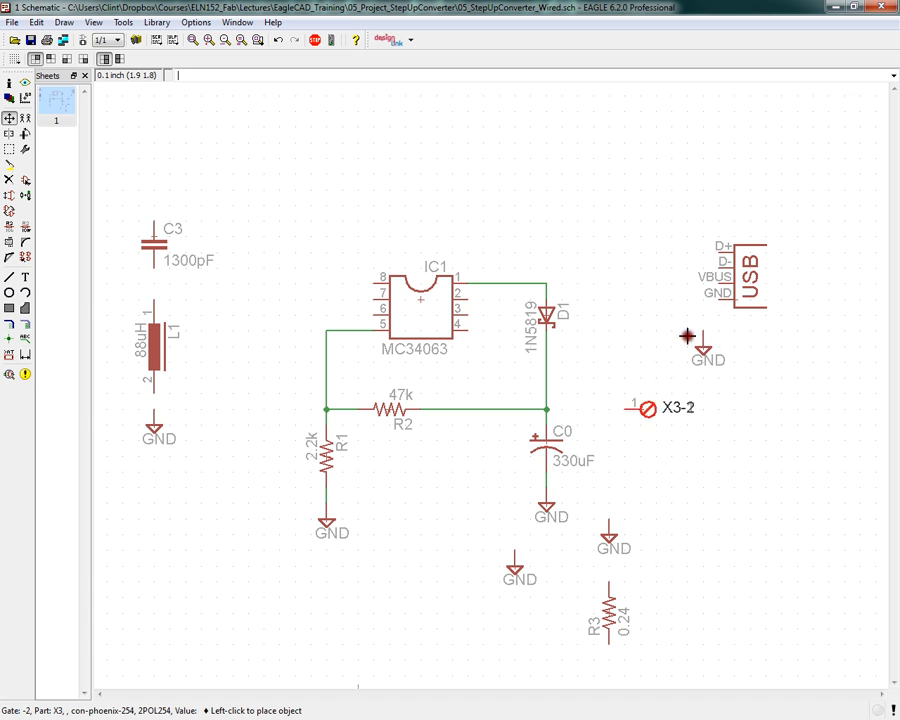
{"action": "left_click", "coordinate": [651, 485]}
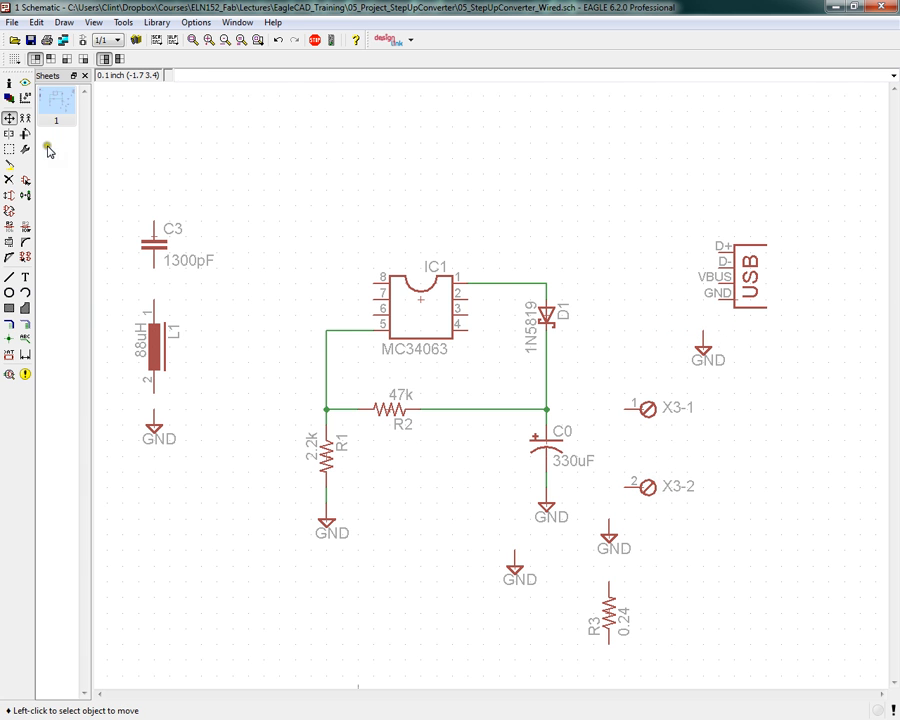
Wire X3-2 to the GND connection under C0 and X3-1 to the D1–R2–C0 junction.
{"action": "left_click", "coordinate": [10, 279]}
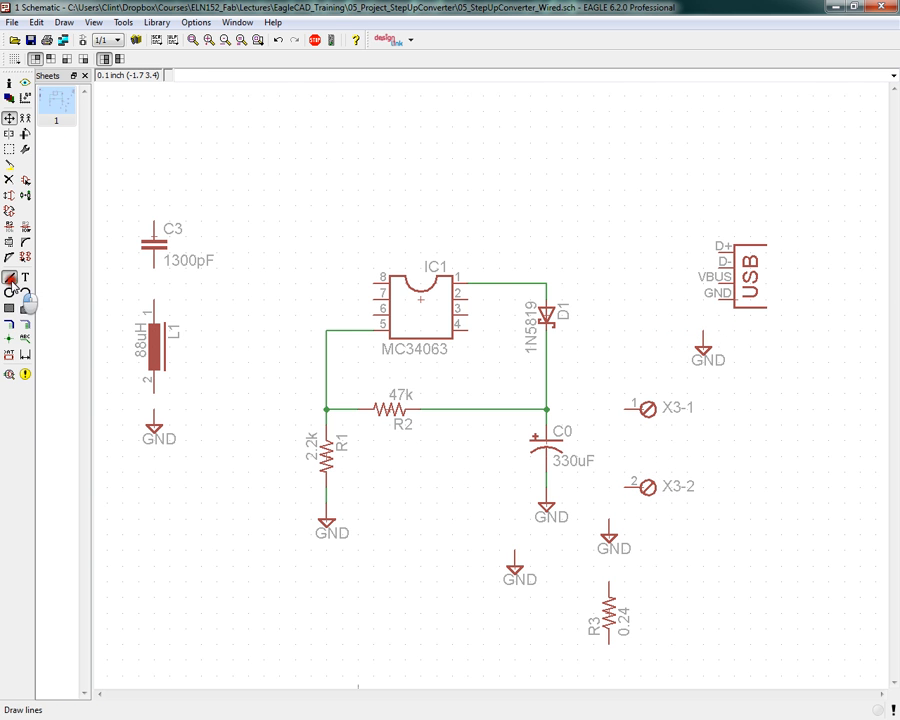
{"action": "left_click", "coordinate": [629, 486]}
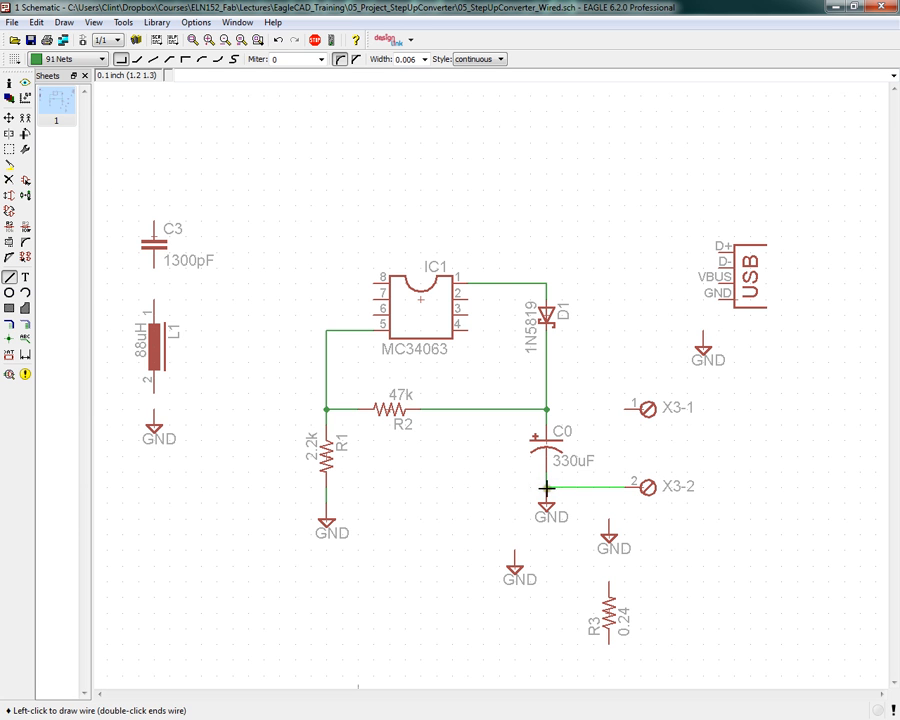
{"action": "left_click", "coordinate": [546, 487]}
{"action": "left_click", "coordinate": [627, 408]}
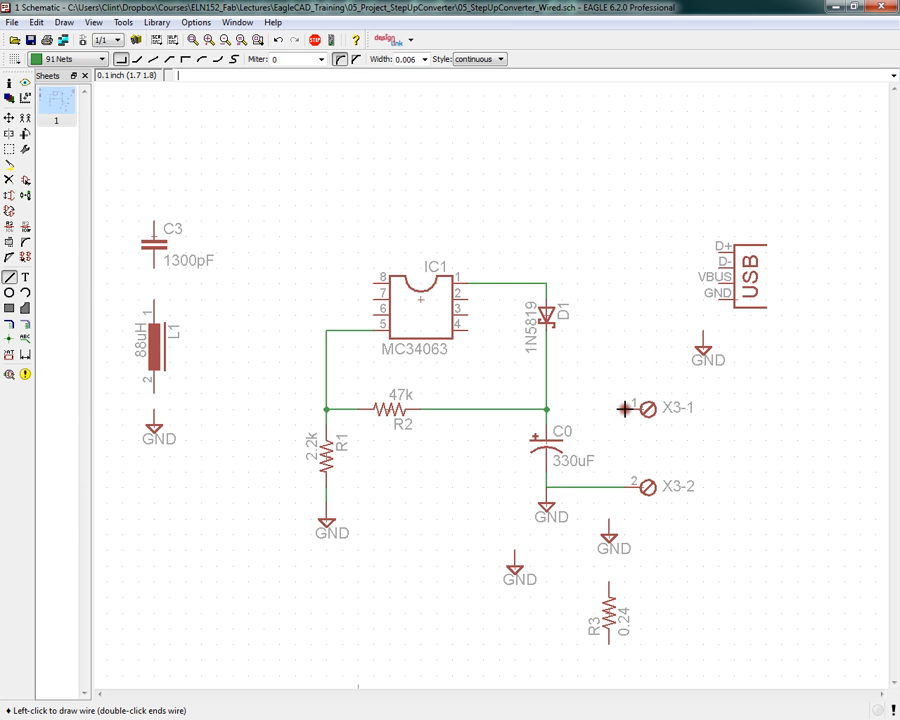
{"action": "left_click", "coordinate": [547, 409]}
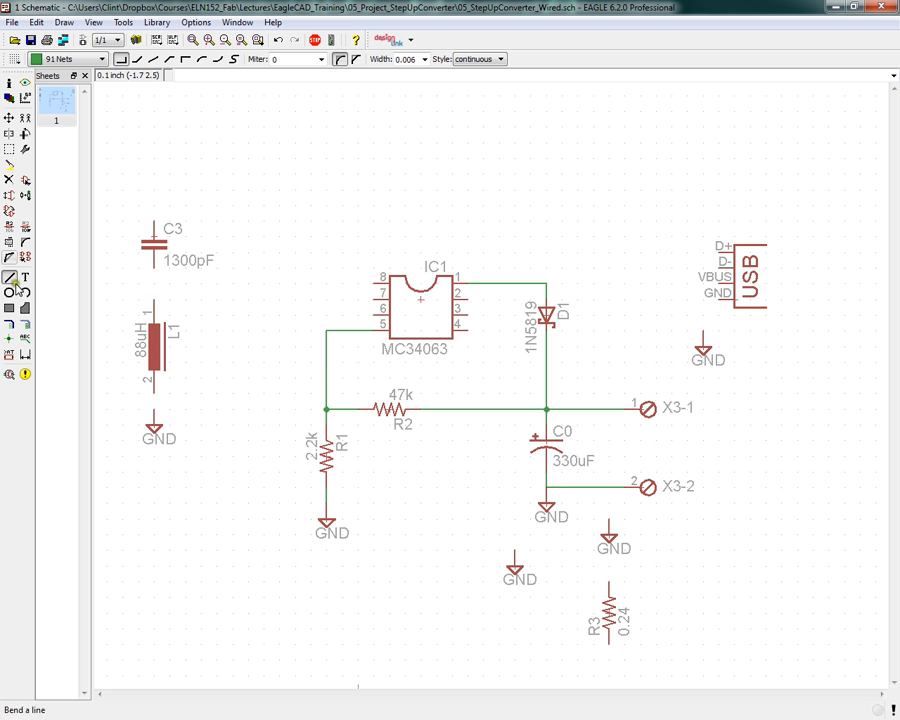
Move the GND symbol under C0 down by 0.1 inch.
{"action": "left_click", "coordinate": [9, 117]}
{"action": "left_click", "coordinate": [546, 508]}
{"action": "left_click", "coordinate": [547, 519]}
Try to move the slanted wire between X3-2 and C0's GND connection to straighten it.
{"action": "right_click", "coordinate": [556, 500]}
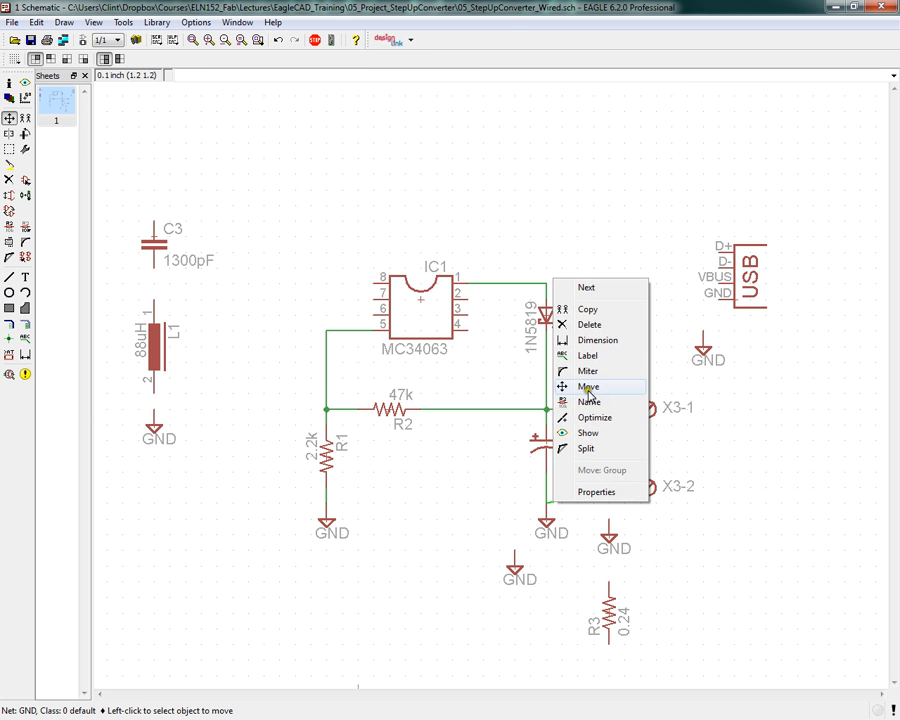
{"action": "left_click", "coordinate": [572, 420]}
{"action": "left_click", "coordinate": [555, 500]}
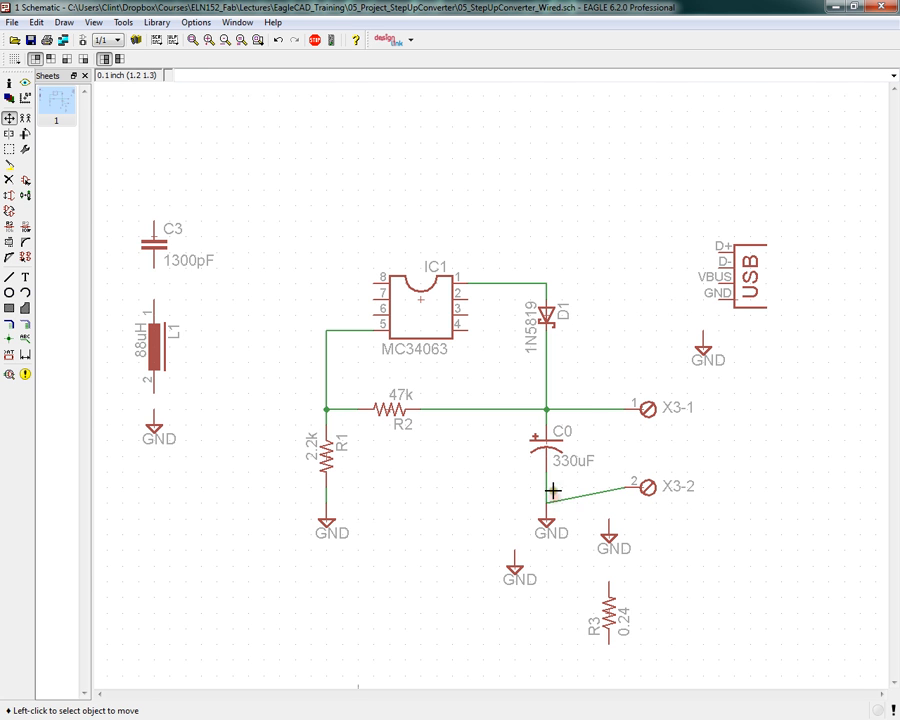
{"action": "left_click", "coordinate": [551, 493]}
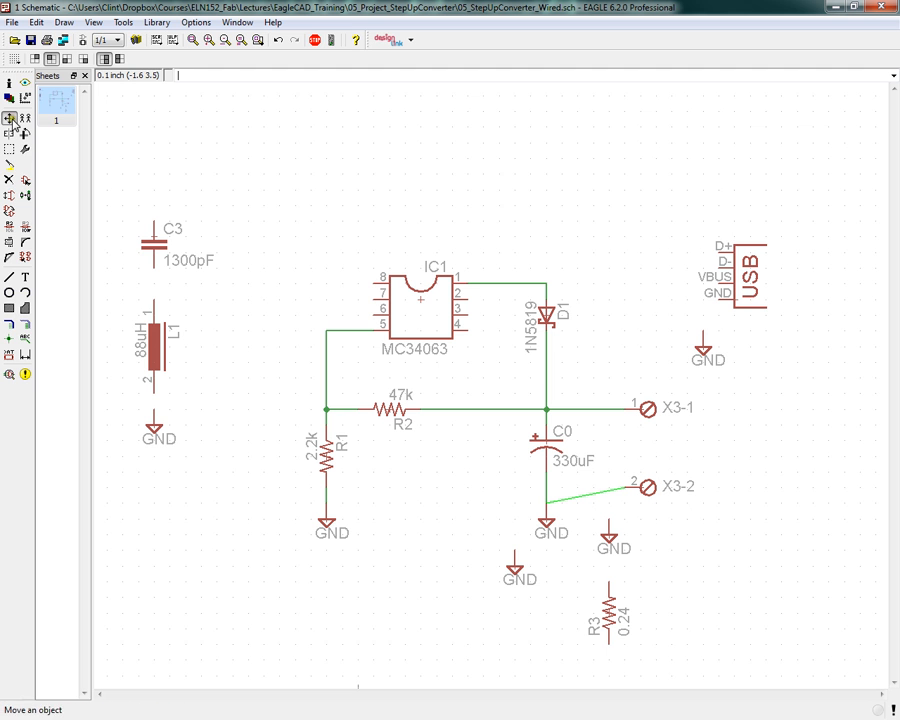
Delete the slanted wire at X3-2 and wire X3-2 straight across to the line between C0 and its GND.
{"action": "left_click", "coordinate": [9, 180]}
{"action": "left_click", "coordinate": [590, 490]}
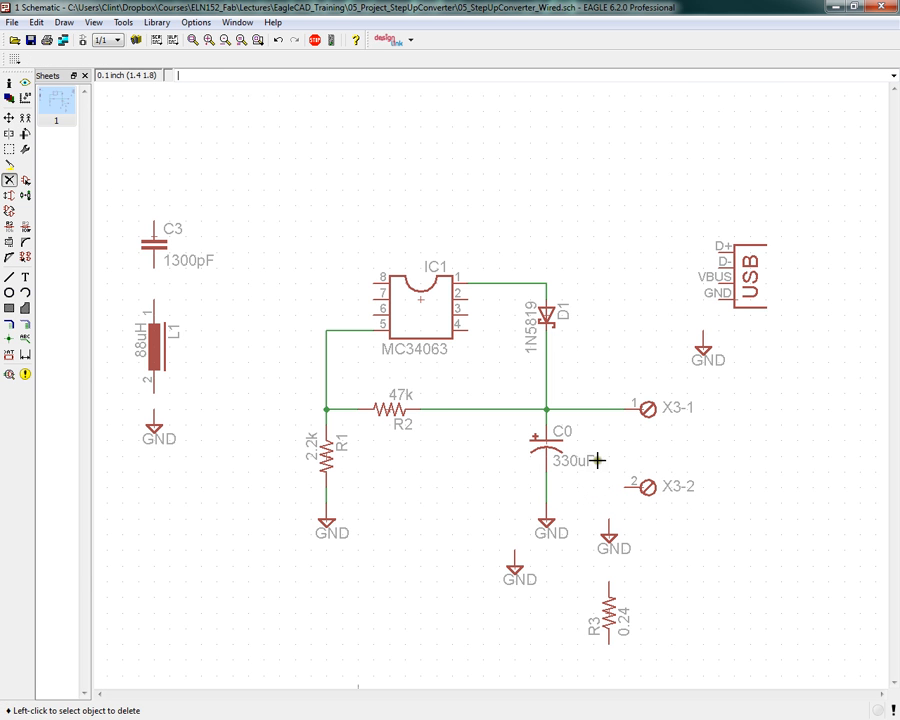
{"action": "left_click", "coordinate": [9, 276]}
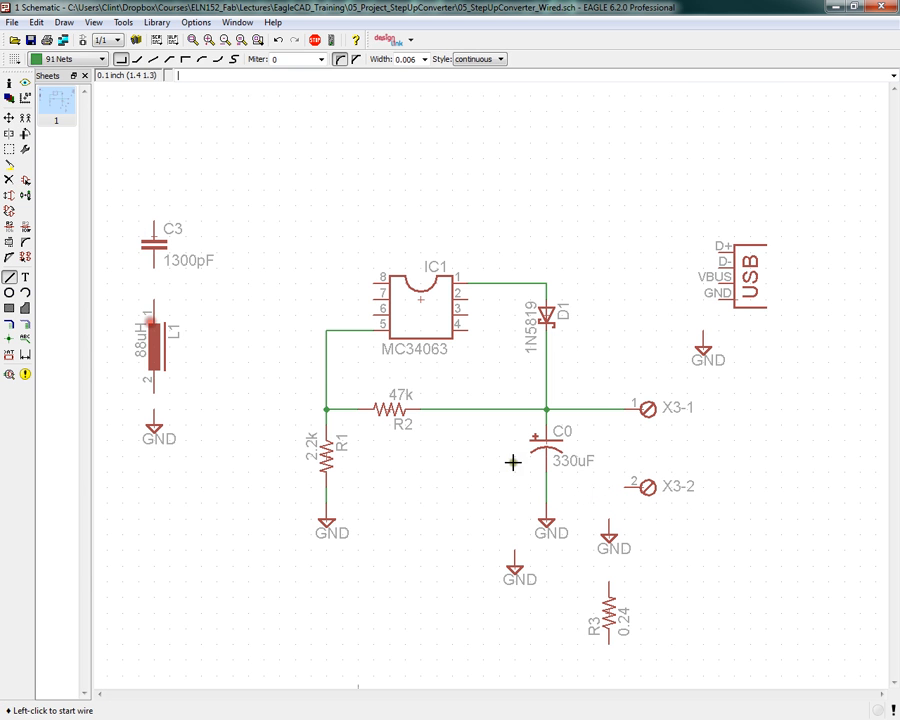
{"action": "left_click", "coordinate": [577, 487]}
{"action": "left_click", "coordinate": [632, 487]}
{"action": "left_click", "coordinate": [545, 488]}
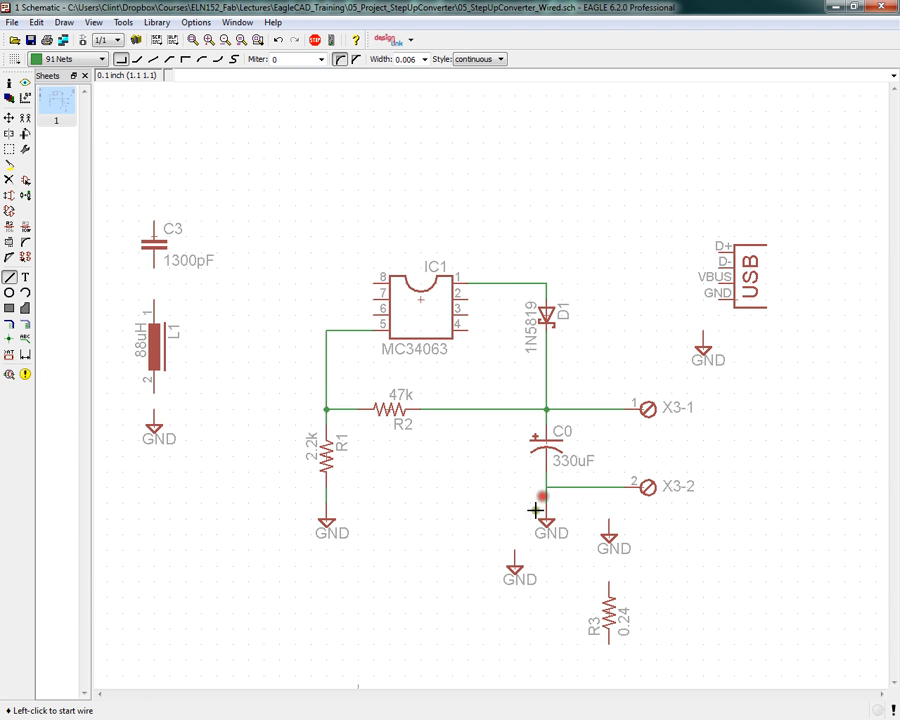
Place a junction where the X3-2 wire meets the C0–GND wire and save the schematic.
{"action": "left_click", "coordinate": [9, 338]}
{"action": "left_click", "coordinate": [546, 486]}
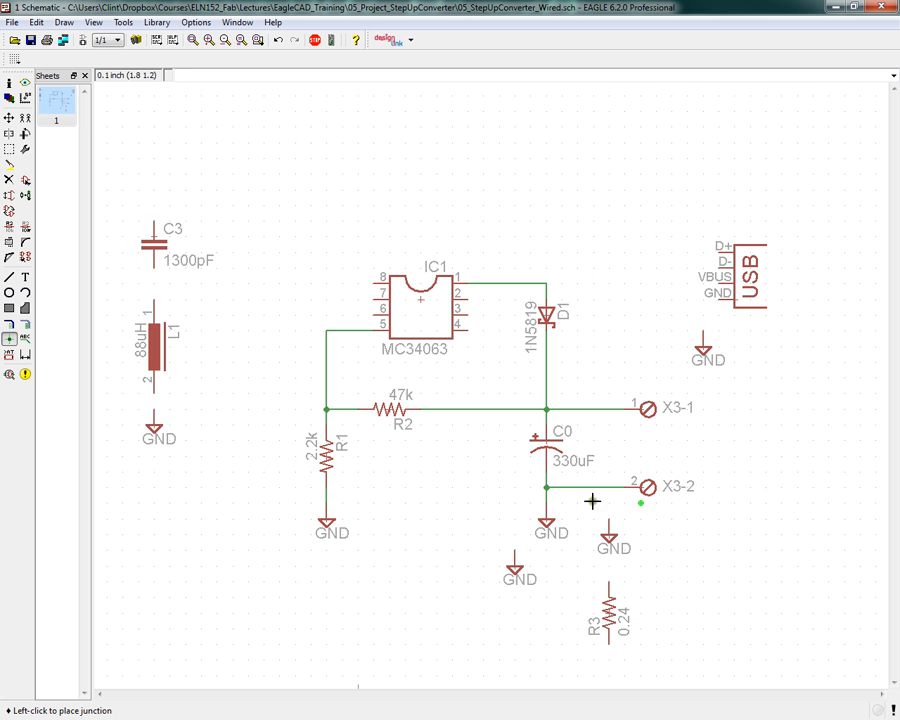
{"action": "left_click", "coordinate": [10, 118]}
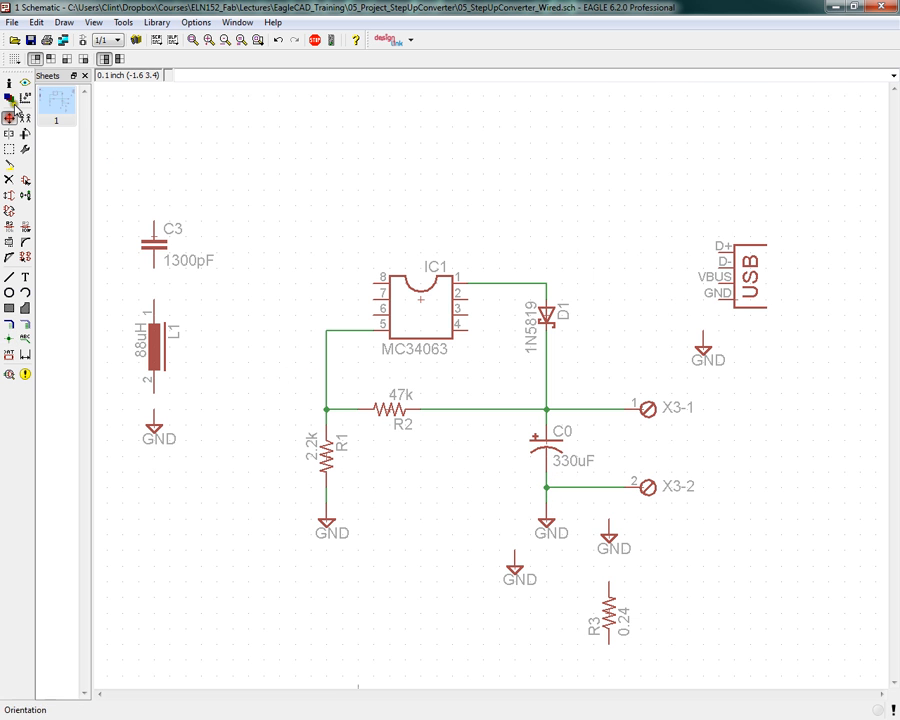
{"action": "left_click", "coordinate": [30, 40]}
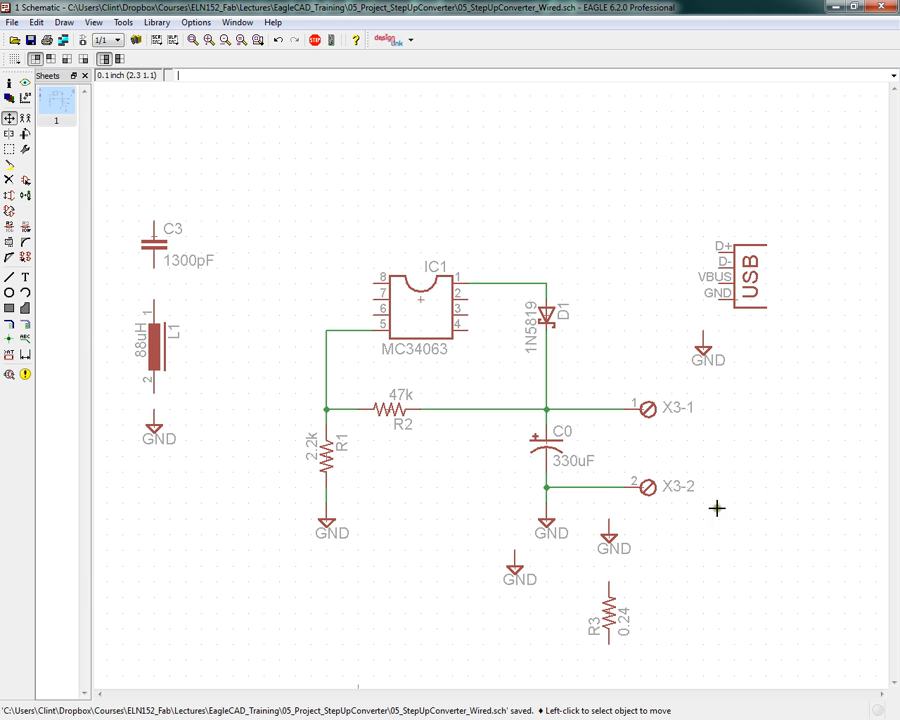
Move the two unconnected GND symbols near C0 side by side into the empty area below the circuit.
{"action": "right_click", "coordinate": [612, 535]}
{"action": "left_click", "coordinate": [660, 360]}
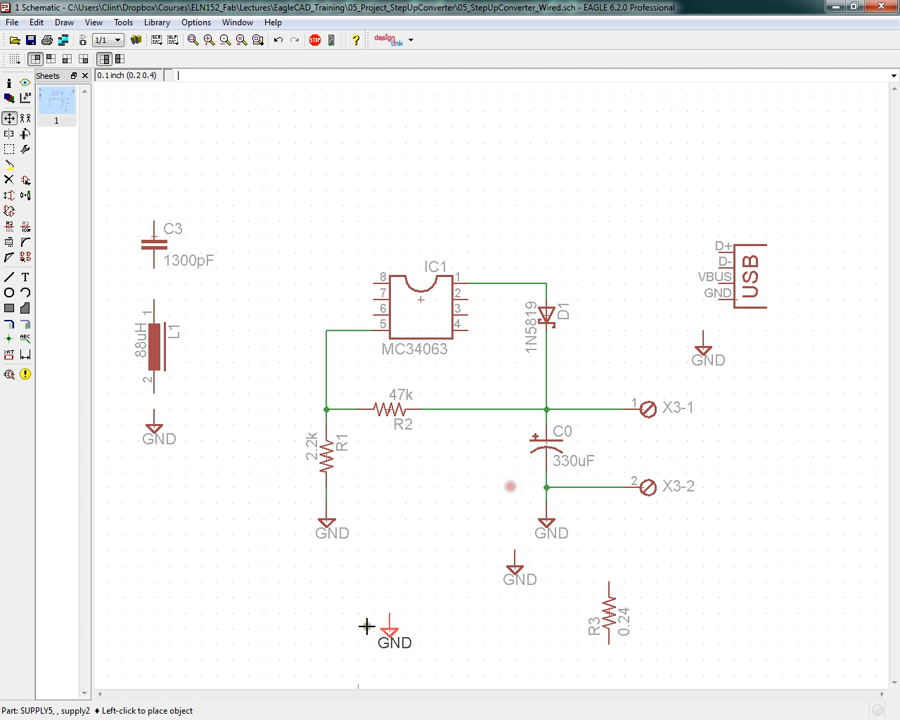
{"action": "left_click", "coordinate": [420, 604]}
{"action": "left_click", "coordinate": [520, 580]}
{"action": "left_click", "coordinate": [490, 600]}
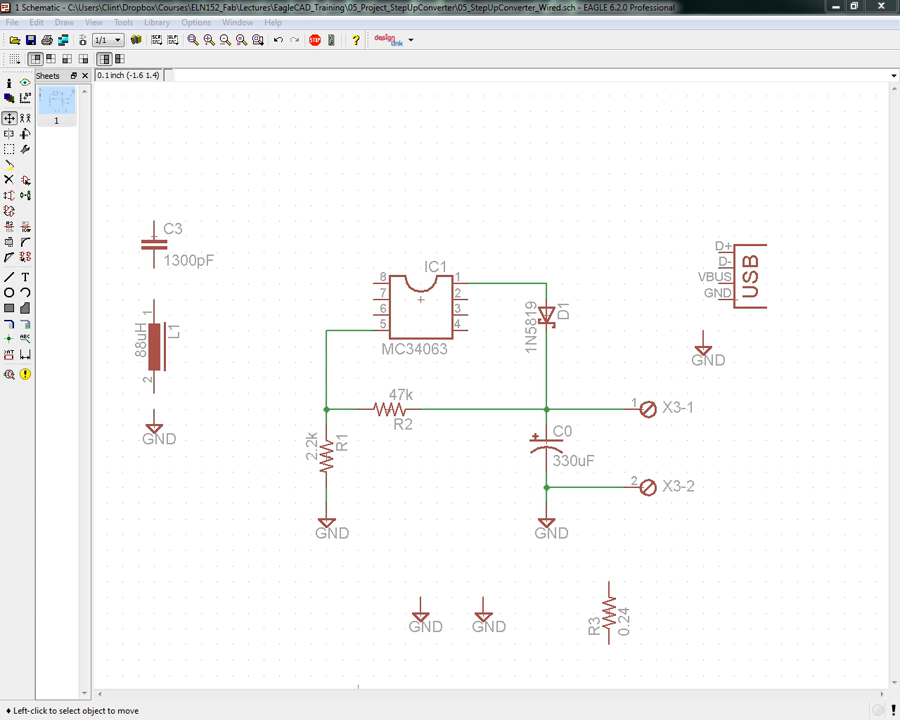
Check the datasheet's step-up circuit and place L1 horizontally, centred above IC1, with pin 2 towards D1.
{"action": "left_click_drag", "start_coordinate": [0, 76], "coordinate": [263, 117]}
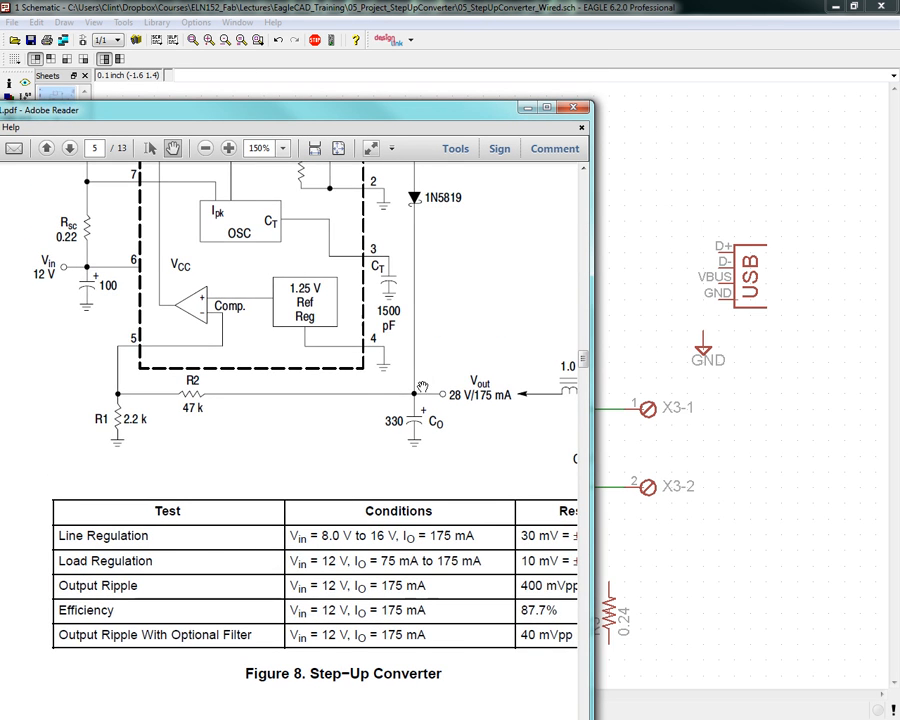
{"action": "scroll", "coordinate": [452, 307], "scroll_direction": "up", "scroll_amount": 4}
{"action": "left_click_drag", "start_coordinate": [459, 484], "coordinate": [481, 499]}
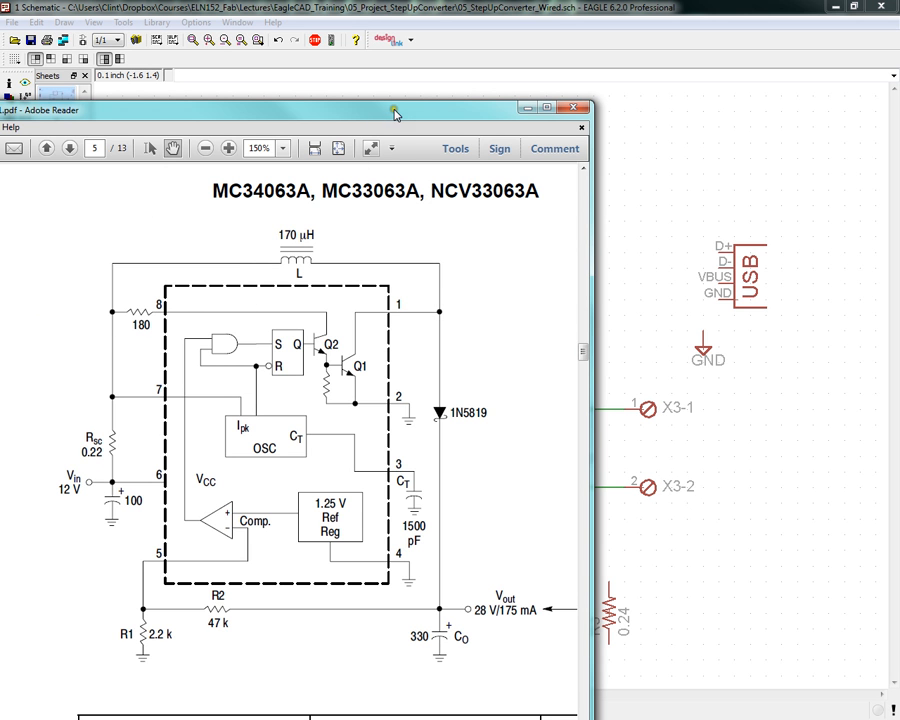
{"action": "left_click_drag", "start_coordinate": [394, 113], "coordinate": [0, 115]}
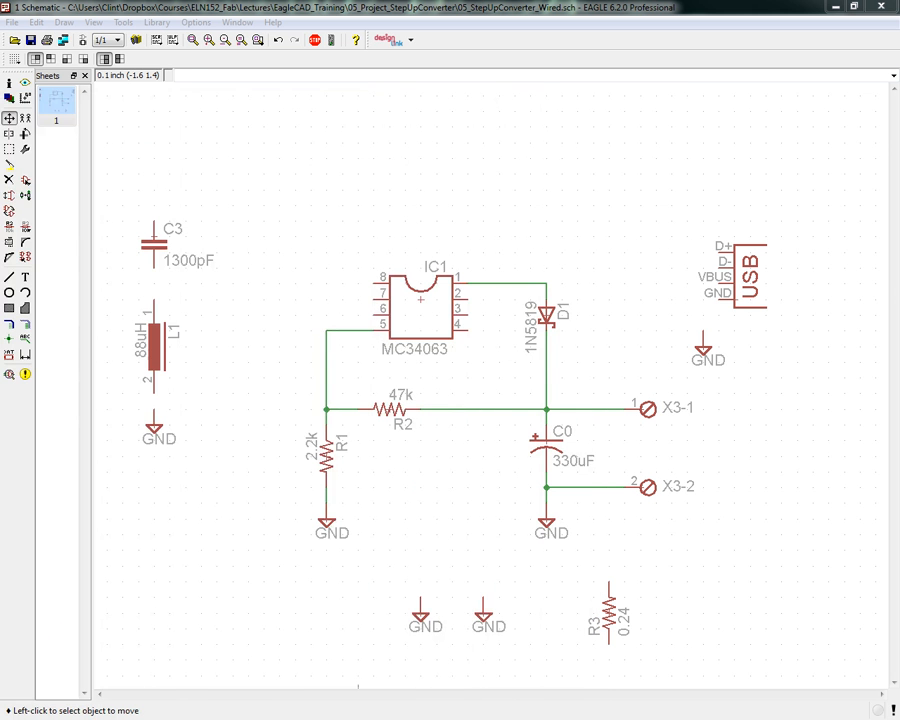
{"action": "right_click", "coordinate": [153, 346]}
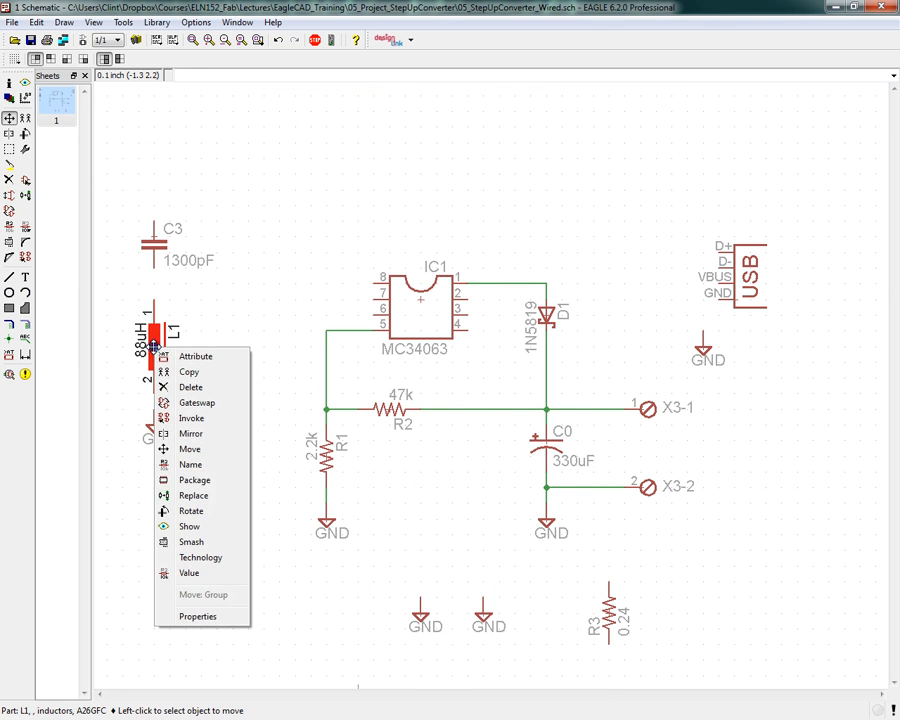
{"action": "left_click", "coordinate": [200, 448]}
{"action": "right_click", "coordinate": [416, 218]}
{"action": "left_click", "coordinate": [414, 221]}
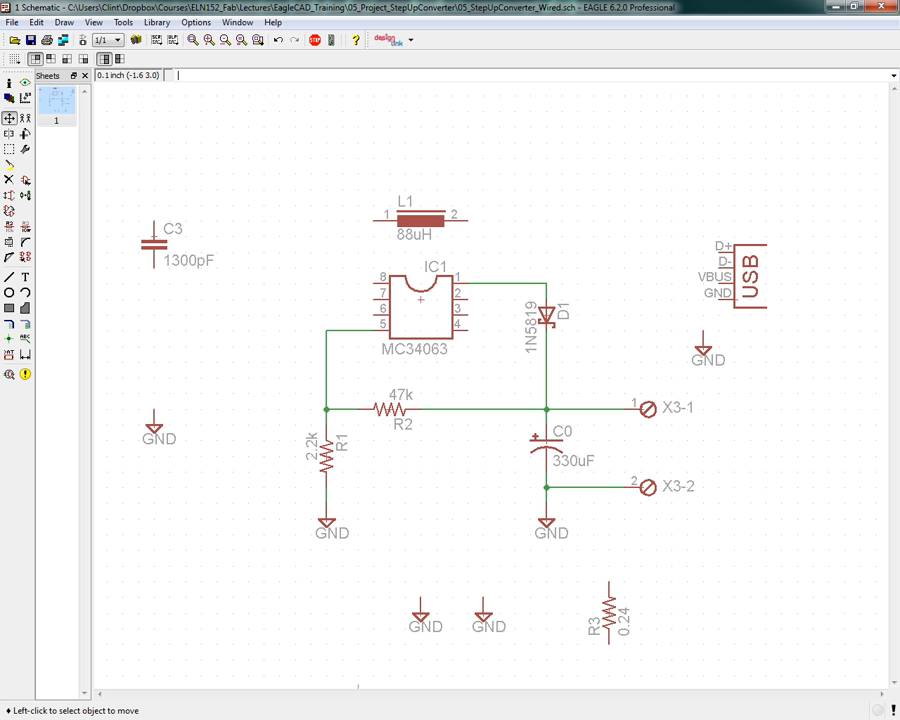
Look up the inductor value in the datasheet and set L1's value to 170uH.
{"action": "key", "text": "alt+Tab"}
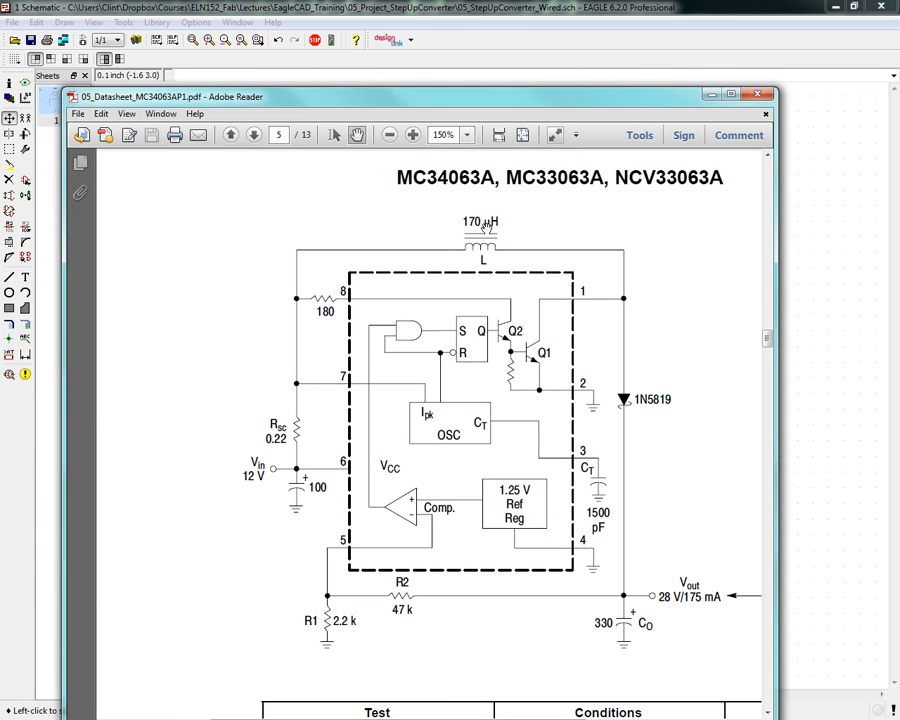
{"action": "left_click_drag", "start_coordinate": [631, 101], "coordinate": [0, 71]}
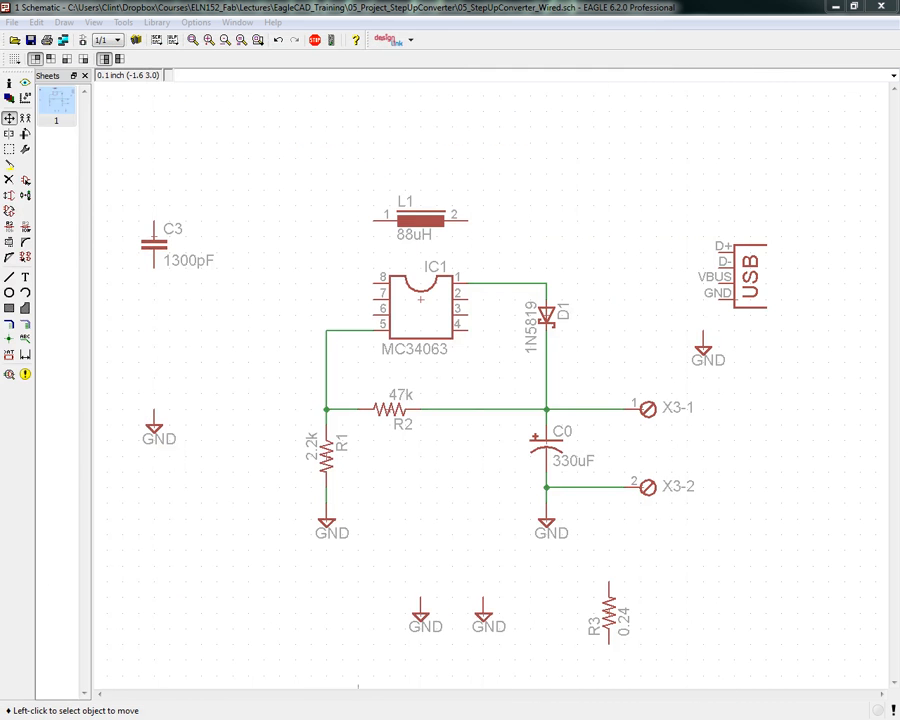
{"action": "left_click", "coordinate": [25, 226]}
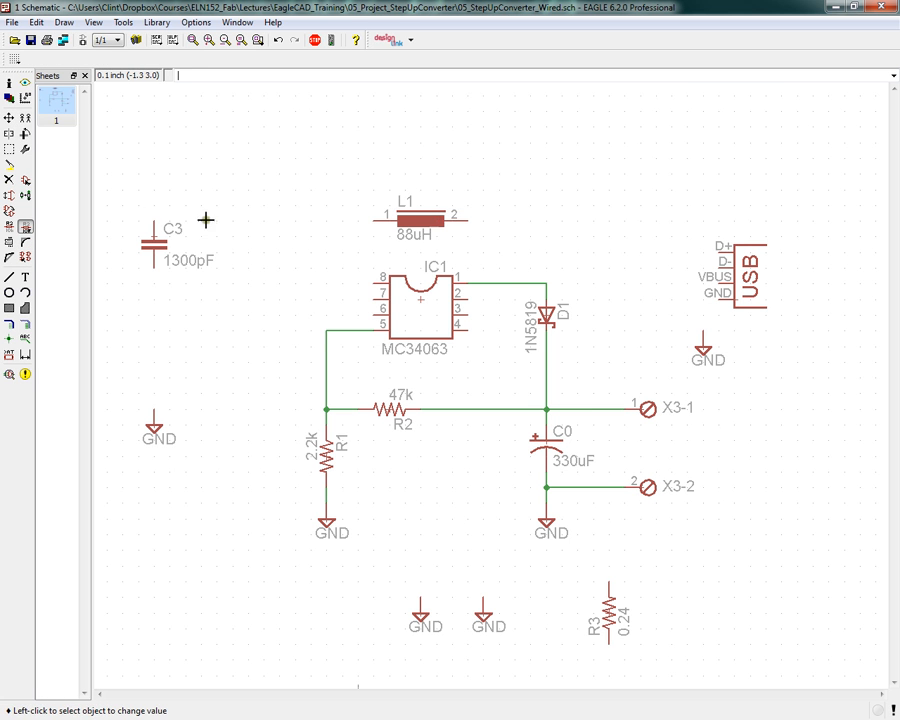
{"action": "left_click", "coordinate": [425, 222]}
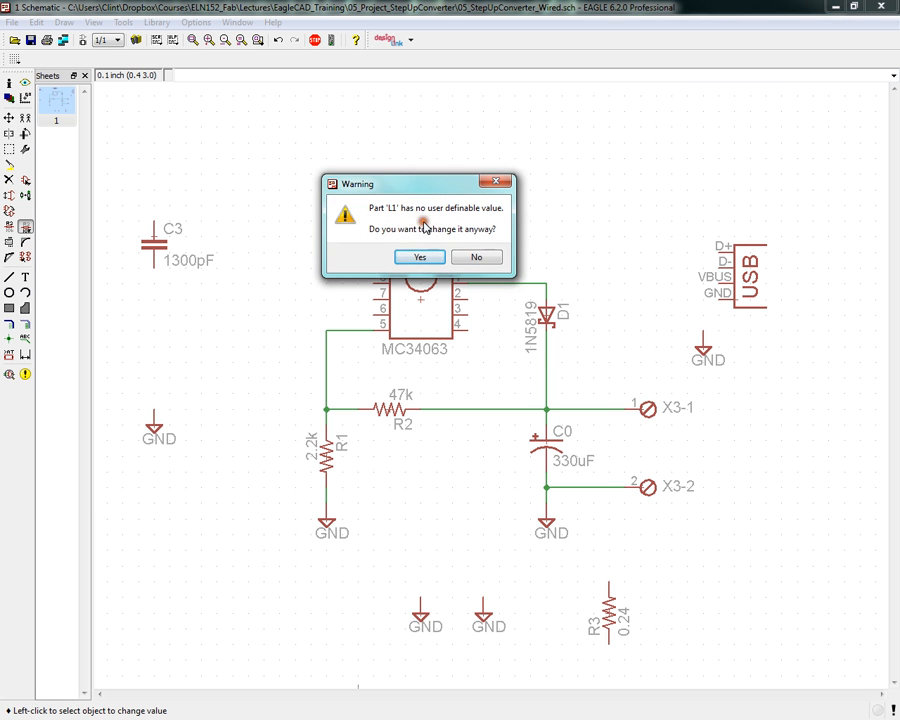
{"action": "left_click", "coordinate": [418, 259]}
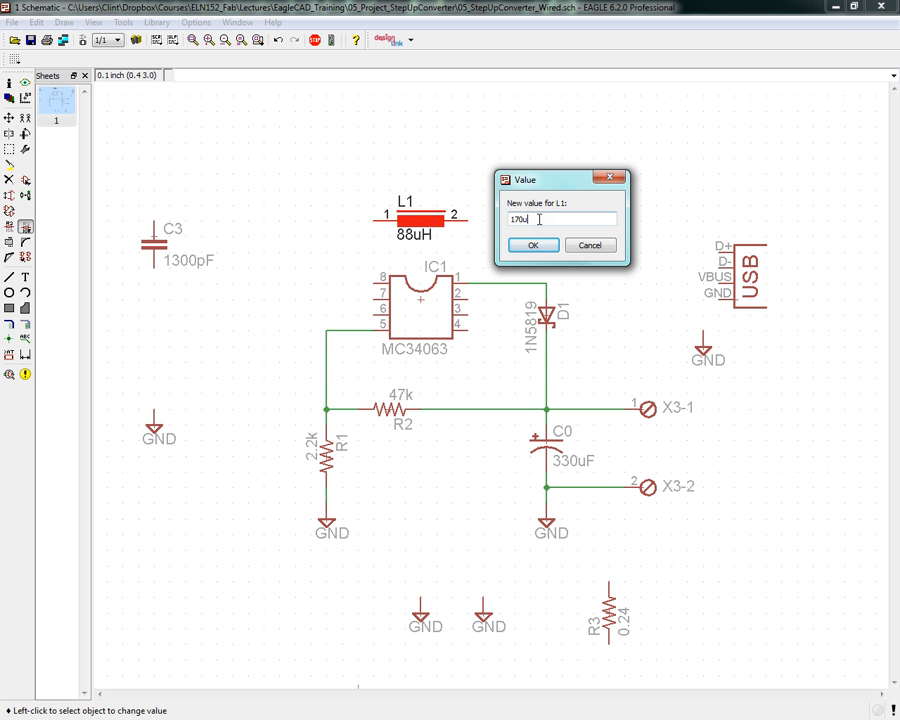
{"action": "left_click", "coordinate": [536, 245]}
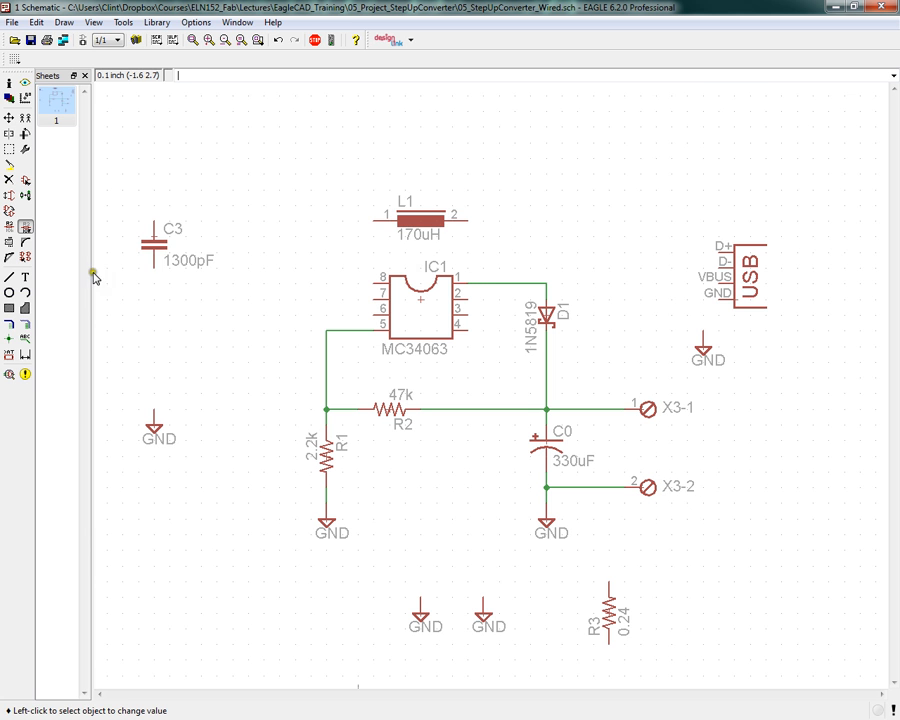
Wire L1 pin 2 to the IC1 pin 1–D1 connection and place a junction where the wires meet.
{"action": "left_click", "coordinate": [9, 277]}
{"action": "left_click", "coordinate": [469, 220]}
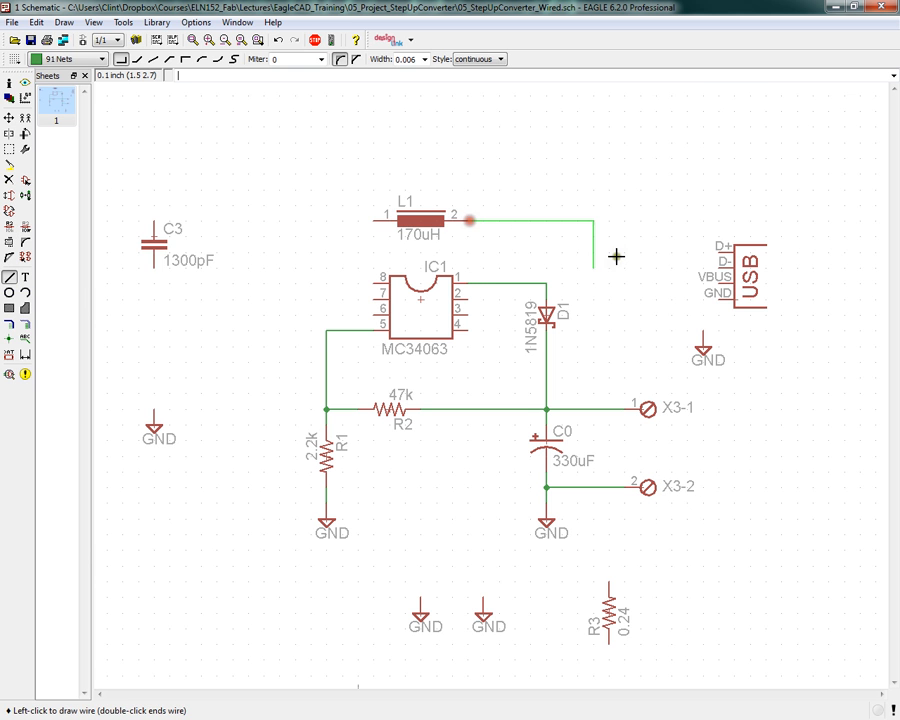
{"action": "left_click", "coordinate": [545, 283]}
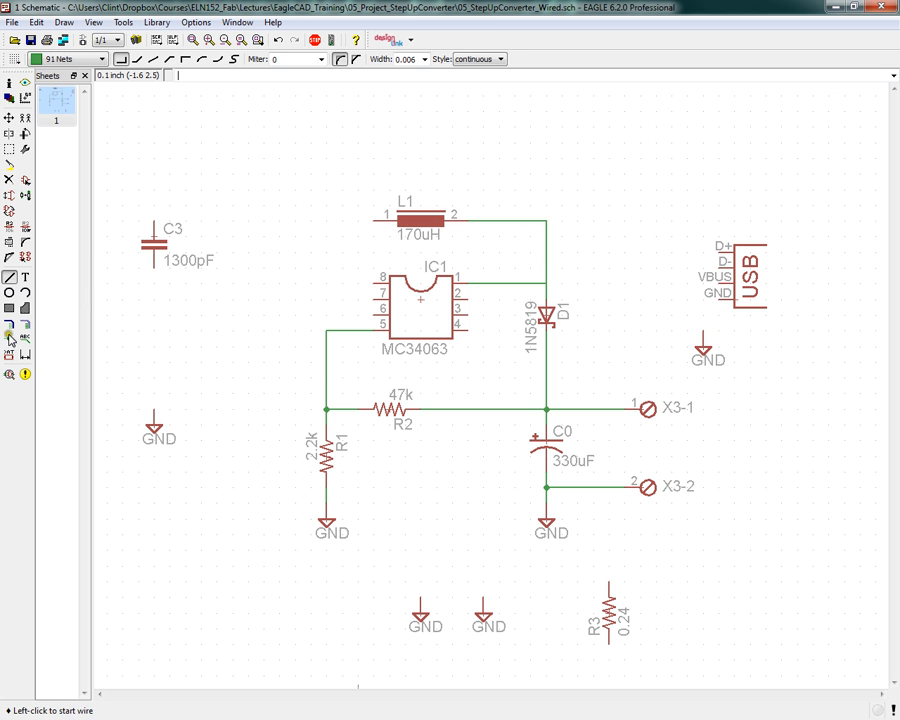
{"action": "left_click", "coordinate": [9, 338]}
{"action": "left_click", "coordinate": [546, 283]}
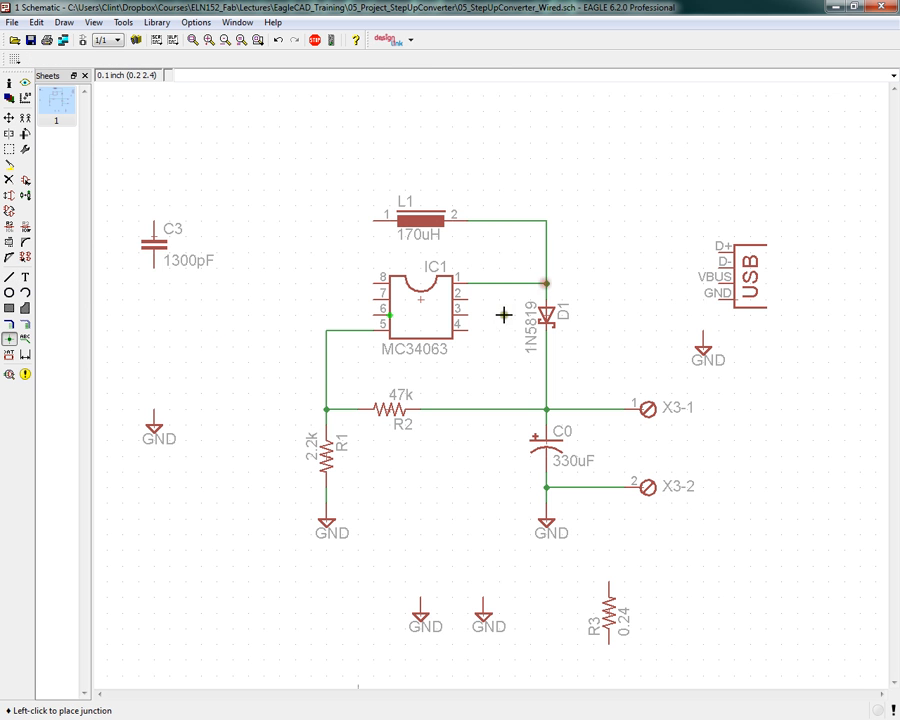
{"action": "left_click", "coordinate": [9, 117]}
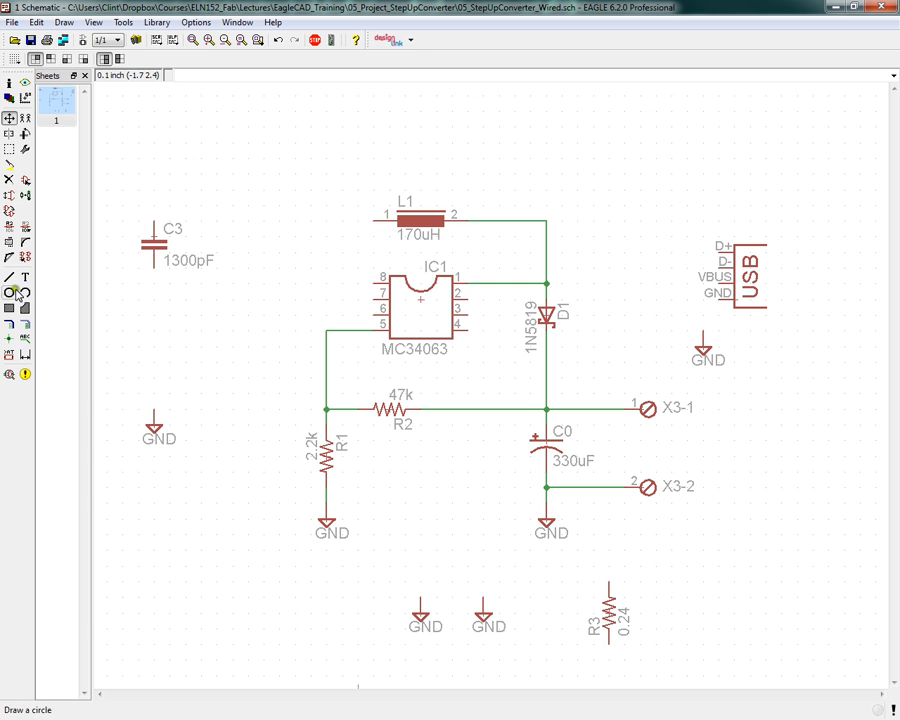
Run a wire from L1 pin 1 about 0.6 inch outward and 0.4 inch down, ending level with IC1 pin 8.
{"action": "left_click", "coordinate": [11, 277]}
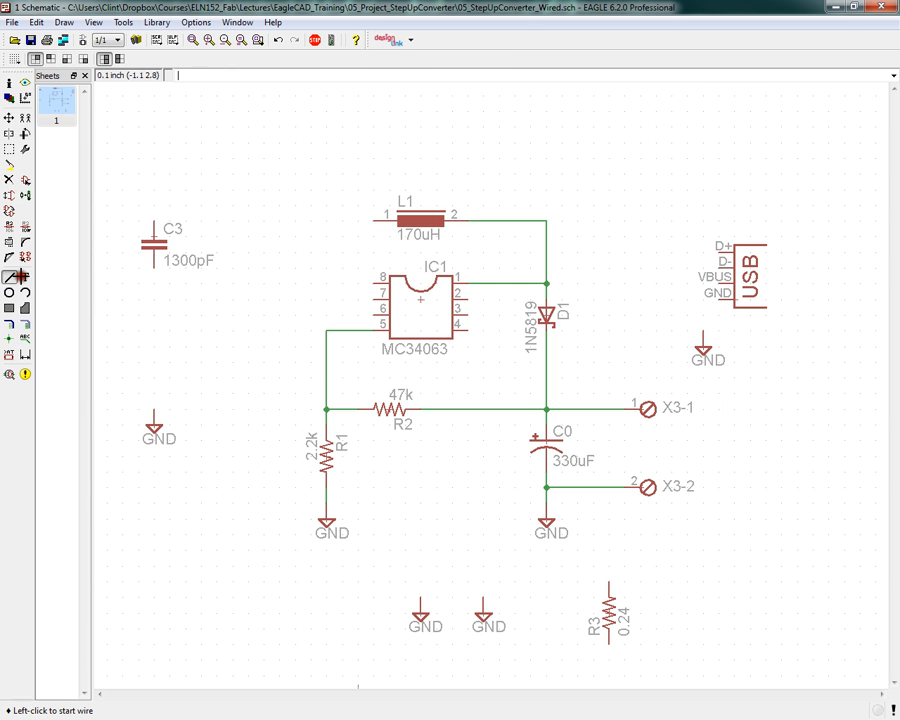
{"action": "left_click", "coordinate": [375, 219]}
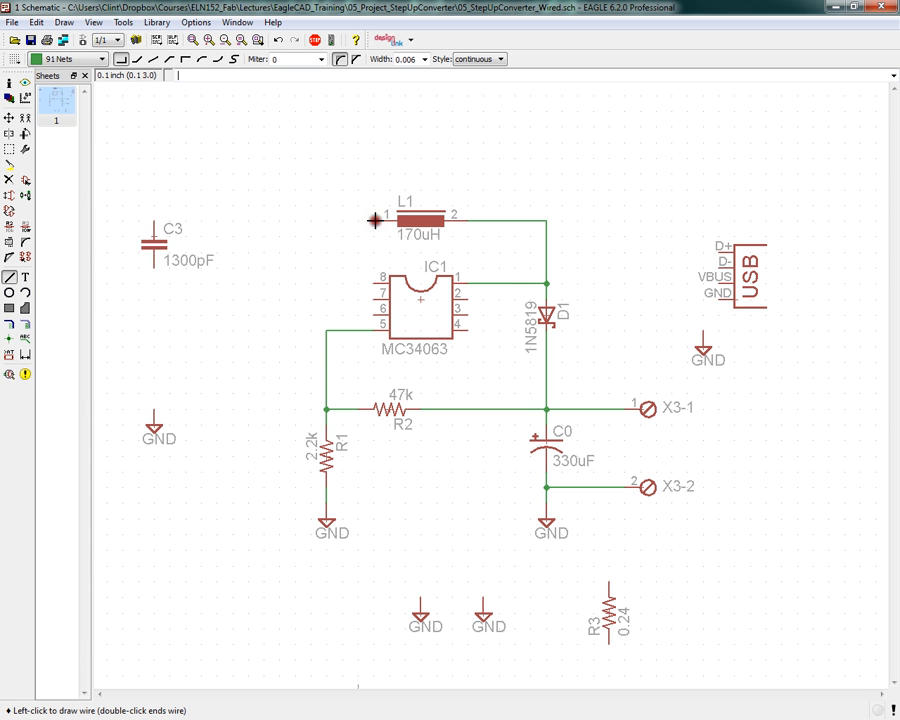
{"action": "double_click", "coordinate": [283, 282]}
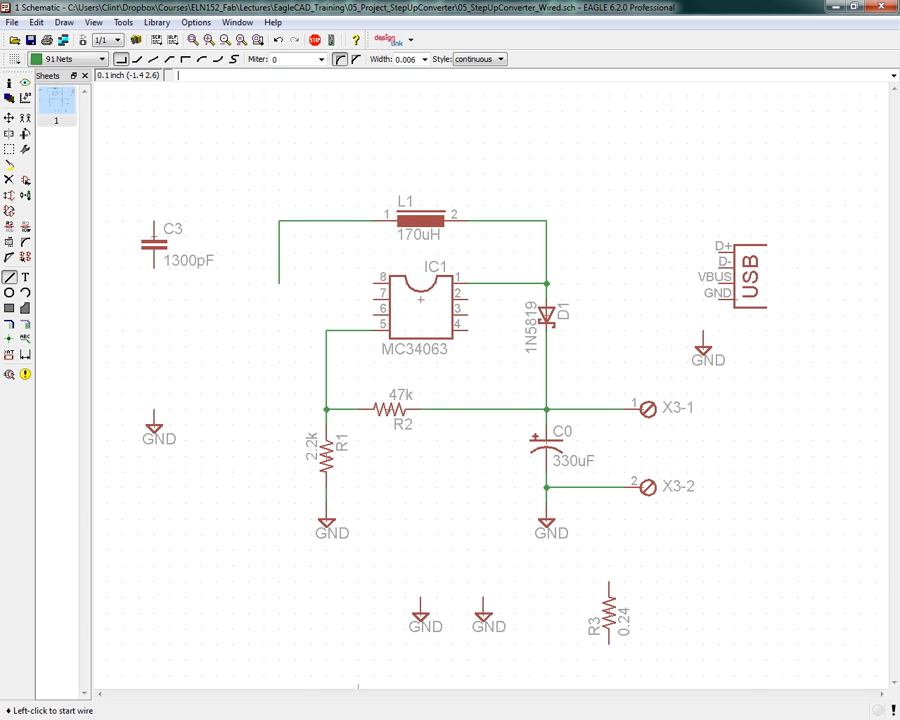
Check the resistor at pin 8 in the datasheet and place a copy of R2 about 0.1 inch from IC1 pin 8.
{"action": "left_click_drag", "start_coordinate": [0, 36], "coordinate": [416, 60]}
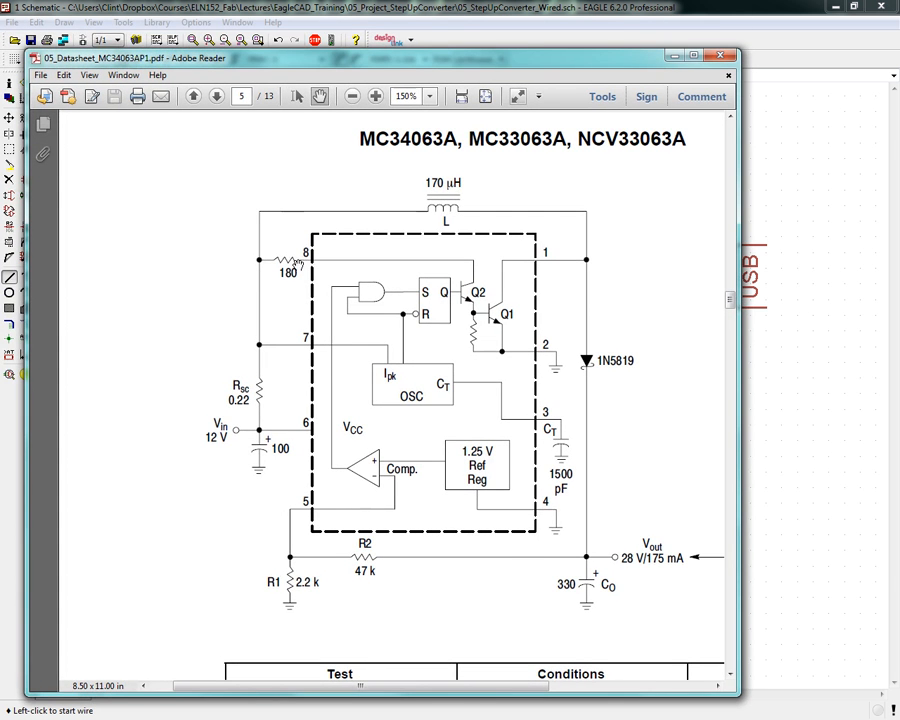
{"action": "left_click_drag", "start_coordinate": [537, 58], "coordinate": [0, 46]}
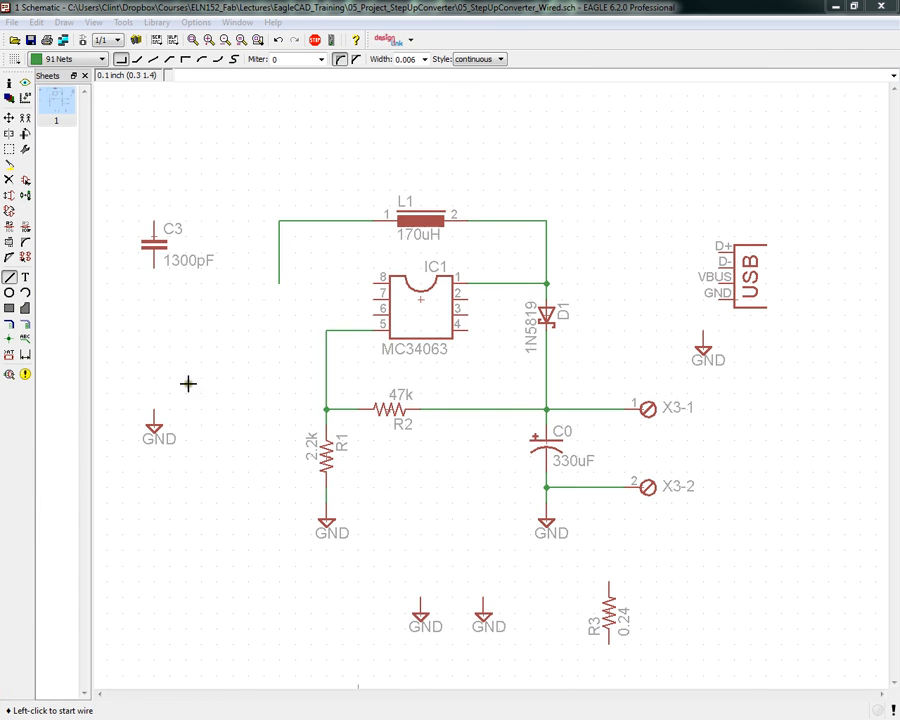
{"action": "right_click", "coordinate": [407, 410]}
{"action": "left_click", "coordinate": [458, 431]}
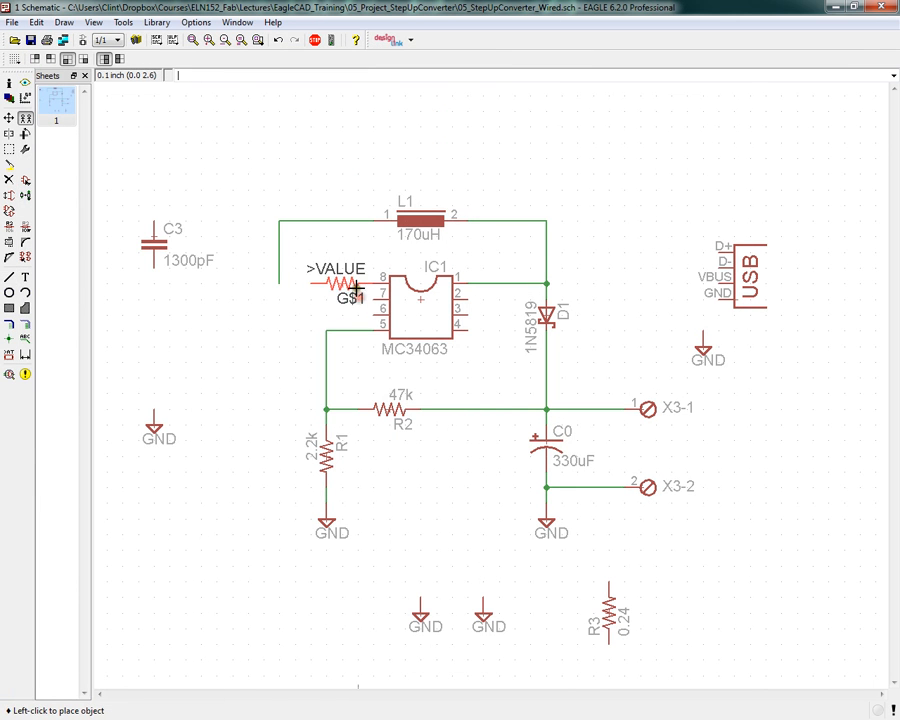
{"action": "left_click", "coordinate": [340, 285]}
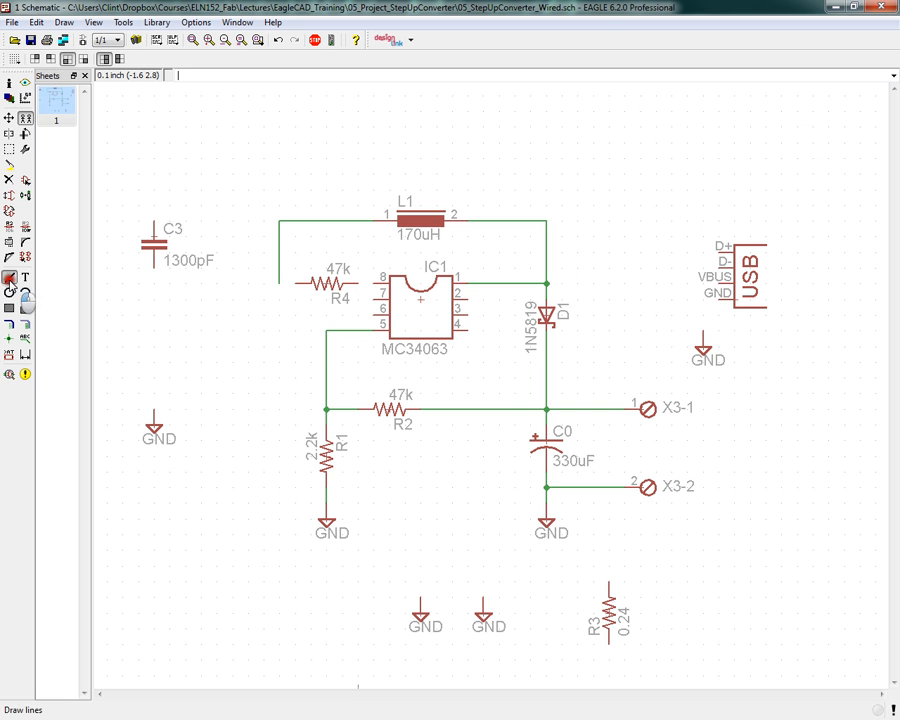
Wire R4 between the open end of the L1 pin 1 wire and IC1 pin 8.
{"action": "left_click", "coordinate": [9, 277]}
{"action": "left_click", "coordinate": [300, 283]}
{"action": "double_click", "coordinate": [279, 283]}
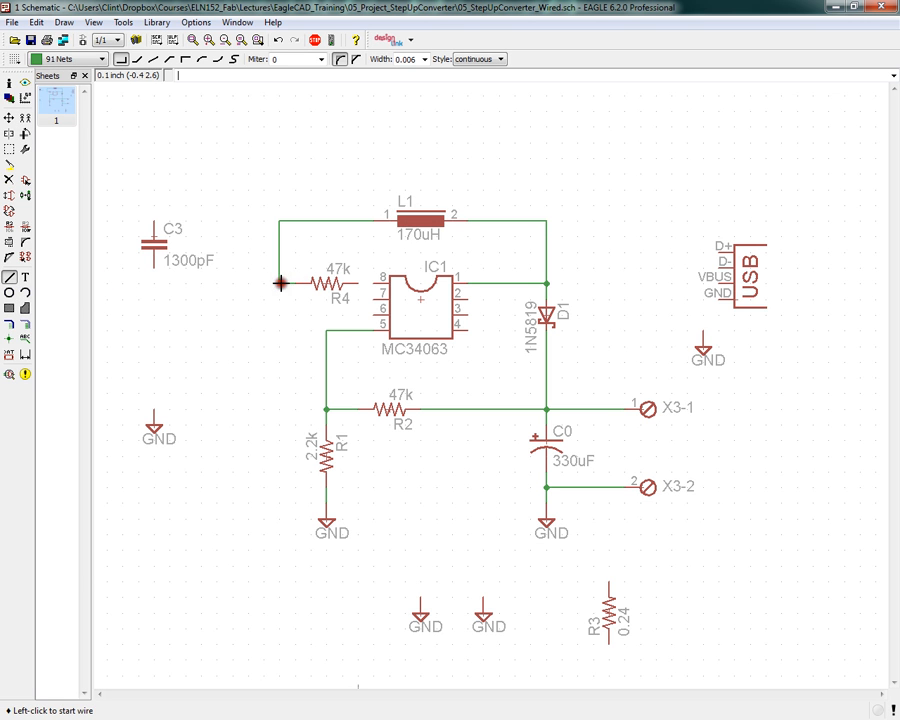
{"action": "left_click", "coordinate": [358, 285]}
{"action": "left_click", "coordinate": [373, 283]}
Set R4's value to 180.
{"action": "left_click", "coordinate": [26, 231]}
{"action": "left_click", "coordinate": [322, 283]}
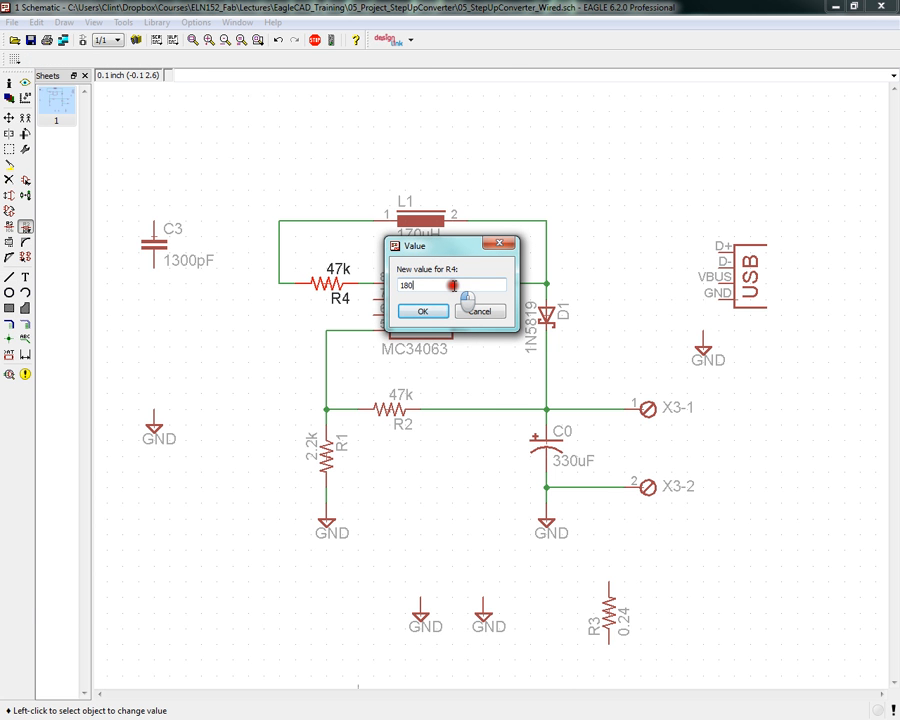
{"action": "left_click", "coordinate": [432, 311]}
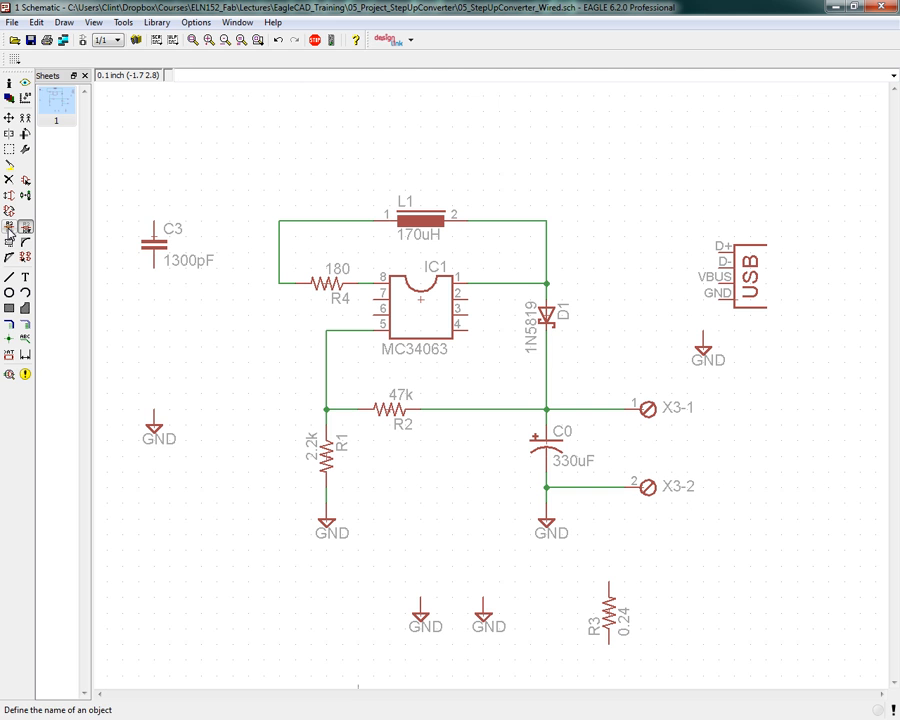
Check the pin 7 connection in the datasheet and wire the L1 pin 1 side of R4 to IC1 pin 7.
{"action": "left_click_drag", "start_coordinate": [0, 64], "coordinate": [473, 68]}
{"action": "left_click_drag", "start_coordinate": [530, 66], "coordinate": [0, 66]}
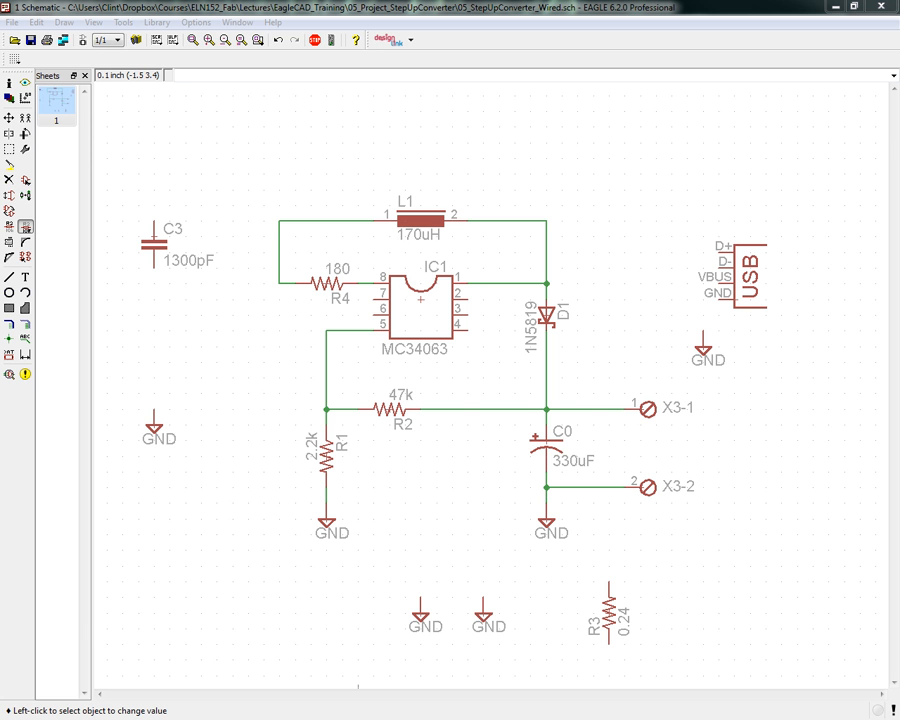
{"action": "left_click_drag", "start_coordinate": [0, 640], "coordinate": [455, 33]}
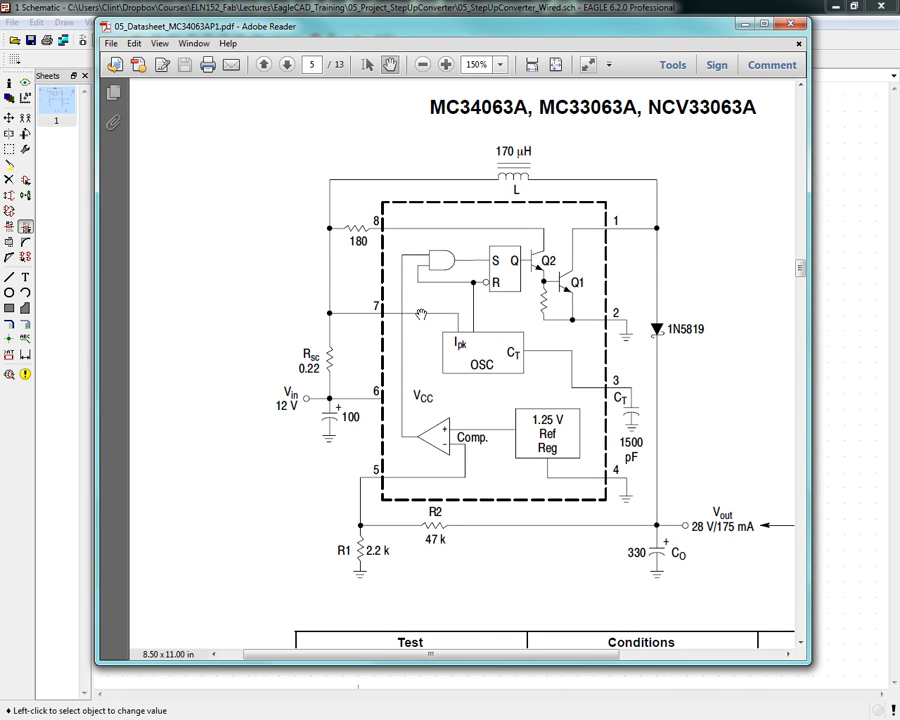
{"action": "left_click_drag", "start_coordinate": [416, 25], "coordinate": [0, 50]}
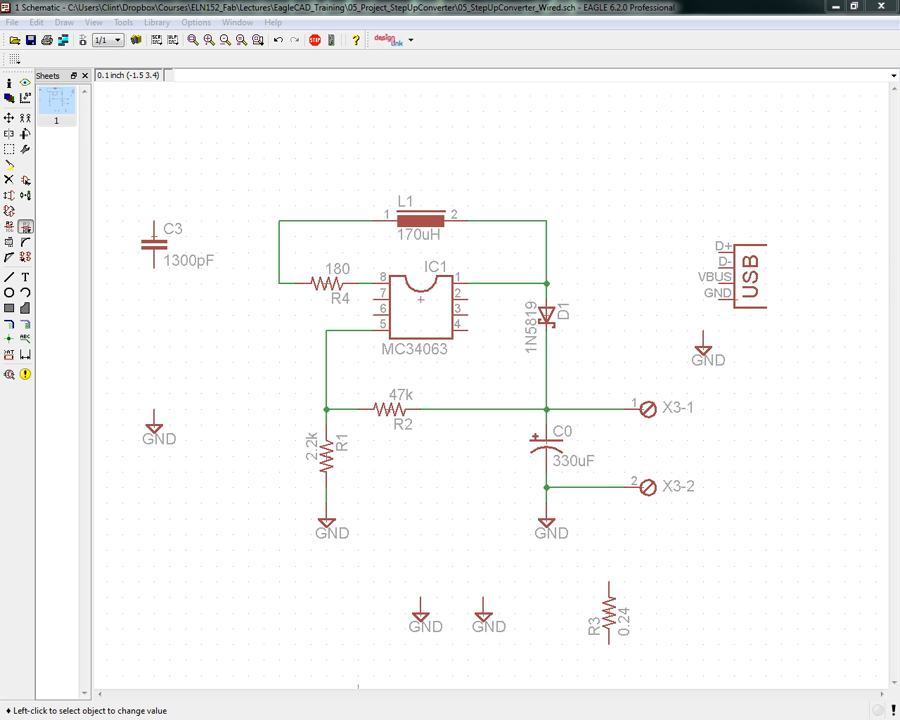
{"action": "left_click", "coordinate": [10, 277]}
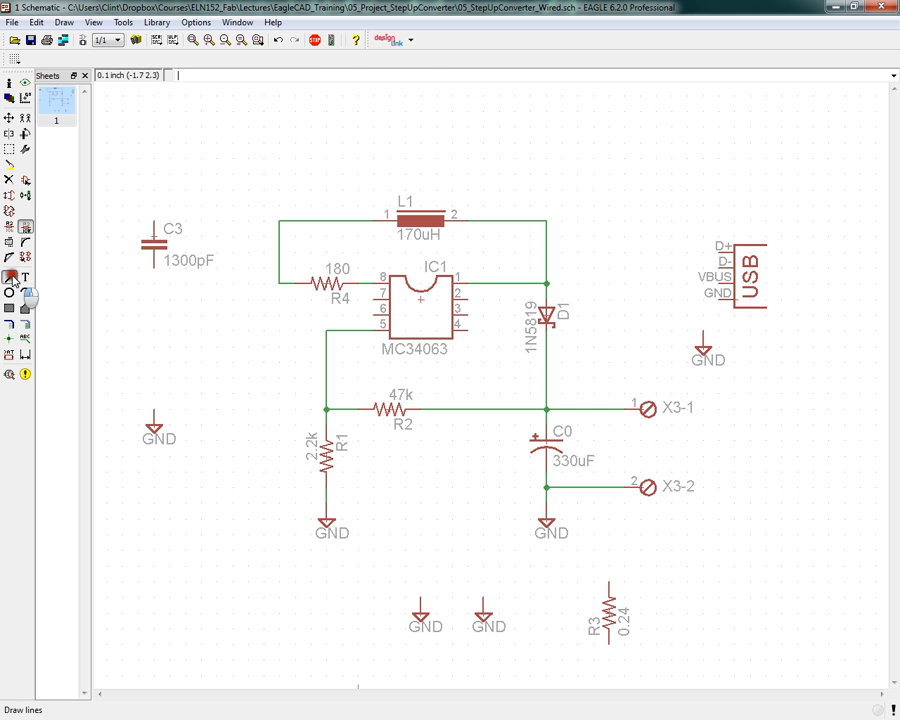
{"action": "left_click", "coordinate": [279, 284]}
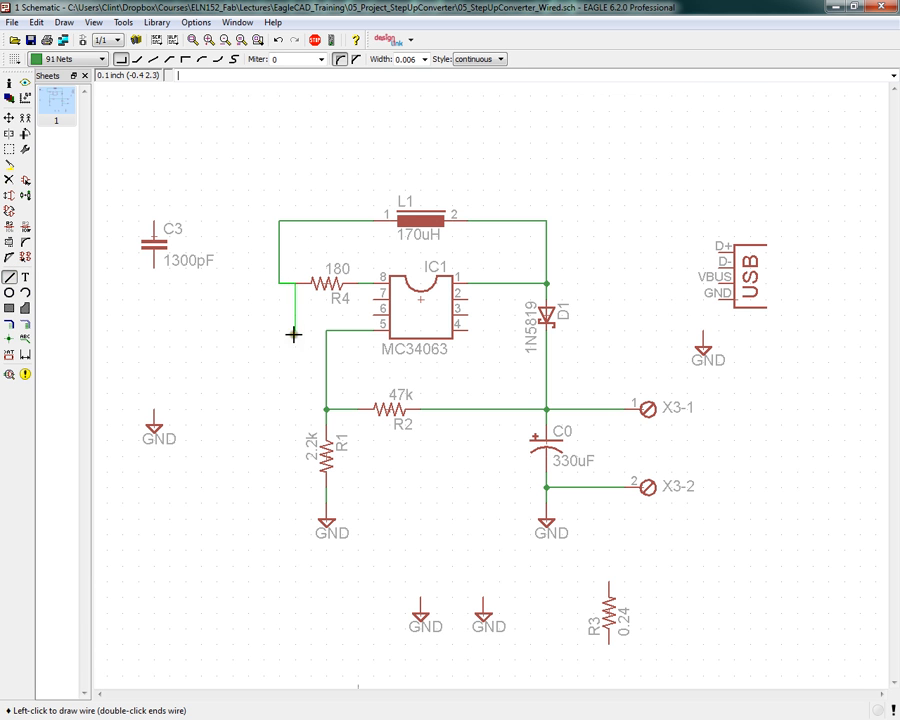
{"action": "left_click", "coordinate": [281, 304]}
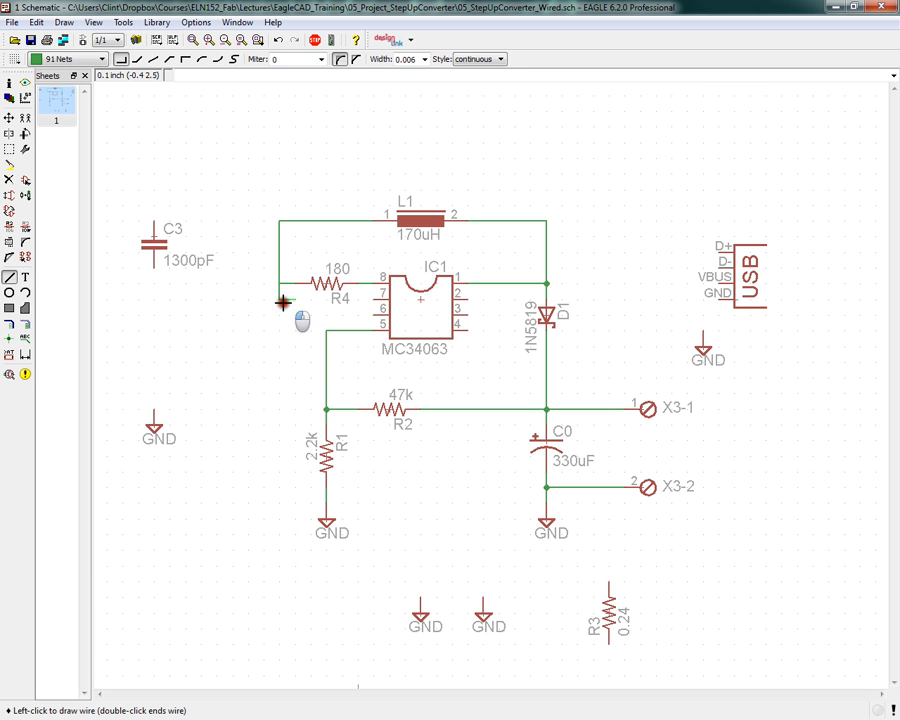
{"action": "left_click", "coordinate": [372, 298]}
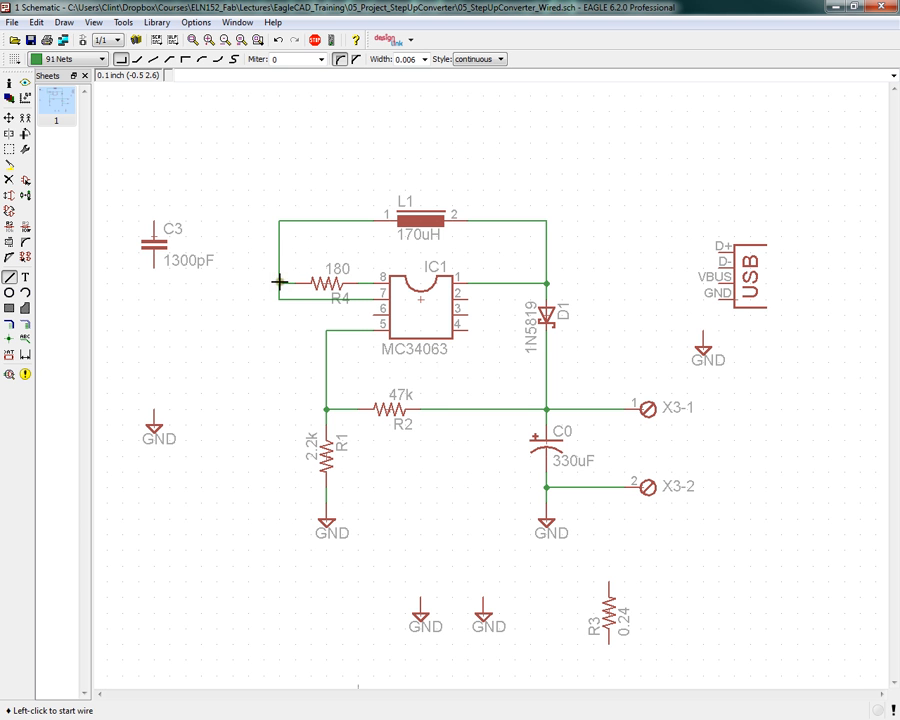
Place a junction where the R4 wire meets the L1 pin 1 wire, level with IC1 pin 8.
{"action": "scroll", "coordinate": [283, 283], "scroll_direction": "up", "scroll_amount": 3}
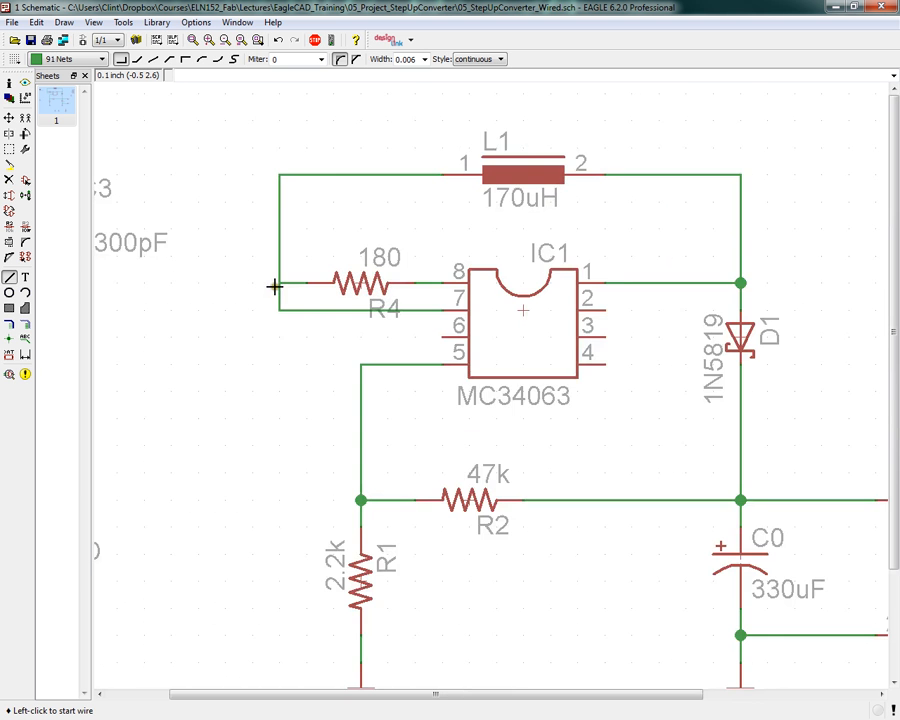
{"action": "left_click", "coordinate": [10, 339]}
{"action": "left_click", "coordinate": [279, 283]}
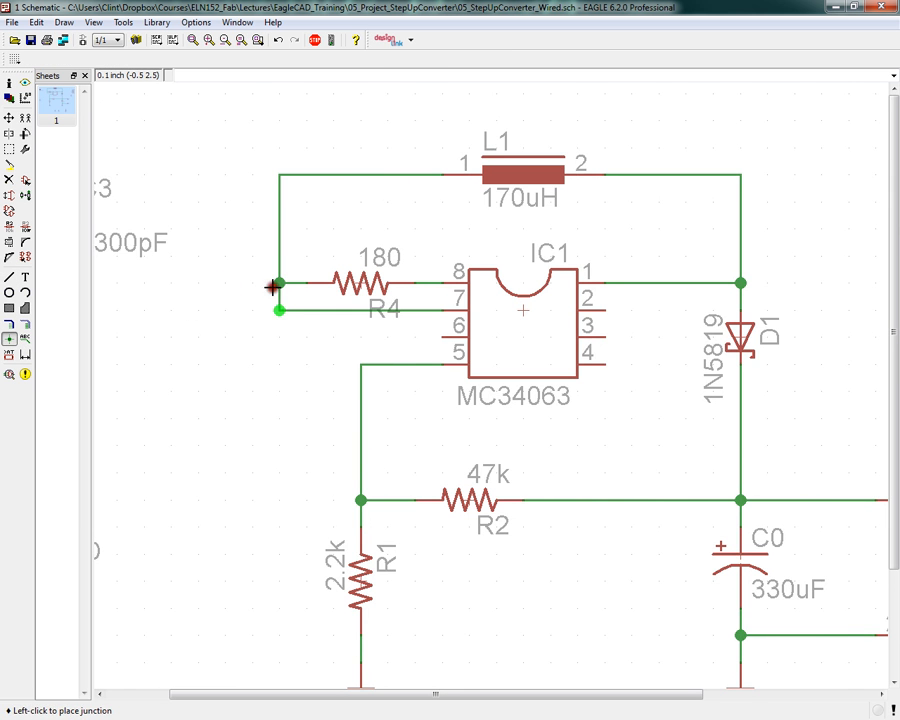
Move R4 up 0.1 inch so its label clears the wire to IC1 pin 7.
{"action": "left_click", "coordinate": [9, 117]}
{"action": "scroll", "coordinate": [407, 288], "scroll_direction": "down", "scroll_amount": 2}
{"action": "scroll", "coordinate": [407, 288], "scroll_direction": "down", "scroll_amount": 1}
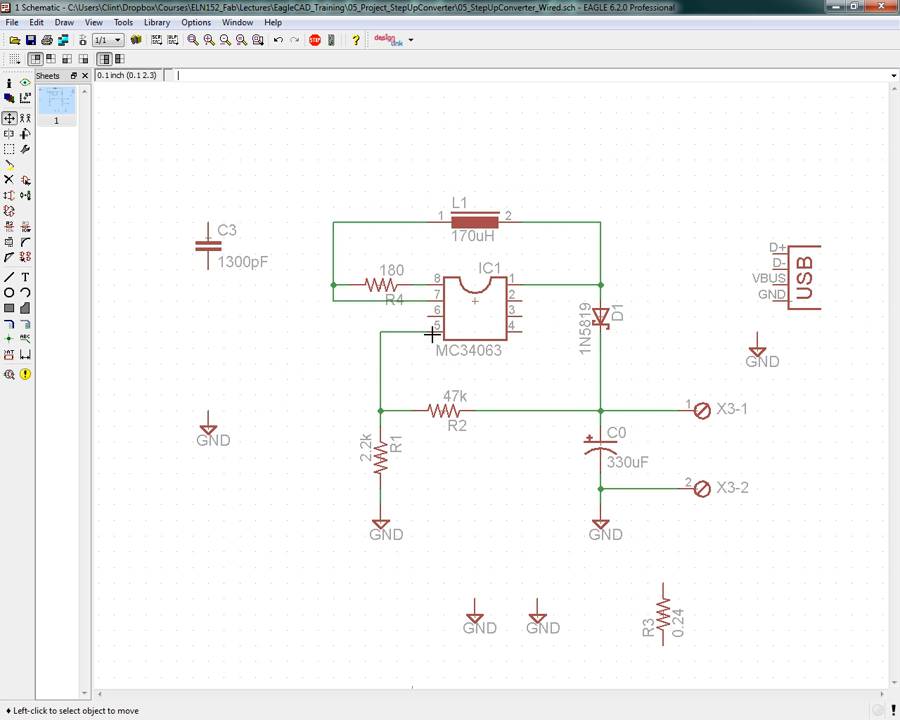
{"action": "right_click", "coordinate": [384, 287]}
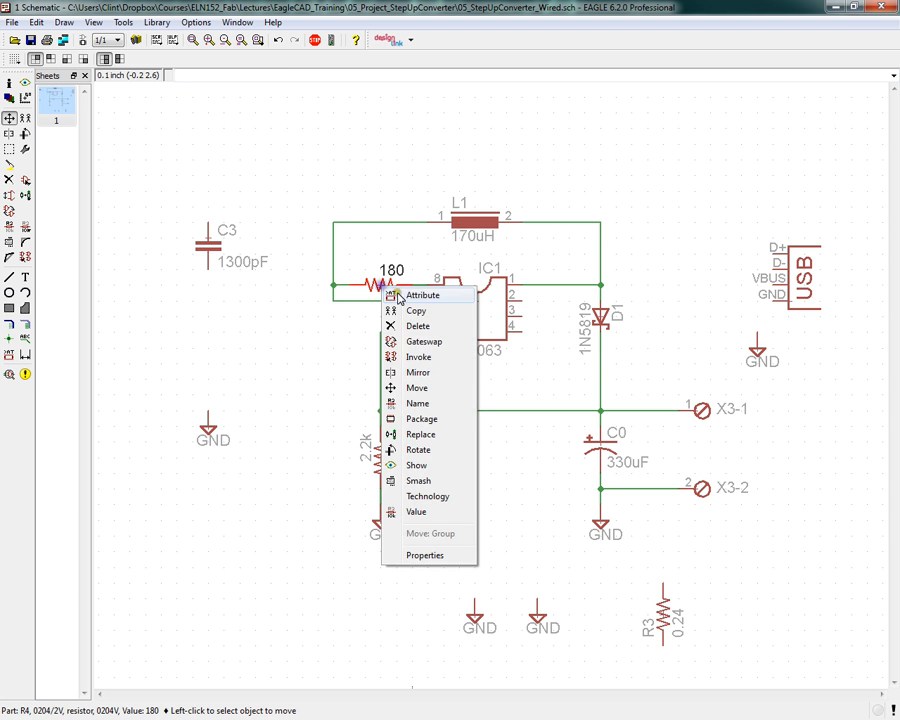
{"action": "left_click", "coordinate": [414, 387]}
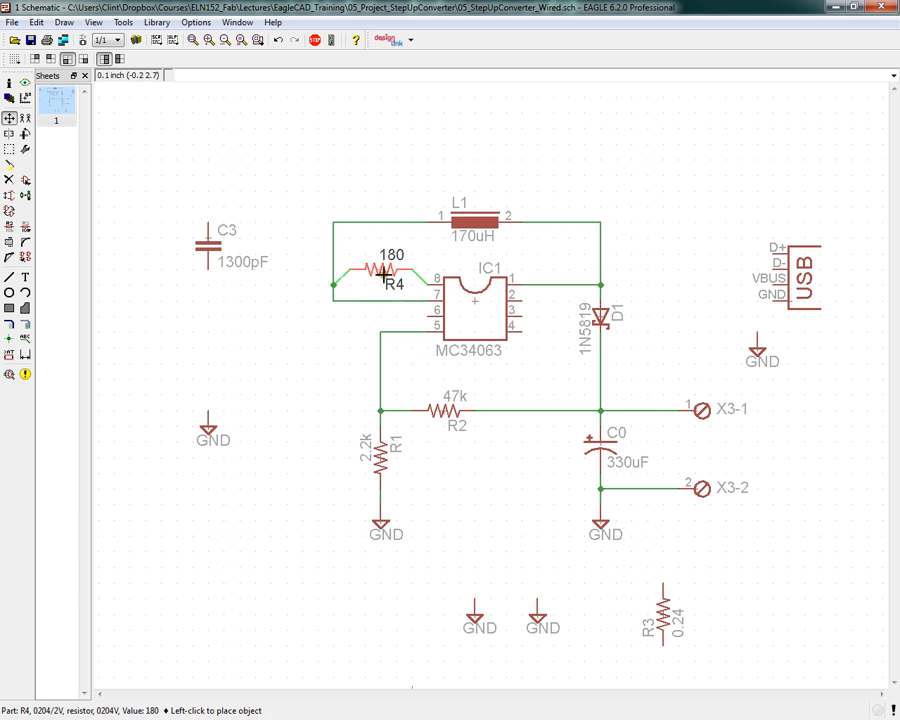
{"action": "left_click", "coordinate": [384, 272]}
{"action": "scroll", "coordinate": [410, 295], "scroll_direction": "up", "scroll_amount": 2}
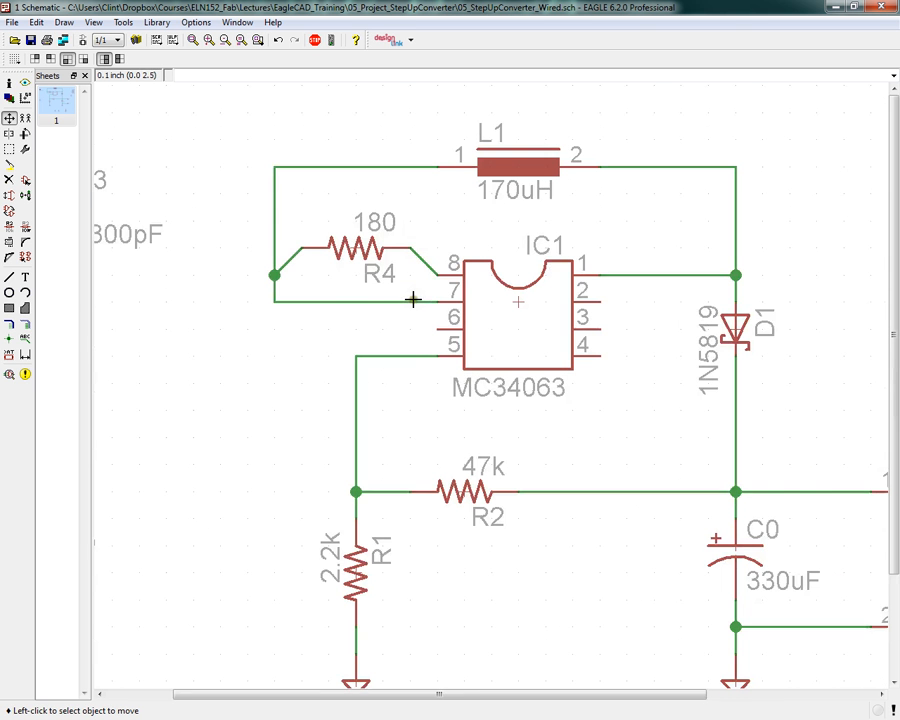
{"action": "left_click", "coordinate": [375, 243]}
{"action": "left_click", "coordinate": [376, 270]}
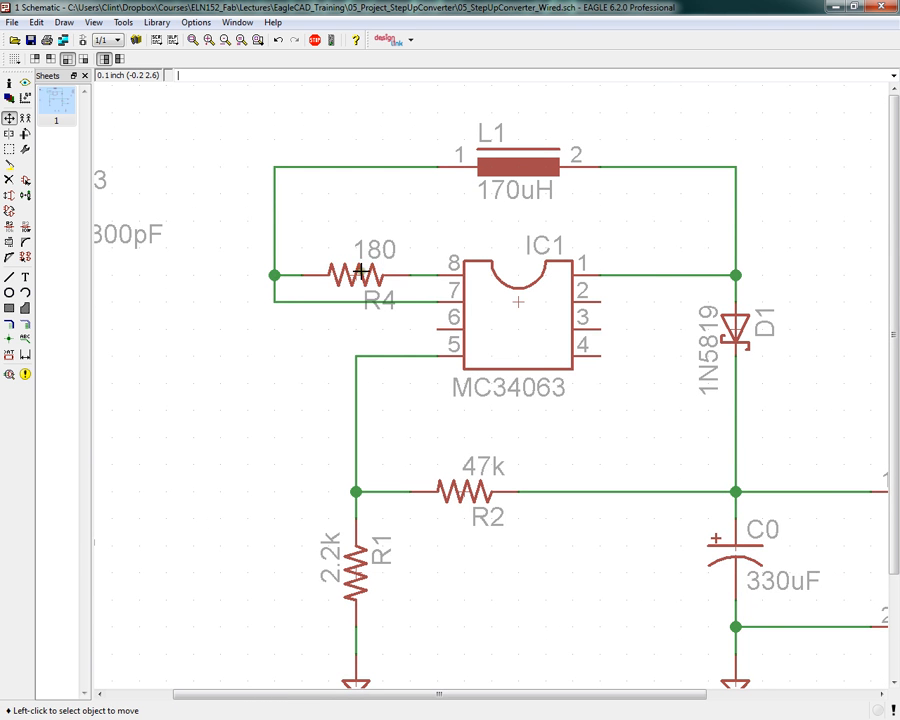
{"action": "left_click", "coordinate": [368, 290]}
{"action": "left_click", "coordinate": [356, 250]}
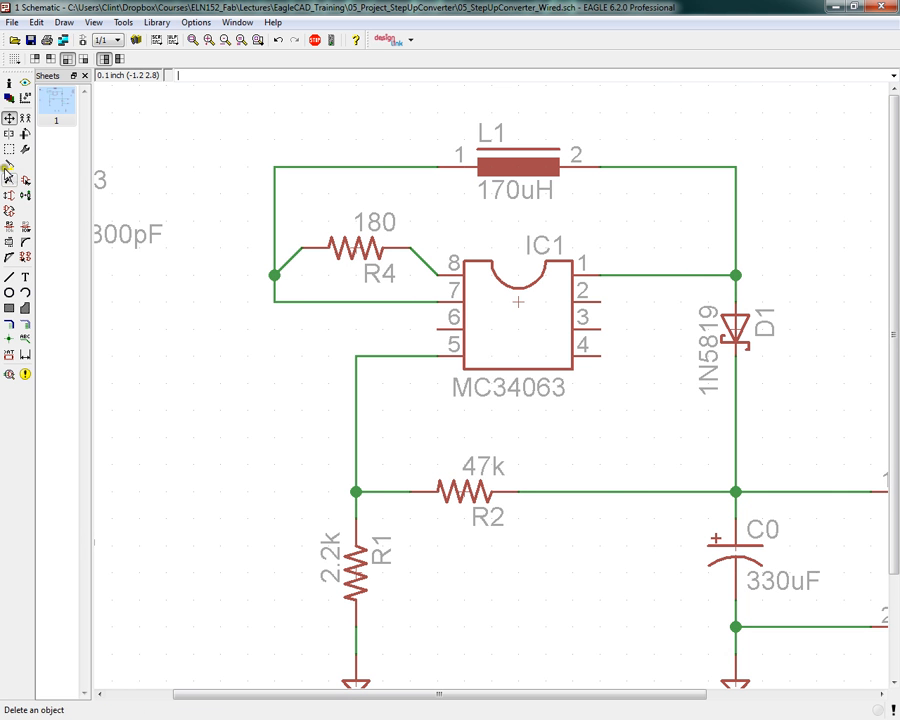
Delete the two slanted wire segments at the ends of R4.
{"action": "left_click", "coordinate": [9, 179]}
{"action": "left_click", "coordinate": [413, 258]}
{"action": "left_click", "coordinate": [291, 256]}
Wire R4 straight to the L1 pin 1 wire and, with a right-angle bend, to IC1 pin 8.
{"action": "left_click", "coordinate": [9, 277]}
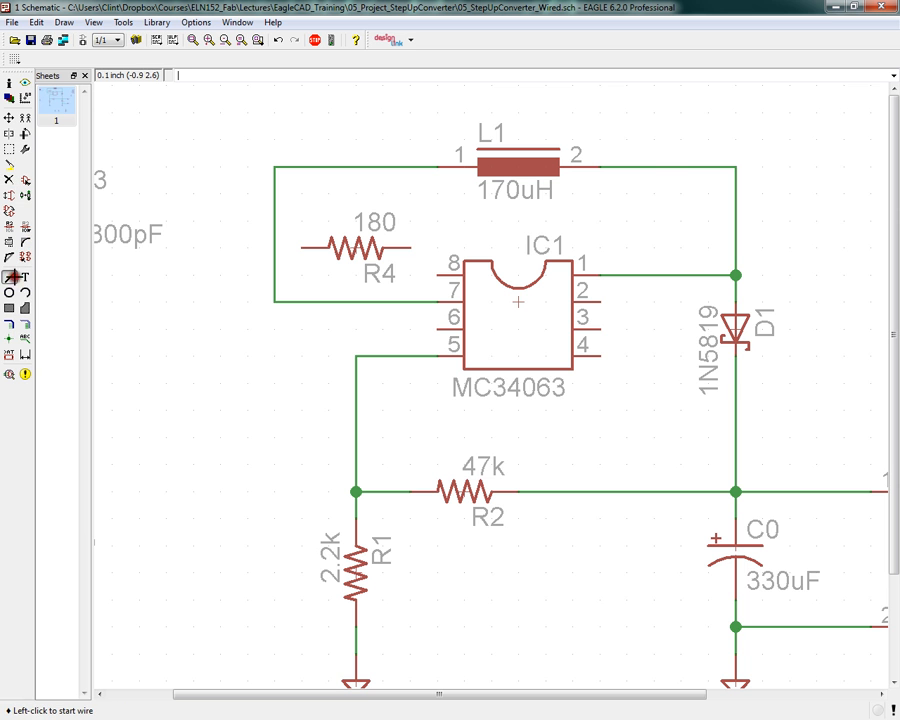
{"action": "left_click", "coordinate": [301, 247]}
{"action": "double_click", "coordinate": [275, 247]}
{"action": "left_click", "coordinate": [410, 247]}
{"action": "double_click", "coordinate": [437, 264]}
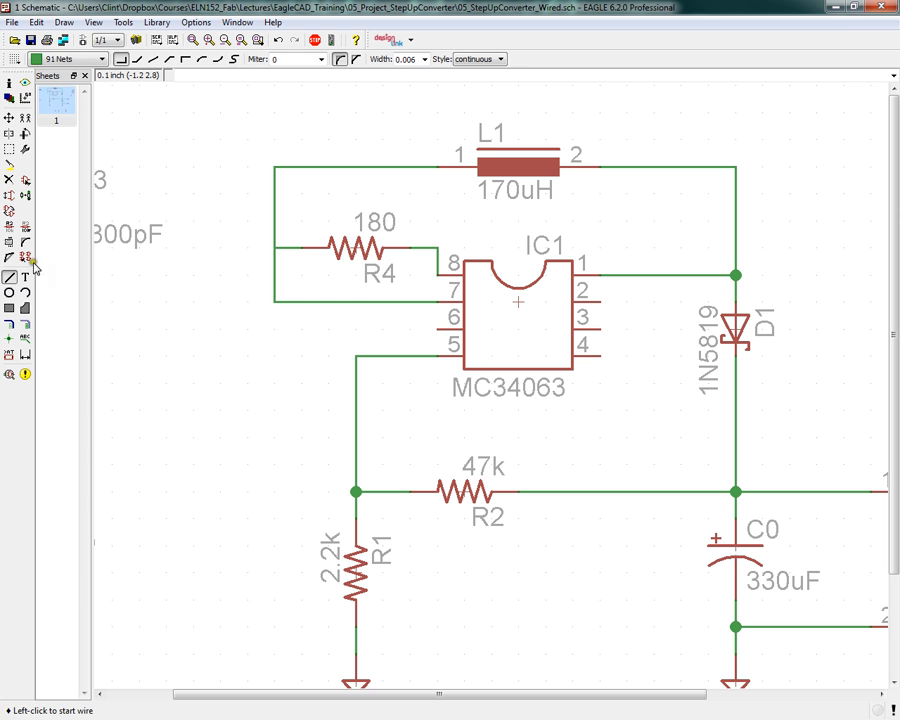
Place a junction where R4 meets the L1 pin 1 wire and save the schematic.
{"action": "left_click", "coordinate": [10, 339]}
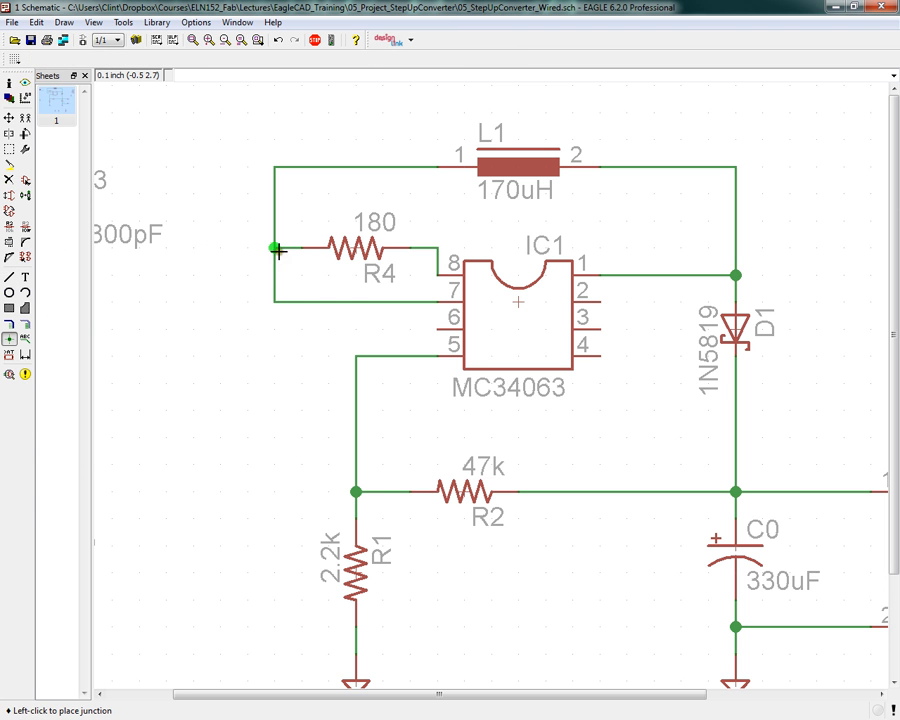
{"action": "left_click", "coordinate": [275, 248]}
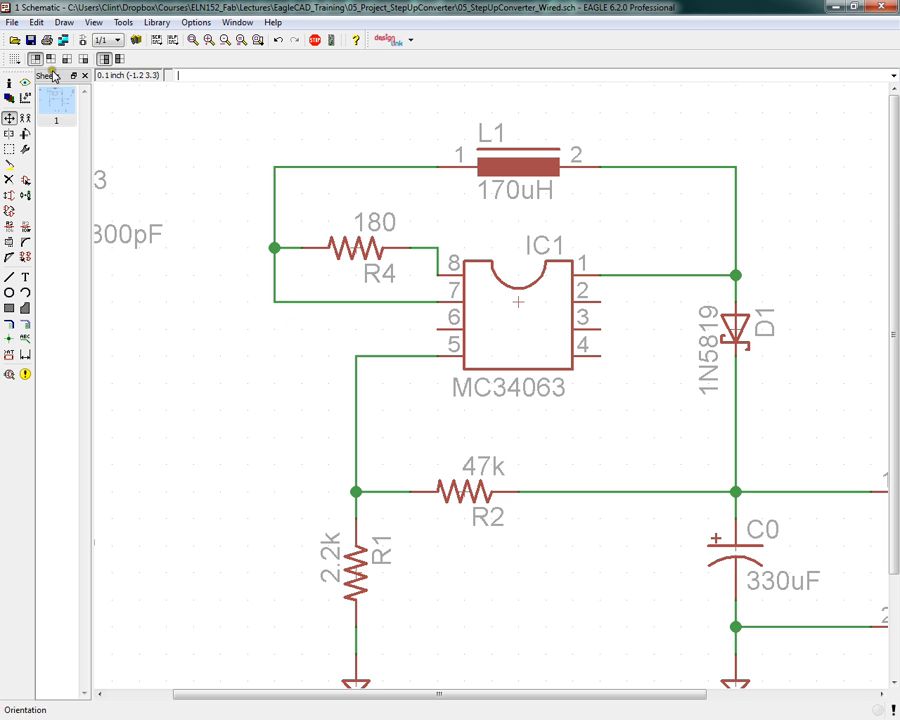
{"action": "left_click", "coordinate": [31, 42]}
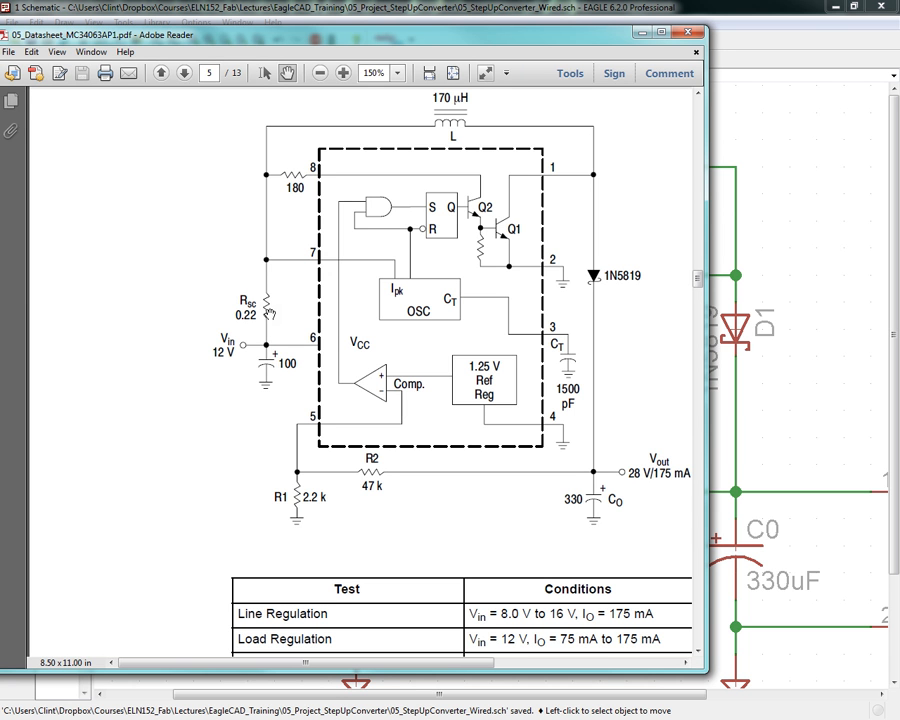
Check Rsc in the datasheet and place a copy of R1 about 0.3 inch outside the L1 wire, its upper end level with IC1 pin 6.
{"action": "left_click_drag", "start_coordinate": [537, 34], "coordinate": [0, 28]}
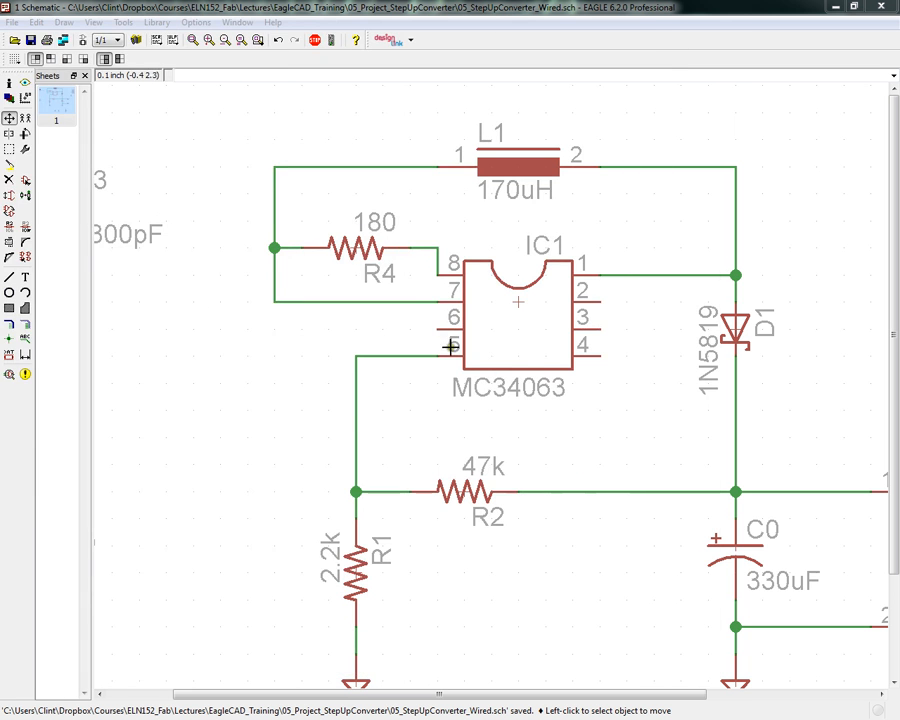
{"action": "right_click", "coordinate": [368, 568]}
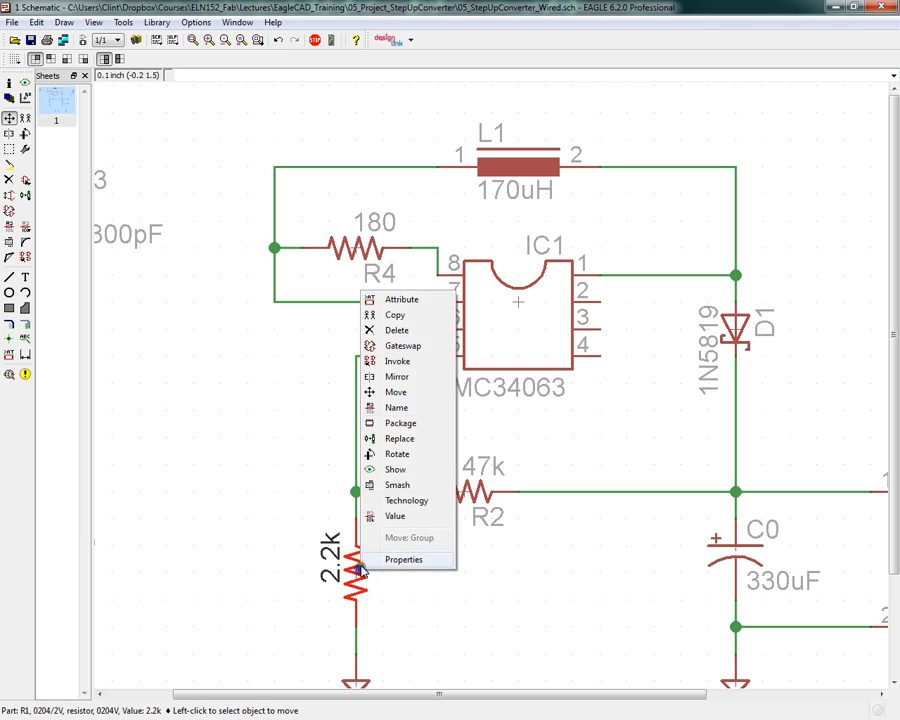
{"action": "left_click", "coordinate": [380, 312]}
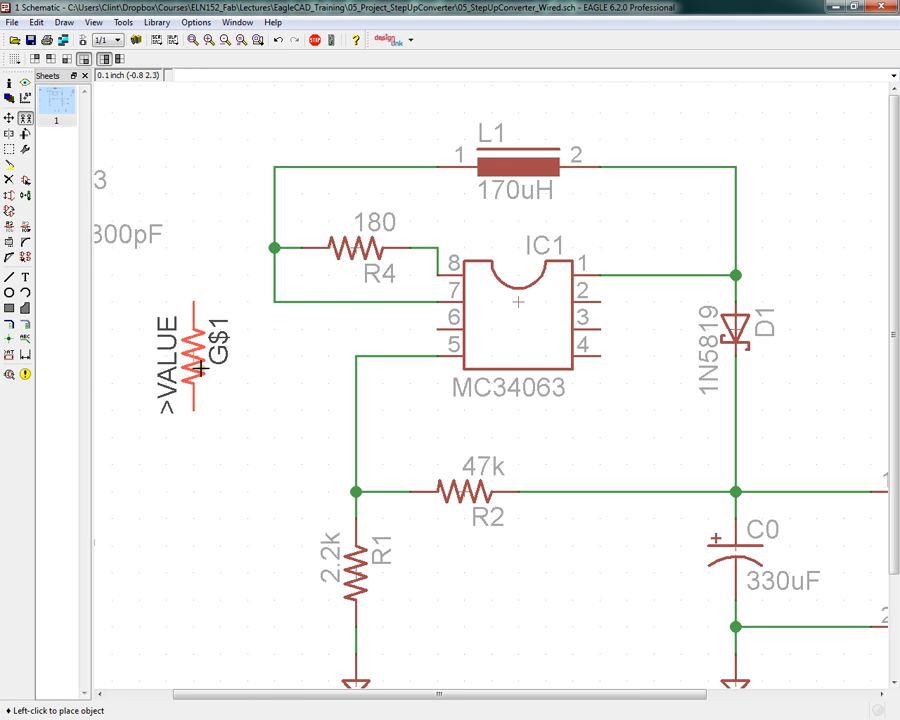
{"action": "left_click", "coordinate": [202, 374]}
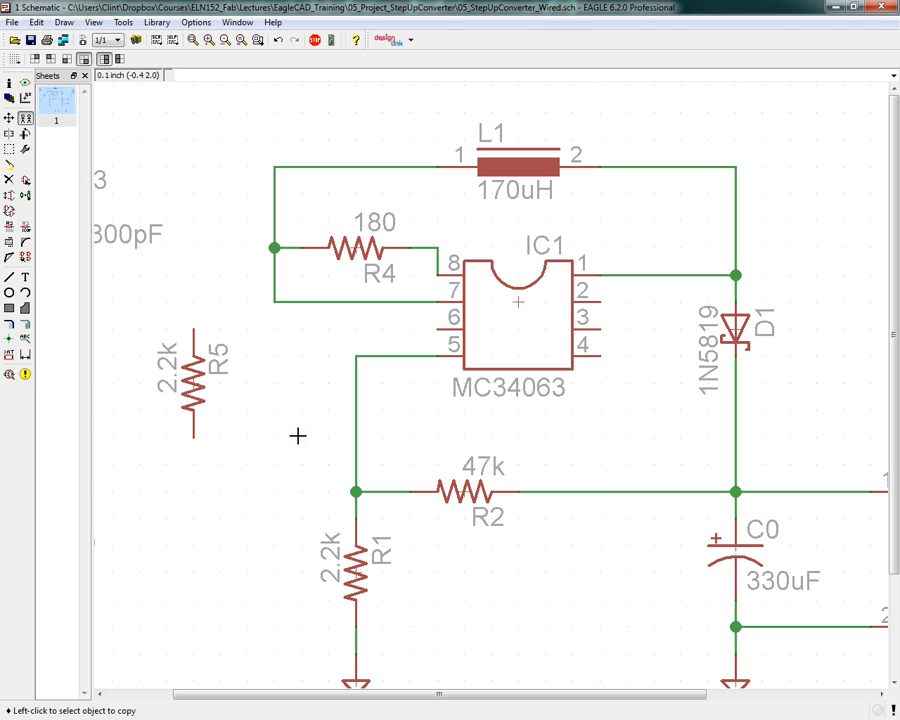
Wire R5's upper end to the corner of the IC1 pin 7 wire and its lower end to IC1 pin 6.
{"action": "left_click", "coordinate": [9, 277]}
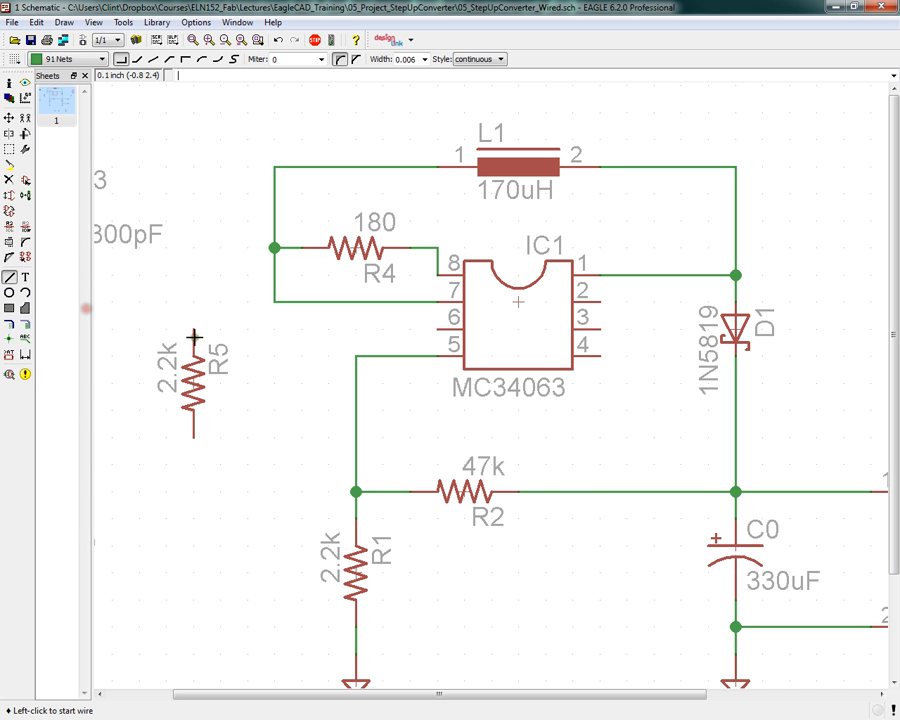
{"action": "left_click", "coordinate": [195, 330]}
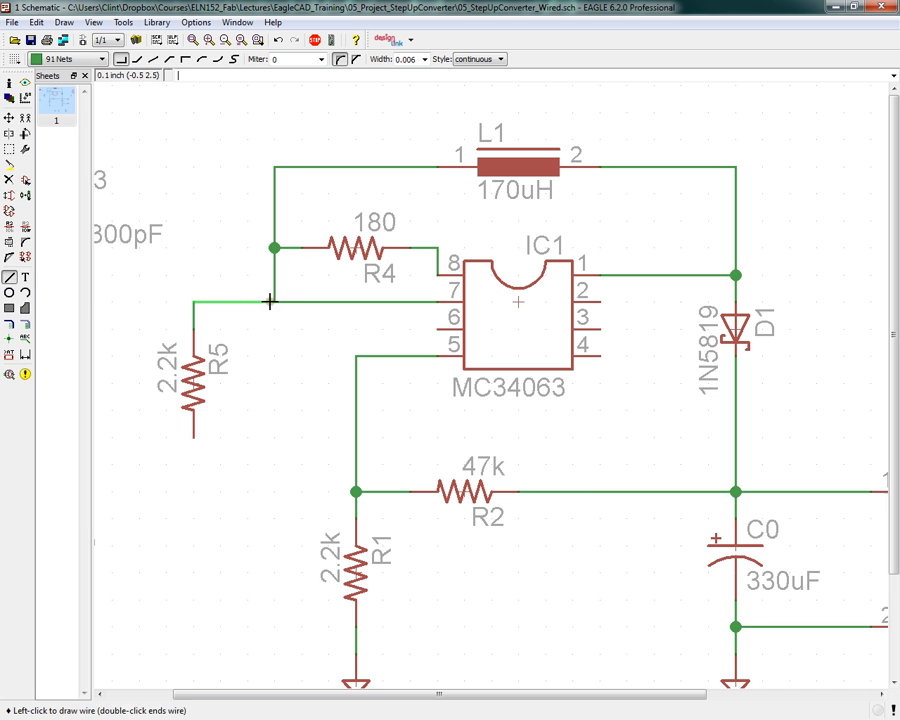
{"action": "left_click", "coordinate": [270, 301]}
{"action": "left_click", "coordinate": [194, 435]}
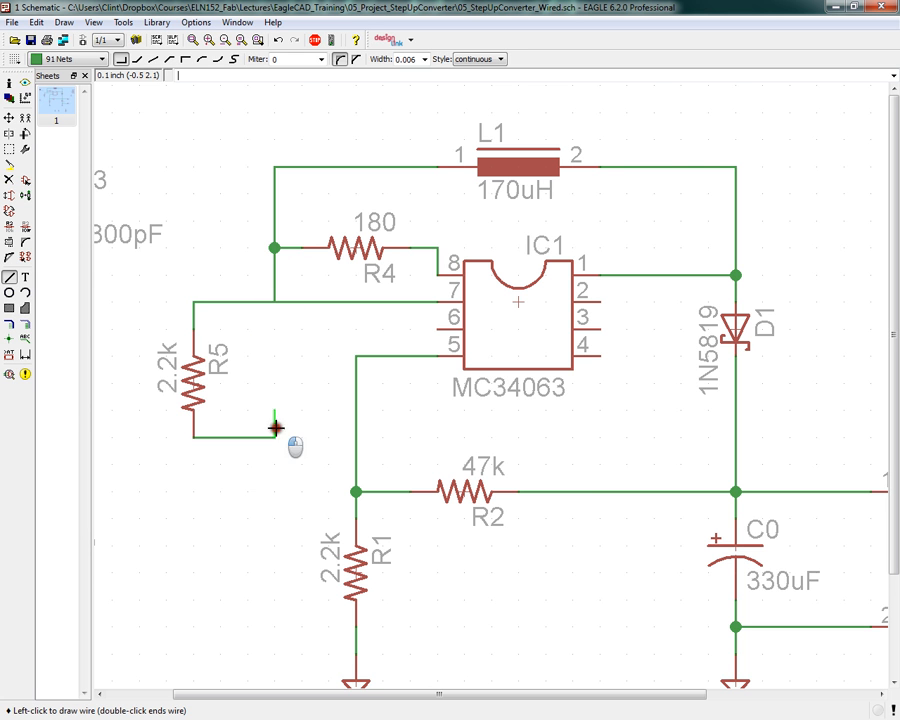
{"action": "left_click", "coordinate": [276, 330]}
{"action": "left_click", "coordinate": [435, 330]}
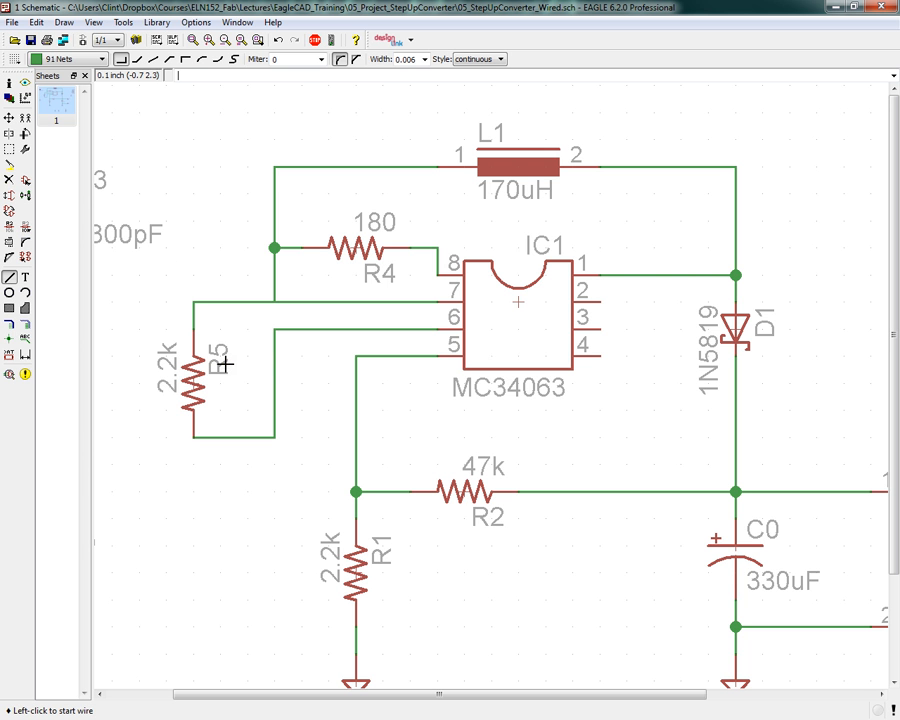
Set R5's value to 0.22.
{"action": "left_click", "coordinate": [25, 226]}
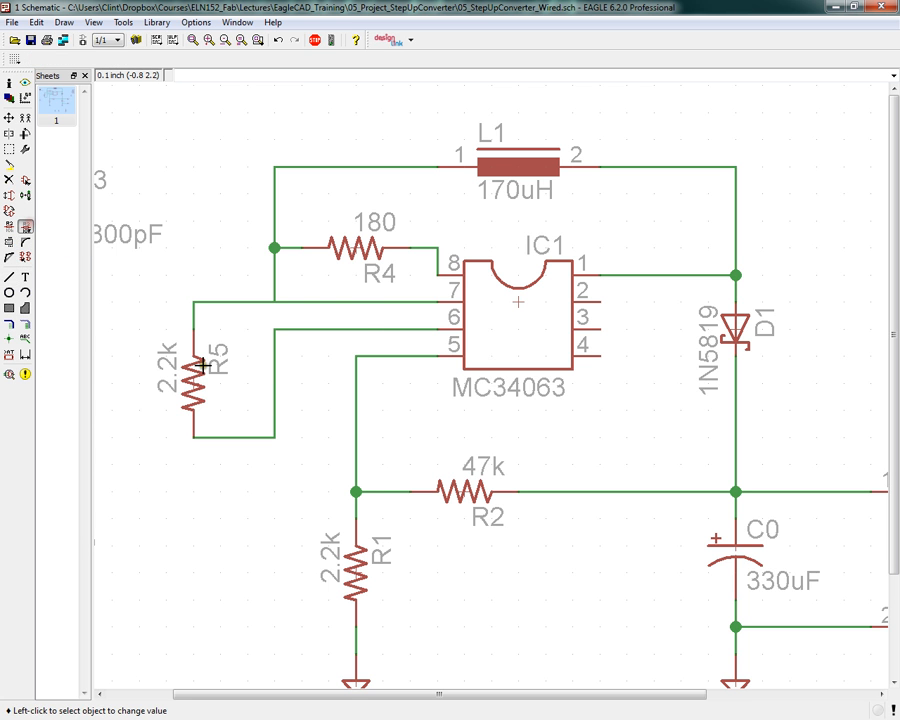
{"action": "left_click", "coordinate": [200, 385]}
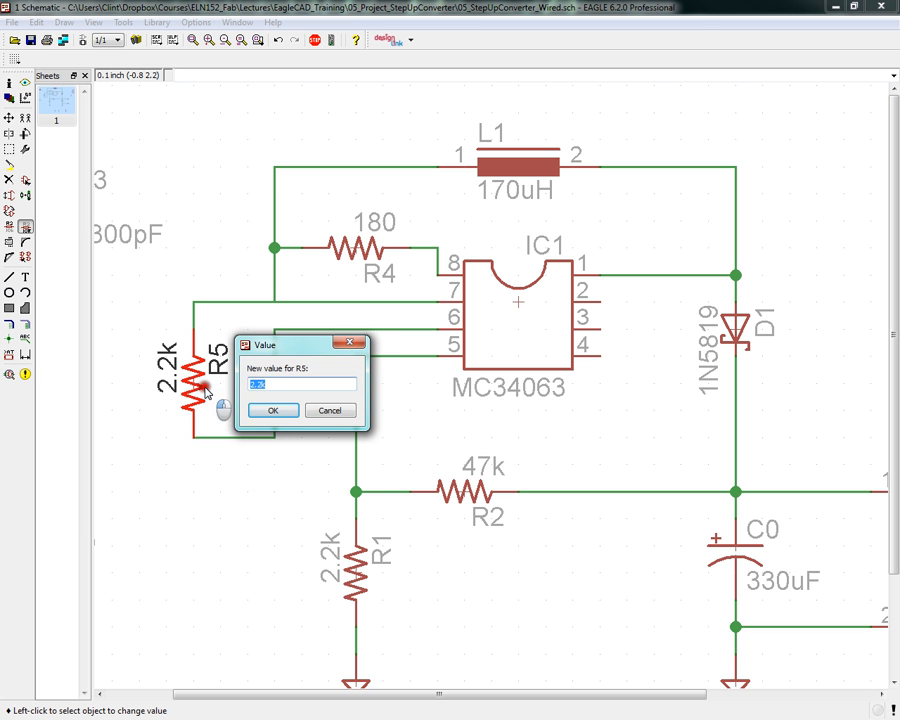
{"action": "type", "text": "0.22"}
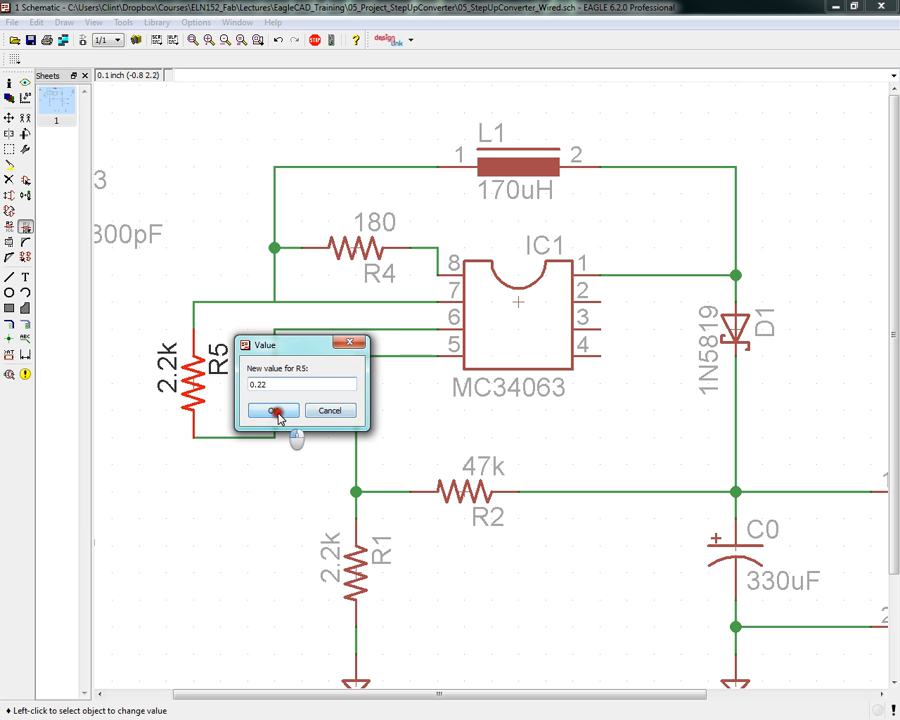
{"action": "left_click", "coordinate": [272, 410]}
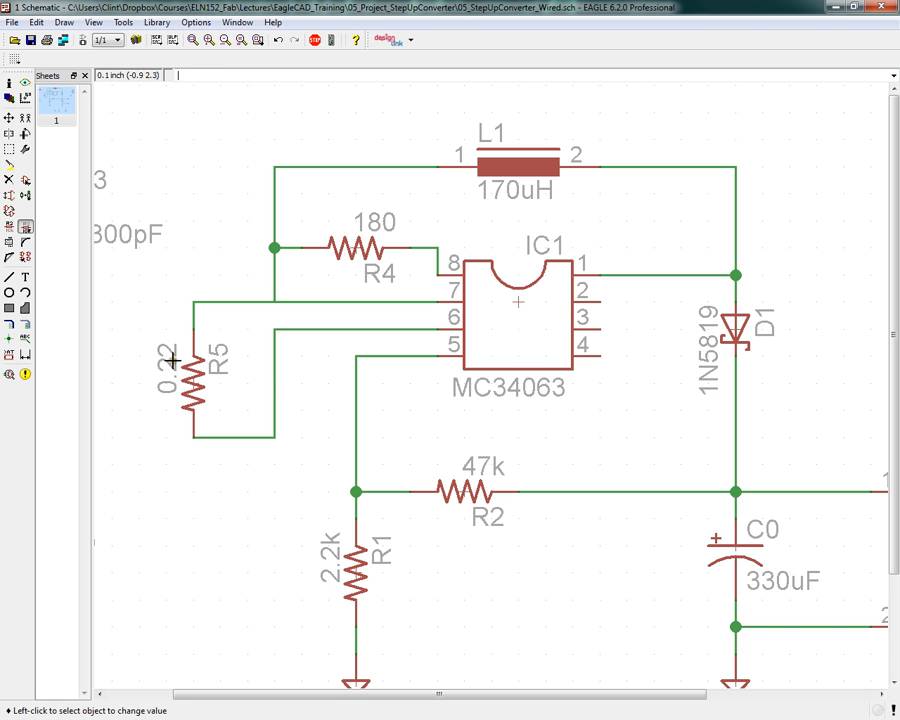
Check the input capacitor in the datasheet and place a copy of C0 just below R5, slightly outside R5's lower end.
{"action": "left_click_drag", "start_coordinate": [896, 300], "coordinate": [897, 372]}
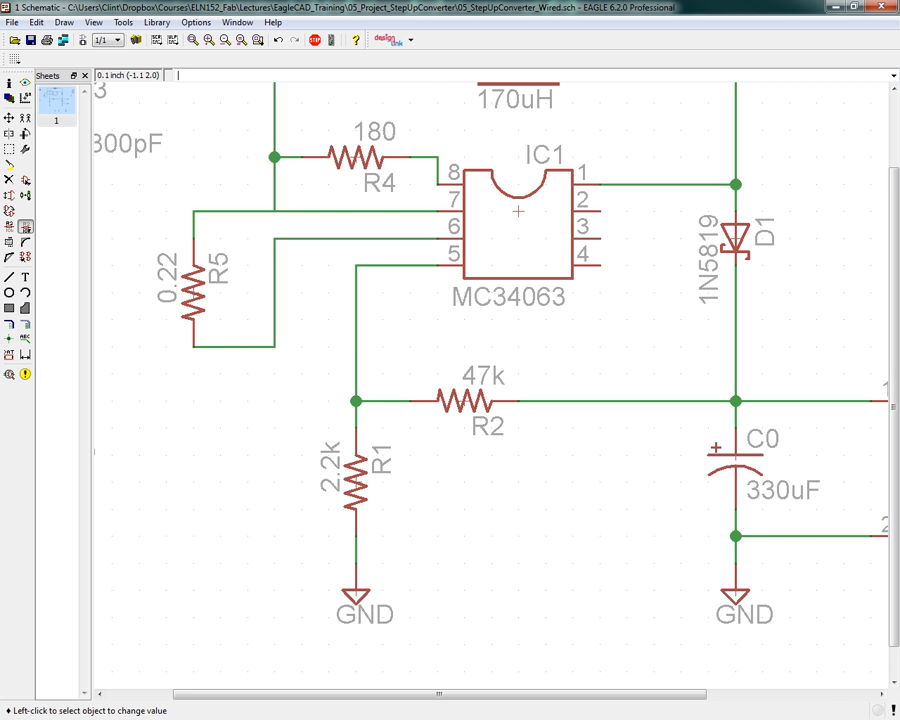
{"action": "right_click", "coordinate": [738, 461]}
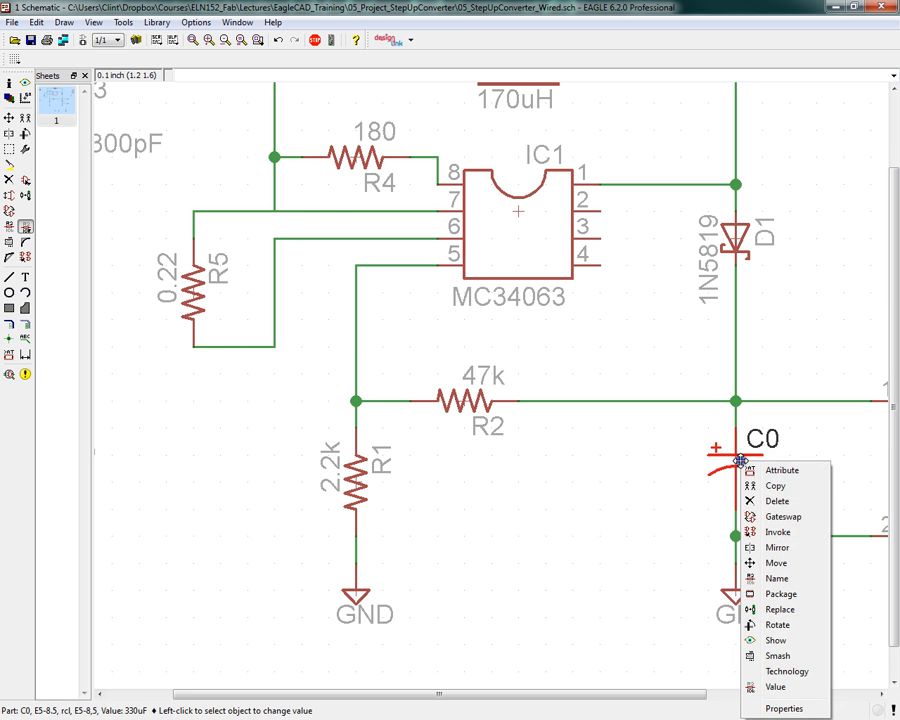
{"action": "left_click_drag", "start_coordinate": [0, 36], "coordinate": [289, 38]}
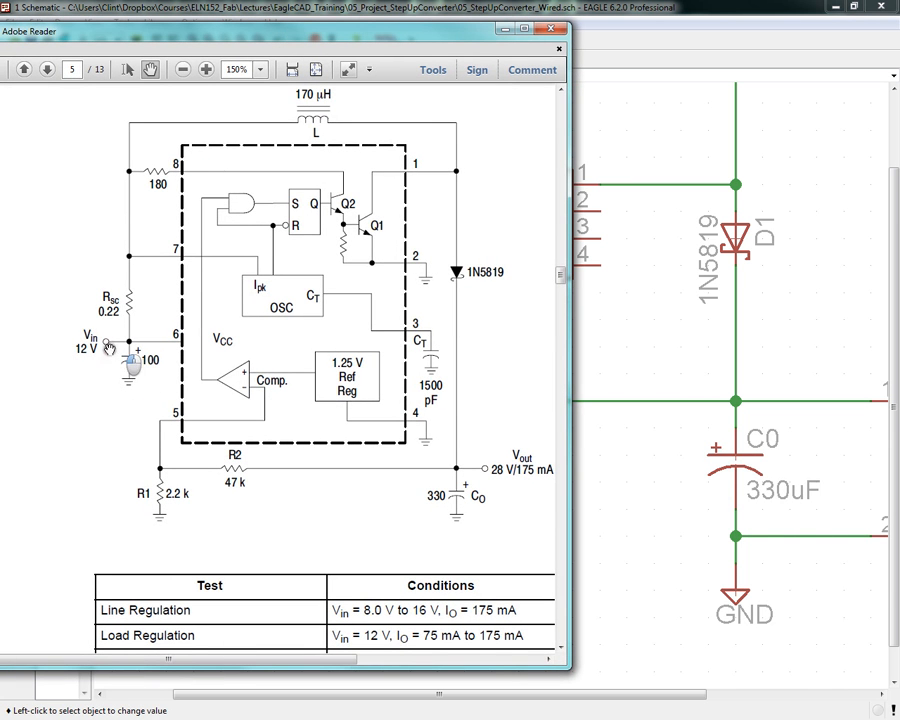
{"action": "left_click_drag", "start_coordinate": [399, 40], "coordinate": [0, 45]}
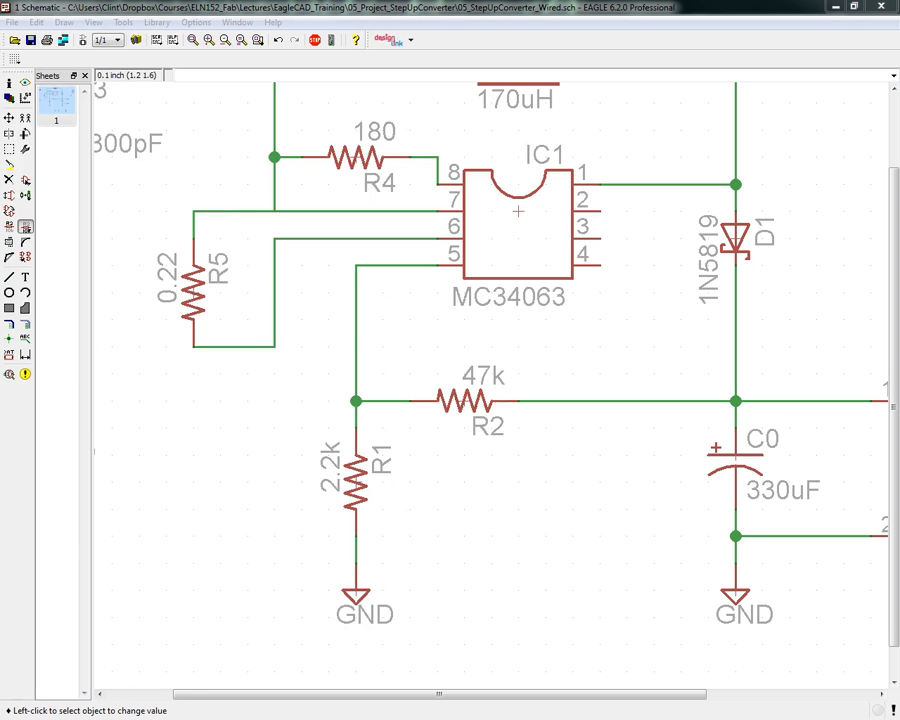
{"action": "right_click", "coordinate": [738, 474]}
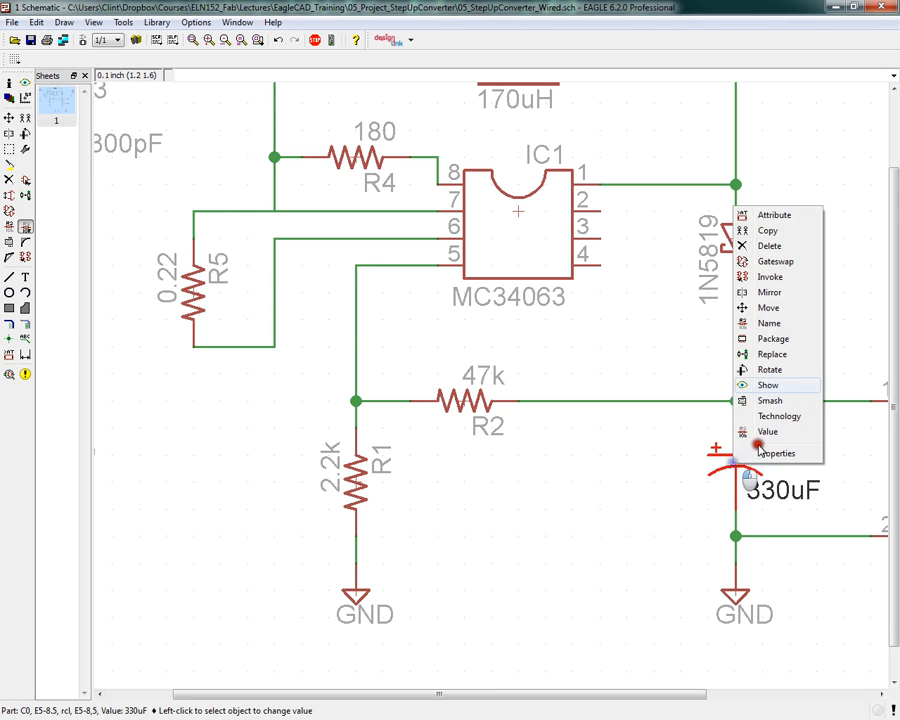
{"action": "left_click", "coordinate": [768, 230]}
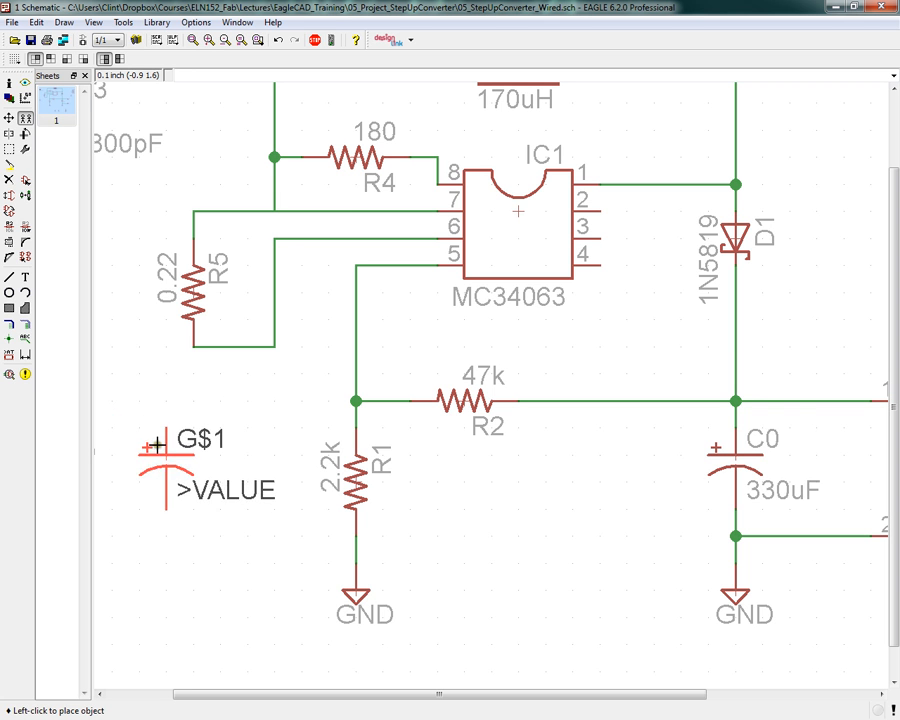
{"action": "left_click", "coordinate": [155, 436]}
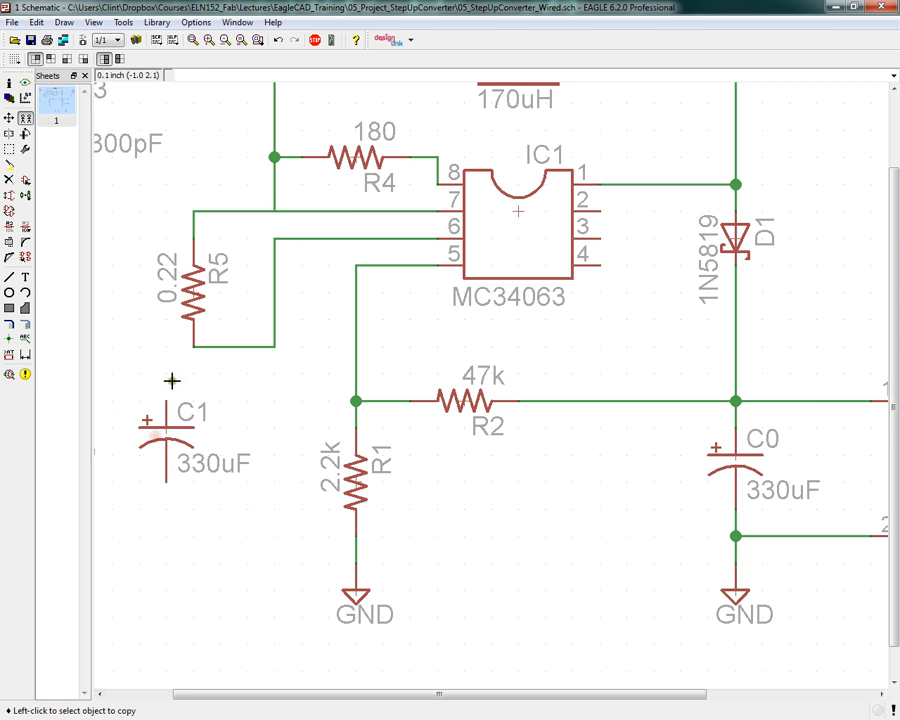
Wire C1's positive end to the lower end of R5.
{"action": "left_click", "coordinate": [9, 277]}
{"action": "left_click", "coordinate": [167, 400]}
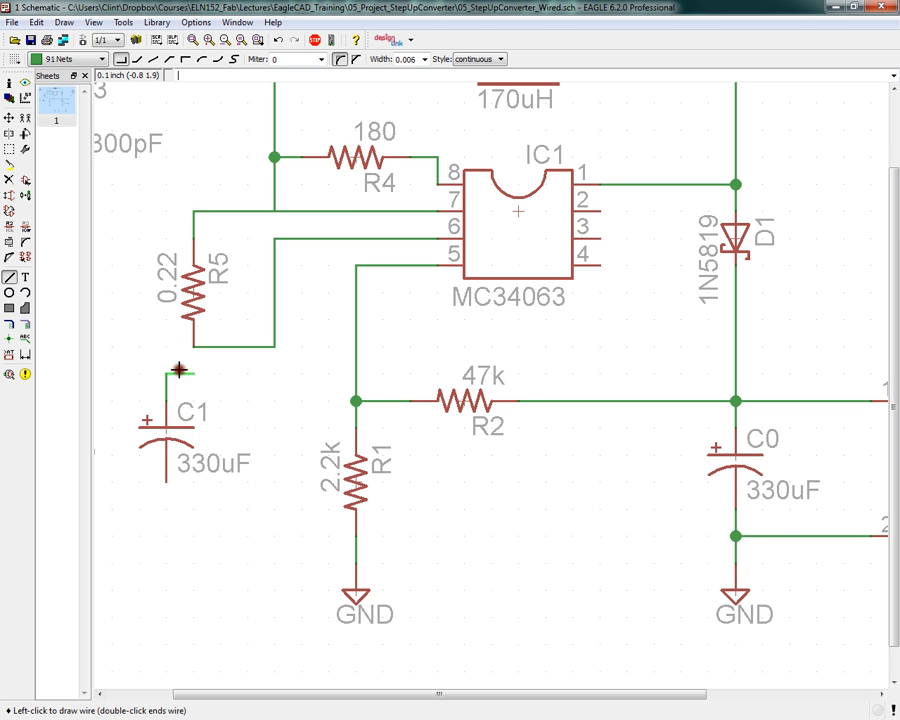
{"action": "left_click", "coordinate": [191, 348]}
{"action": "double_click", "coordinate": [190, 346]}
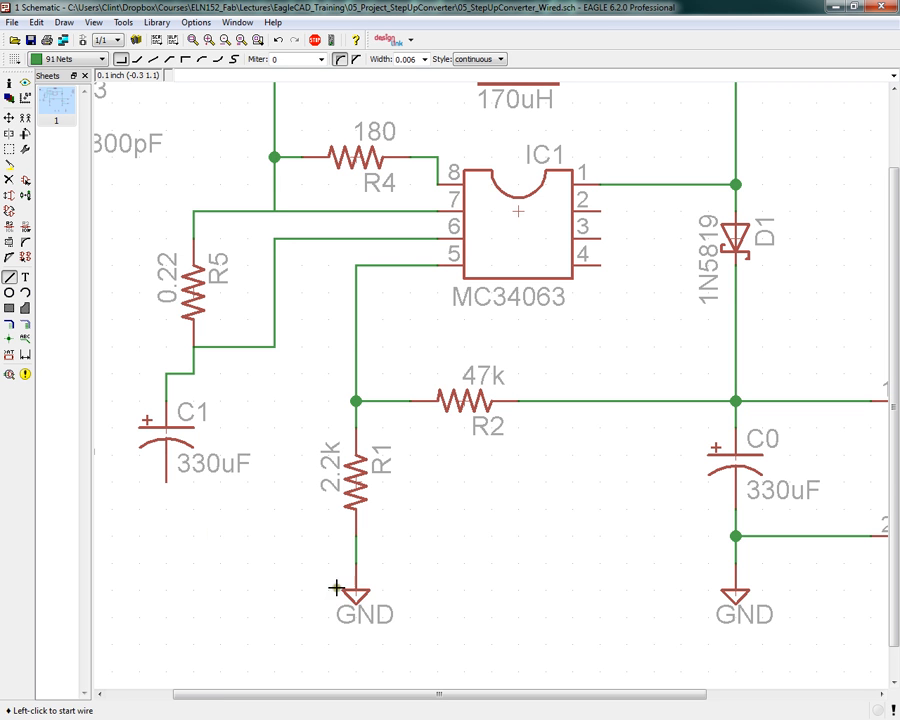
Place a copy of R1's GND symbol directly below C1 and wire it to C1's lower end.
{"action": "right_click", "coordinate": [355, 594]}
{"action": "left_click", "coordinate": [388, 361]}
{"action": "left_click", "coordinate": [166, 545]}
{"action": "left_click", "coordinate": [9, 277]}
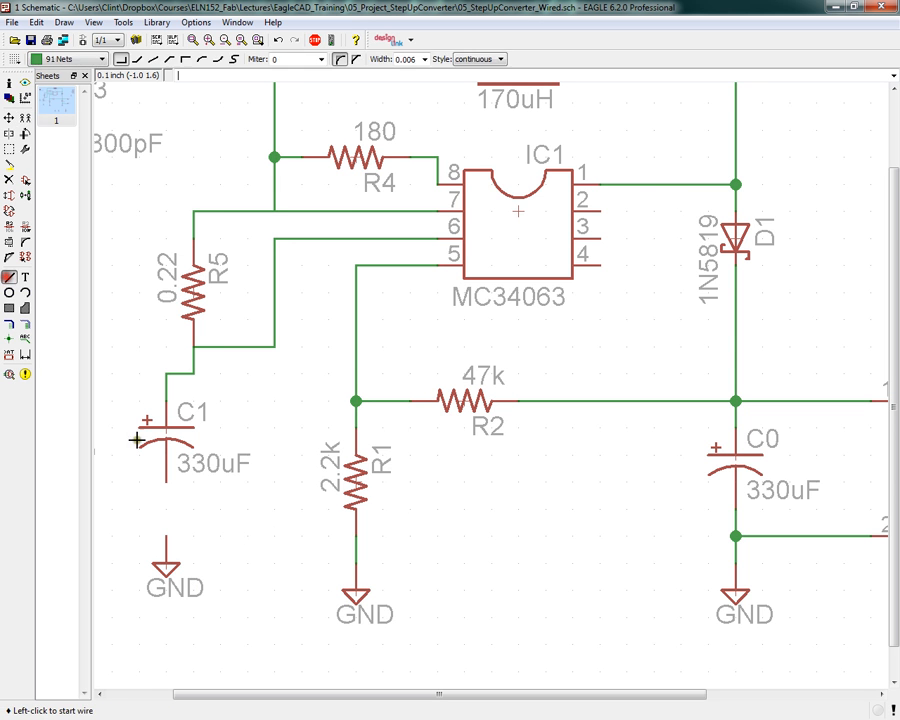
{"action": "left_click", "coordinate": [163, 482]}
{"action": "double_click", "coordinate": [165, 537]}
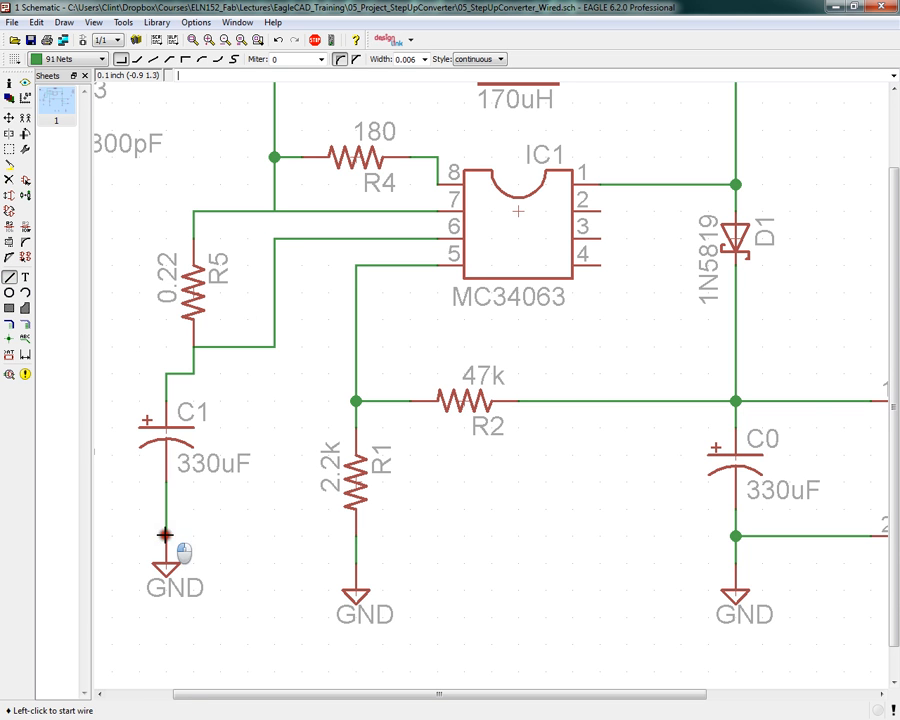
Move the horizontal wire segment between R5's lower end and the IC1 pin 6 wire down 0.1 inch.
{"action": "right_click", "coordinate": [229, 345]}
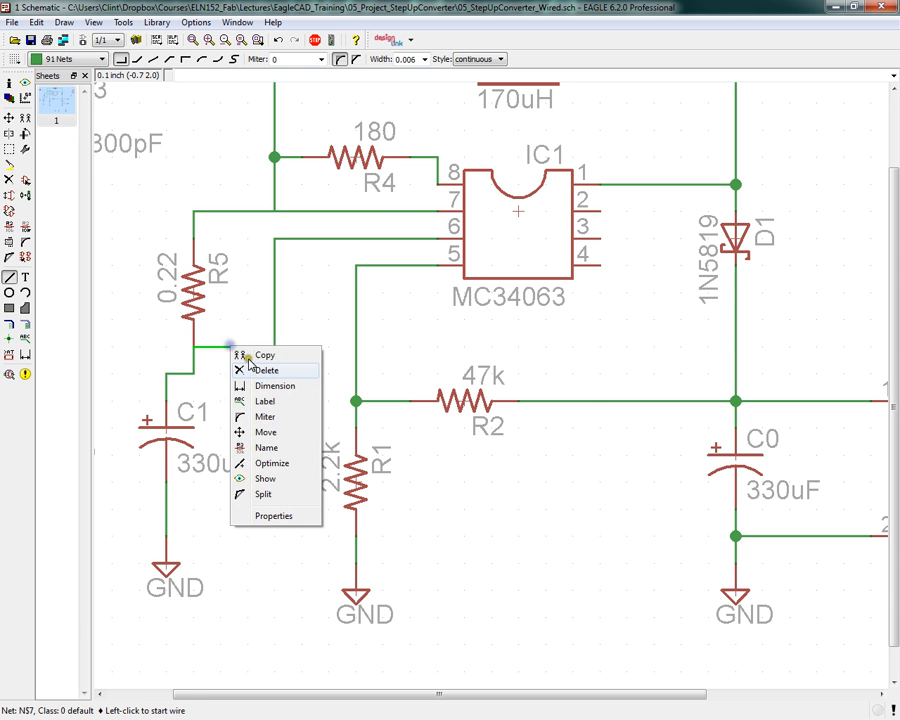
{"action": "left_click", "coordinate": [279, 428]}
{"action": "left_click", "coordinate": [202, 361]}
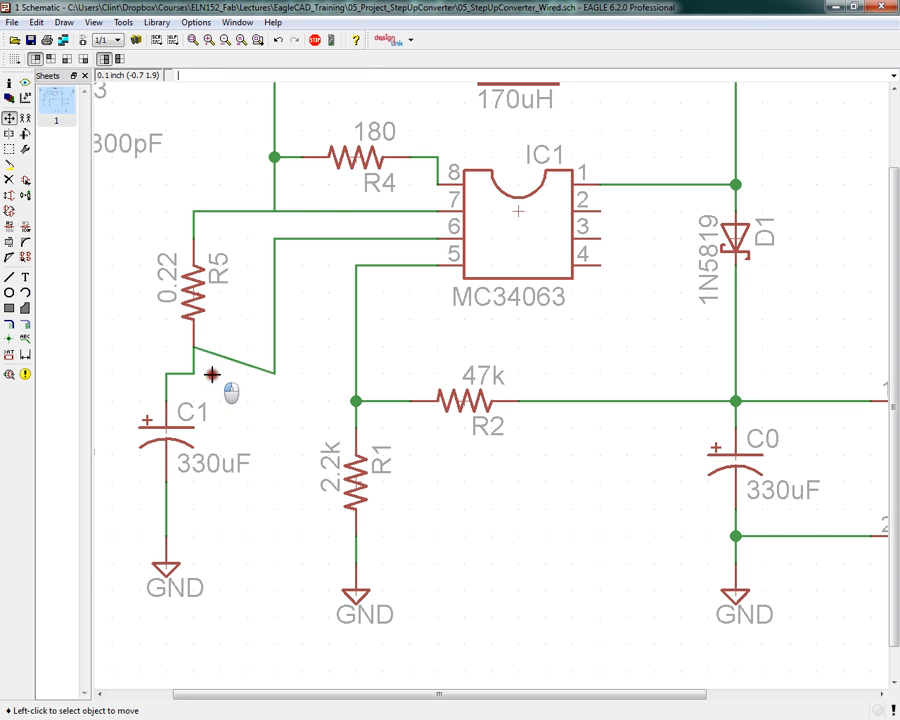
Try to straighten the slanted wire at R5's lower end by moving it and the adjoining segments.
{"action": "left_click", "coordinate": [192, 354]}
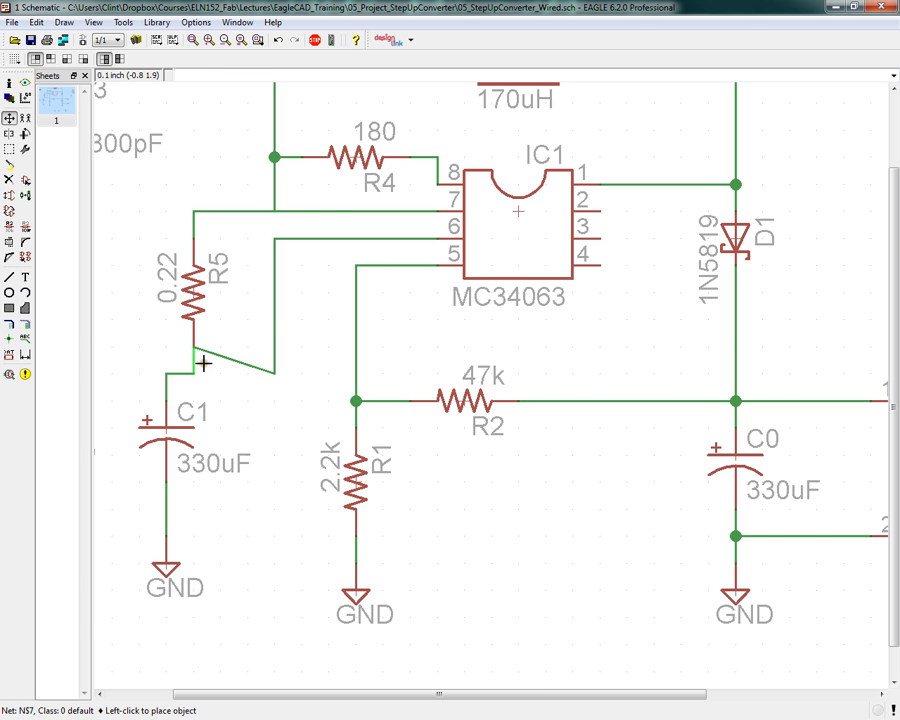
{"action": "left_click", "coordinate": [194, 345]}
{"action": "right_click", "coordinate": [194, 346]}
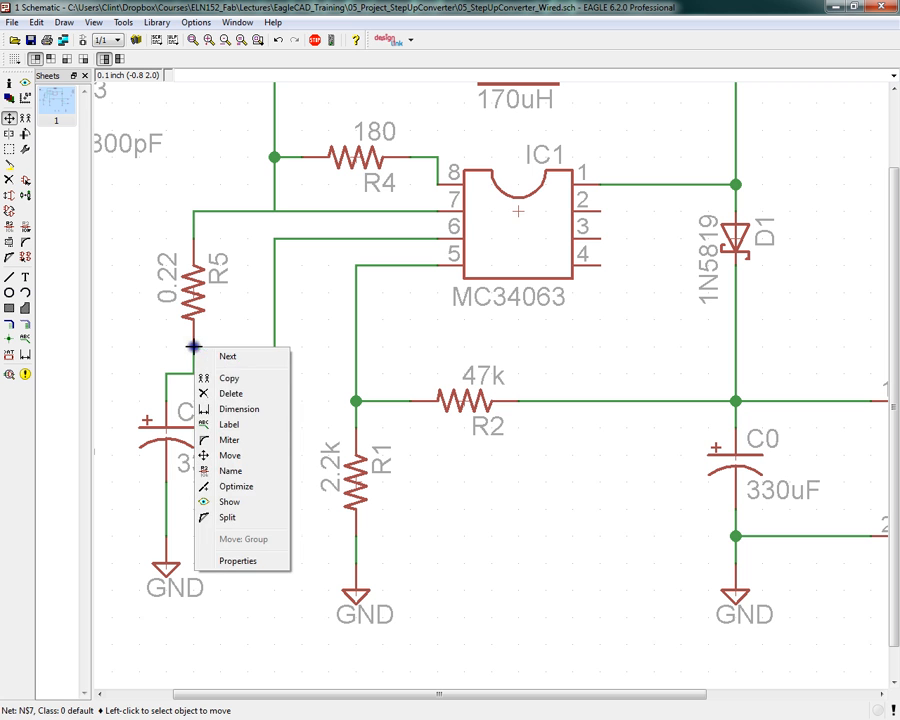
{"action": "left_click", "coordinate": [229, 455]}
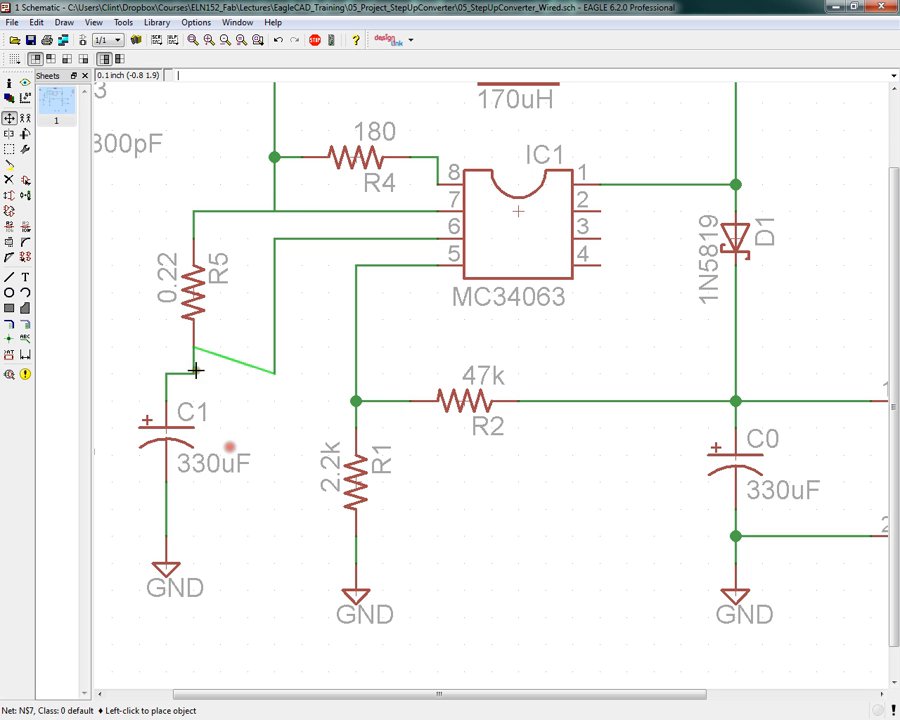
{"action": "left_click", "coordinate": [212, 356]}
{"action": "left_click", "coordinate": [216, 362]}
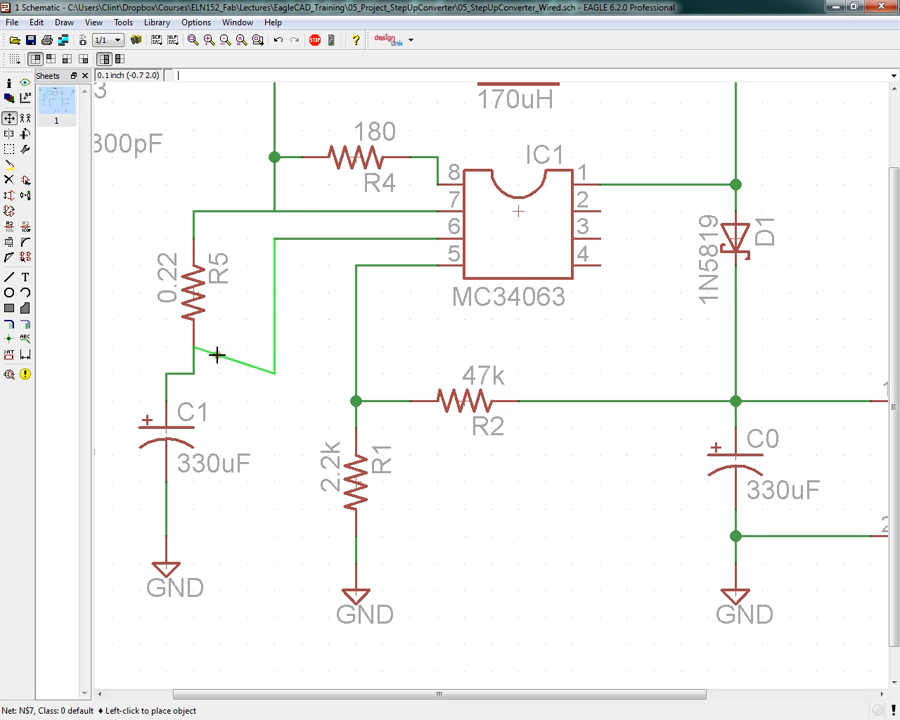
{"action": "left_click", "coordinate": [212, 340]}
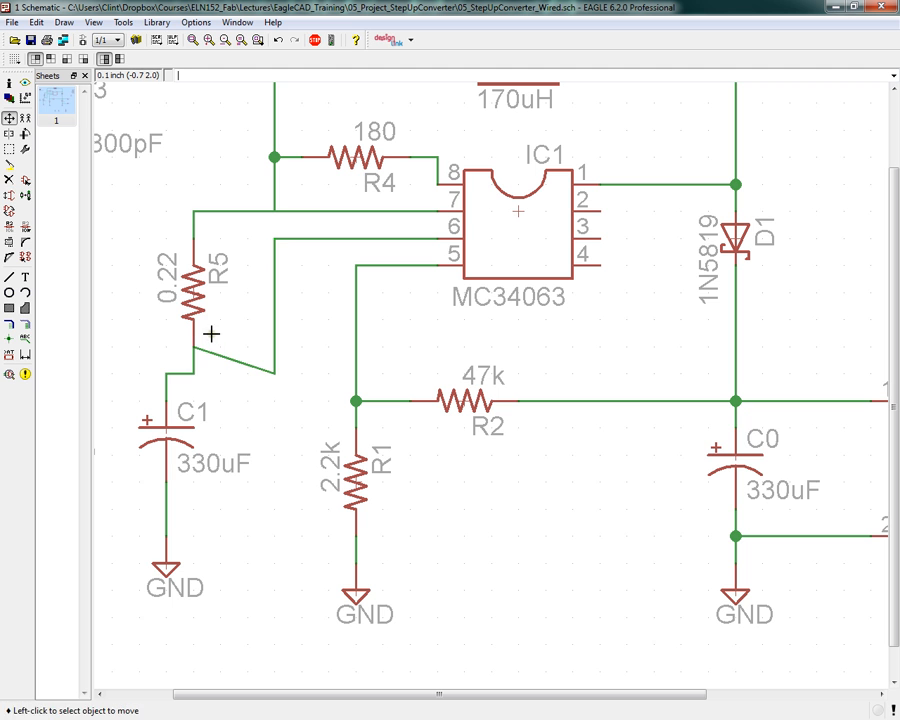
Delete the slanted wire segment and draw a horizontal wire from the pin 6 wire's lower end to the C1 wire corner below R5.
{"action": "left_click", "coordinate": [9, 180]}
{"action": "left_click", "coordinate": [238, 362]}
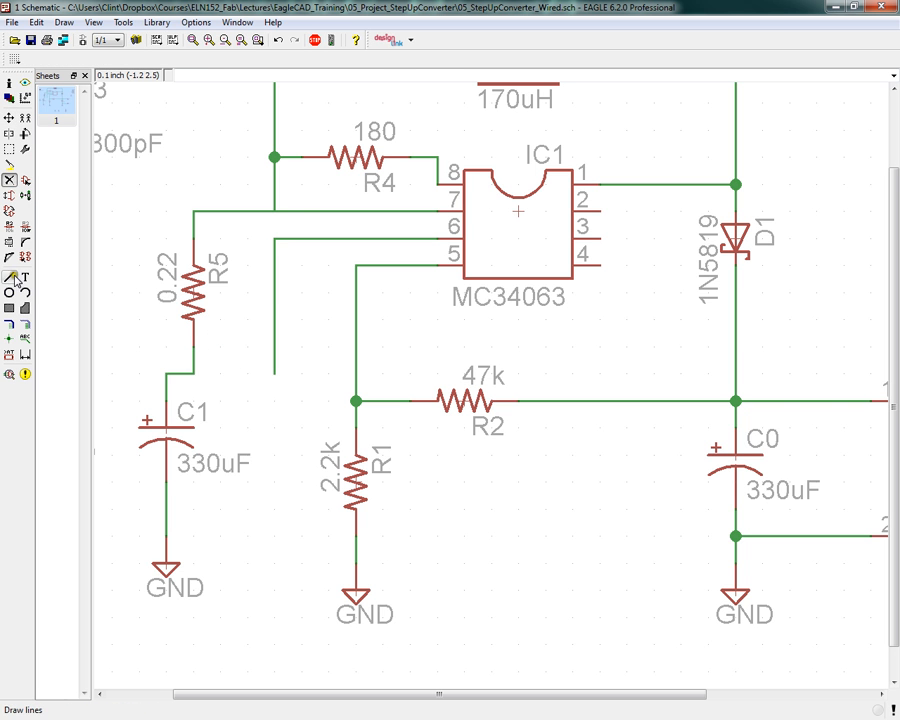
{"action": "left_click", "coordinate": [9, 277]}
{"action": "left_click", "coordinate": [274, 372]}
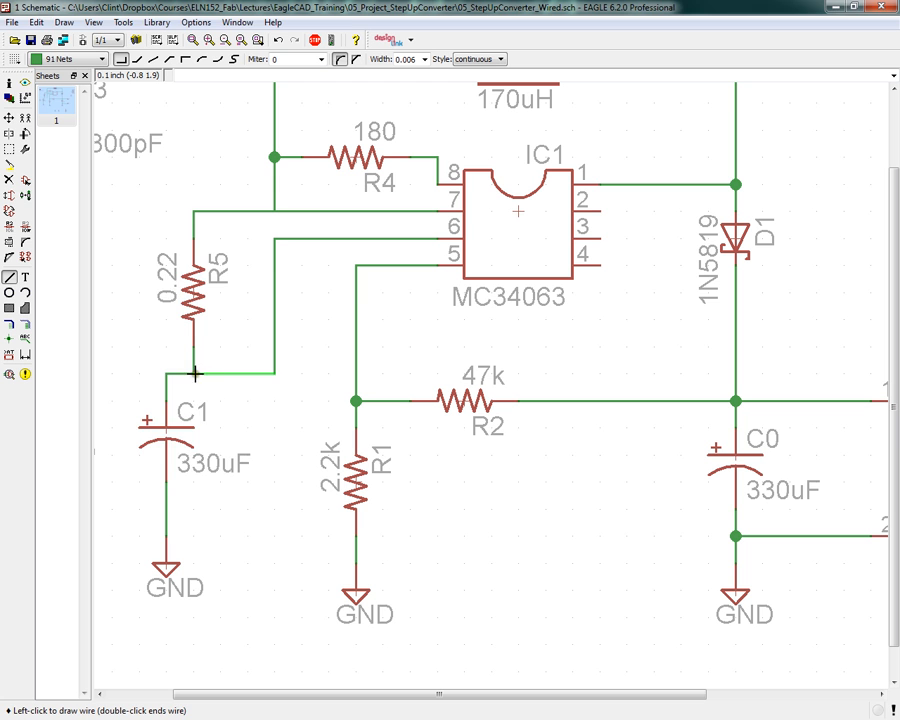
{"action": "left_click", "coordinate": [192, 372]}
{"action": "left_click", "coordinate": [201, 472]}
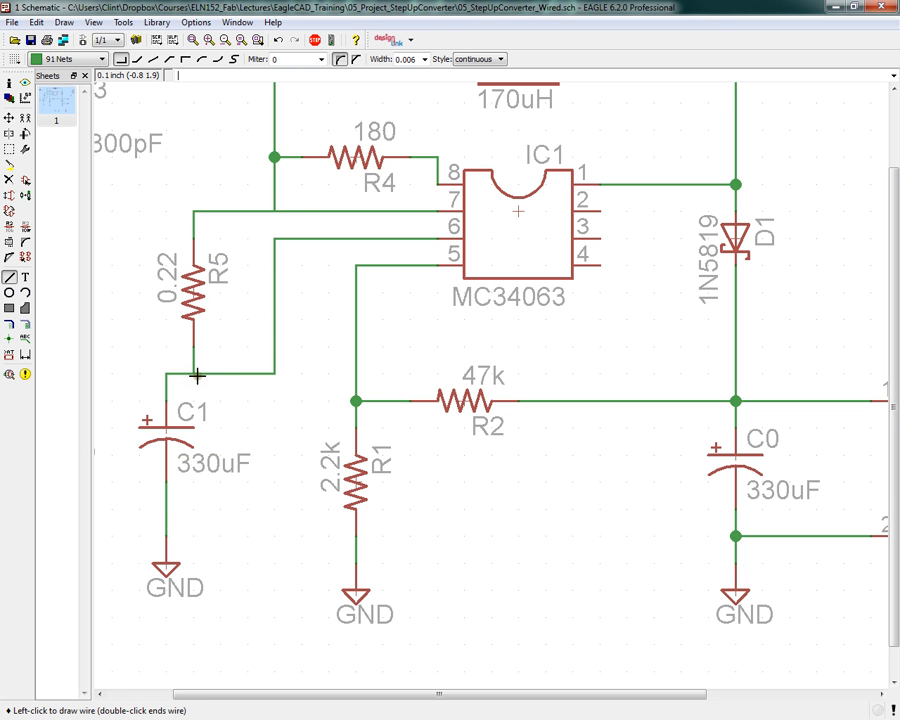
Place junctions below R5 on the C1 wire and where the L1 wire meets the IC1 pin 7 wire, and save the schematic.
{"action": "left_click", "coordinate": [9, 338]}
{"action": "left_click", "coordinate": [192, 372]}
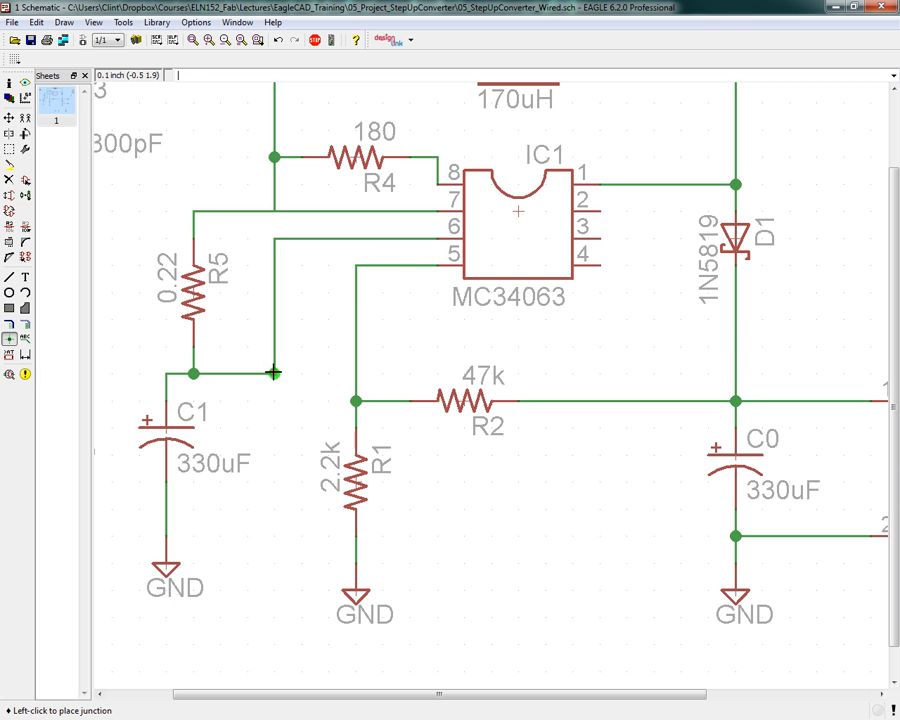
{"action": "left_click", "coordinate": [274, 211]}
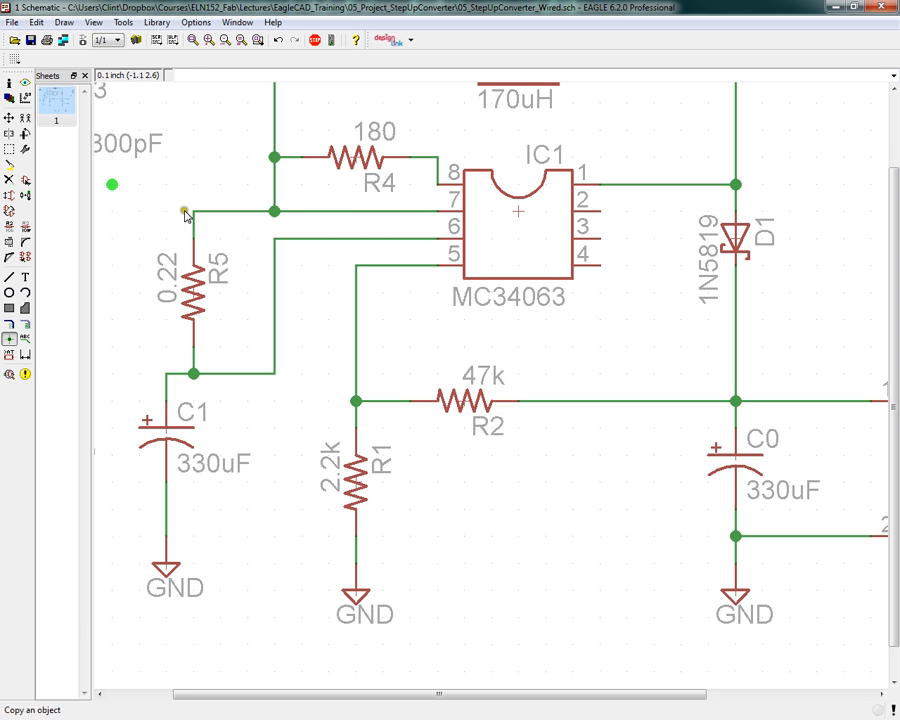
{"action": "left_click", "coordinate": [9, 117]}
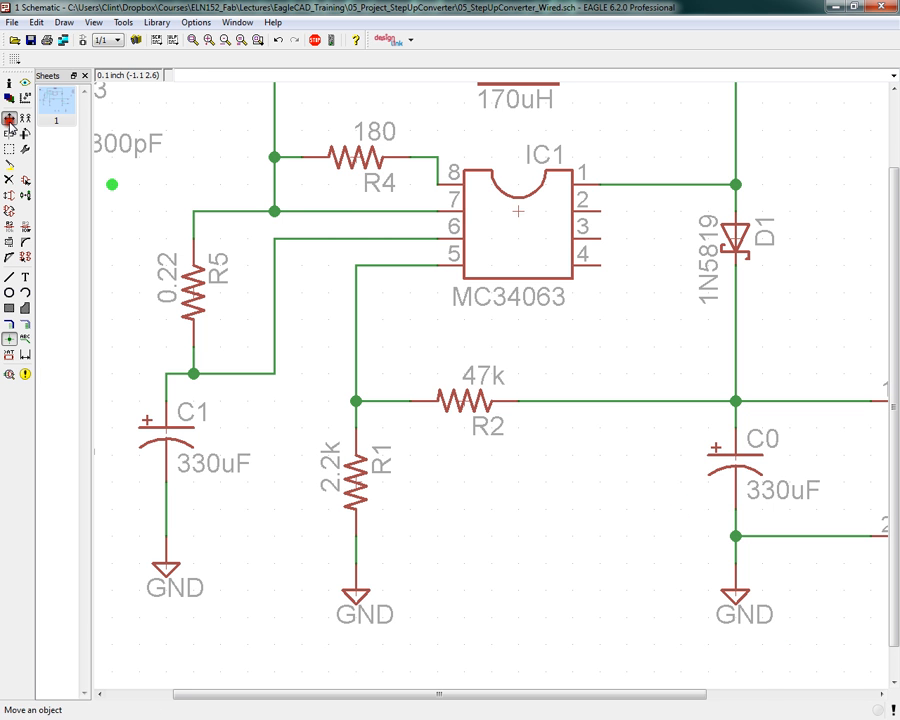
{"action": "left_click", "coordinate": [31, 42]}
Delete the unused 1300pF capacitor C3 and the unconnected GND symbol beside C1.
{"action": "scroll", "coordinate": [430, 364], "scroll_direction": "down", "scroll_amount": 3}
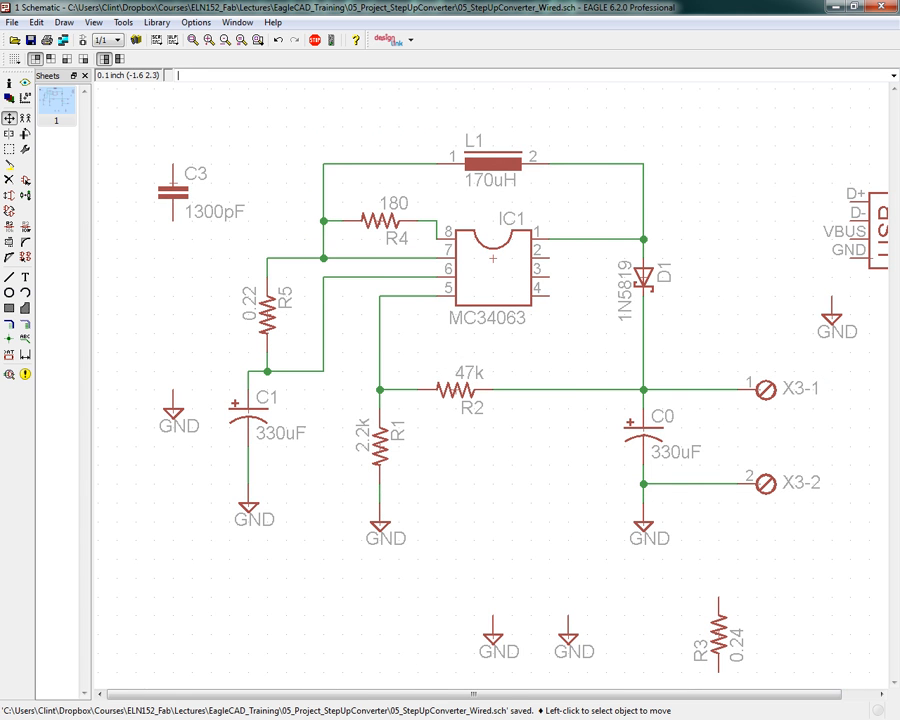
{"action": "left_click_drag", "start_coordinate": [0, 58], "coordinate": [0, 62]}
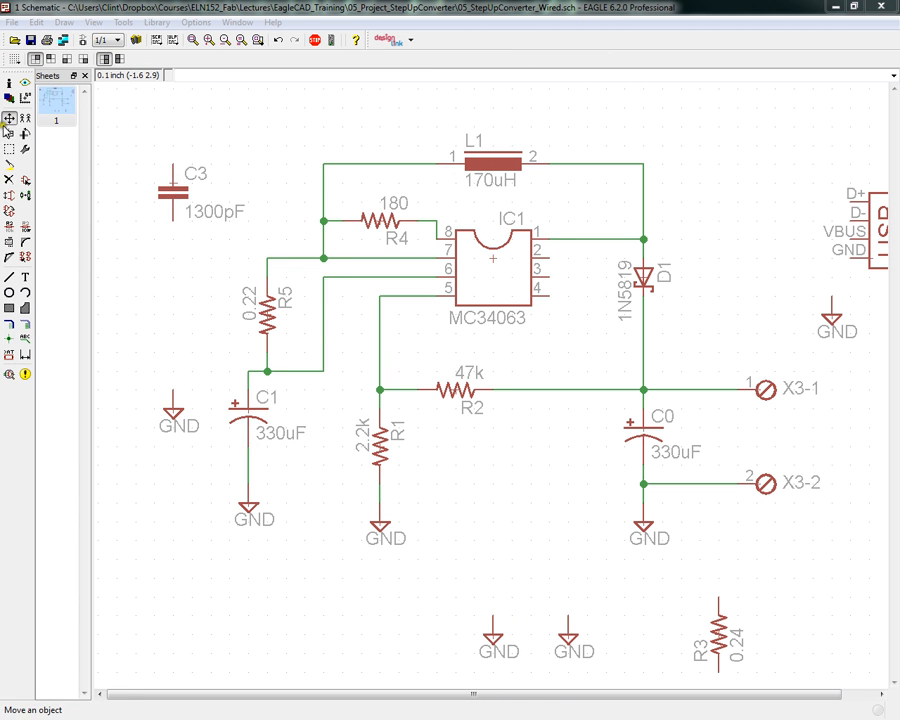
{"action": "left_click", "coordinate": [9, 180]}
{"action": "left_click", "coordinate": [173, 408]}
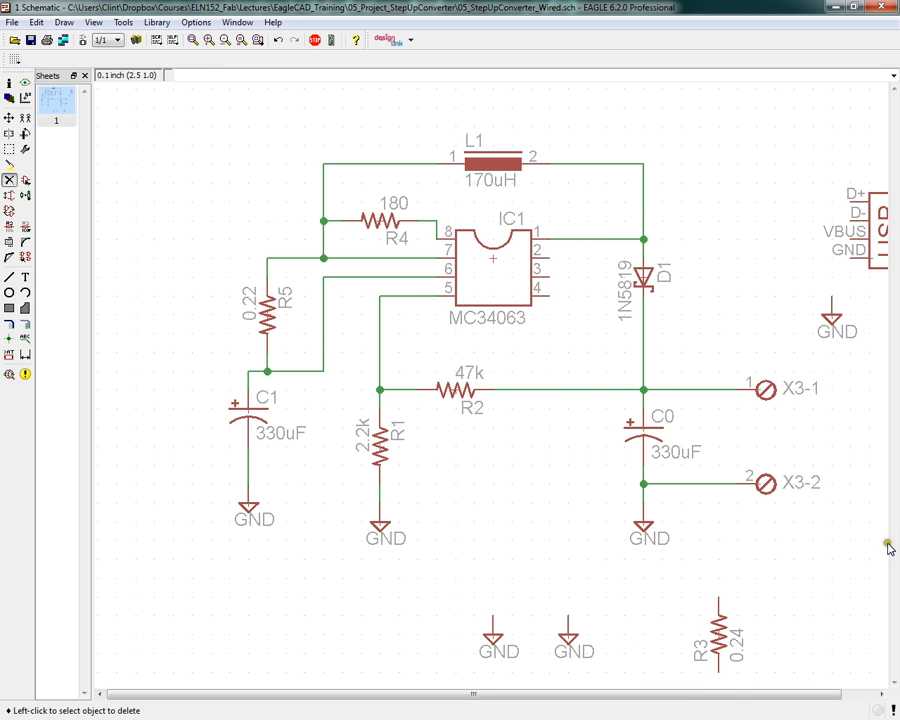
Delete the unused USB connector and the unconnected GND symbol near it.
{"action": "scroll", "coordinate": [641, 628], "scroll_direction": "down", "scroll_amount": 2}
{"action": "scroll", "coordinate": [646, 330], "scroll_direction": "up", "scroll_amount": 1}
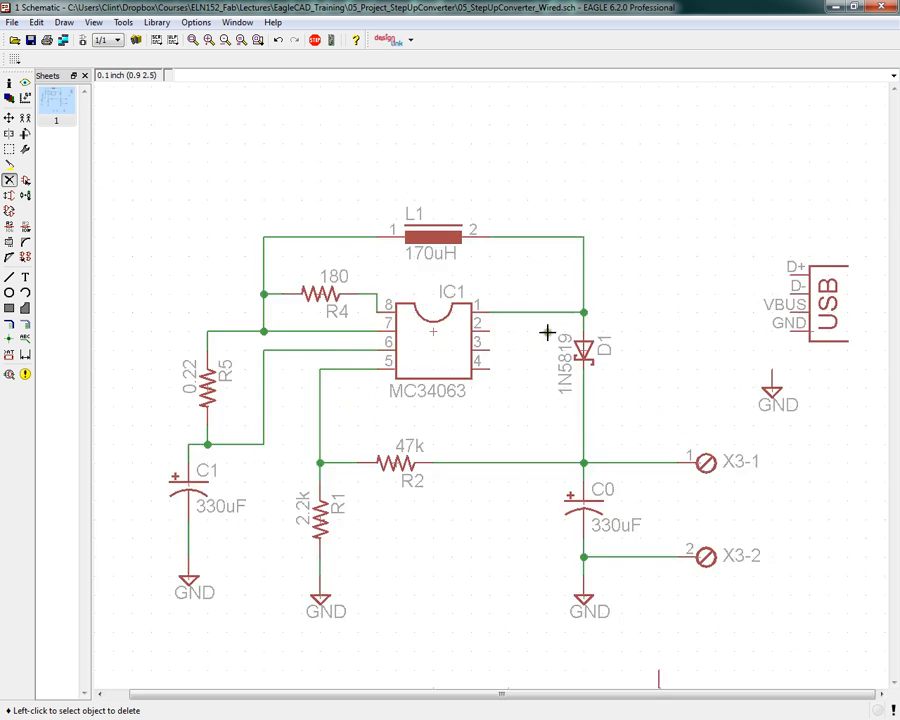
{"action": "scroll", "coordinate": [448, 341], "scroll_direction": "down", "scroll_amount": 1}
{"action": "scroll", "coordinate": [697, 331], "scroll_direction": "up", "scroll_amount": 1}
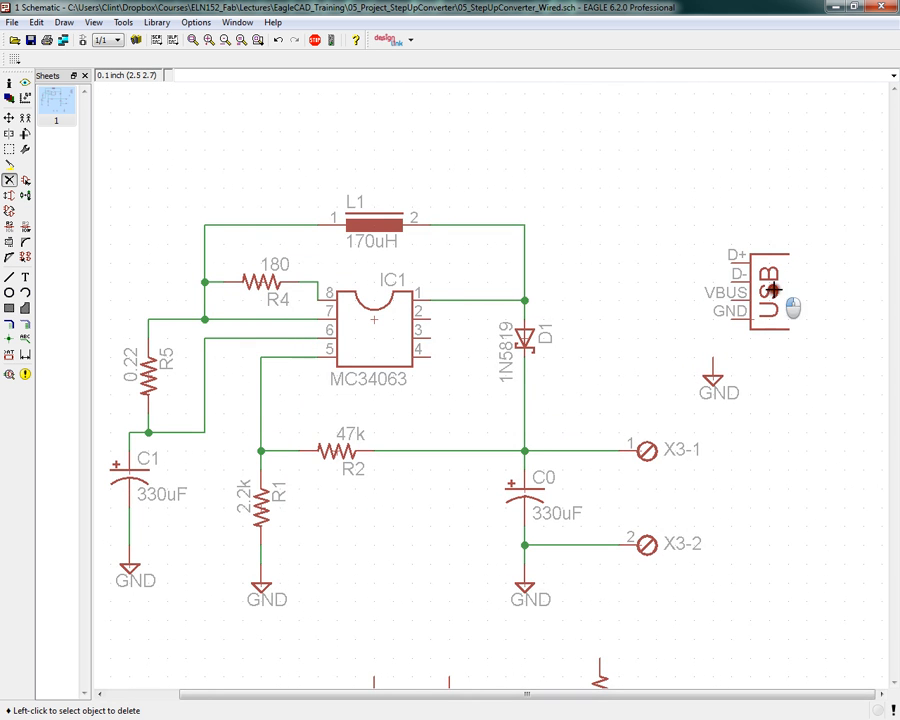
{"action": "scroll", "coordinate": [748, 299], "scroll_direction": "down", "scroll_amount": 2}
{"action": "scroll", "coordinate": [750, 328], "scroll_direction": "up", "scroll_amount": 6}
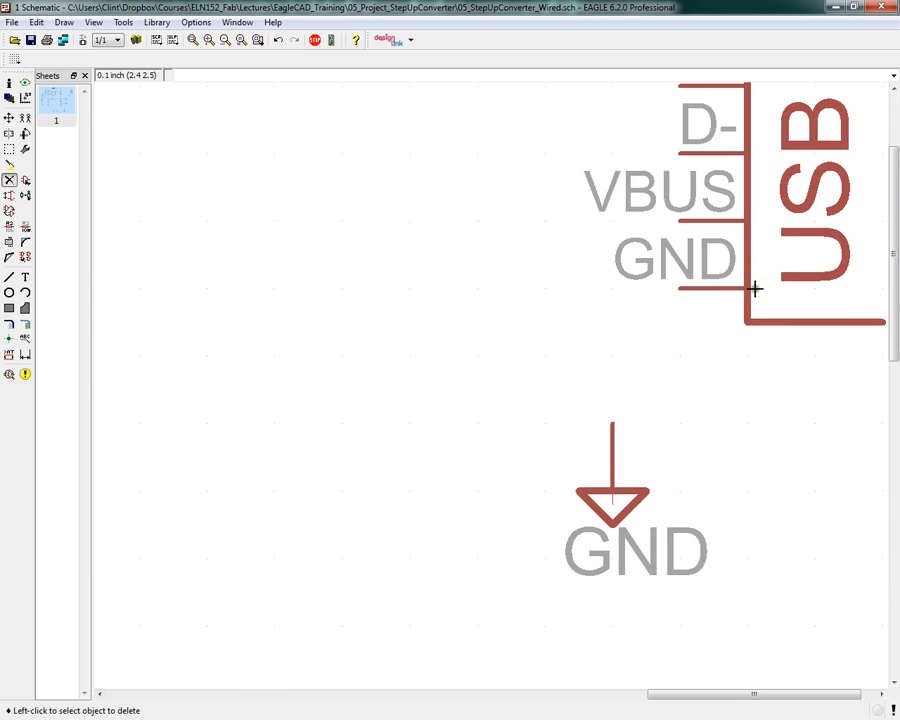
{"action": "left_click", "coordinate": [753, 289]}
{"action": "scroll", "coordinate": [250, 368], "scroll_direction": "down", "scroll_amount": 5}
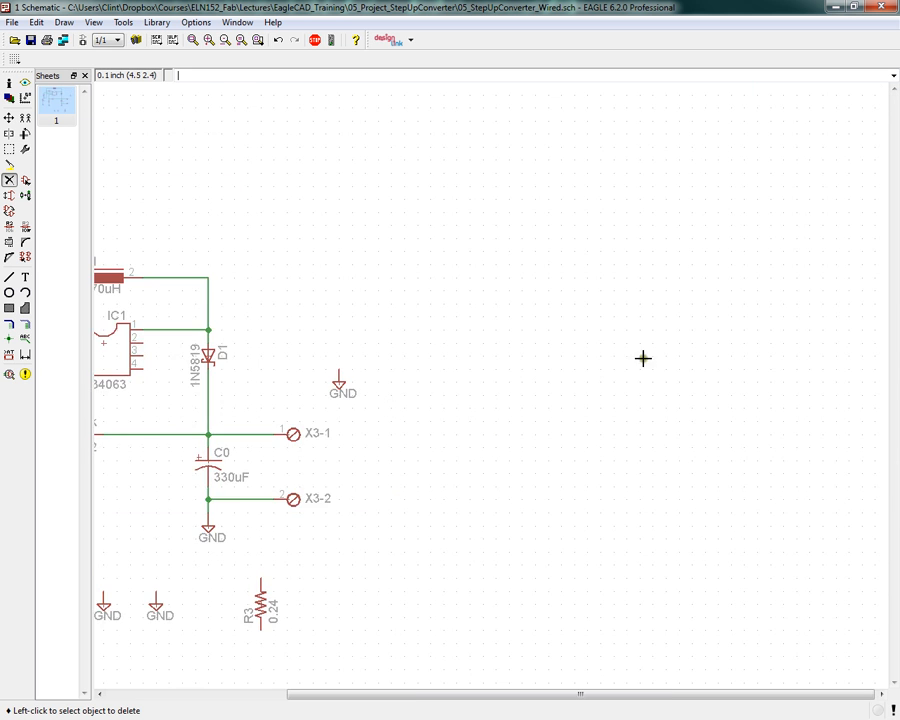
{"action": "scroll", "coordinate": [356, 410], "scroll_direction": "down", "scroll_amount": 1}
{"action": "scroll", "coordinate": [356, 410], "scroll_direction": "up", "scroll_amount": 2}
{"action": "left_click", "coordinate": [704, 302]}
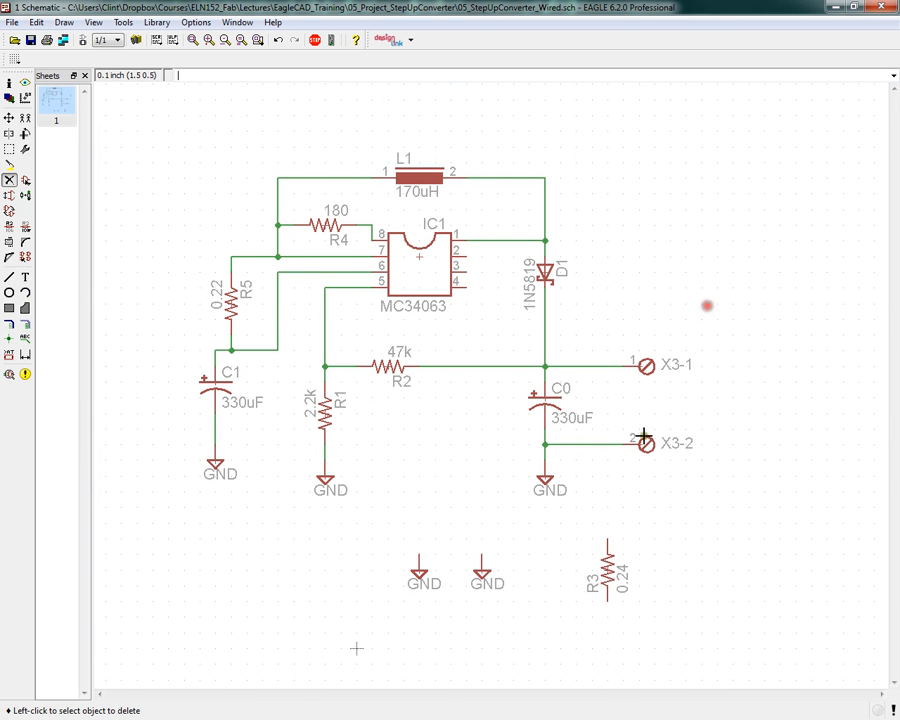
Delete the unused resistor R3 and the two unconnected GND symbols below the circuit.
{"action": "left_click", "coordinate": [600, 572]}
{"action": "left_click", "coordinate": [478, 573]}
{"action": "left_click", "coordinate": [415, 573]}
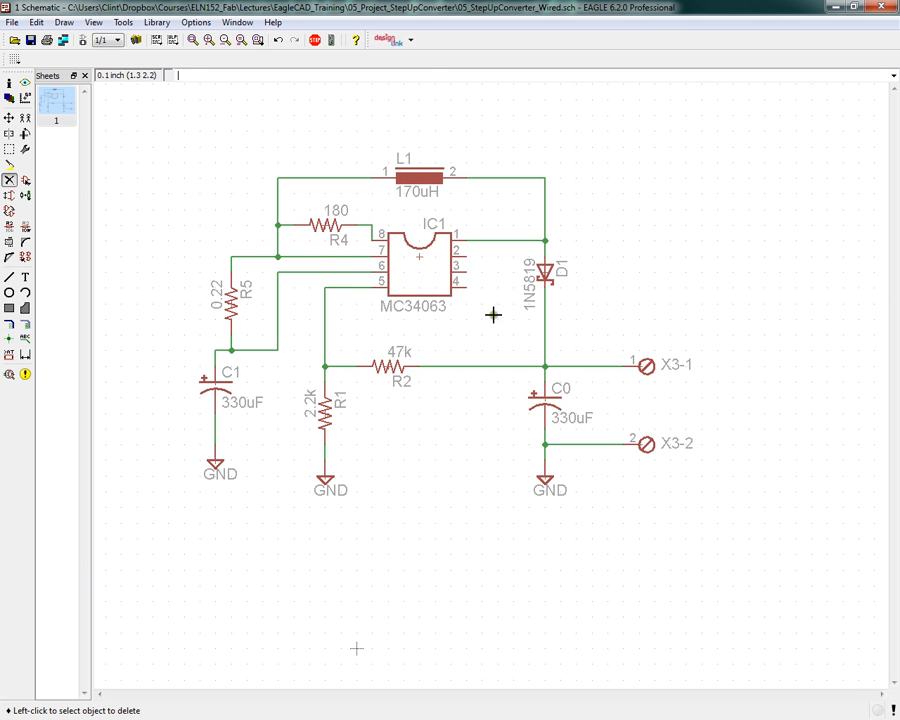
Restore the schematic window from full screen and enlarge it so the whole circuit is readable over the desktop.
{"action": "left_click", "coordinate": [424, 72]}
{"action": "left_click_drag", "start_coordinate": [444, 14], "coordinate": [482, 95]}
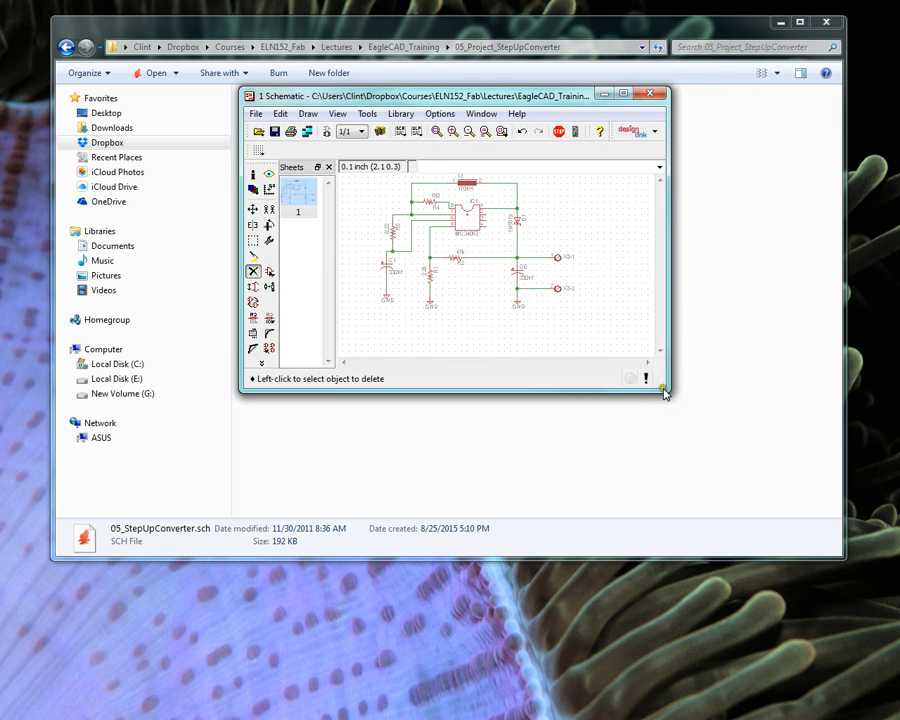
{"action": "left_click_drag", "start_coordinate": [664, 391], "coordinate": [866, 621]}
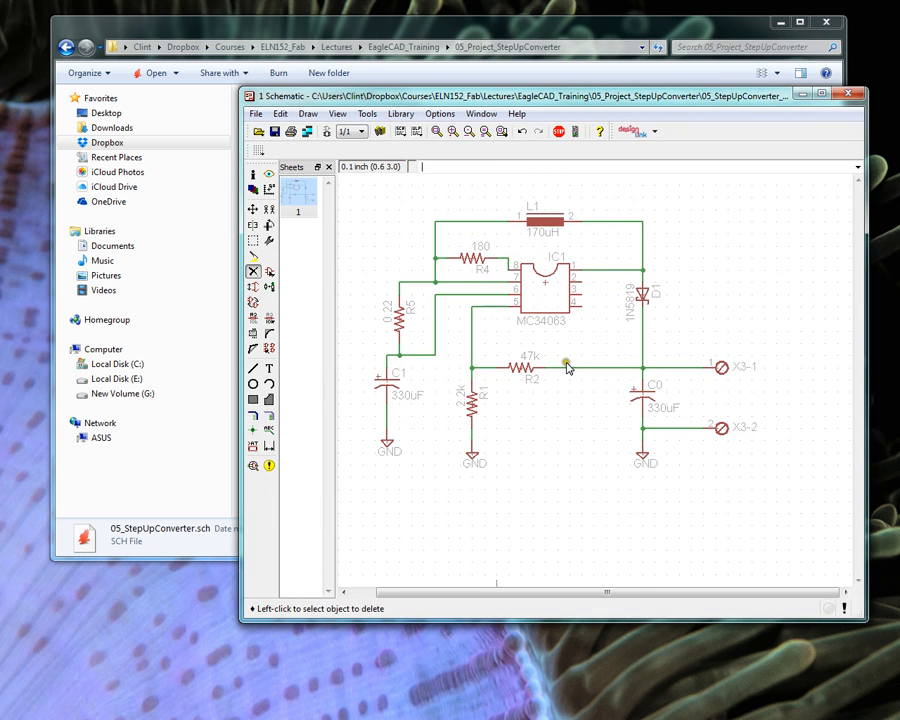
Arrange the PDF datasheet's step-up converter circuit beside the schematic window so the two can be compared.
{"action": "left_click_drag", "start_coordinate": [531, 90], "coordinate": [696, 139]}
{"action": "left_click_drag", "start_coordinate": [0, 74], "coordinate": [177, 85]}
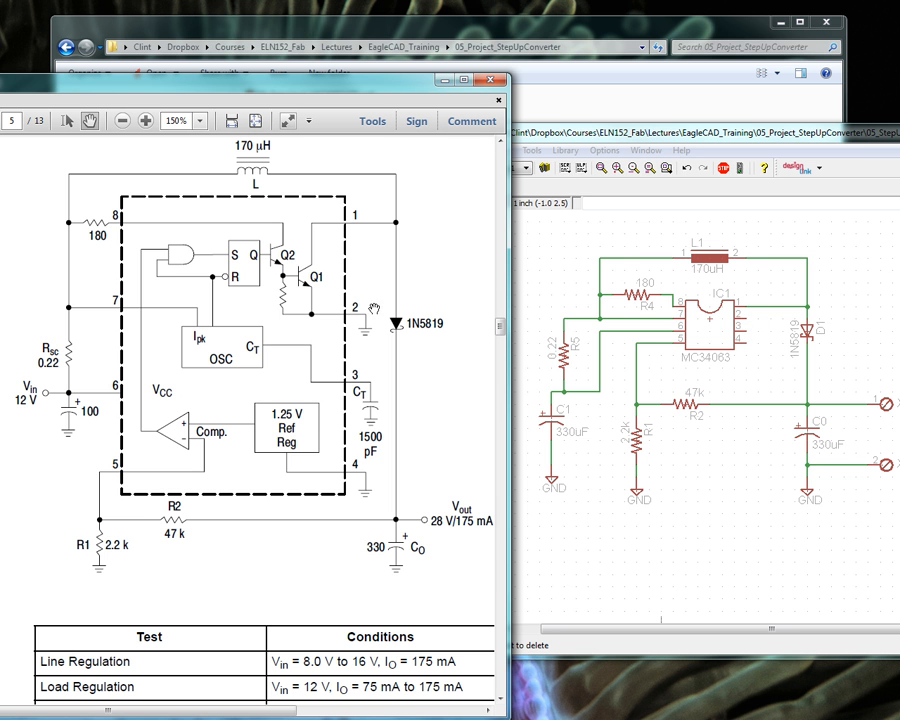
{"action": "scroll", "coordinate": [385, 321], "scroll_direction": "up", "scroll_amount": 1}
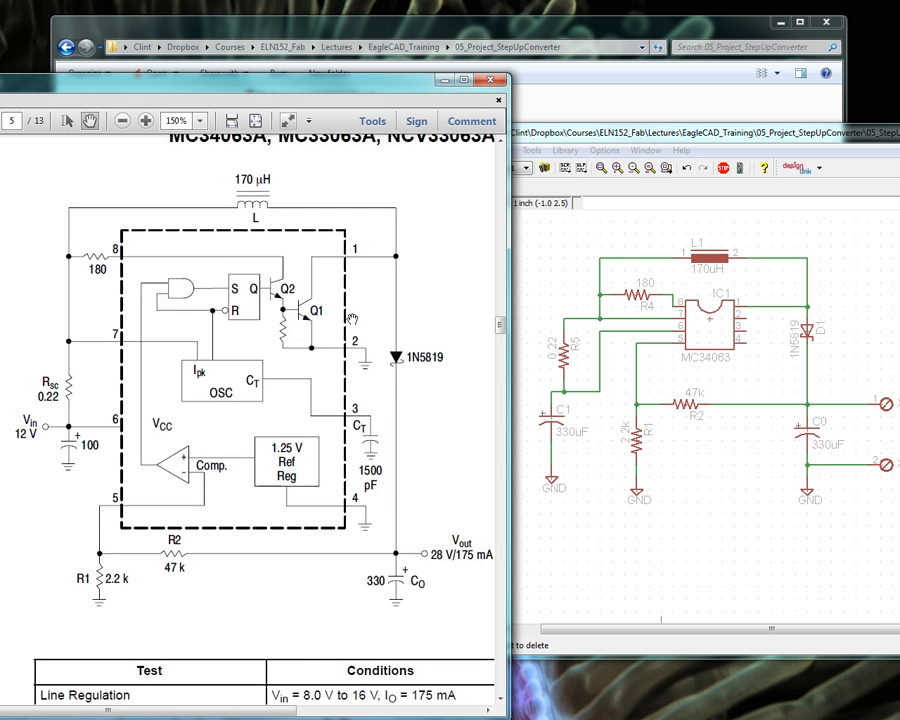
{"action": "scroll", "coordinate": [350, 340], "scroll_direction": "down", "scroll_amount": 1}
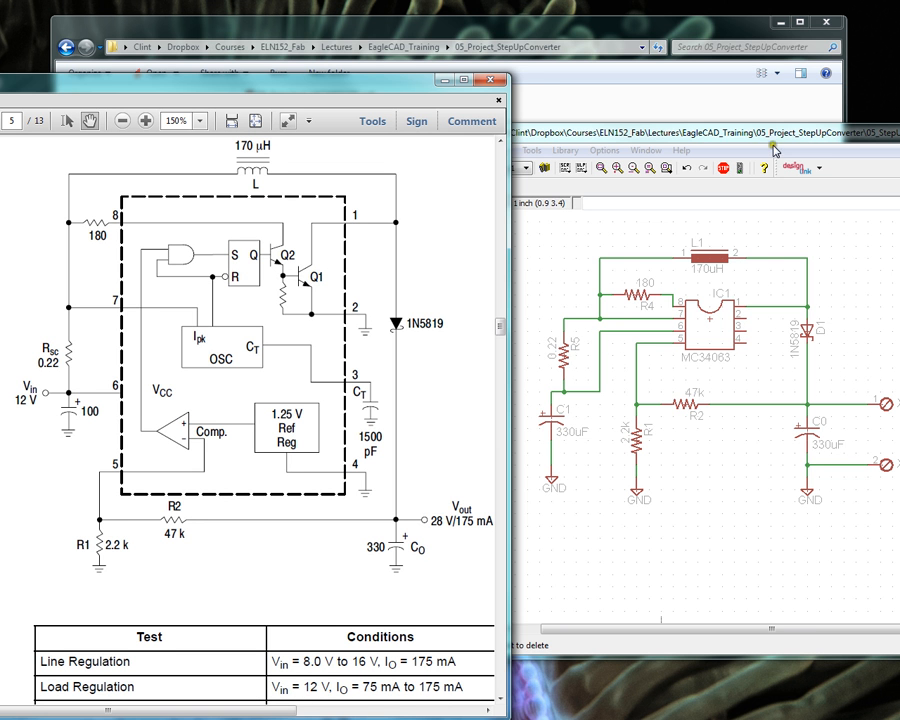
{"action": "left_click_drag", "start_coordinate": [772, 144], "coordinate": [667, 144]}
Copy the GND symbol below R1 and place the copy below and to the right of IC1's pin 4.
{"action": "scroll", "coordinate": [740, 320], "scroll_direction": "up", "scroll_amount": 4}
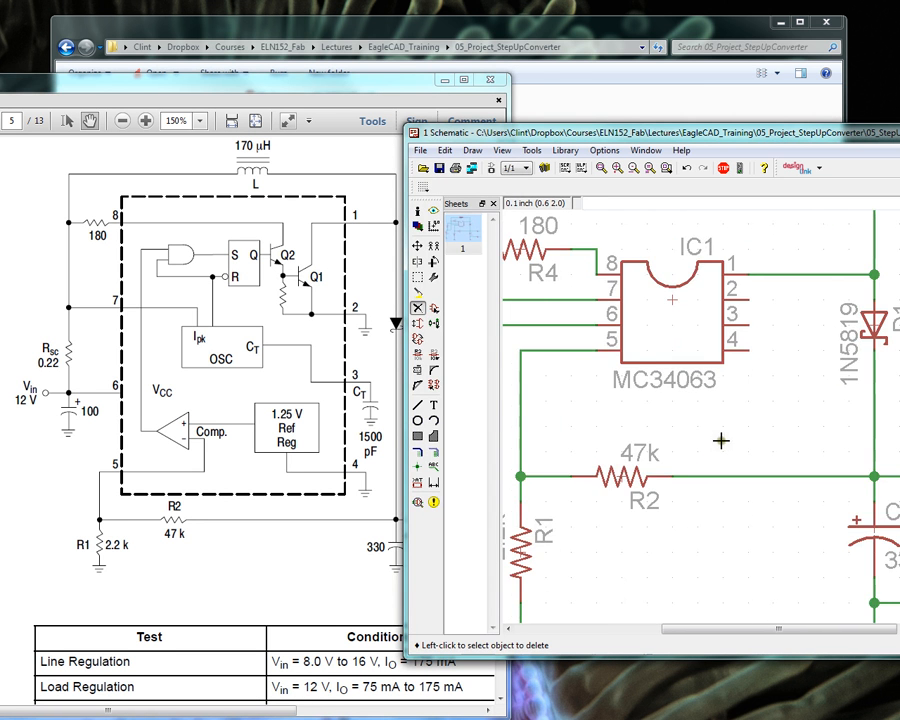
{"action": "scroll", "coordinate": [721, 440], "scroll_direction": "down", "scroll_amount": 2}
{"action": "right_click", "coordinate": [553, 341]}
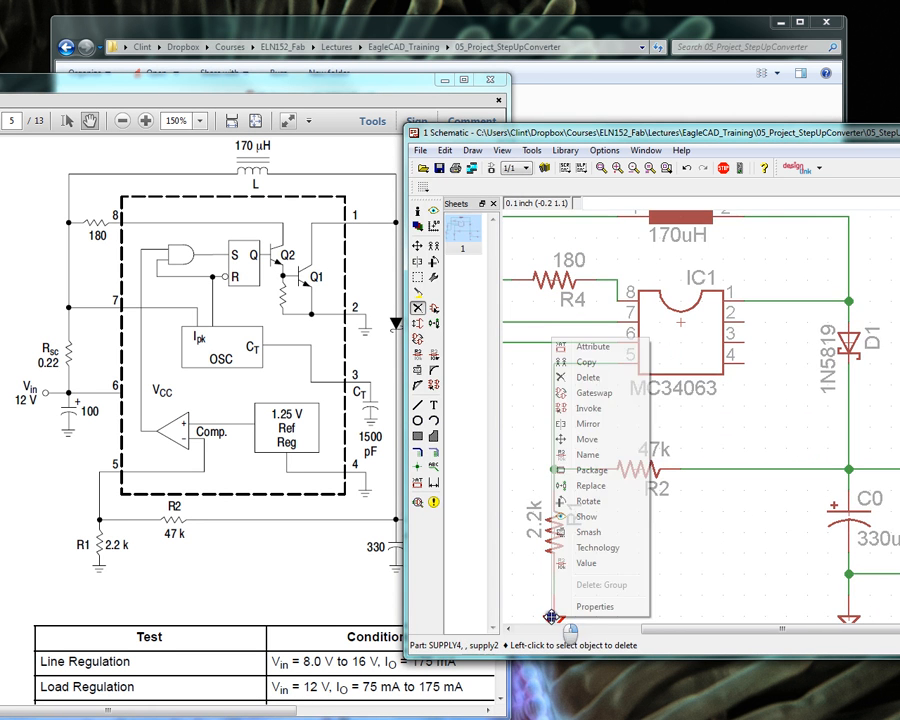
{"action": "left_click", "coordinate": [592, 369]}
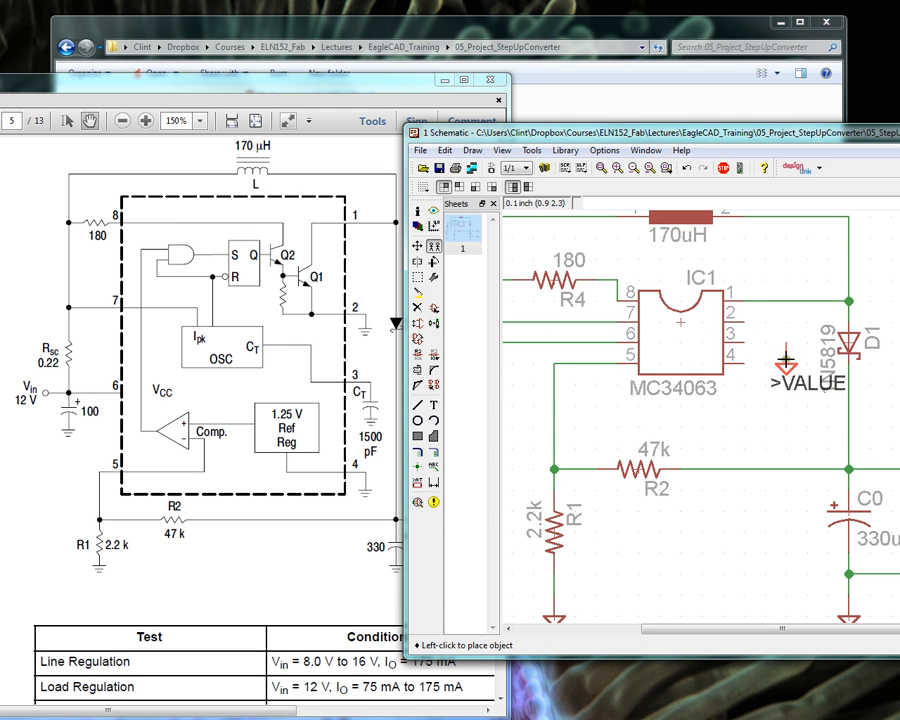
{"action": "left_click", "coordinate": [790, 428]}
Draw a net from the new GND symbol up to pin 2 of IC1.
{"action": "left_click", "coordinate": [418, 405]}
{"action": "left_click", "coordinate": [786, 406]}
{"action": "left_click", "coordinate": [743, 354]}
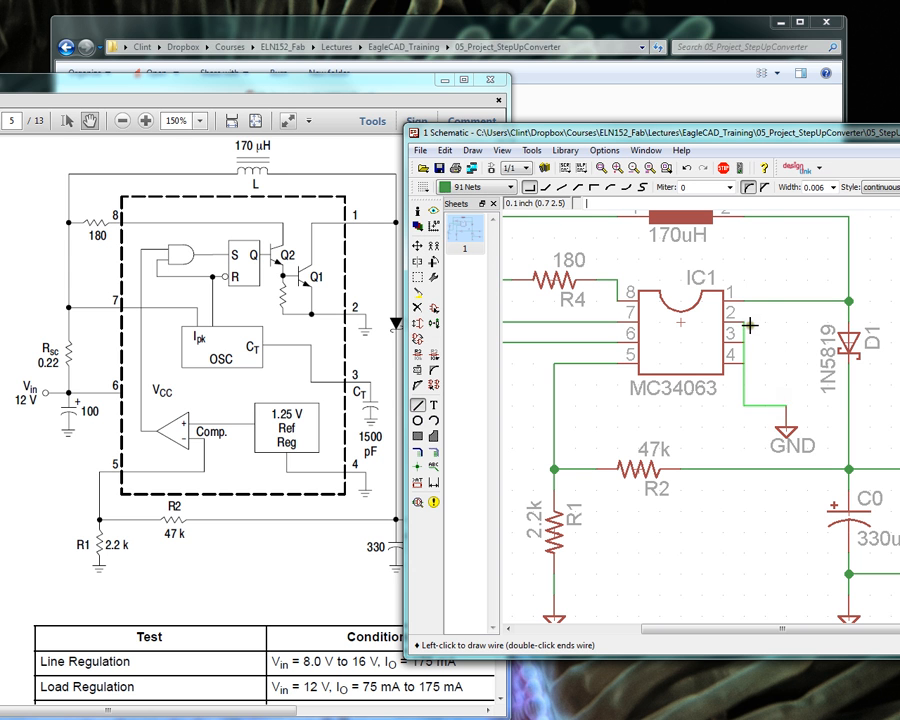
{"action": "left_click", "coordinate": [785, 323]}
{"action": "left_click", "coordinate": [744, 321]}
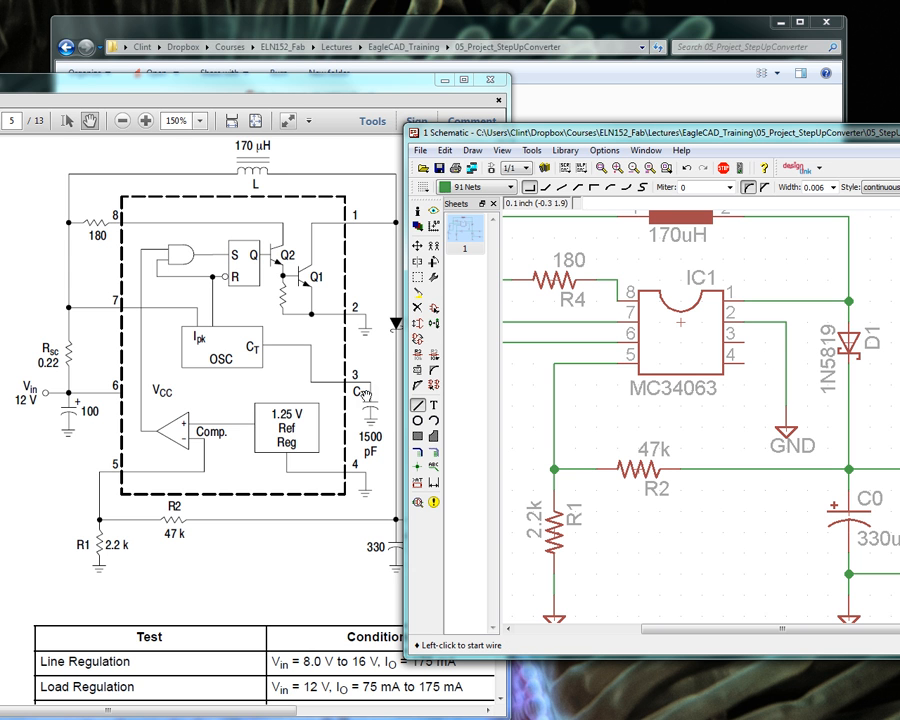
Copy capacitor C0 to the free area between R1 and C0, and set the copy's value to 1500pF.
{"action": "right_click", "coordinate": [851, 517]}
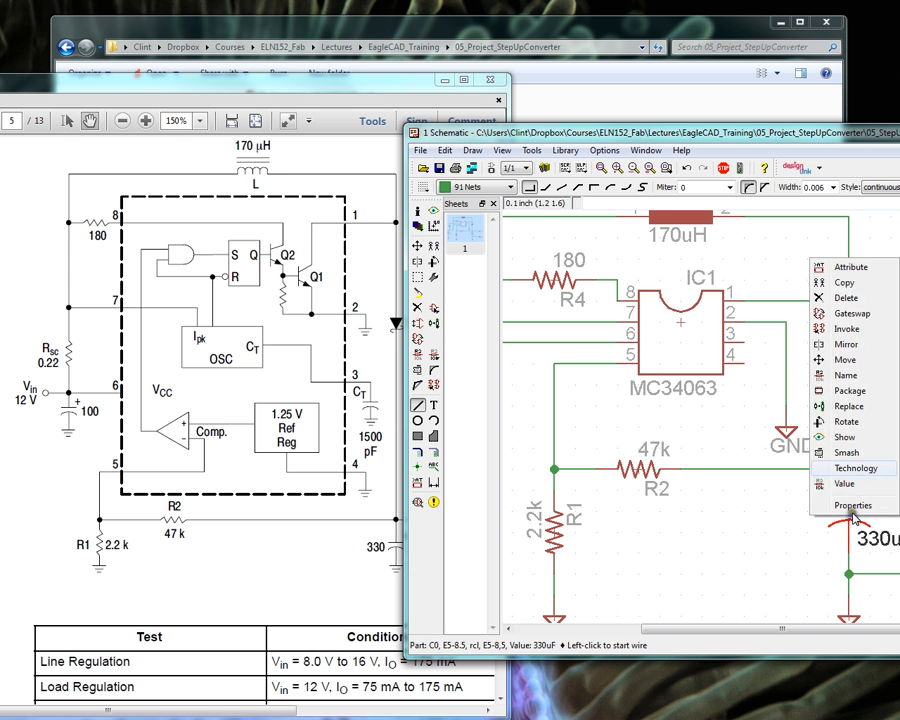
{"action": "left_click", "coordinate": [828, 280]}
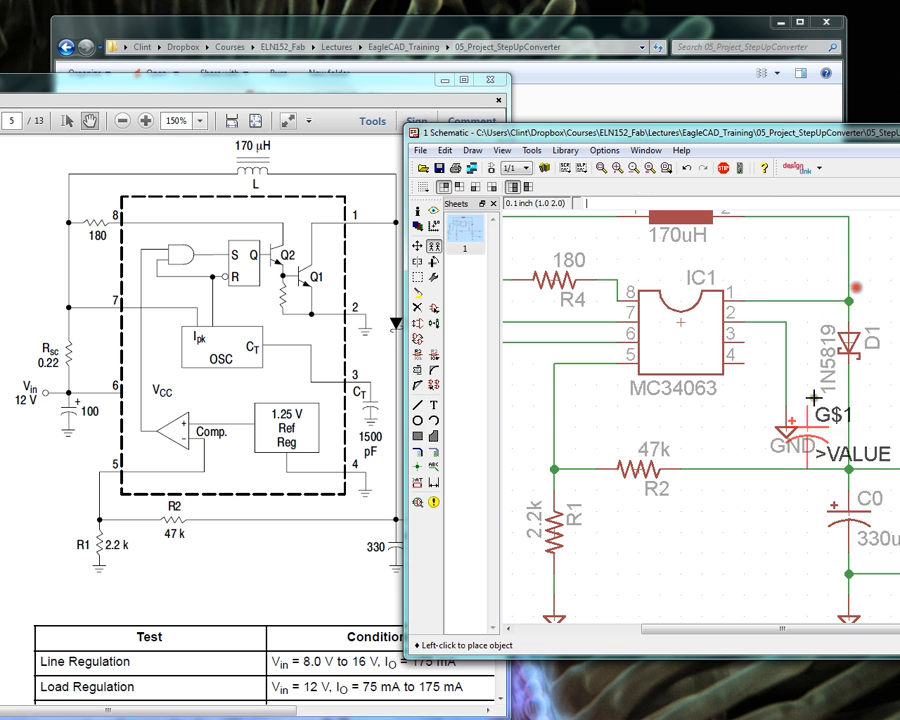
{"action": "left_click", "coordinate": [745, 521]}
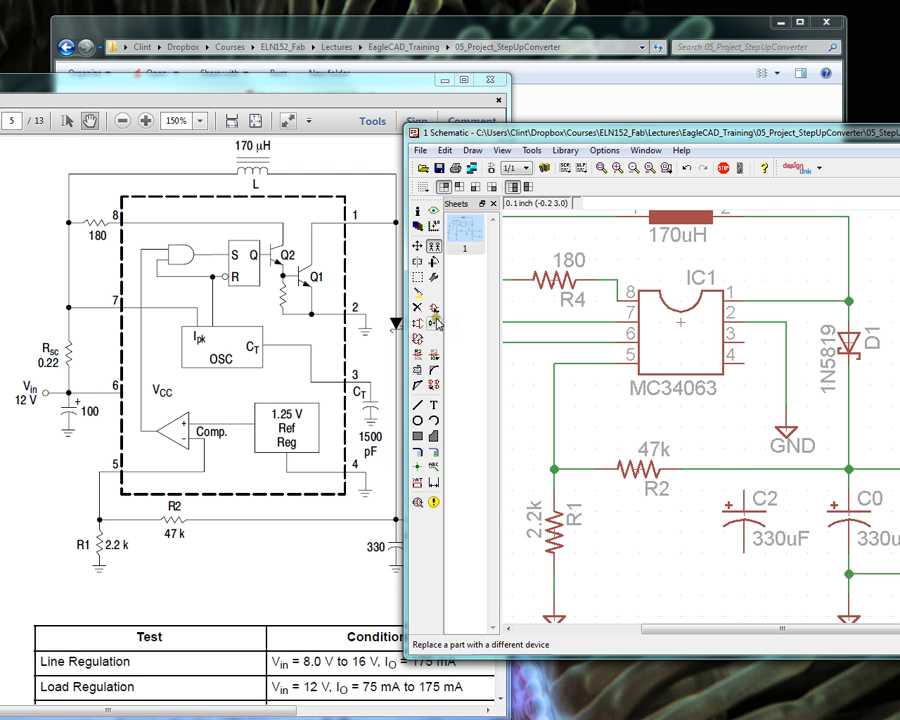
{"action": "left_click", "coordinate": [435, 366]}
{"action": "left_click", "coordinate": [742, 521]}
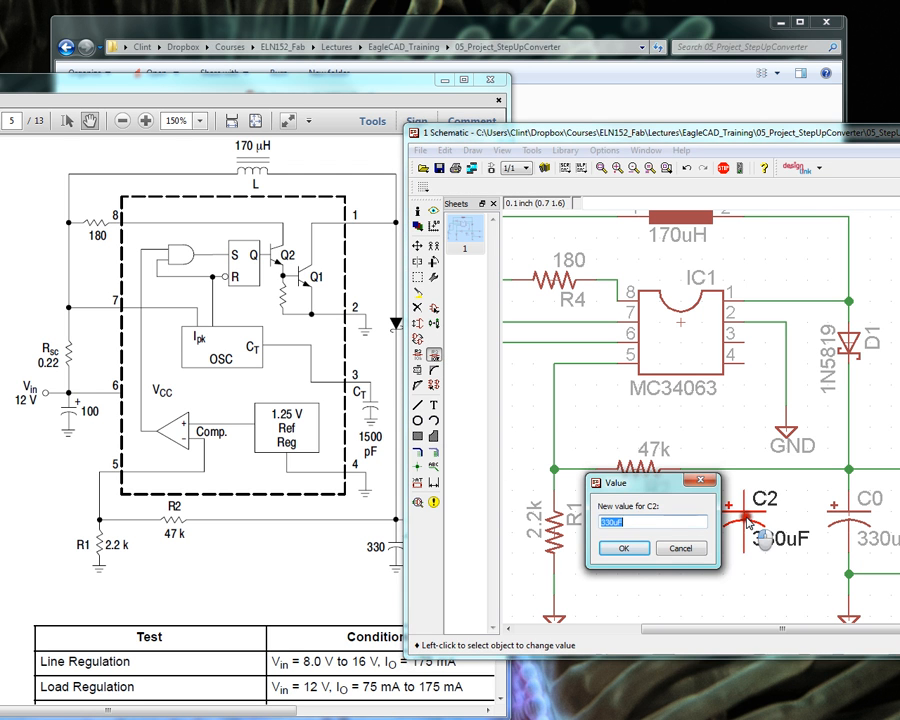
{"action": "left_click", "coordinate": [674, 536]}
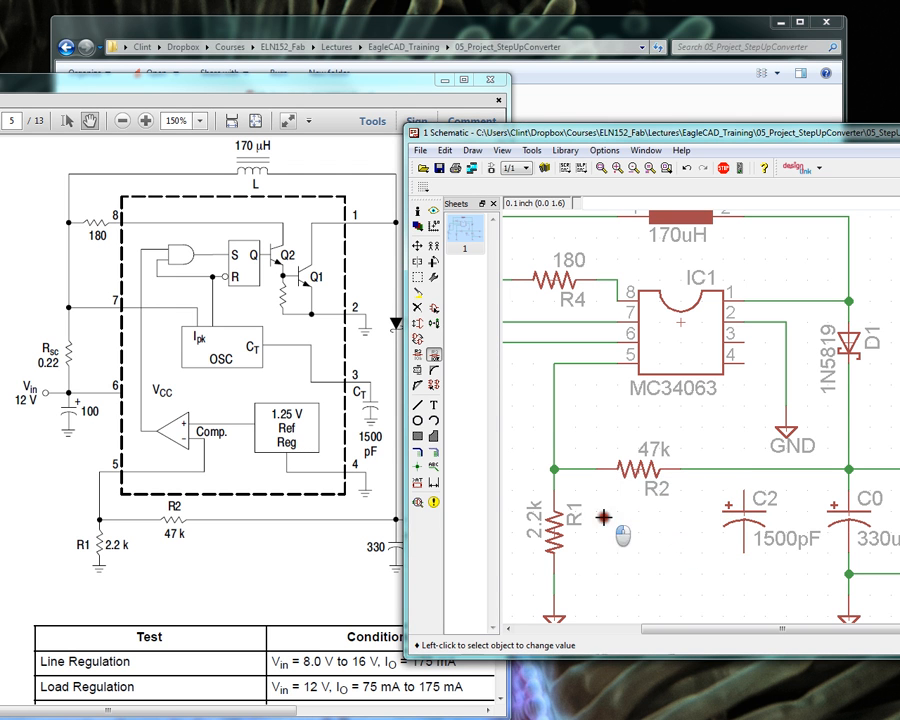
{"action": "left_click", "coordinate": [542, 464]}
Move pin 2's GND symbol one grid step to the right and realign the wire corner above it.
{"action": "left_click", "coordinate": [418, 404]}
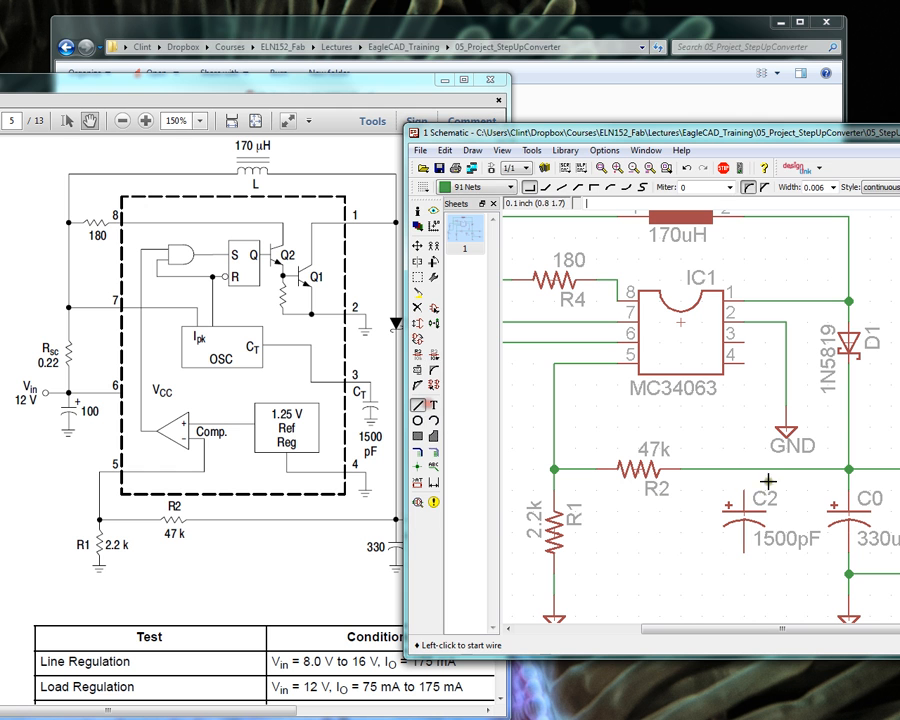
{"action": "right_click", "coordinate": [787, 433]}
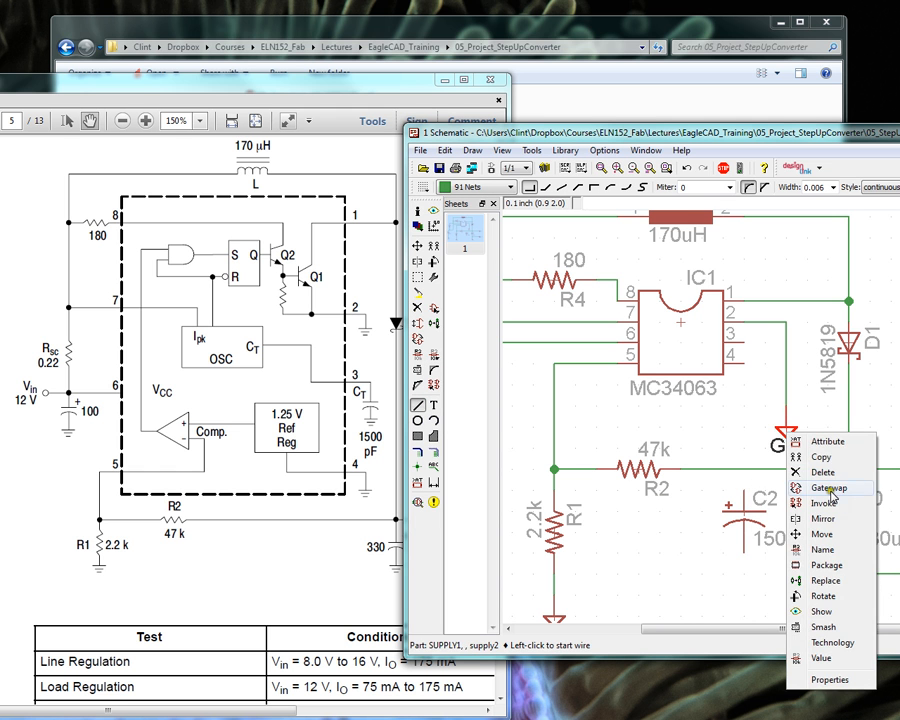
{"action": "left_click", "coordinate": [821, 534]}
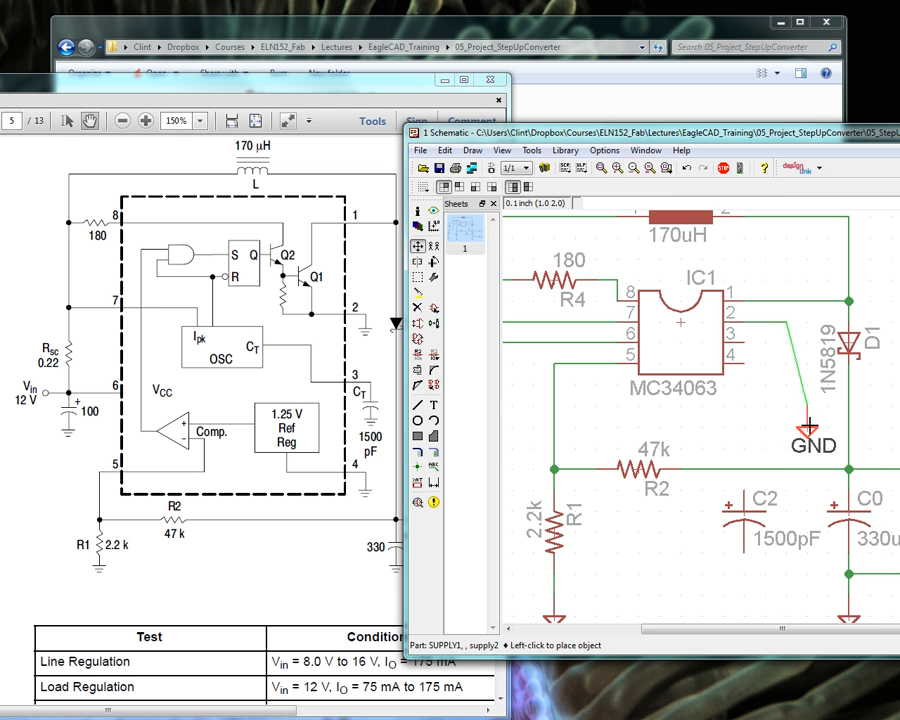
{"action": "left_click", "coordinate": [808, 420]}
{"action": "left_click", "coordinate": [794, 317]}
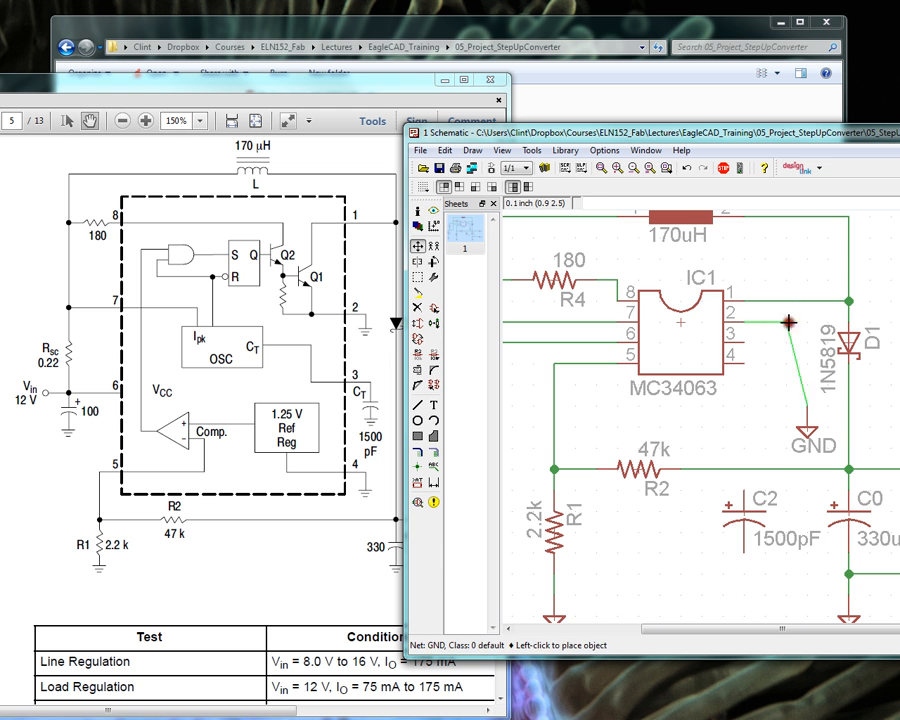
{"action": "left_click", "coordinate": [807, 323]}
Shift capacitor C2 one grid step right and down, and wire its positive lead to pin 3 of IC1.
{"action": "left_click", "coordinate": [745, 517]}
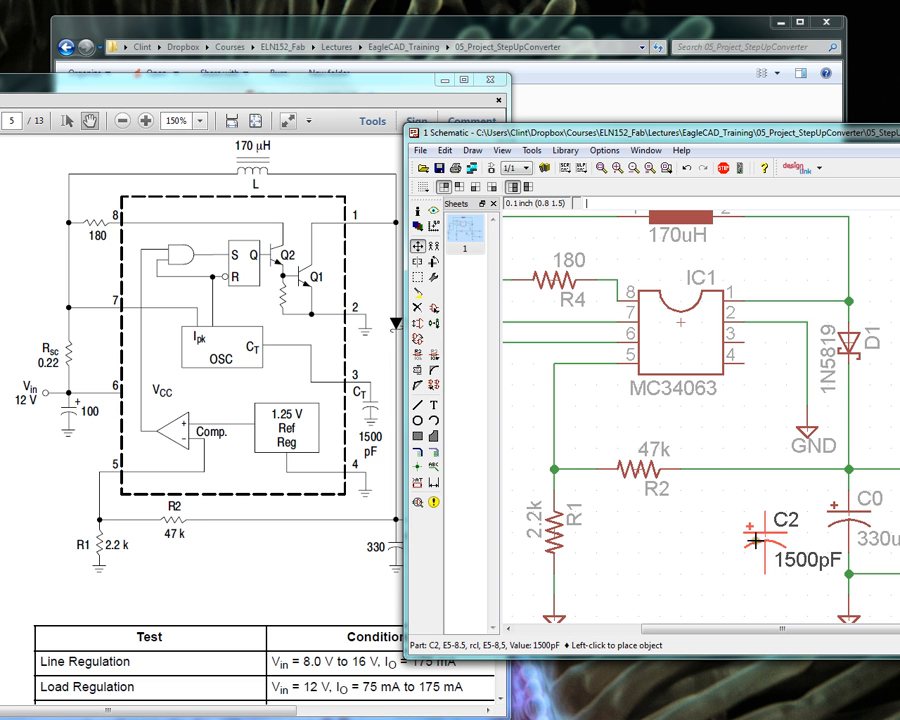
{"action": "left_click", "coordinate": [755, 541]}
{"action": "left_click", "coordinate": [418, 404]}
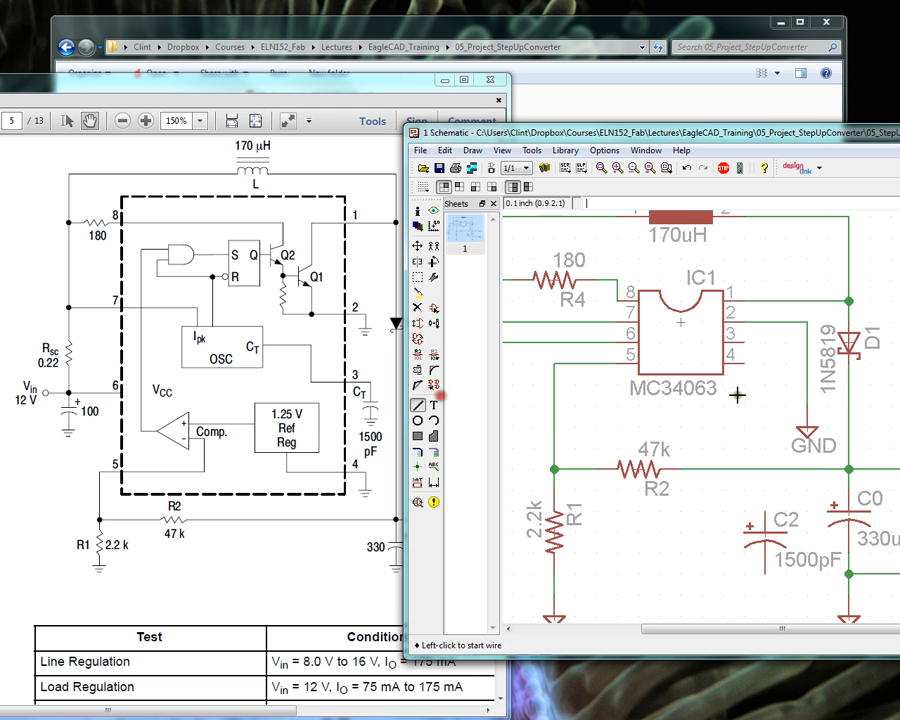
{"action": "left_click", "coordinate": [766, 512]}
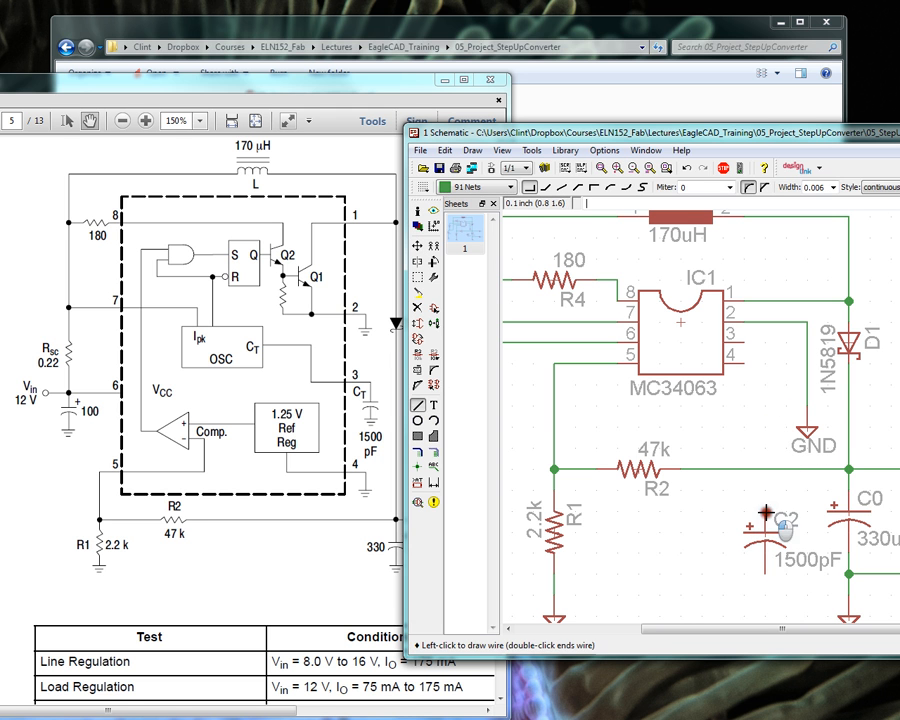
{"action": "left_click", "coordinate": [767, 444]}
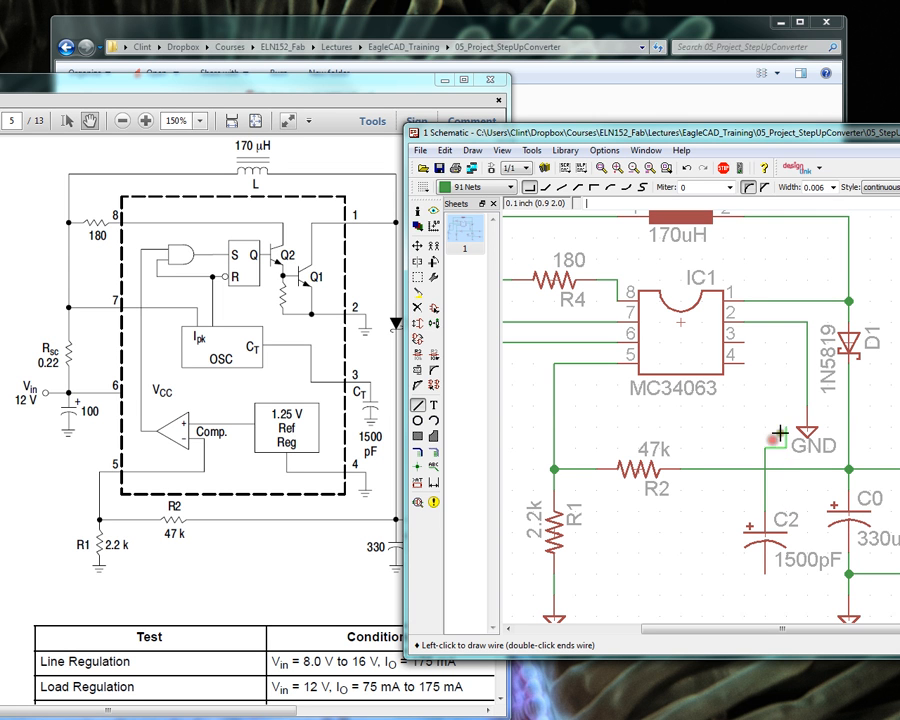
{"action": "left_click", "coordinate": [746, 342]}
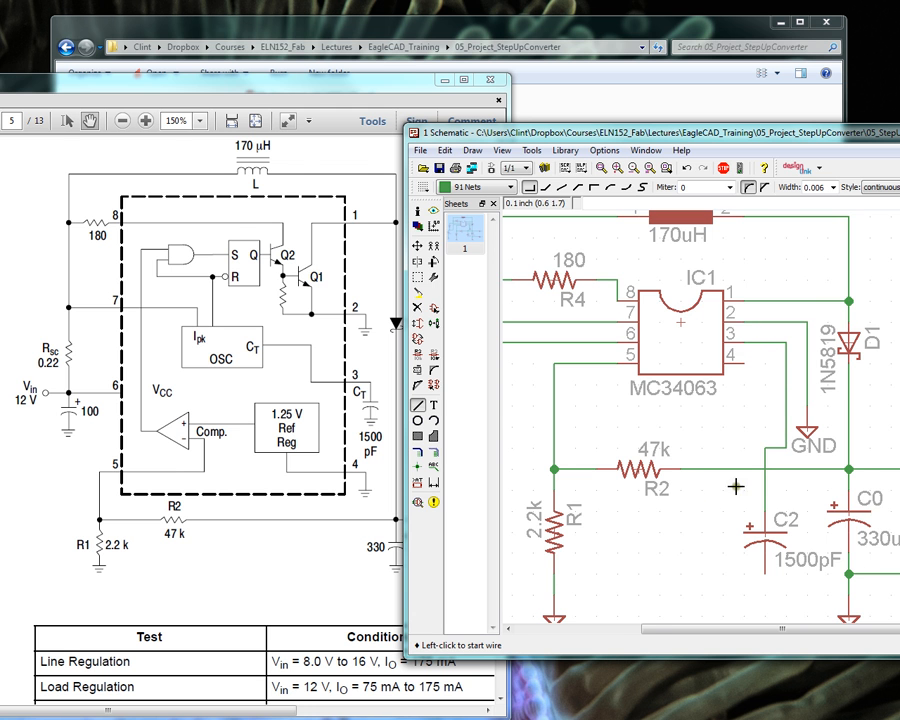
Copy the GND symbol under C0 to below C2 and wire it to C2's lower lead.
{"action": "scroll", "coordinate": [700, 483], "scroll_direction": "down", "scroll_amount": 1}
{"action": "right_click", "coordinate": [828, 598]}
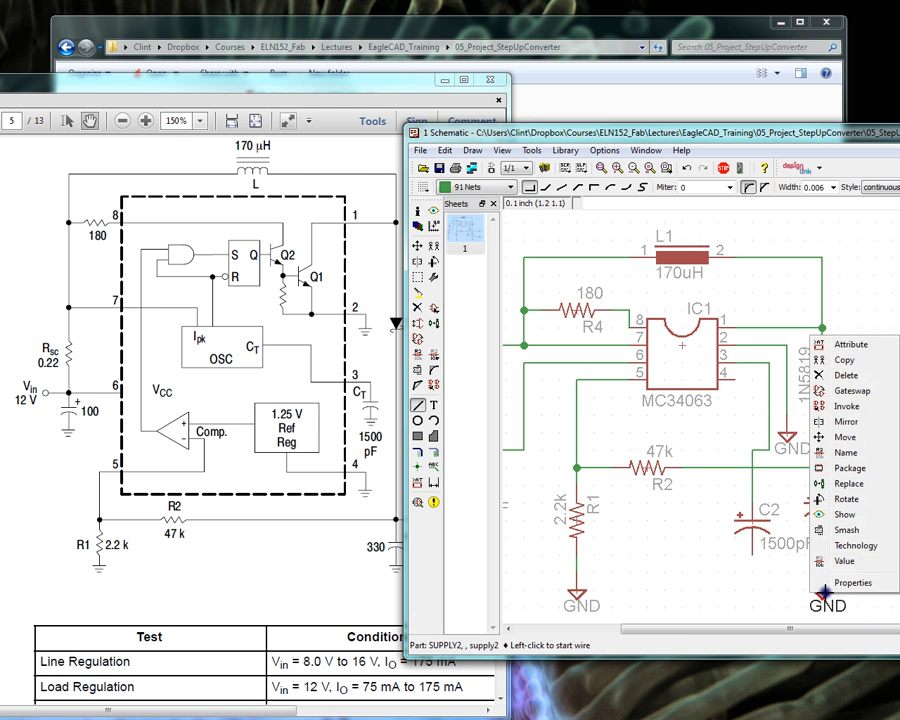
{"action": "left_click", "coordinate": [845, 359]}
{"action": "left_click", "coordinate": [757, 592]}
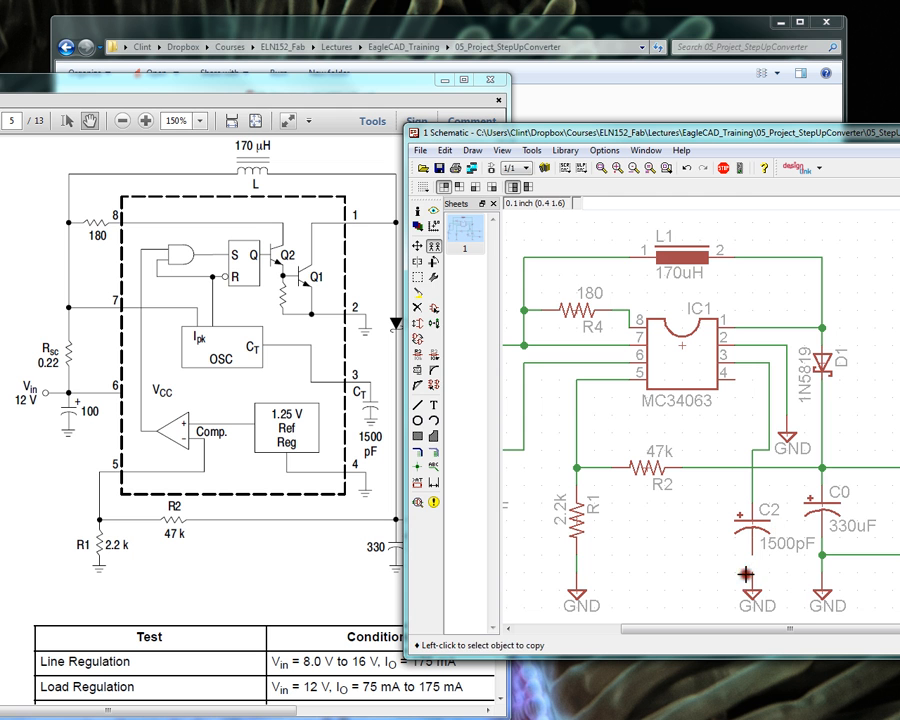
{"action": "left_click", "coordinate": [418, 404]}
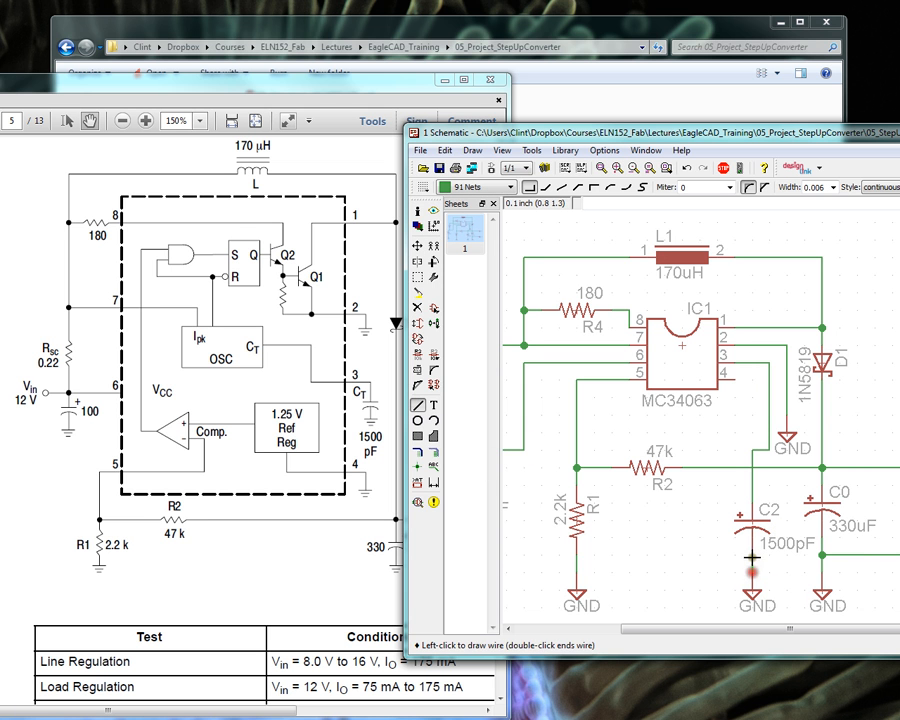
{"action": "left_click", "coordinate": [751, 552]}
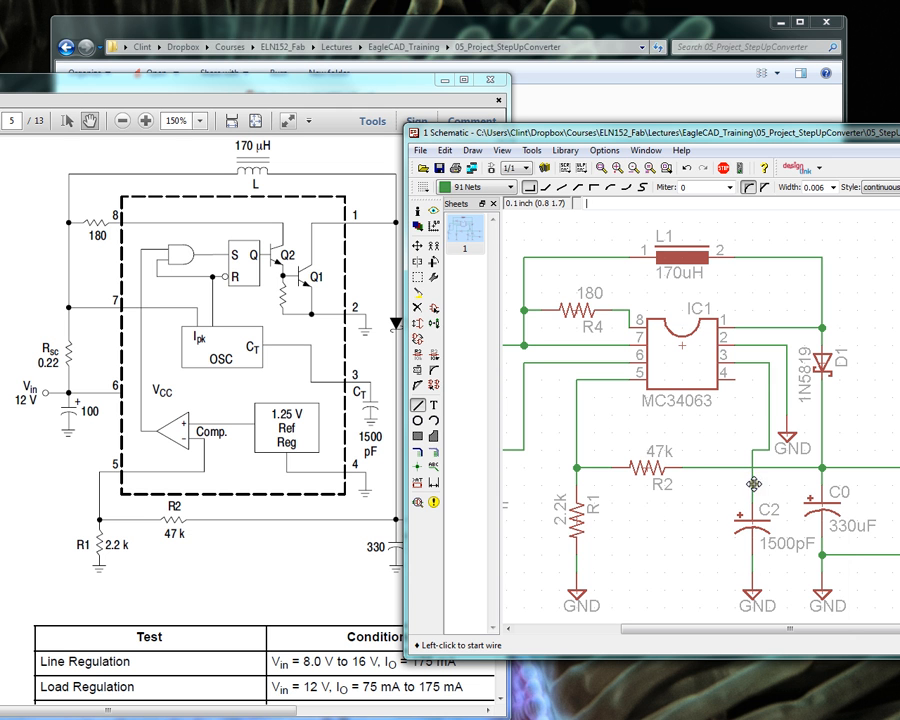
{"action": "right_click", "coordinate": [753, 484]}
{"action": "left_click", "coordinate": [772, 569]}
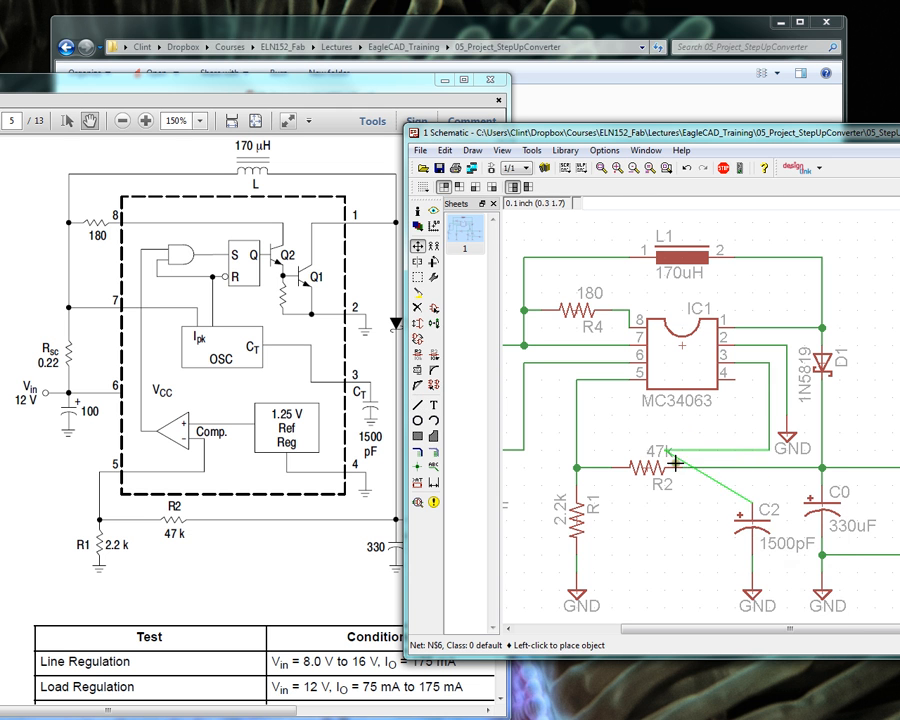
{"action": "left_click", "coordinate": [752, 467]}
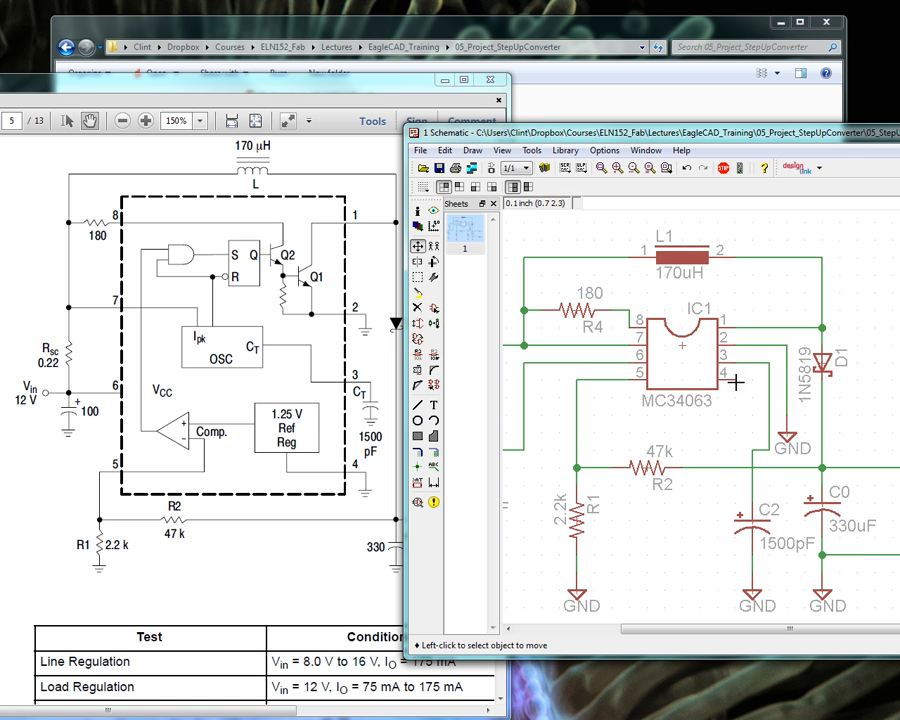
Copy pin 2's GND symbol to just below IC1 and wire pin 4 to the copy.
{"action": "right_click", "coordinate": [789, 434]}
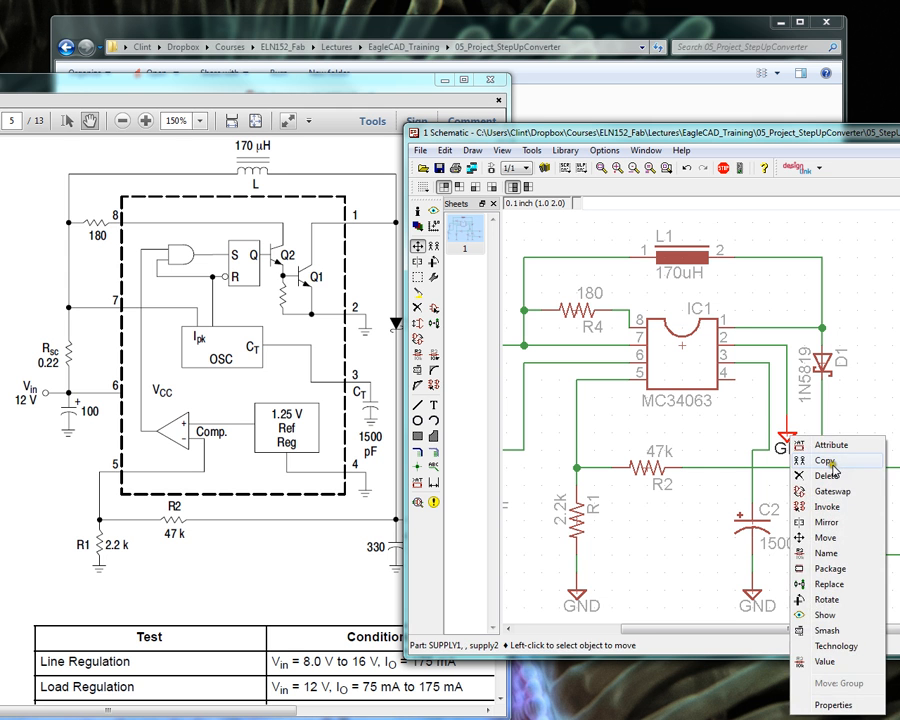
{"action": "left_click", "coordinate": [824, 459]}
{"action": "left_click", "coordinate": [701, 435]}
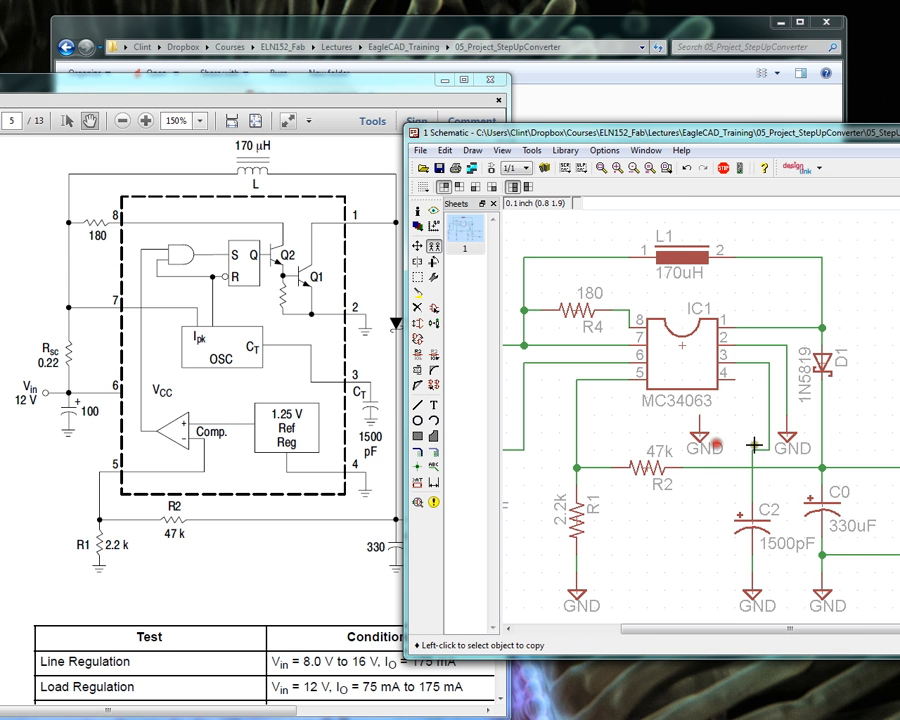
{"action": "left_click", "coordinate": [421, 408]}
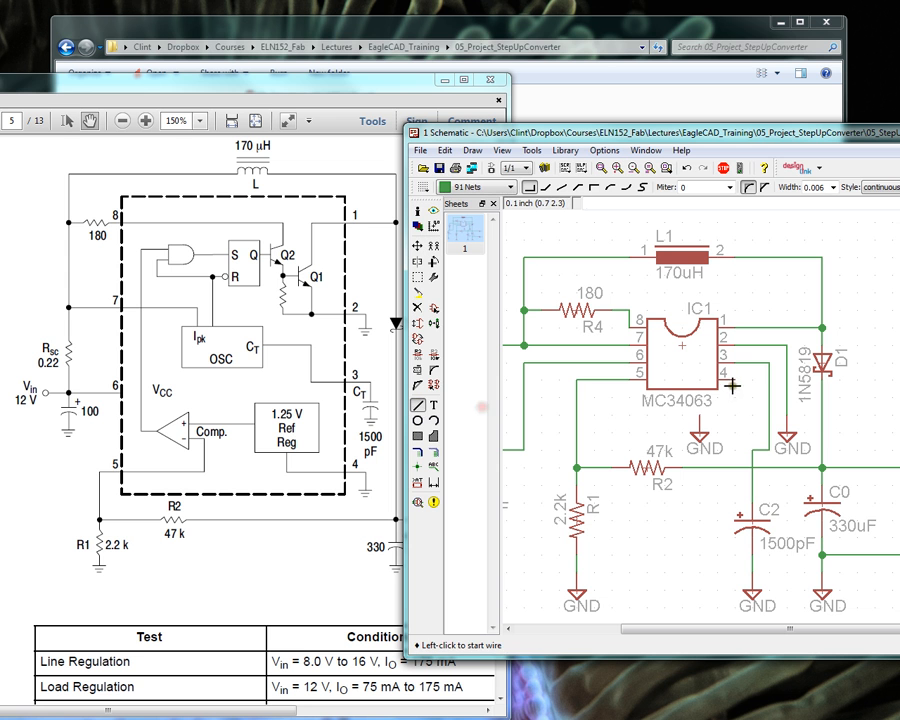
{"action": "left_click", "coordinate": [733, 374]}
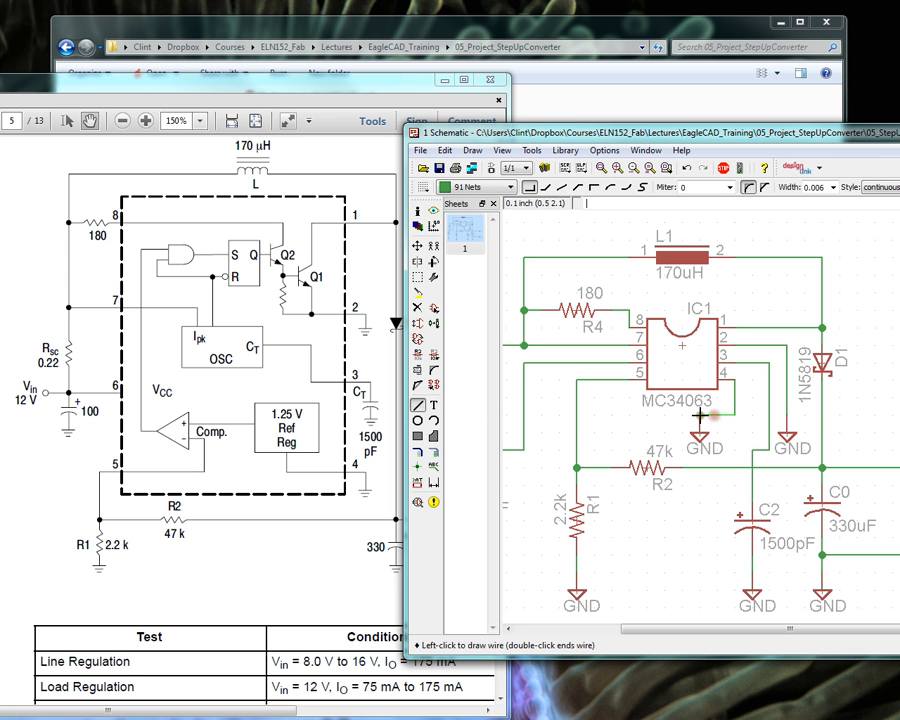
{"action": "double_click", "coordinate": [701, 424]}
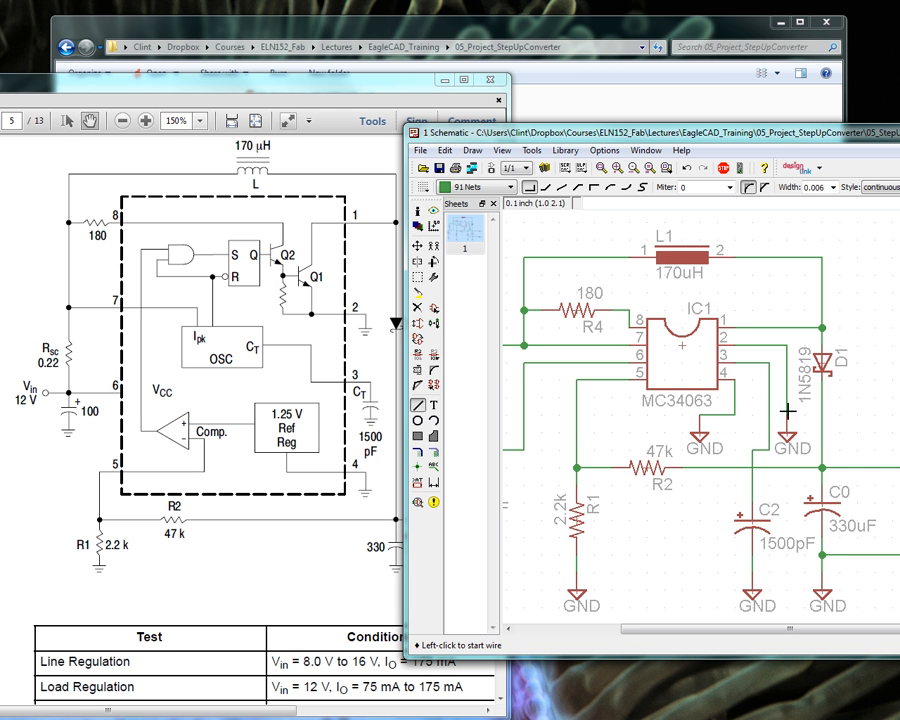
Show the whole schematic next to the full datasheet circuit to compare their connections.
{"action": "scroll", "coordinate": [709, 424], "scroll_direction": "down", "scroll_amount": 3}
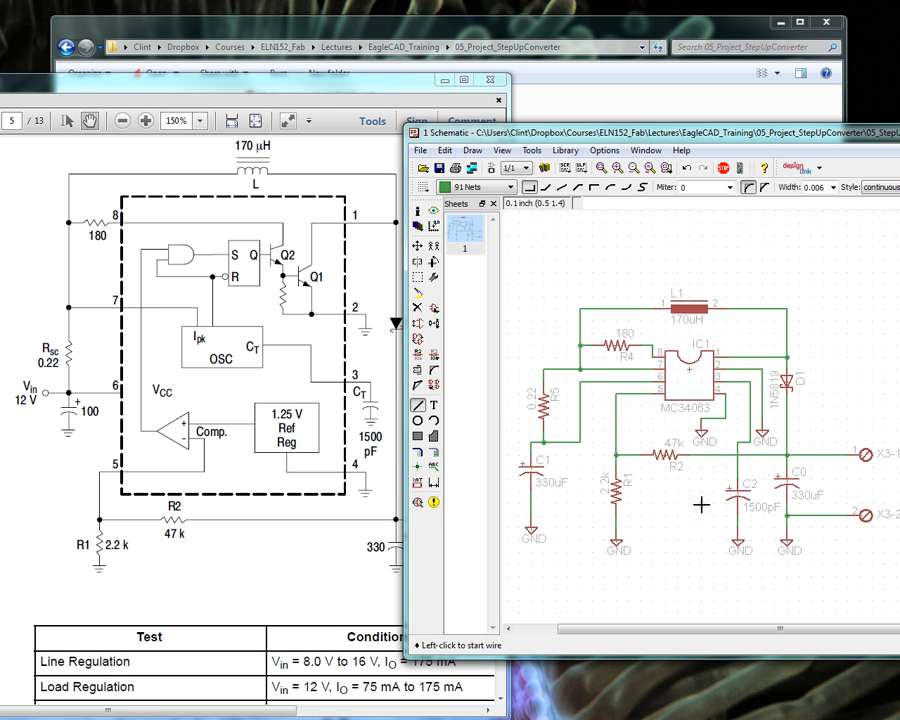
{"action": "scroll", "coordinate": [701, 505], "scroll_direction": "down", "scroll_amount": 2}
{"action": "scroll", "coordinate": [700, 504], "scroll_direction": "up", "scroll_amount": 1}
{"action": "left_click", "coordinate": [313, 90]}
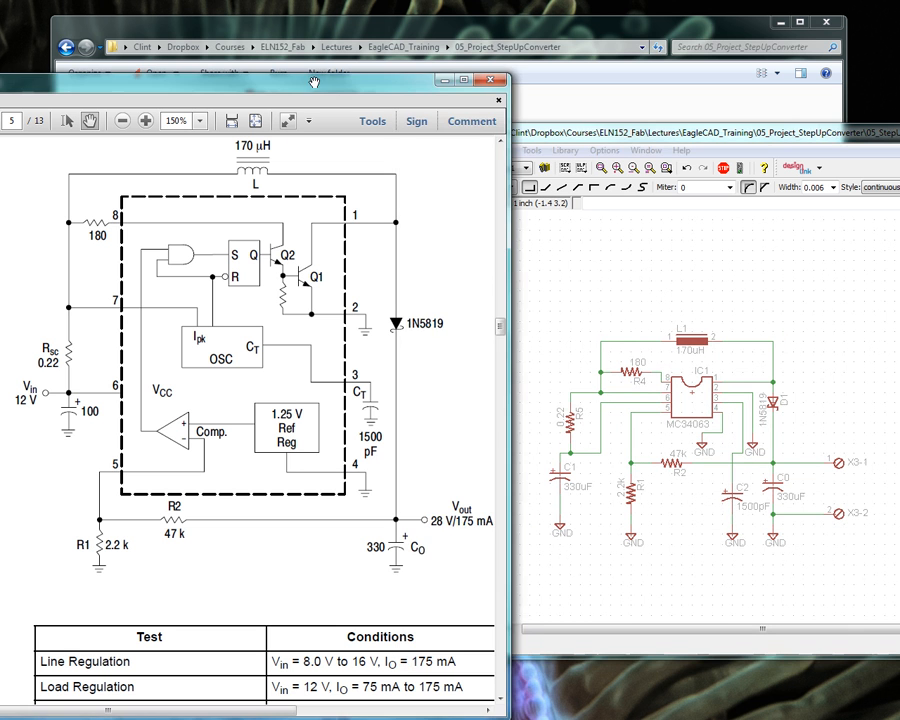
Rename the output connector X3 as VOUT.
{"action": "left_click", "coordinate": [662, 566]}
{"action": "scroll", "coordinate": [683, 470], "scroll_direction": "up", "scroll_amount": 1}
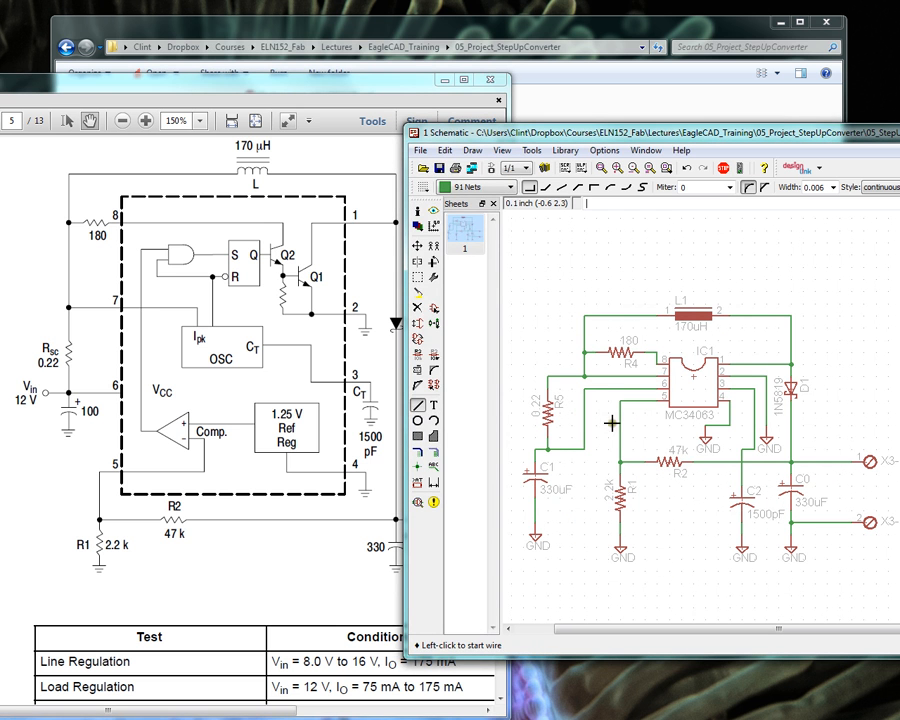
{"action": "left_click", "coordinate": [351, 78]}
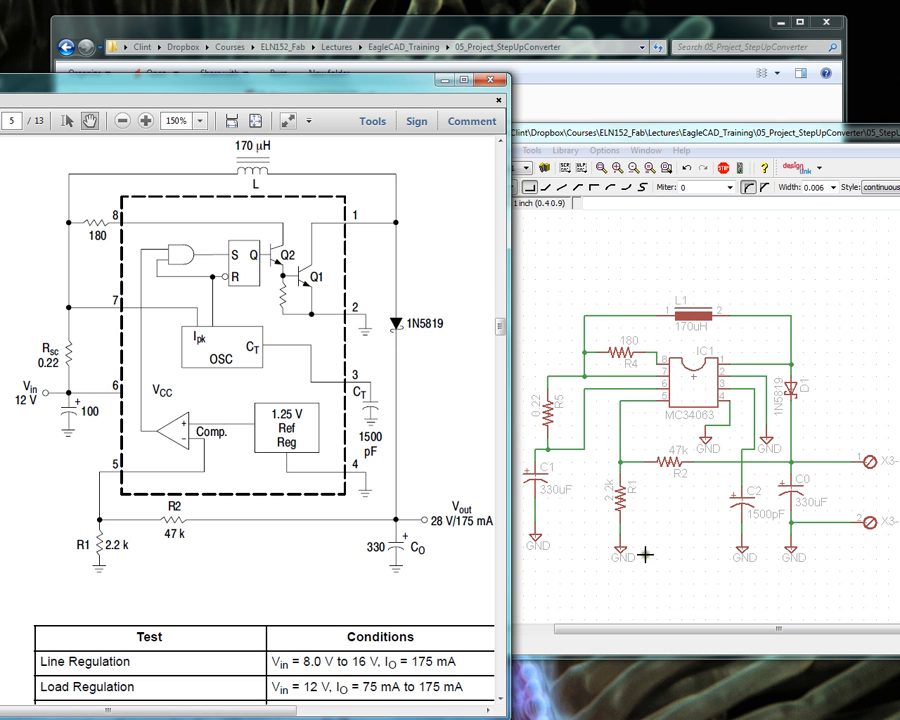
{"action": "left_click", "coordinate": [833, 167]}
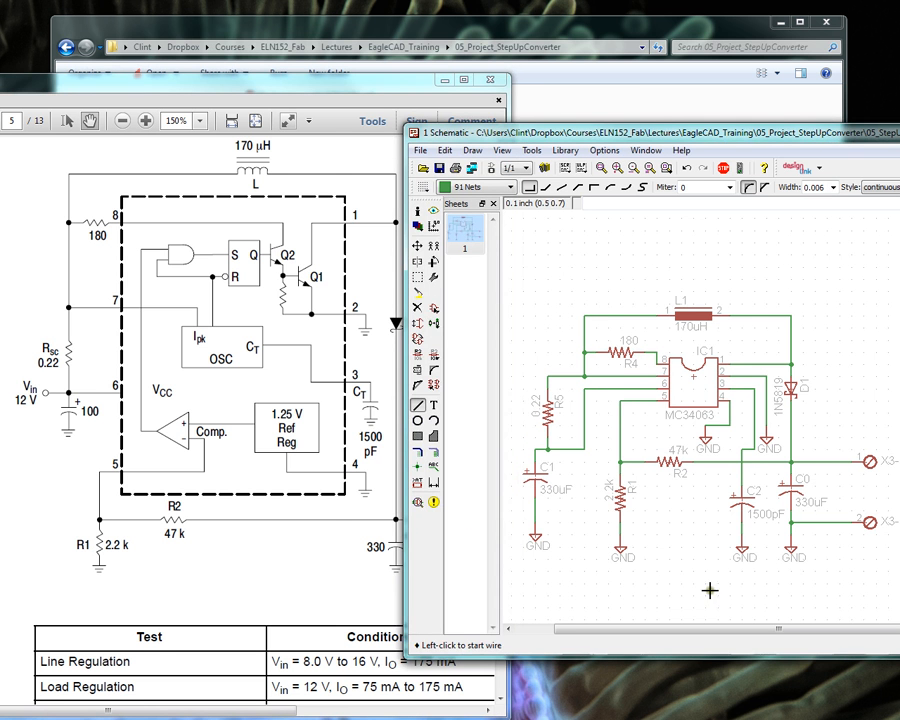
{"action": "left_click_drag", "start_coordinate": [812, 130], "coordinate": [713, 132]}
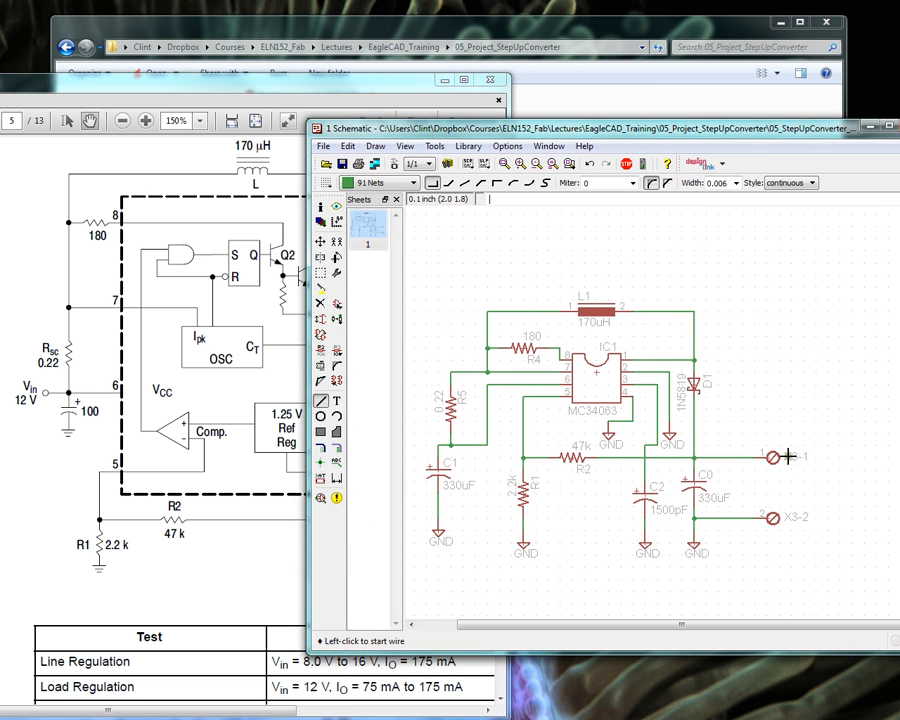
{"action": "right_click", "coordinate": [773, 457]}
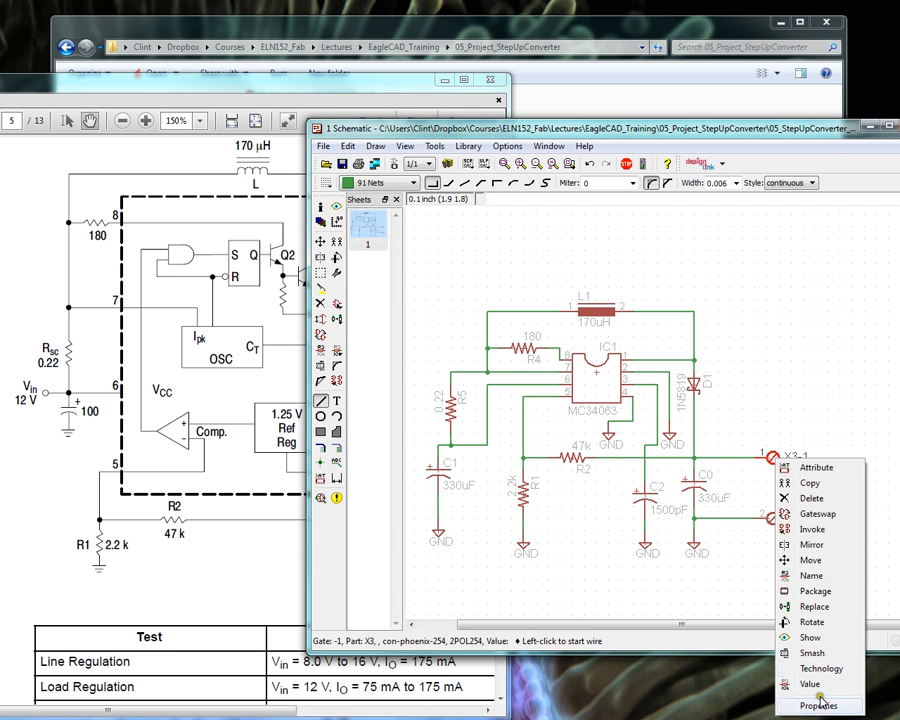
{"action": "left_click", "coordinate": [321, 350]}
{"action": "left_click", "coordinate": [321, 350]}
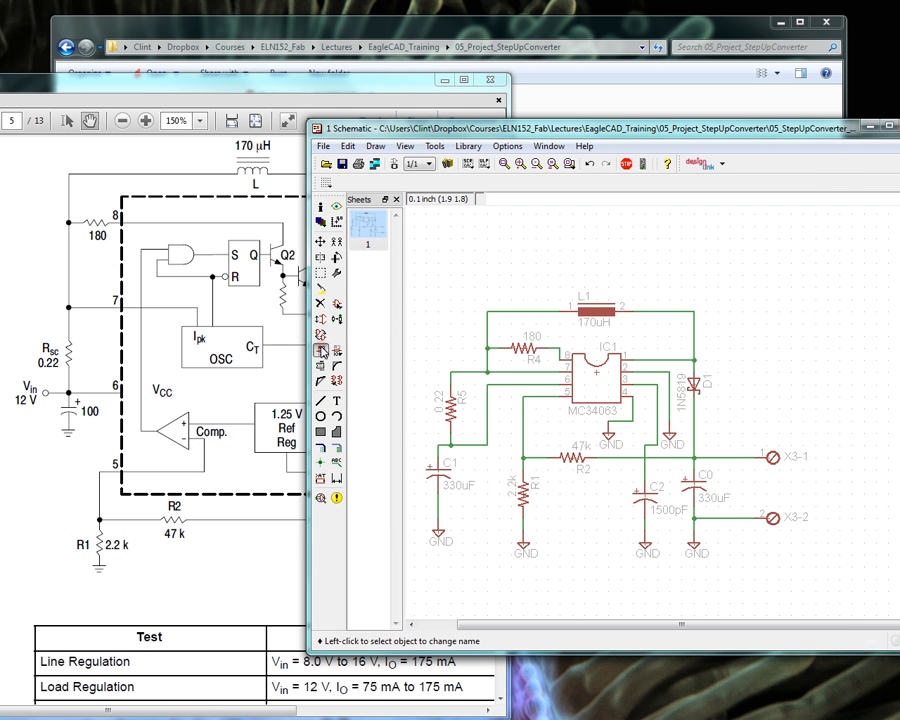
{"action": "left_click", "coordinate": [746, 469]}
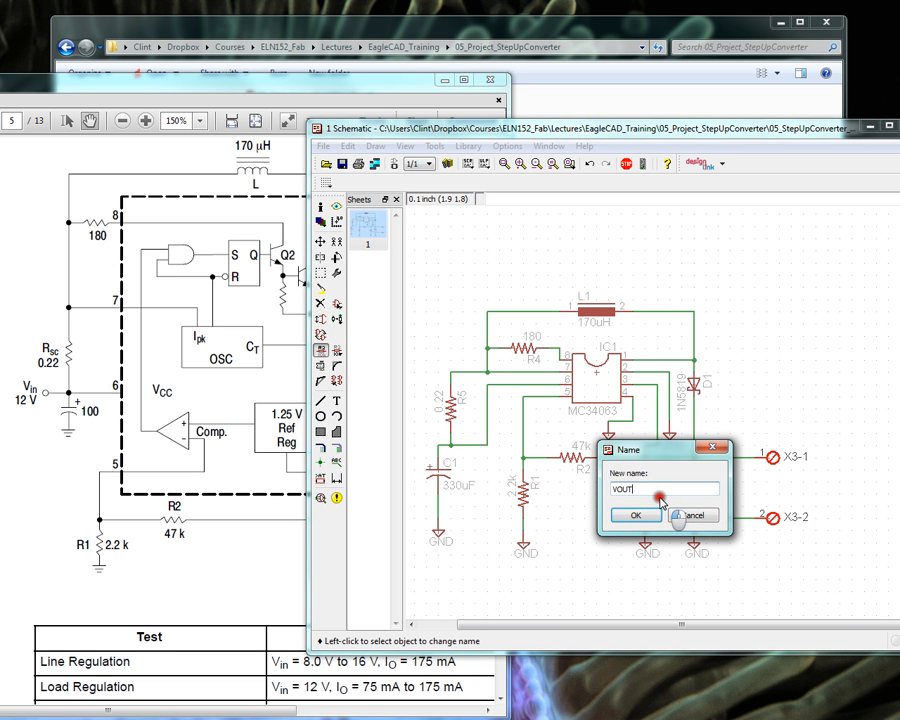
{"action": "left_click", "coordinate": [657, 508]}
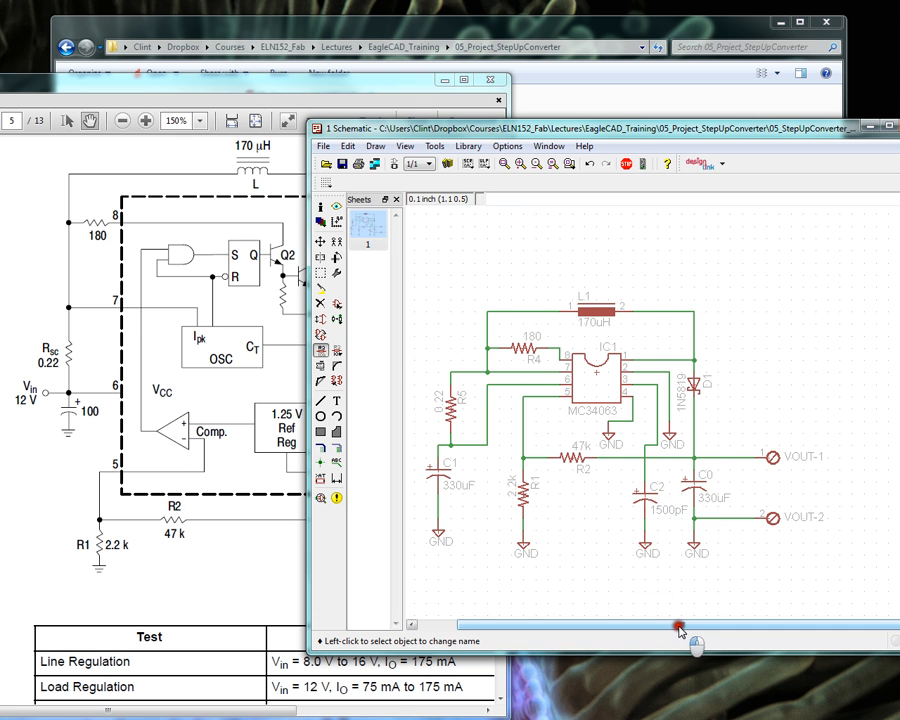
Copy the VOUT connector, mirror it so its pins face the circuit, and place the copy to the left of capacitor C1.
{"action": "left_click_drag", "start_coordinate": [679, 628], "coordinate": [633, 629]}
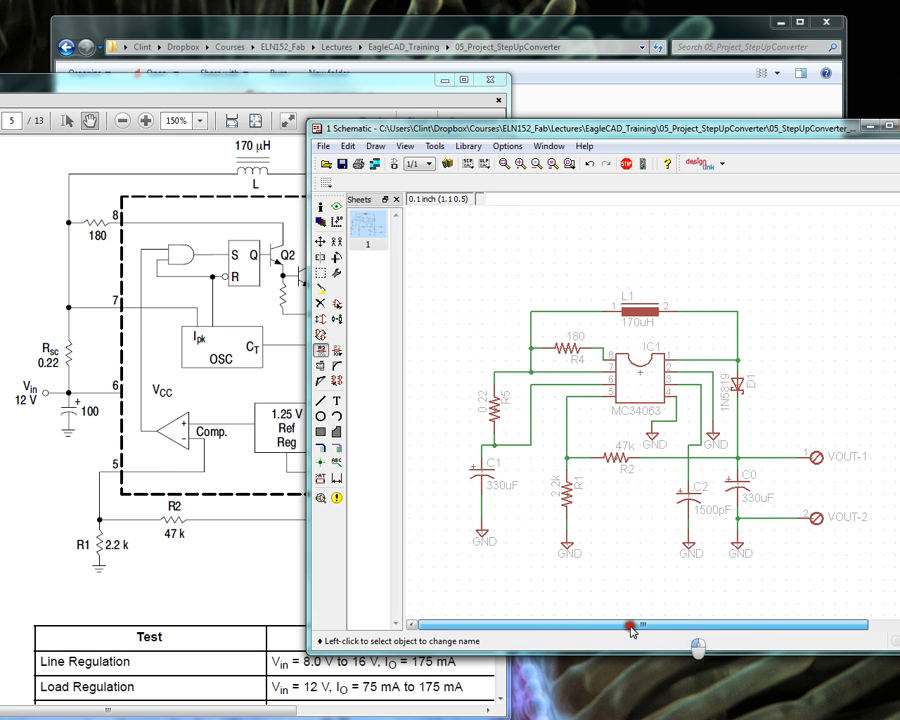
{"action": "right_click", "coordinate": [818, 457]}
{"action": "left_click", "coordinate": [830, 481]}
{"action": "right_click", "coordinate": [489, 448]}
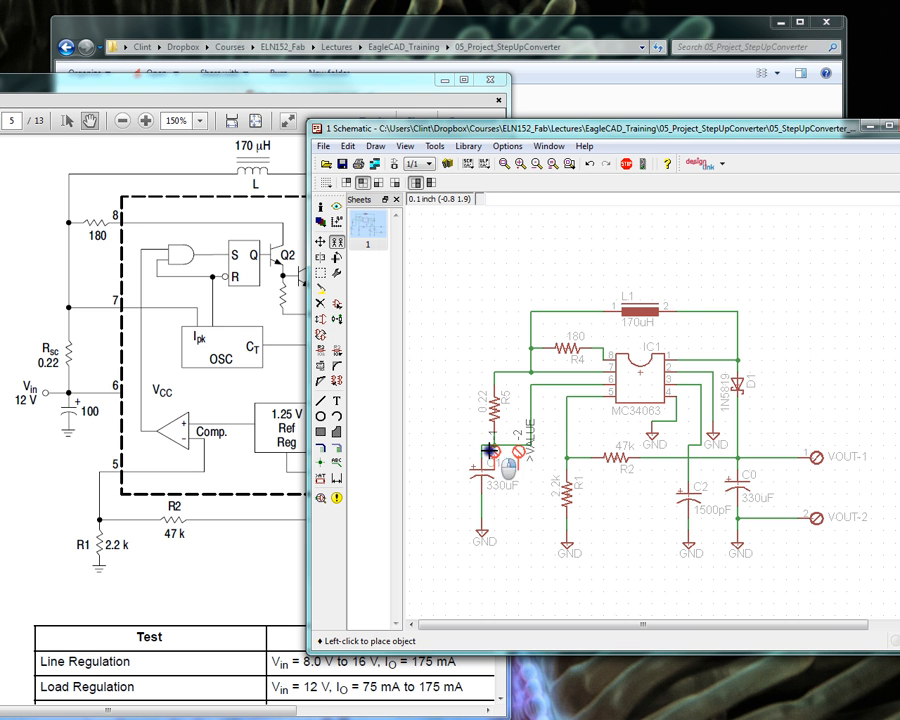
{"action": "right_click", "coordinate": [489, 450]}
{"action": "right_click", "coordinate": [489, 449]}
{"action": "right_click", "coordinate": [489, 449]}
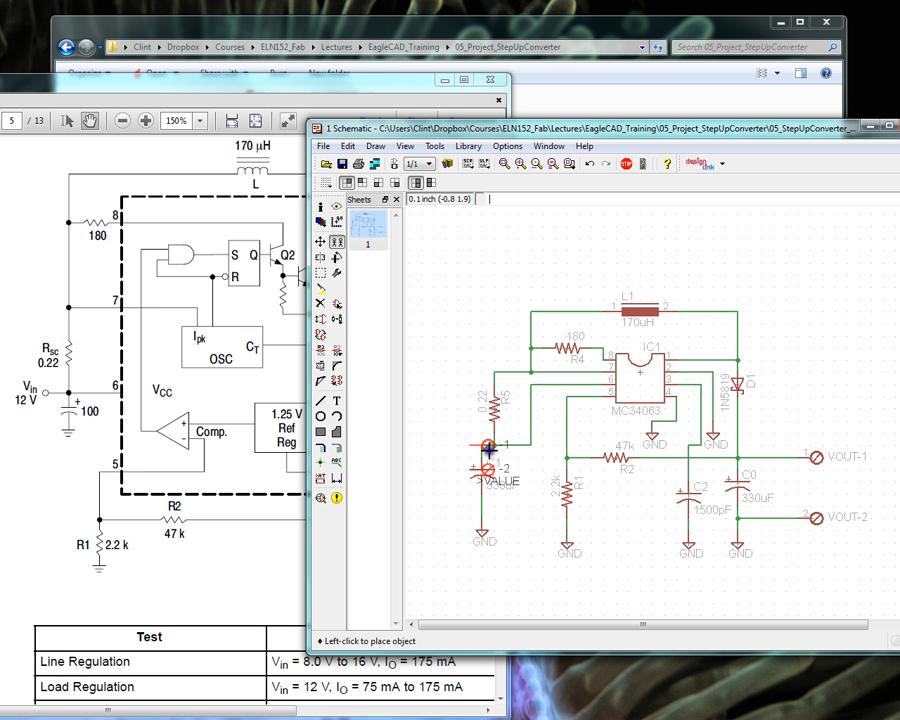
{"action": "left_click", "coordinate": [433, 183]}
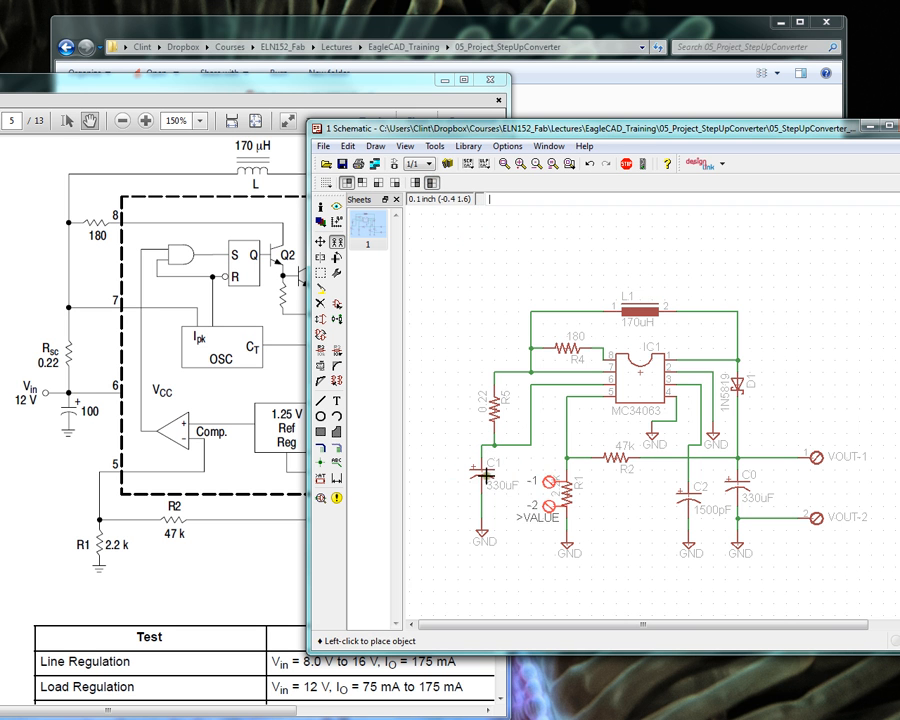
{"action": "scroll", "coordinate": [723, 450], "scroll_direction": "down", "scroll_amount": 3}
{"action": "scroll", "coordinate": [502, 448], "scroll_direction": "up", "scroll_amount": 3}
{"action": "scroll", "coordinate": [502, 448], "scroll_direction": "up", "scroll_amount": 2}
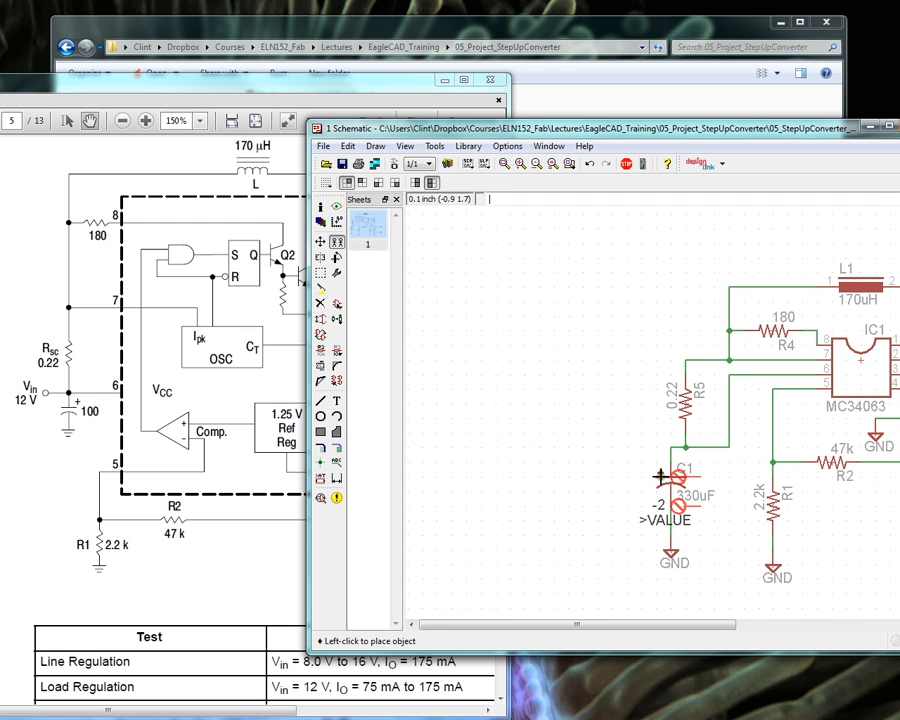
{"action": "left_click", "coordinate": [524, 476]}
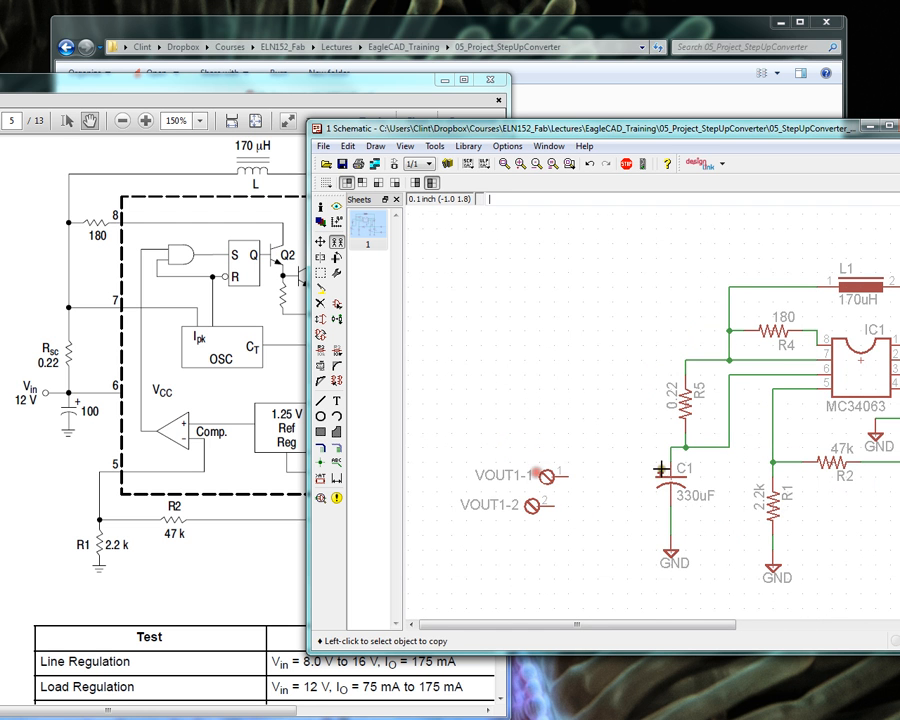
Align terminal VOUT1-2 beneath VOUT1-1 with a gap, and raise VOUT1-1 level with the net above C1, following the datasheet's input layout.
{"action": "left_click_drag", "start_coordinate": [152, 88], "coordinate": [194, 91]}
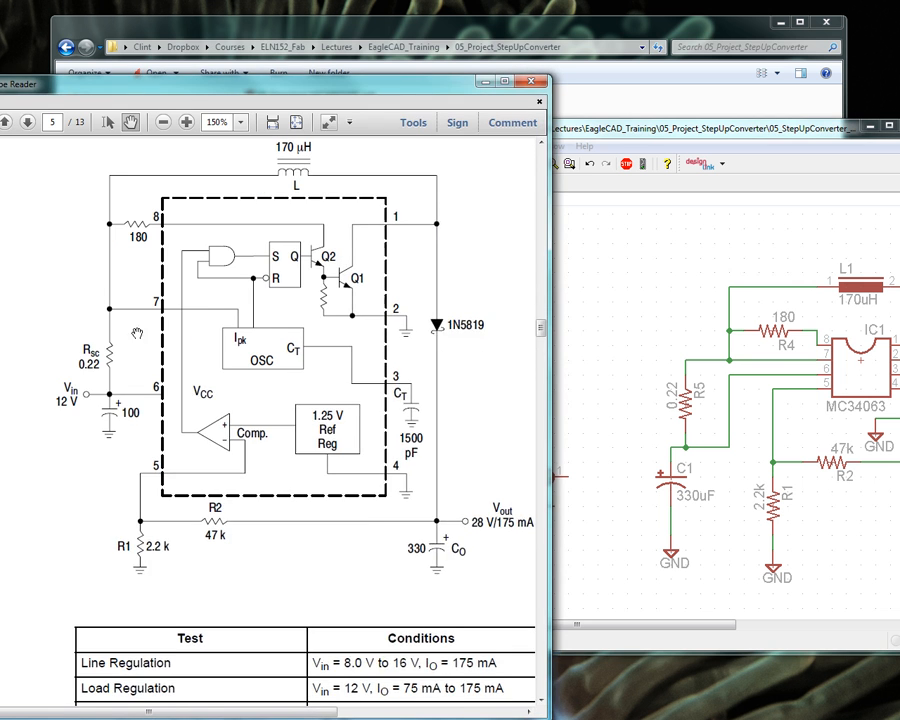
{"action": "scroll", "coordinate": [79, 391], "scroll_direction": "up", "scroll_amount": 1}
{"action": "scroll", "coordinate": [78, 393], "scroll_direction": "up", "scroll_amount": 1}
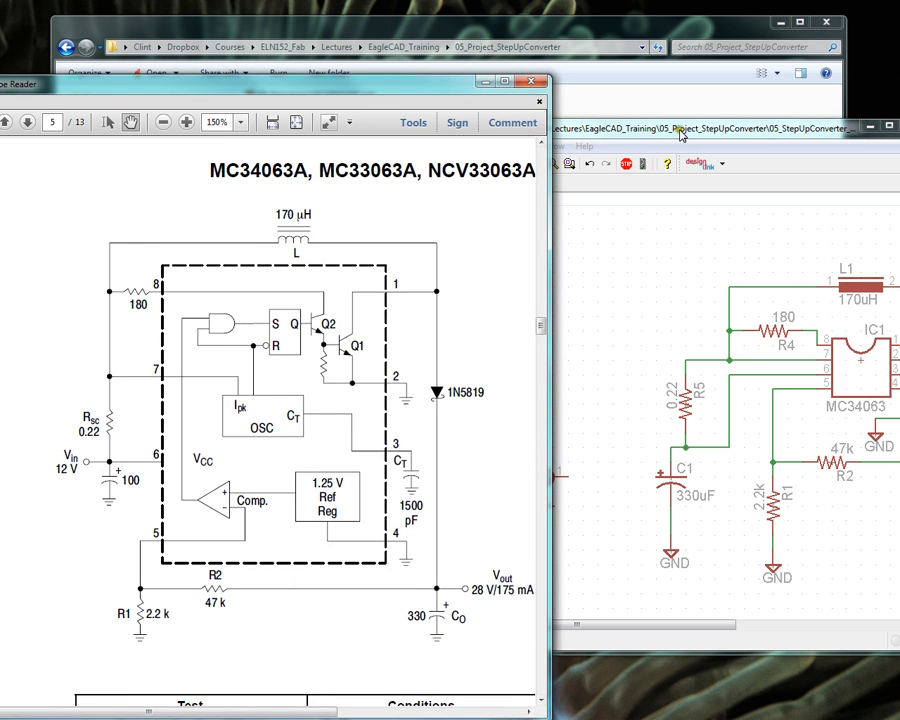
{"action": "left_click", "coordinate": [572, 448]}
{"action": "right_click", "coordinate": [531, 506]}
{"action": "left_click", "coordinate": [556, 337]}
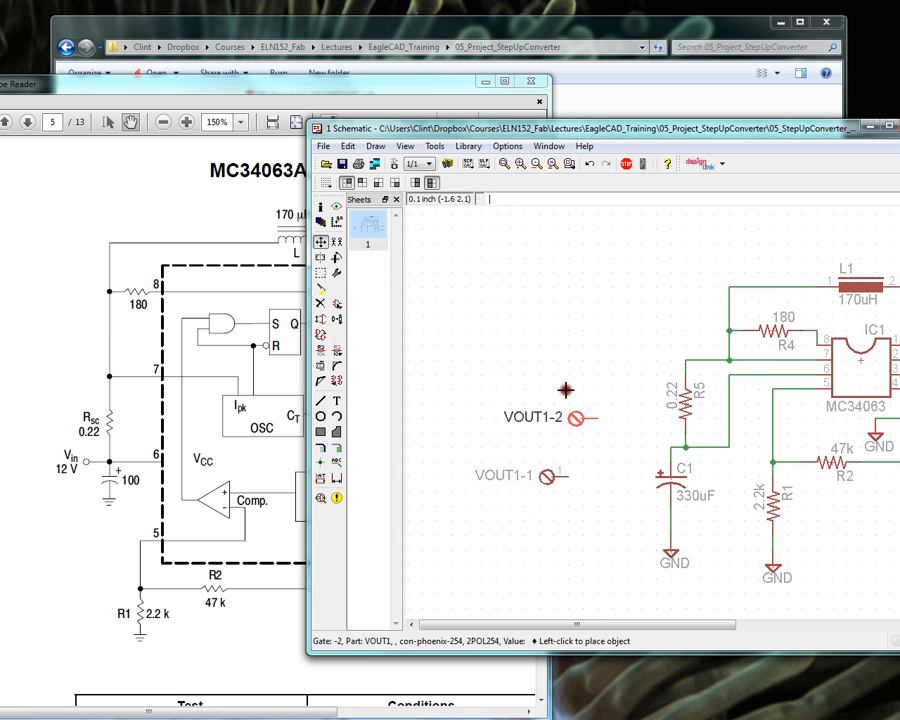
{"action": "left_click", "coordinate": [545, 530]}
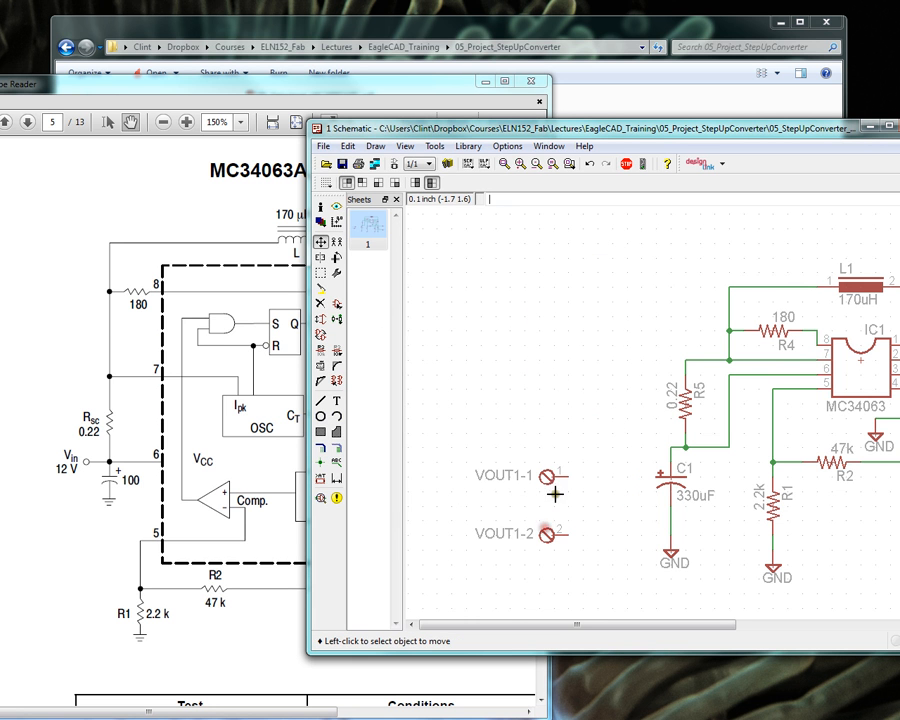
{"action": "left_click", "coordinate": [553, 483]}
{"action": "left_click", "coordinate": [553, 453]}
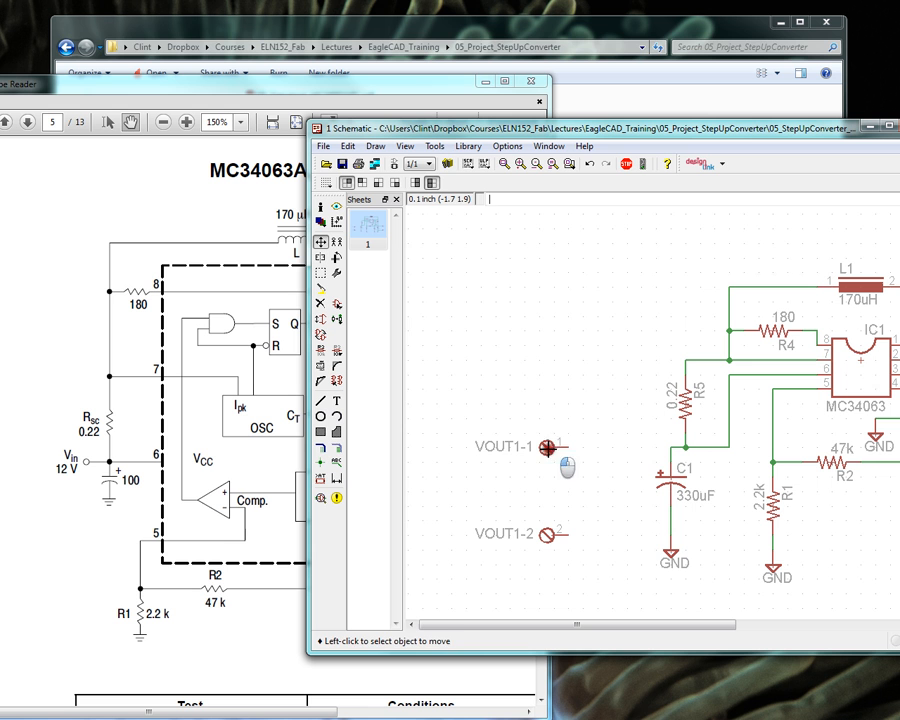
Wire terminal VOUT1-1 to the net at C1's positive lead.
{"action": "left_click", "coordinate": [321, 400]}
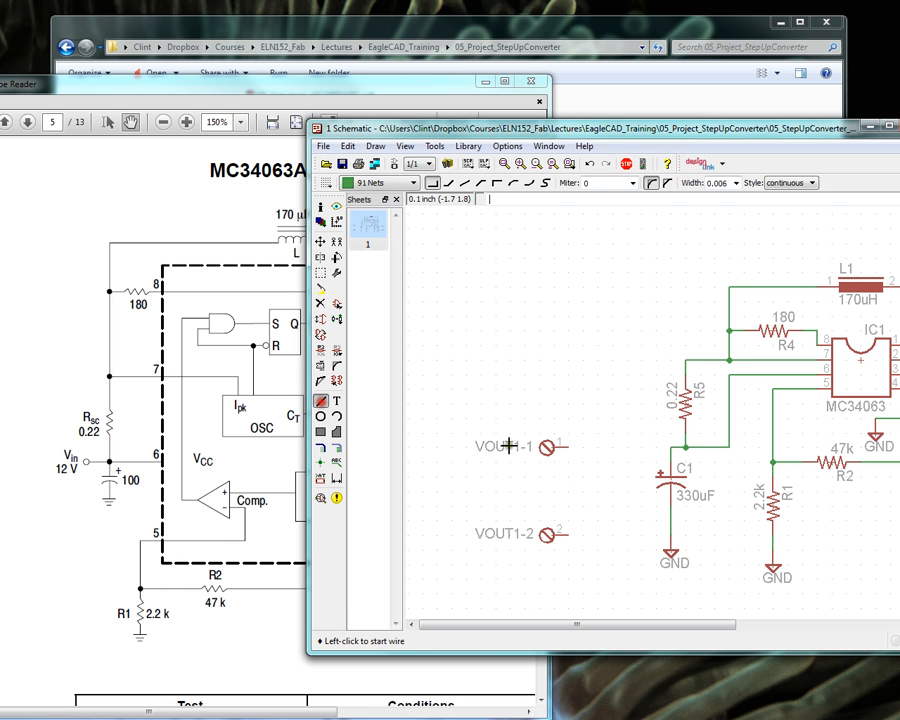
{"action": "left_click", "coordinate": [575, 447]}
{"action": "left_click", "coordinate": [670, 447]}
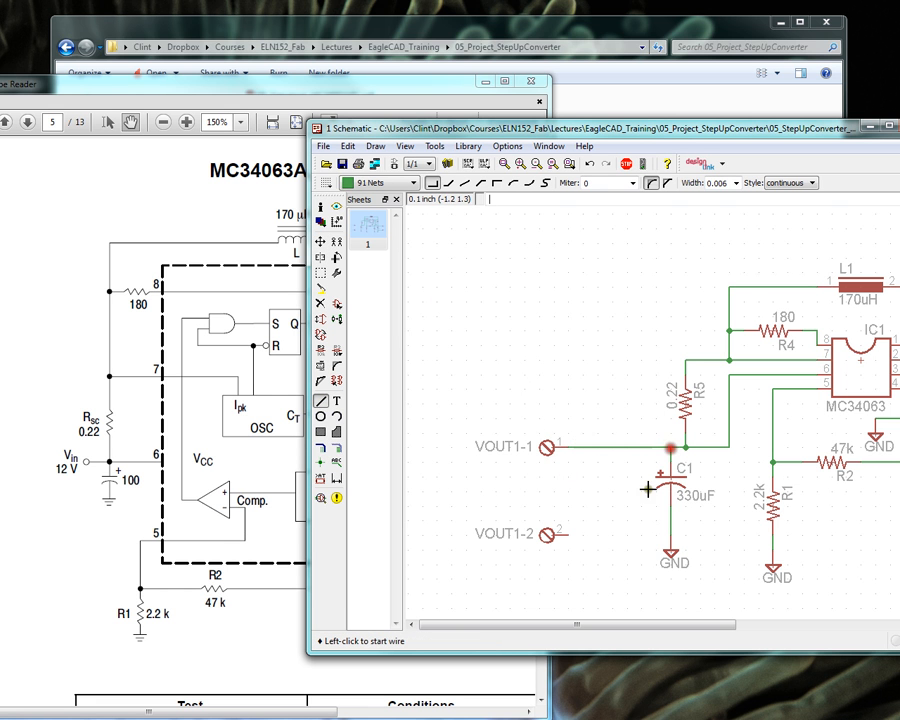
Move terminal VOUT1-2 up one grid step and wire it straight to the net between C1 and its GND symbol.
{"action": "left_click", "coordinate": [567, 532]}
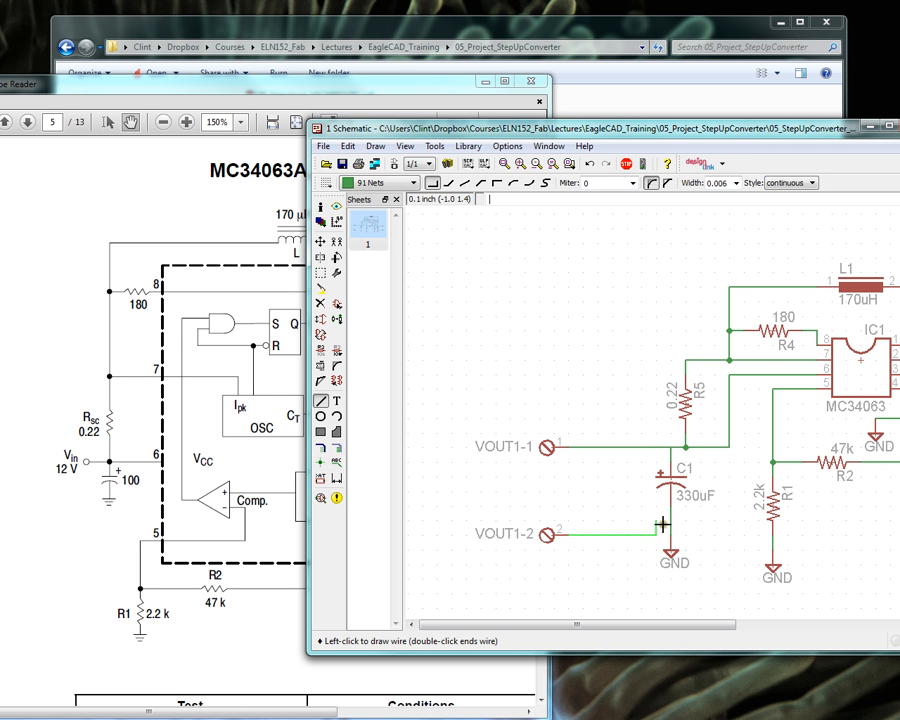
{"action": "key", "text": "Escape"}
{"action": "right_click", "coordinate": [546, 534]}
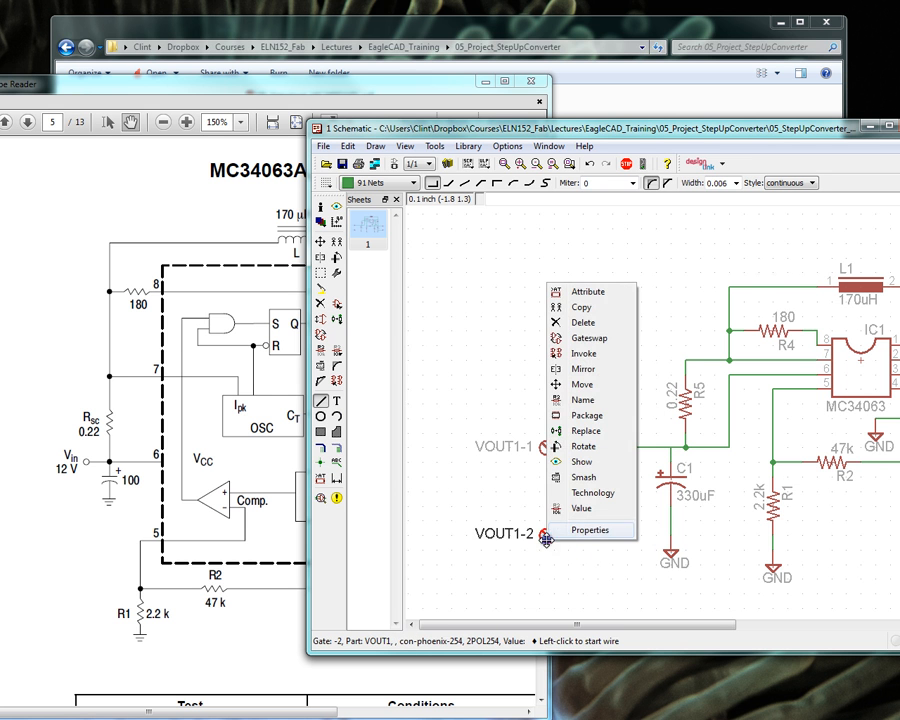
{"action": "left_click", "coordinate": [582, 384]}
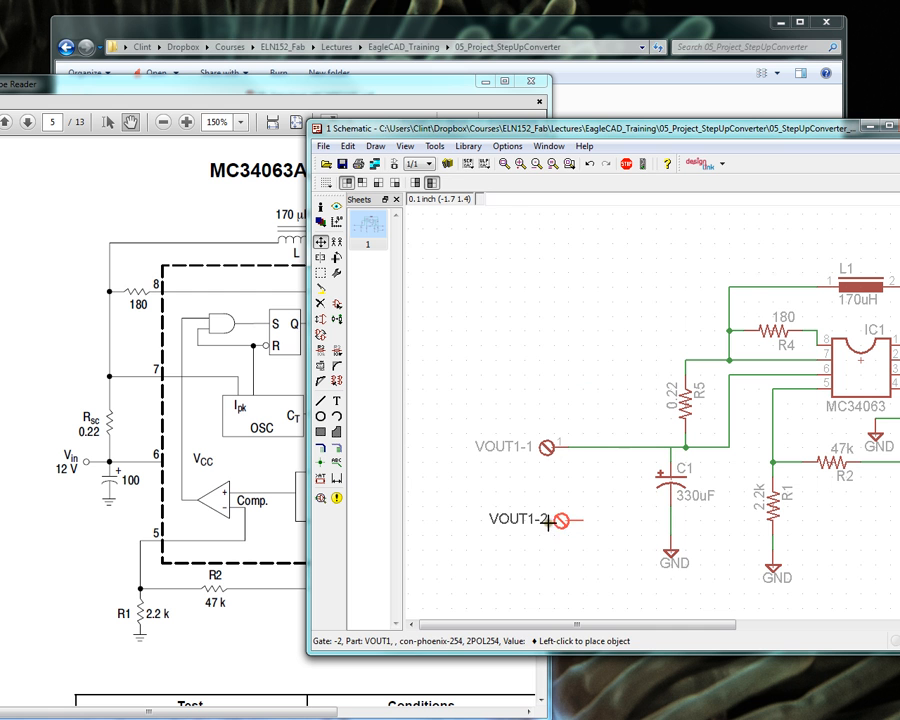
{"action": "left_click", "coordinate": [546, 520]}
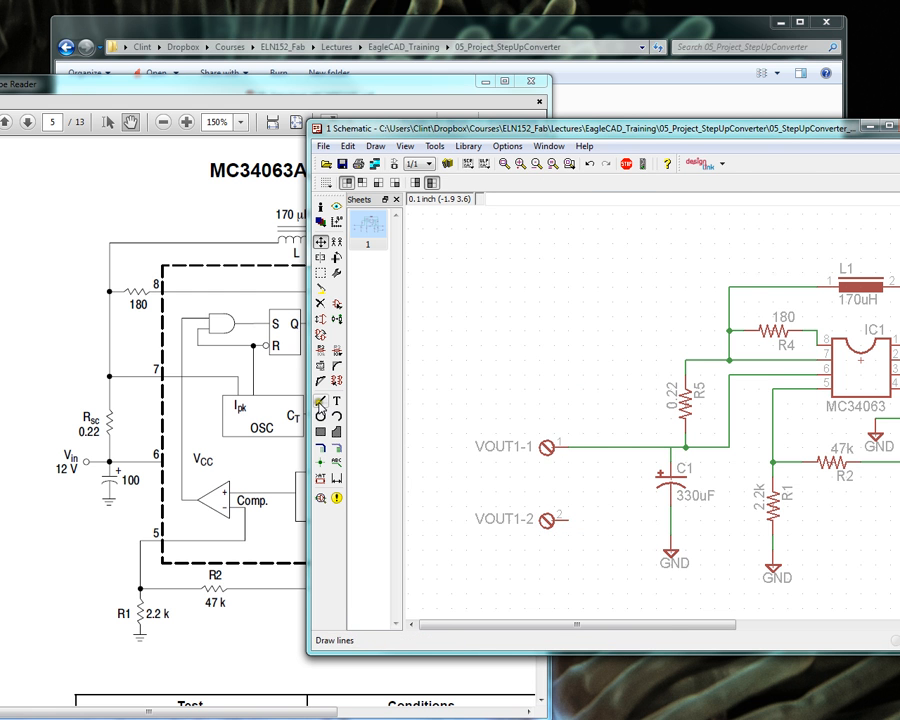
{"action": "left_click", "coordinate": [321, 400]}
{"action": "left_click", "coordinate": [567, 519]}
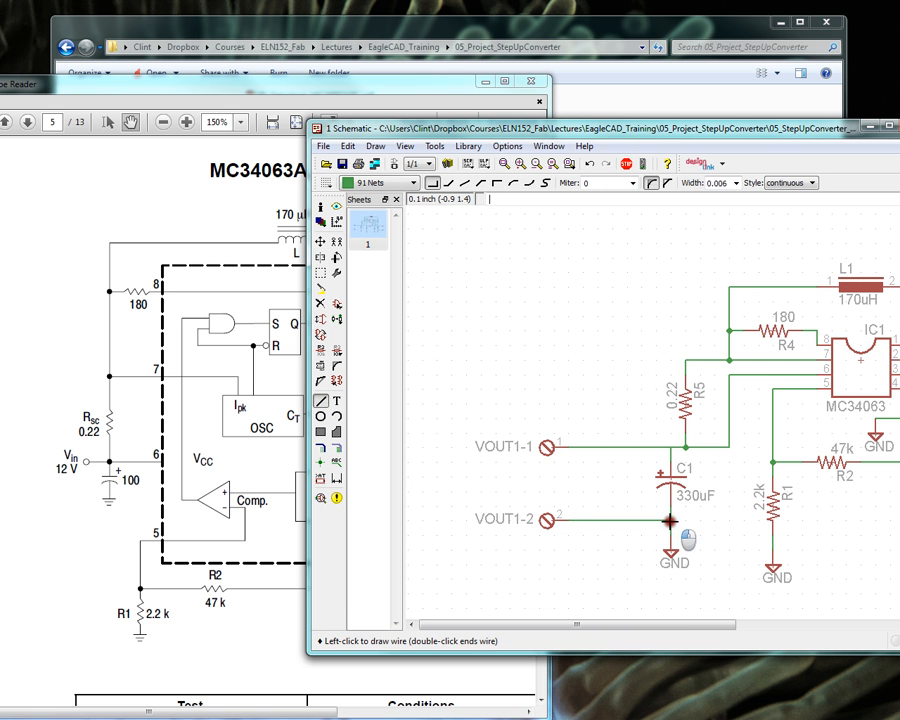
{"action": "left_click", "coordinate": [670, 519]}
Add junctions where the two connector wires meet C1's upper and lower nets, and save the schematic.
{"action": "left_click", "coordinate": [323, 464]}
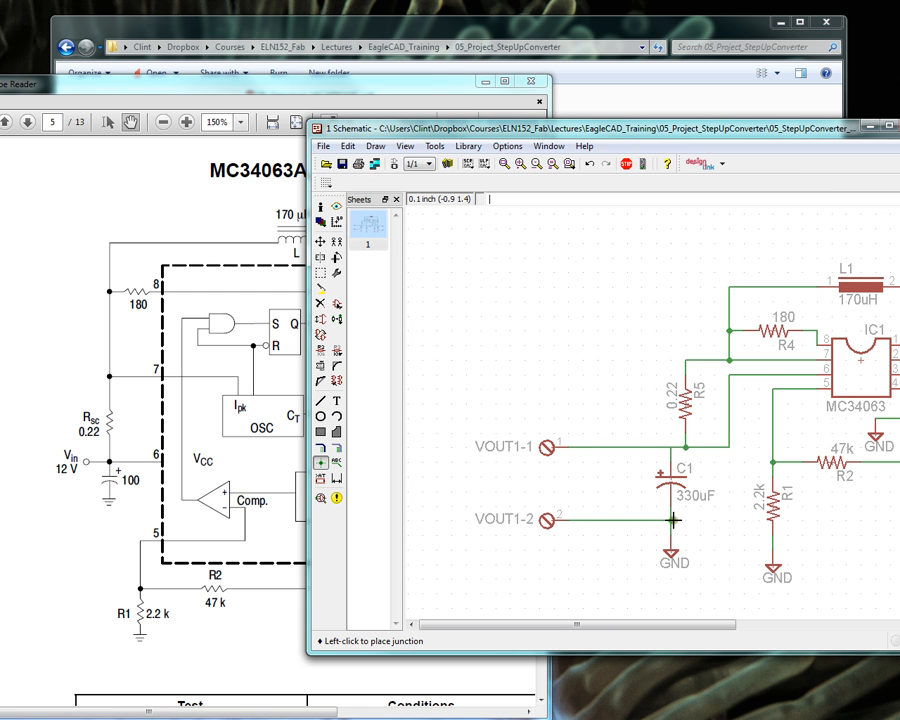
{"action": "left_click", "coordinate": [685, 447]}
{"action": "left_click", "coordinate": [320, 242]}
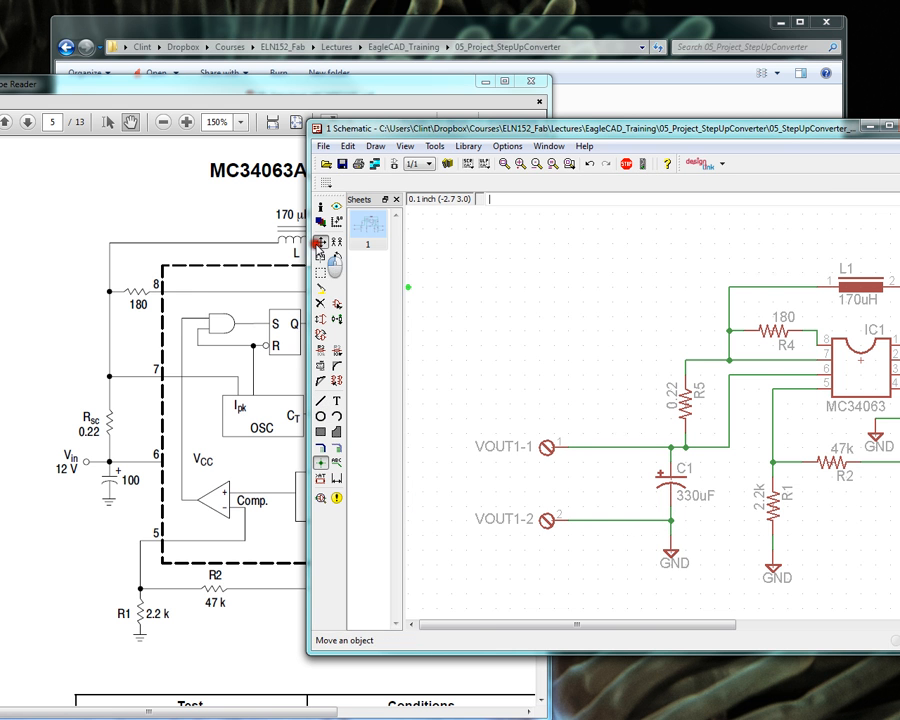
{"action": "left_click", "coordinate": [342, 164]}
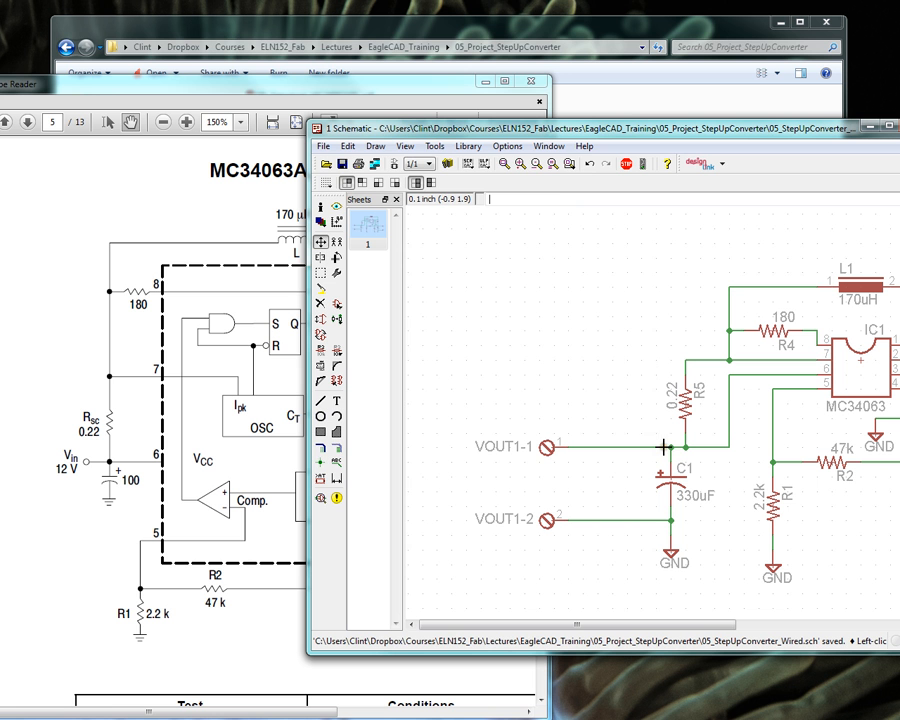
Rename the connector beside C1 as VIN to match the input label in the datasheet circuit, and save the schematic.
{"action": "left_click", "coordinate": [245, 90]}
{"action": "scroll", "coordinate": [104, 392], "scroll_direction": "down", "scroll_amount": 1}
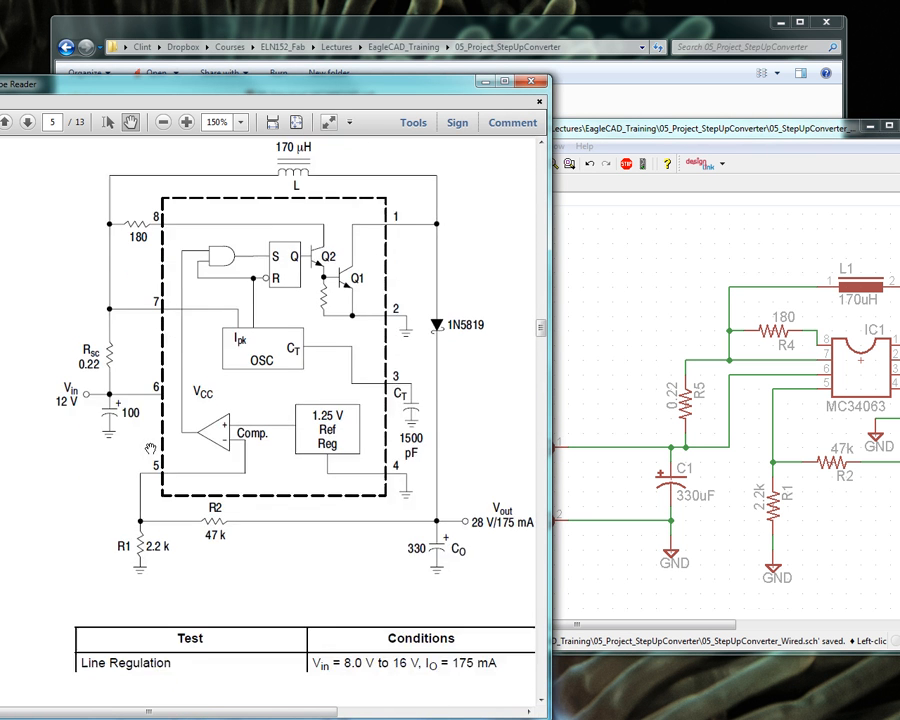
{"action": "scroll", "coordinate": [115, 411], "scroll_direction": "up", "scroll_amount": 2, "text": "ctrl"}
{"action": "left_click_drag", "start_coordinate": [115, 411], "coordinate": [259, 441]}
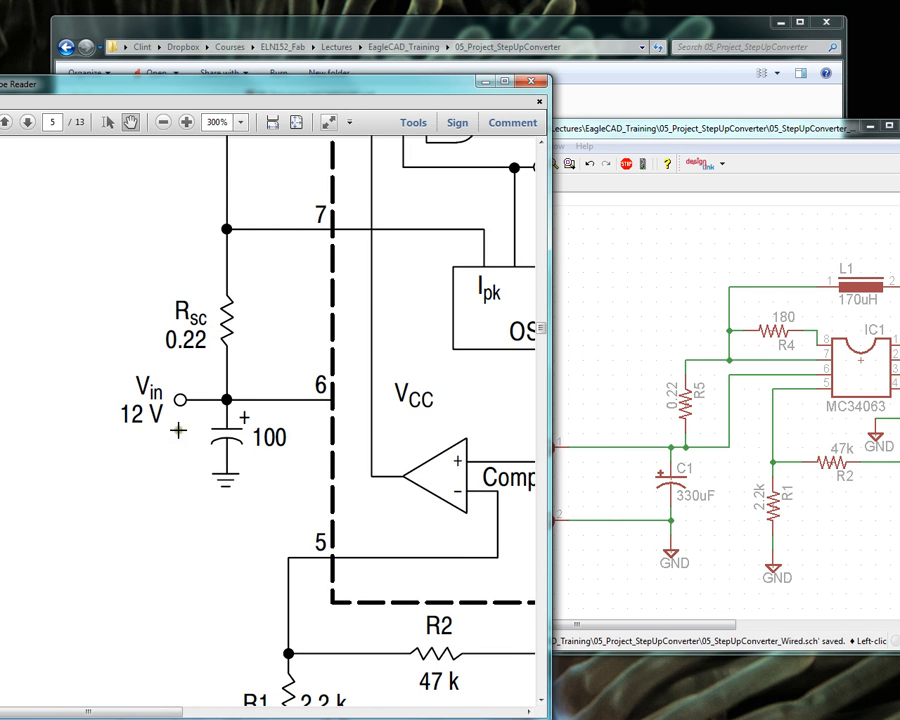
{"action": "left_click", "coordinate": [650, 362]}
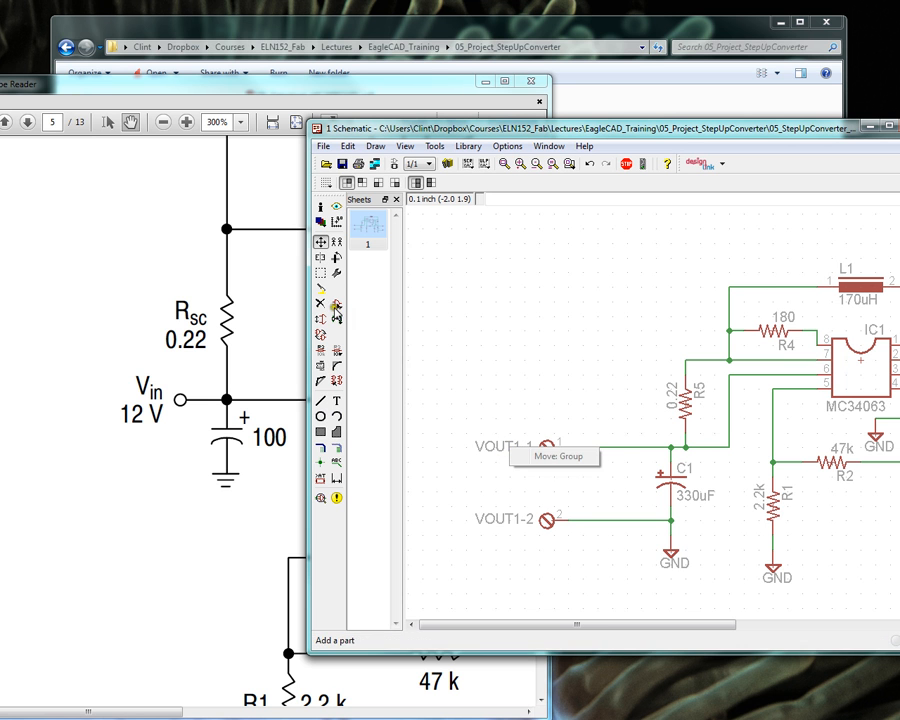
{"action": "left_click", "coordinate": [337, 350]}
{"action": "left_click", "coordinate": [320, 350]}
{"action": "left_click", "coordinate": [545, 448]}
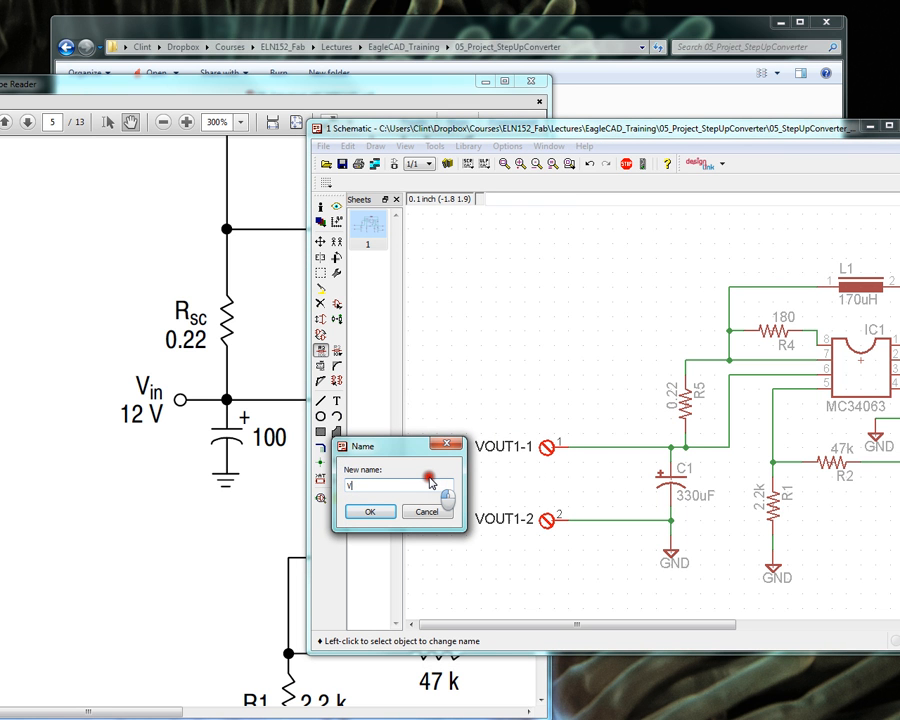
{"action": "key", "text": "Return"}
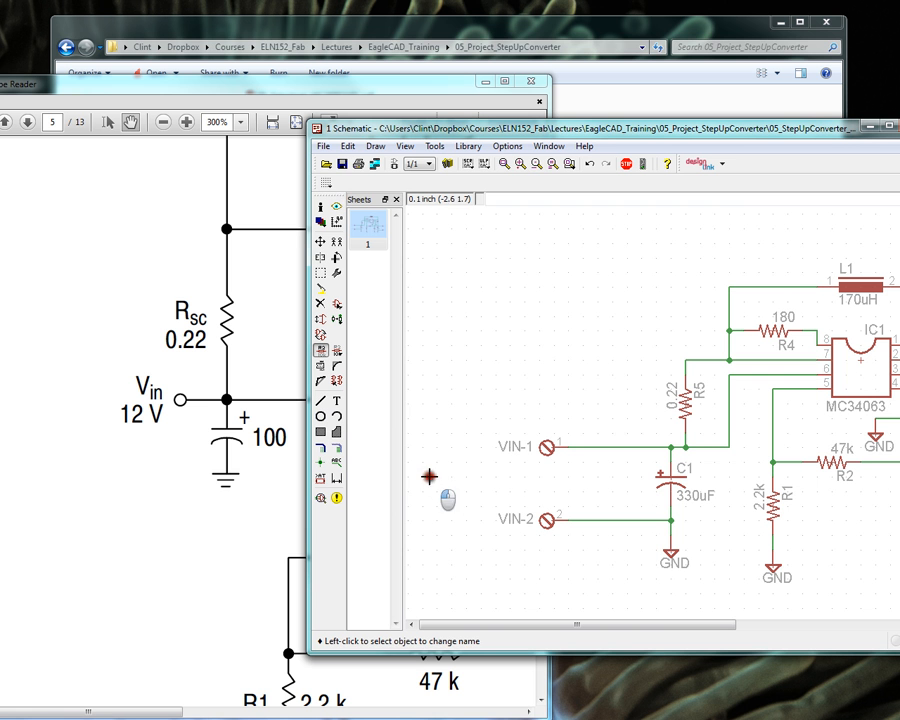
{"action": "left_click", "coordinate": [343, 164]}
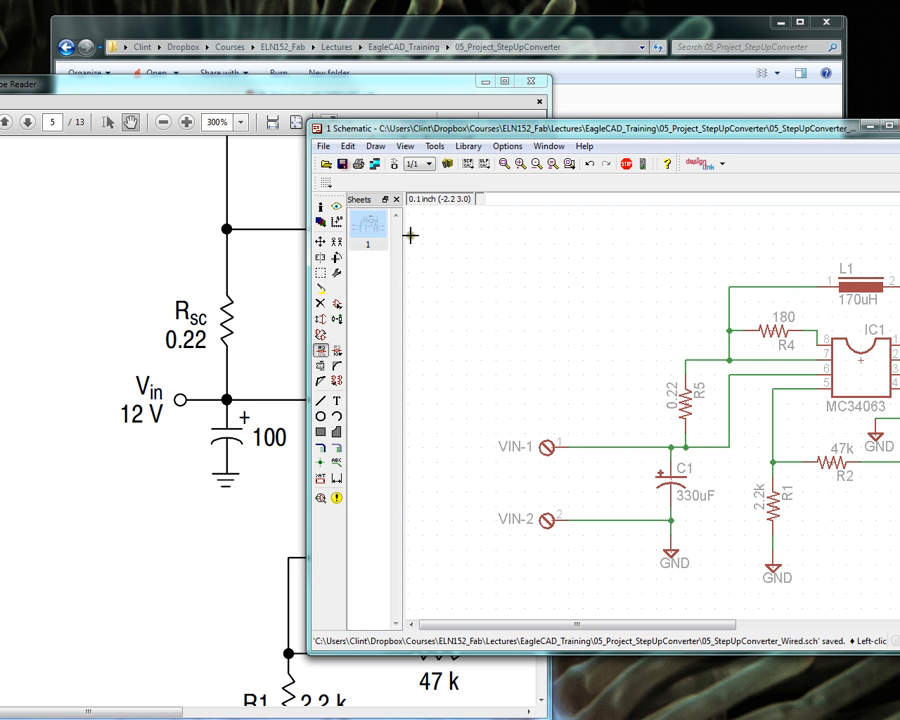
Widen the schematic window and examine the whole converter circuit from the VIN connector to the VOUT connector.
{"action": "scroll", "coordinate": [622, 392], "scroll_direction": "down", "scroll_amount": 3}
{"action": "scroll", "coordinate": [633, 400], "scroll_direction": "down", "scroll_amount": 4}
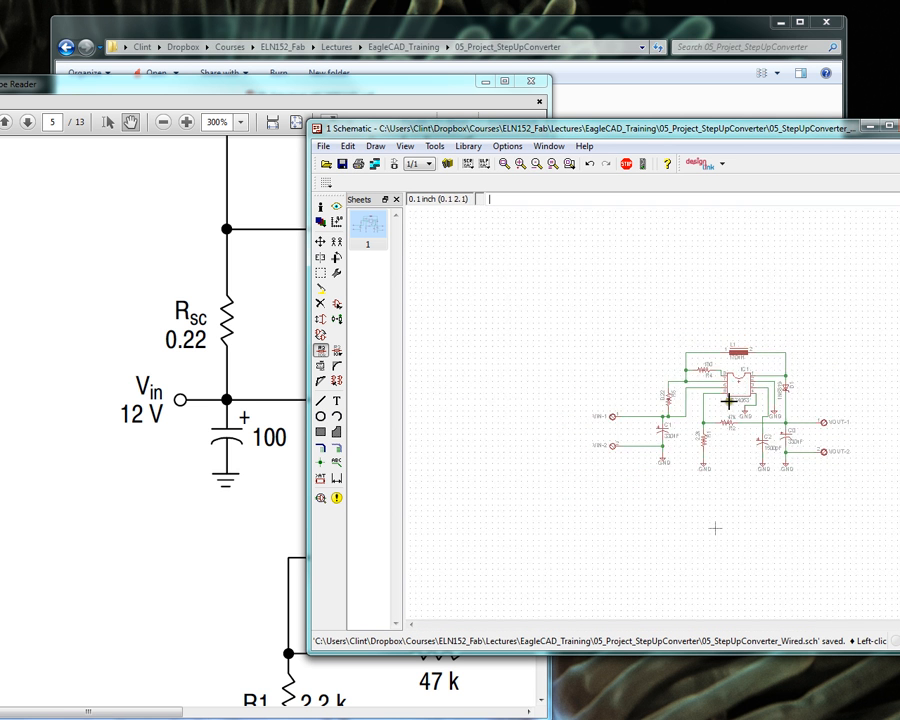
{"action": "scroll", "coordinate": [438, 399], "scroll_direction": "down", "scroll_amount": 2}
{"action": "scroll", "coordinate": [568, 414], "scroll_direction": "up", "scroll_amount": 4}
{"action": "scroll", "coordinate": [790, 416], "scroll_direction": "up", "scroll_amount": 3}
{"action": "scroll", "coordinate": [565, 414], "scroll_direction": "down", "scroll_amount": 2}
{"action": "scroll", "coordinate": [565, 405], "scroll_direction": "up", "scroll_amount": 5}
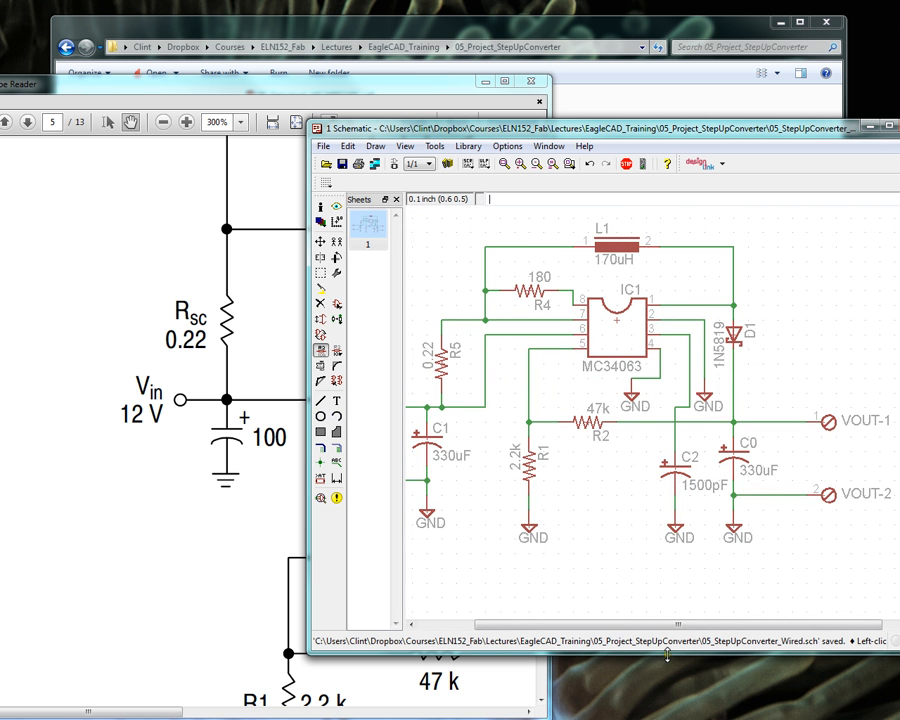
{"action": "left_click_drag", "start_coordinate": [307, 502], "coordinate": [162, 482]}
{"action": "scroll", "coordinate": [522, 420], "scroll_direction": "down", "scroll_amount": 3}
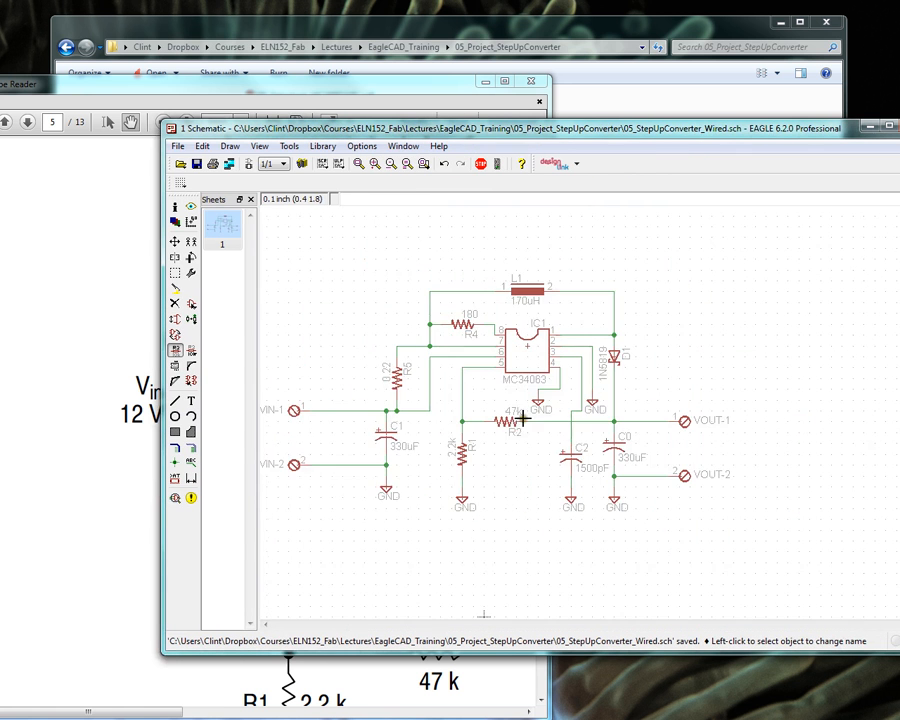
{"action": "scroll", "coordinate": [575, 424], "scroll_direction": "up", "scroll_amount": 2}
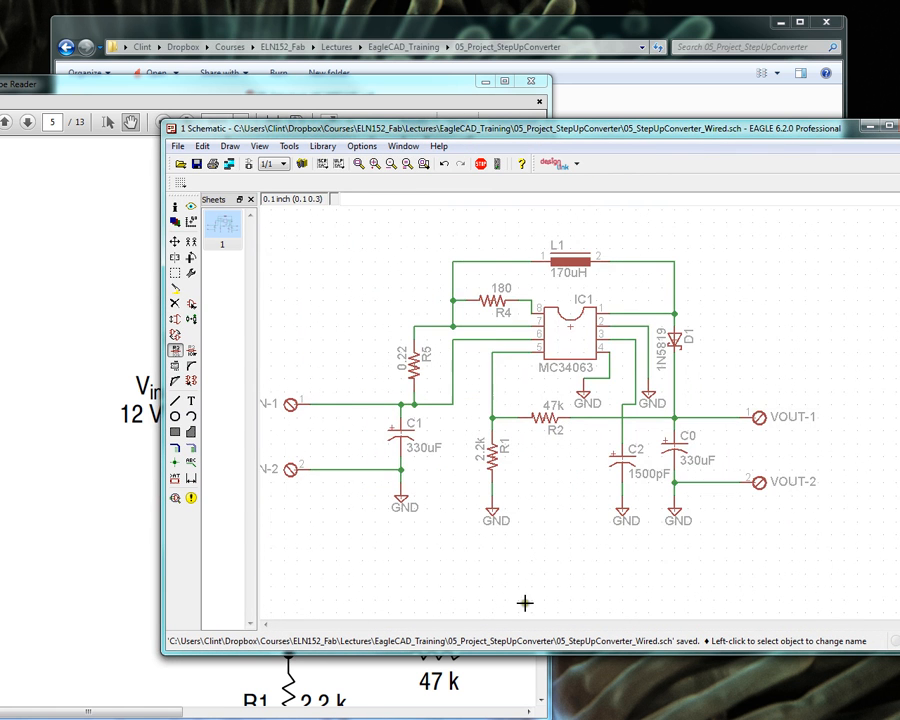
{"action": "scroll", "coordinate": [449, 546], "scroll_direction": "down", "scroll_amount": 1}
{"action": "scroll", "coordinate": [878, 494], "scroll_direction": "down", "scroll_amount": 1}
{"action": "scroll", "coordinate": [617, 435], "scroll_direction": "up", "scroll_amount": 2}
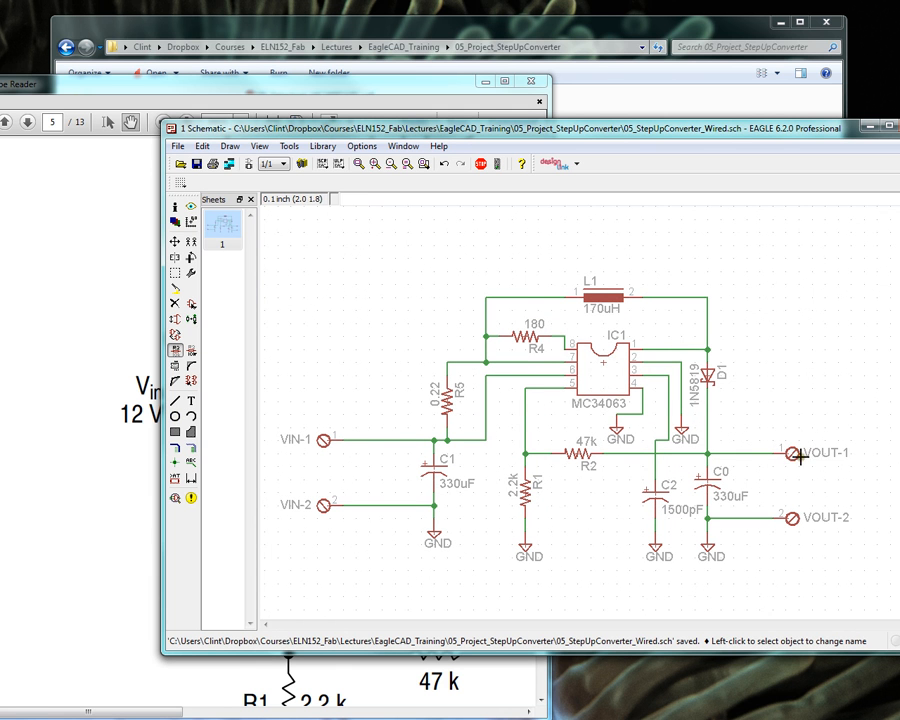
Check the available package variants for the VIN and VOUT connectors without changing either one.
{"action": "right_click", "coordinate": [322, 441]}
{"action": "left_click", "coordinate": [370, 576]}
{"action": "left_click", "coordinate": [545, 382]}
{"action": "right_click", "coordinate": [784, 451]}
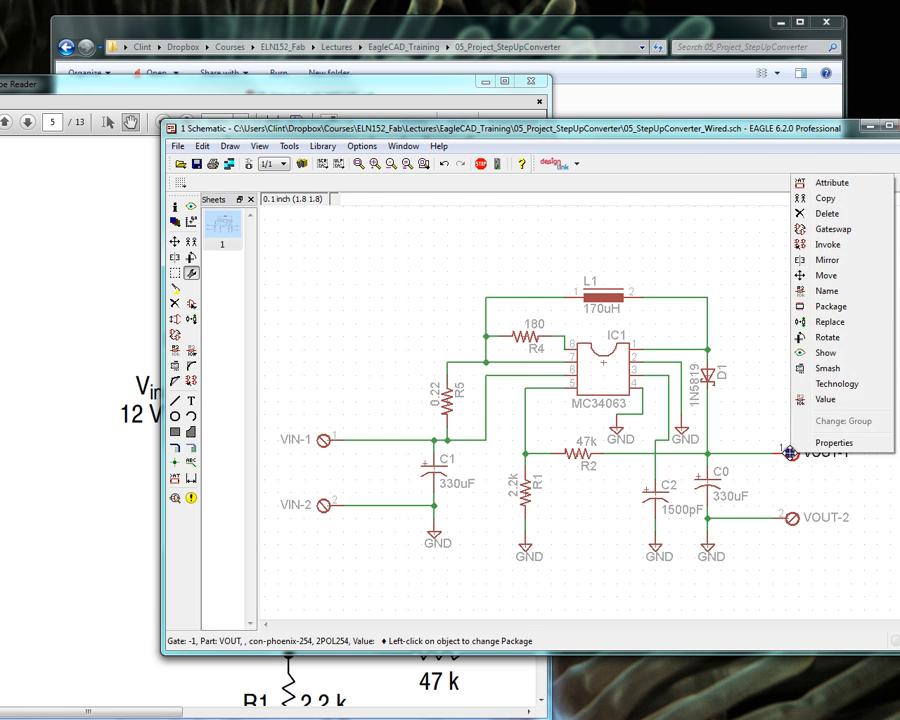
{"action": "left_click", "coordinate": [829, 310]}
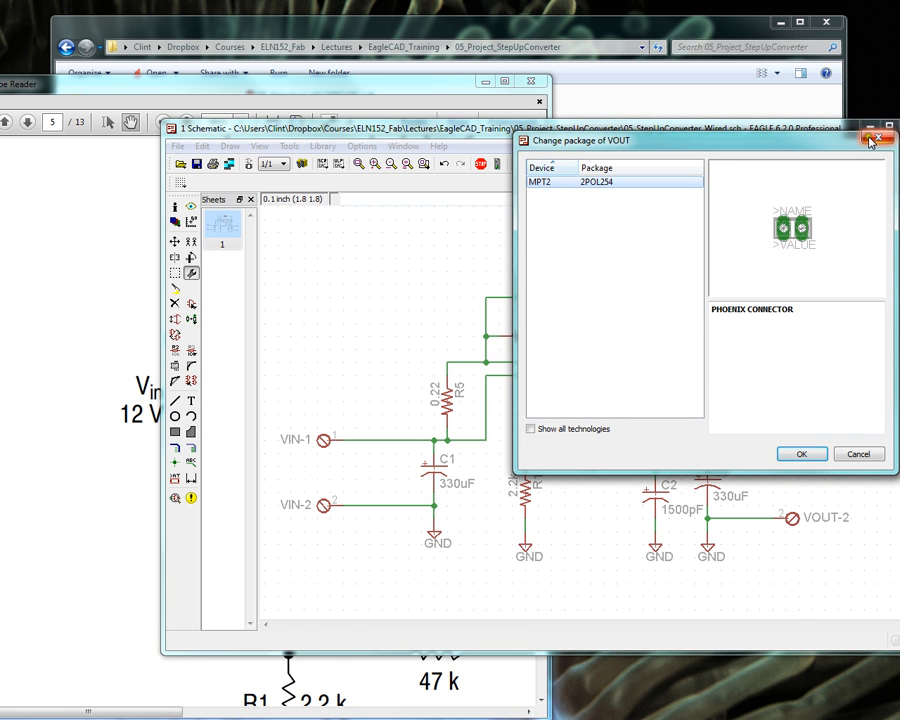
{"action": "key", "text": "Escape"}
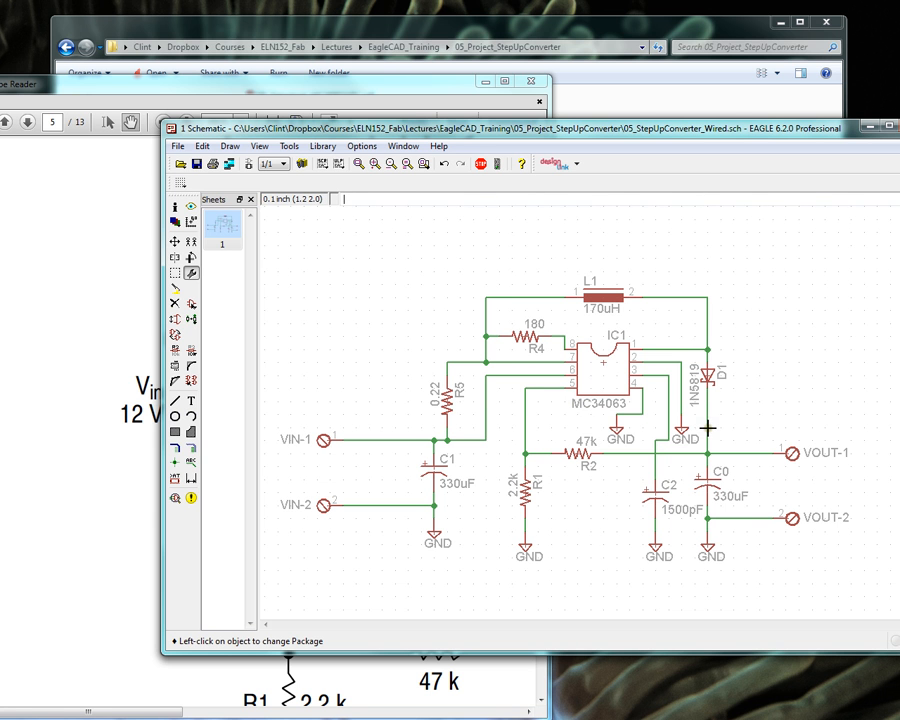
Review the wiring around C1 and the VIN connector, and save the schematic.
{"action": "scroll", "coordinate": [425, 472], "scroll_direction": "up", "scroll_amount": 2}
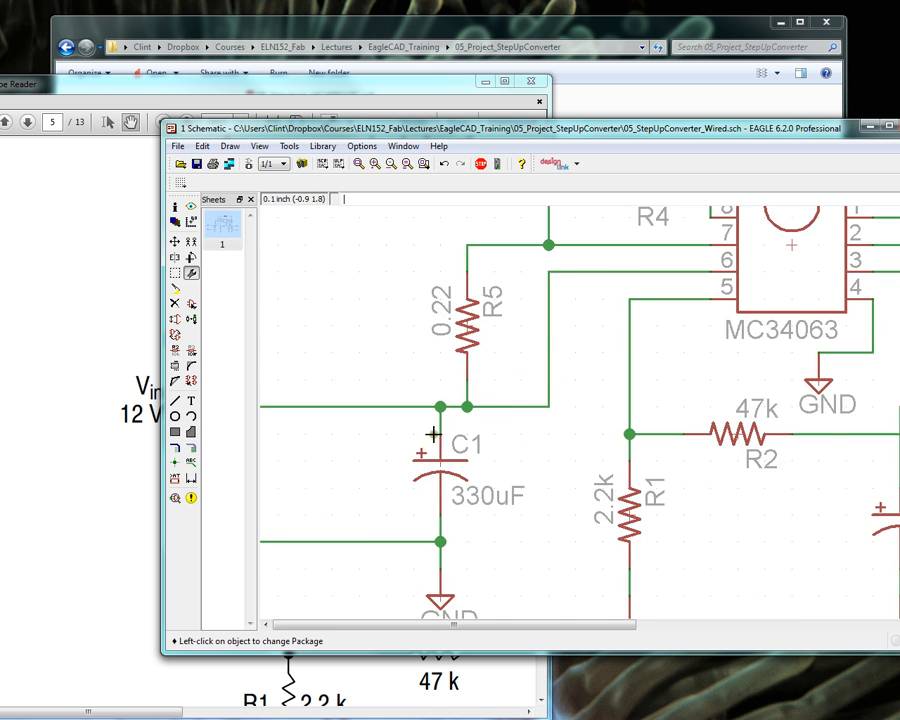
{"action": "scroll", "coordinate": [540, 440], "scroll_direction": "down", "scroll_amount": 2}
{"action": "scroll", "coordinate": [560, 420], "scroll_direction": "down", "scroll_amount": 1}
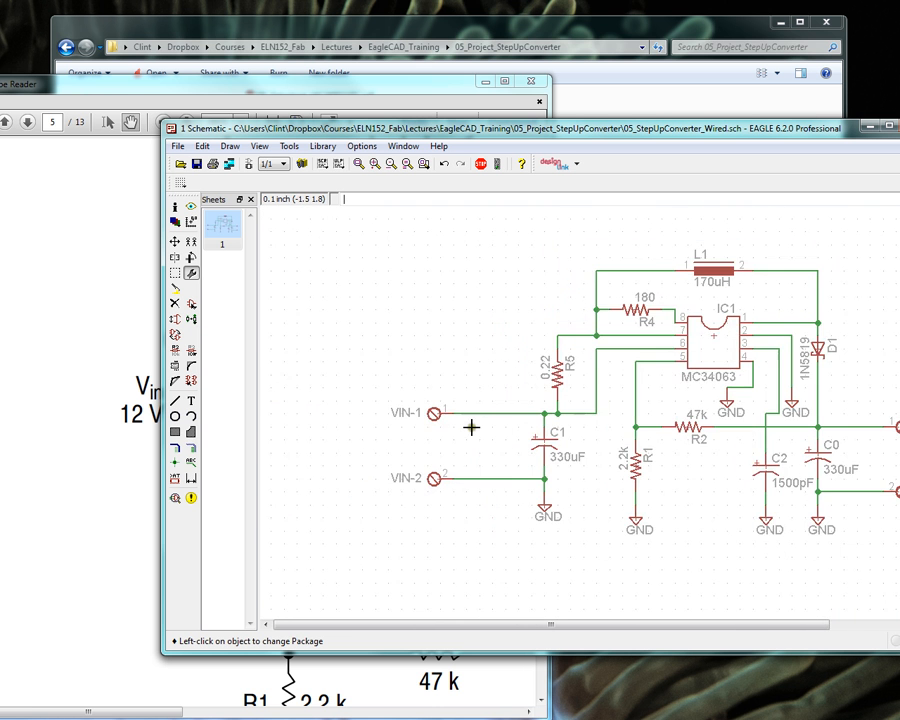
{"action": "scroll", "coordinate": [544, 424], "scroll_direction": "down", "scroll_amount": 2}
{"action": "scroll", "coordinate": [570, 423], "scroll_direction": "up", "scroll_amount": 3}
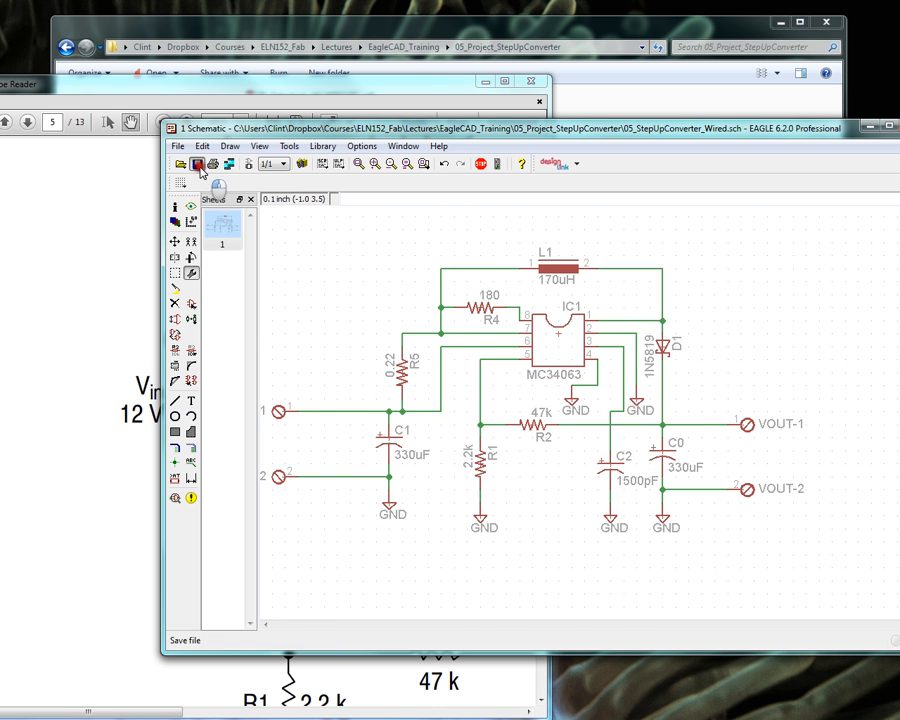
{"action": "left_click", "coordinate": [198, 165]}
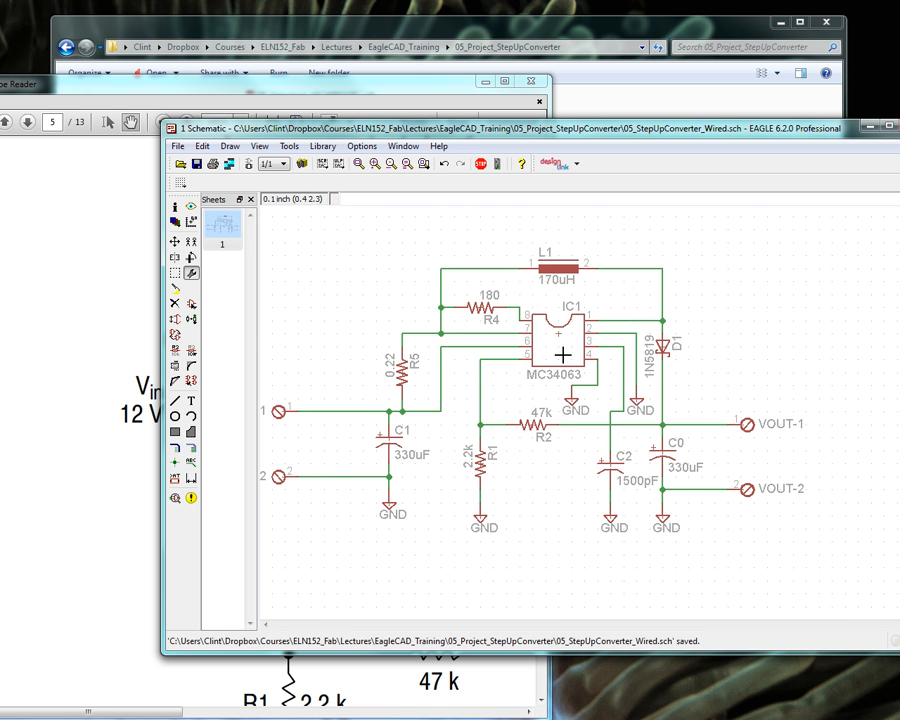
Reposition the schematic window so that it lies fully within the desktop, keeping it unmaximized.
{"action": "left_click_drag", "start_coordinate": [700, 136], "coordinate": [649, 147]}
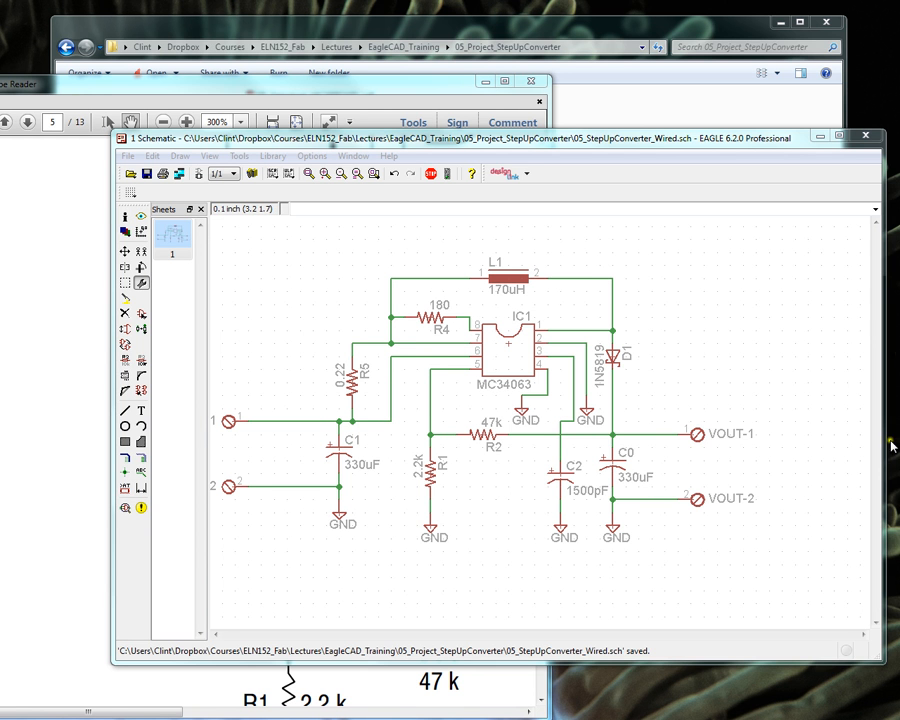
{"action": "left_click_drag", "start_coordinate": [609, 140], "coordinate": [591, 124]}
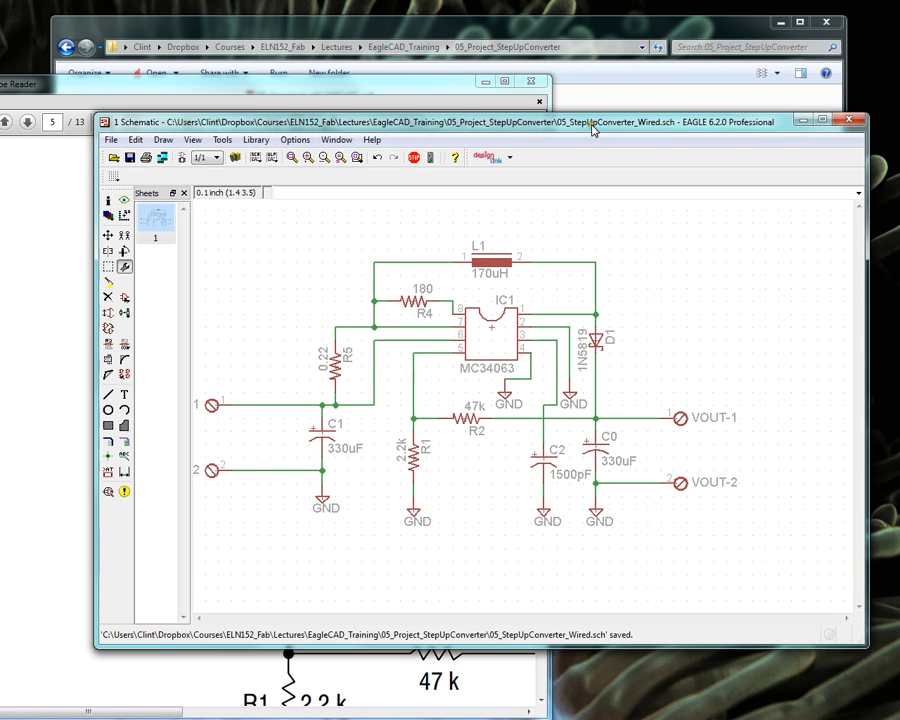
{"action": "left_click", "coordinate": [823, 120]}
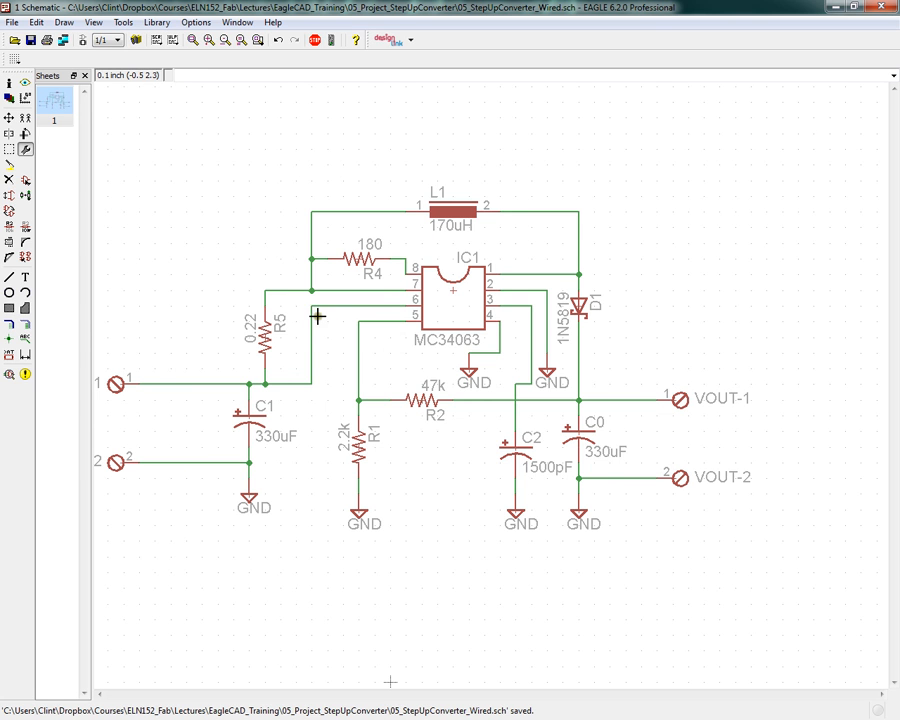
{"action": "double_click", "coordinate": [606, 7]}
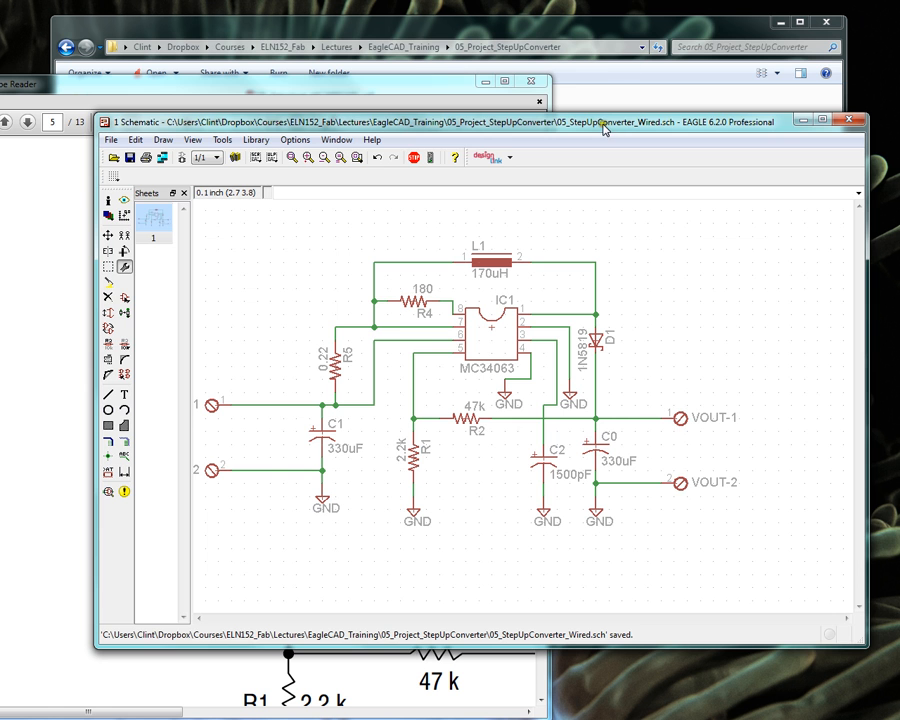
{"action": "left_click_drag", "start_coordinate": [604, 128], "coordinate": [593, 87]}
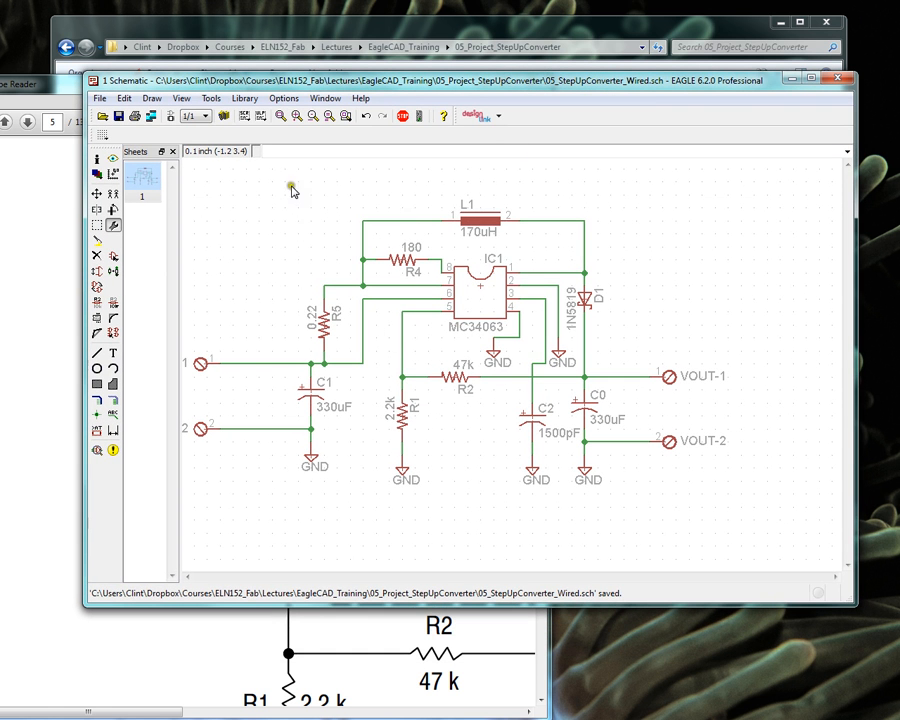
Run the electrical rule check on the schematic, and move and enlarge the ERC Errors window for reading.
{"action": "left_click", "coordinate": [150, 99]}
{"action": "mouse_move", "coordinate": [172, 101]}
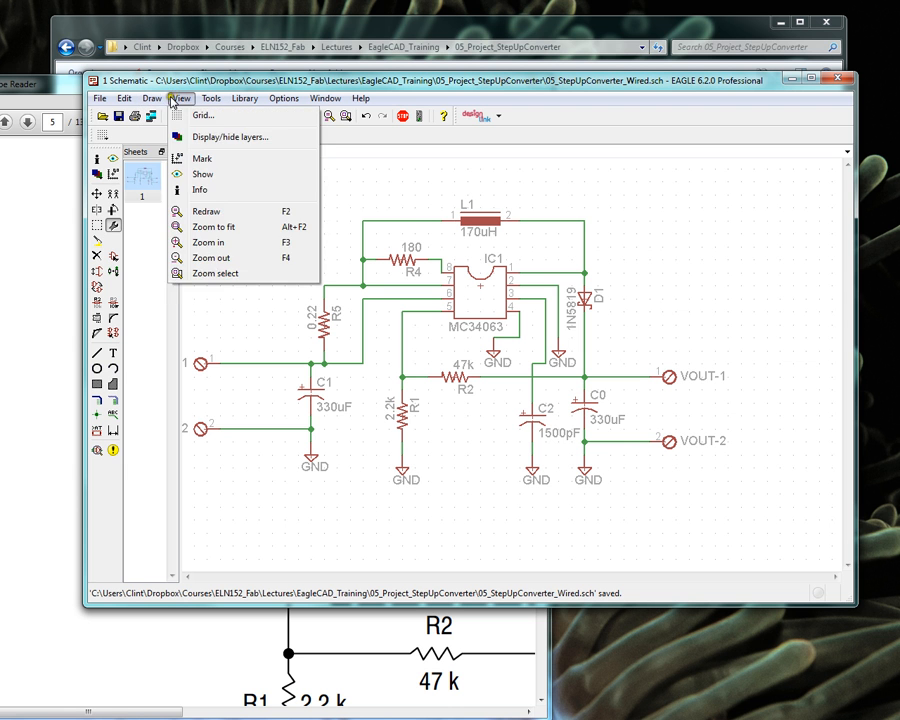
{"action": "mouse_move", "coordinate": [211, 100]}
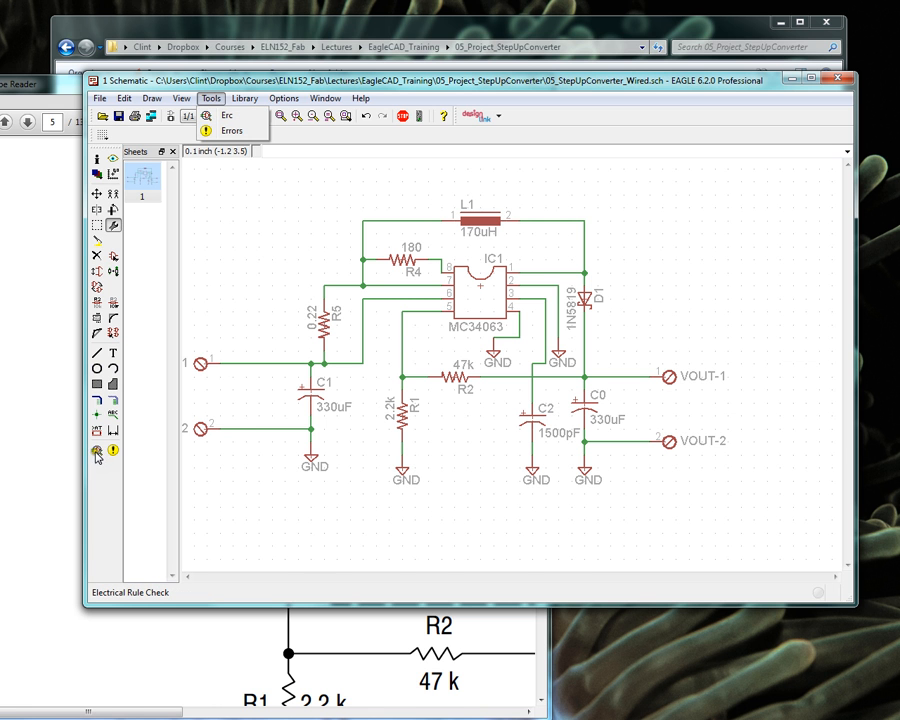
{"action": "left_click", "coordinate": [238, 116]}
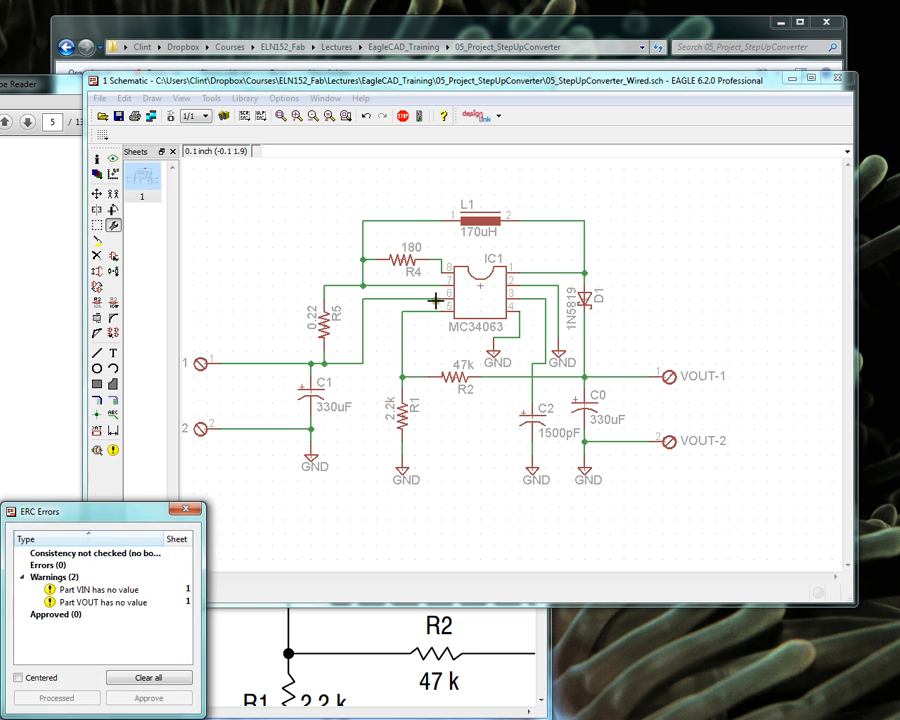
{"action": "left_click_drag", "start_coordinate": [118, 510], "coordinate": [515, 113]}
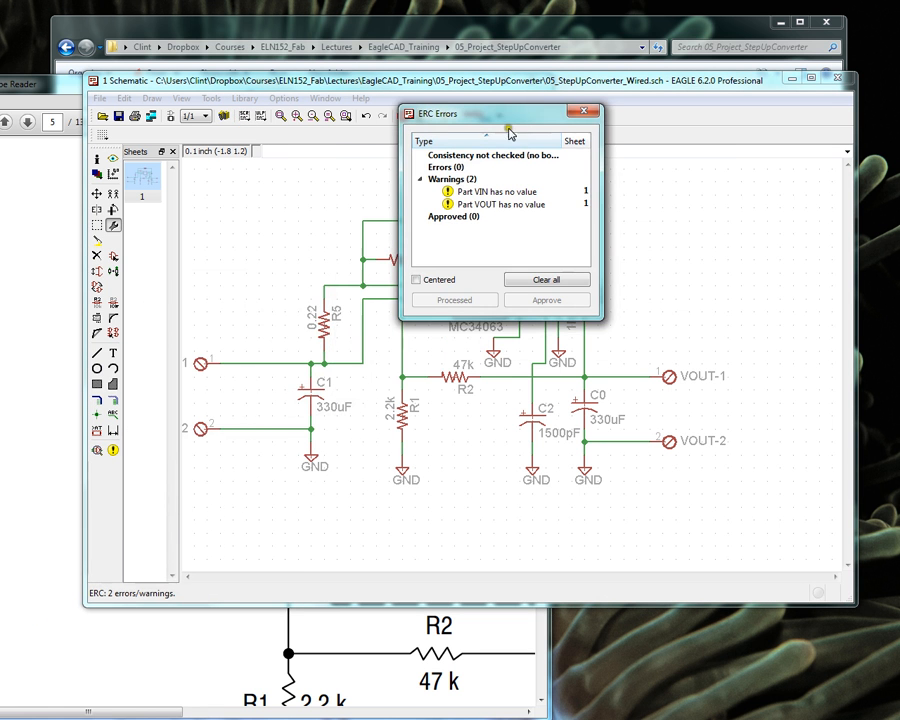
{"action": "left_click_drag", "start_coordinate": [602, 316], "coordinate": [708, 486]}
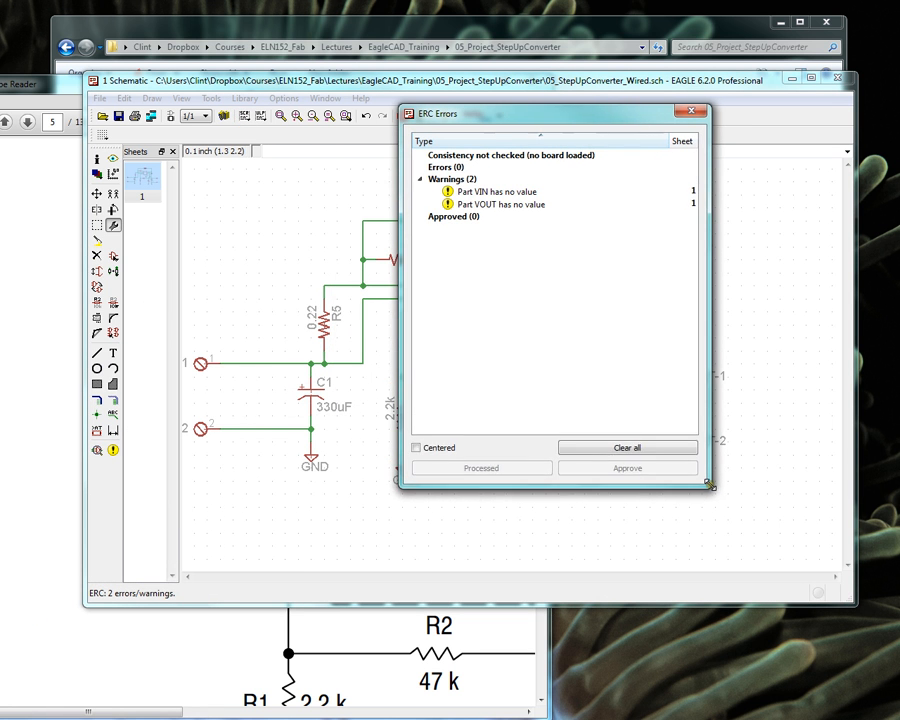
Locate the parts behind the VIN and VOUT no-value warnings on the schematic, with Centered enabled and the error list moved clear of them.
{"action": "left_click", "coordinate": [484, 192]}
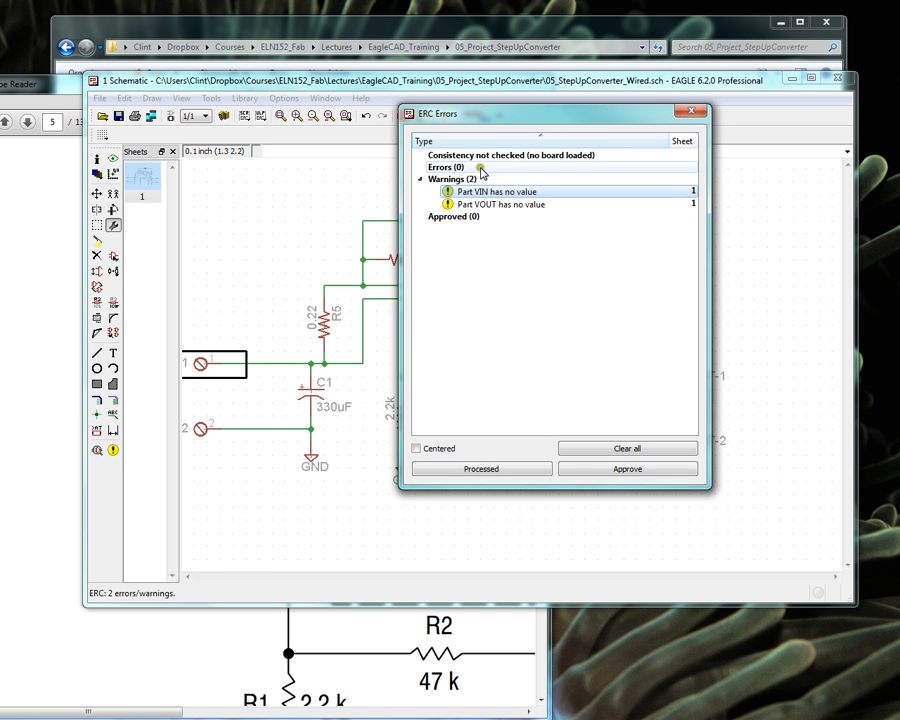
{"action": "left_click_drag", "start_coordinate": [540, 122], "coordinate": [548, 127]}
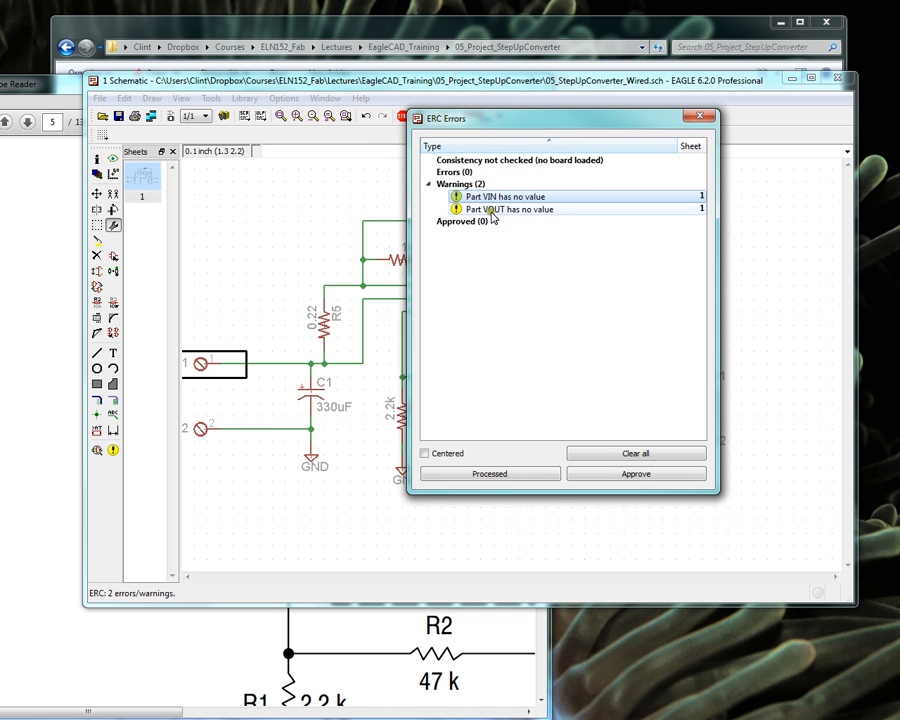
{"action": "left_click", "coordinate": [498, 196]}
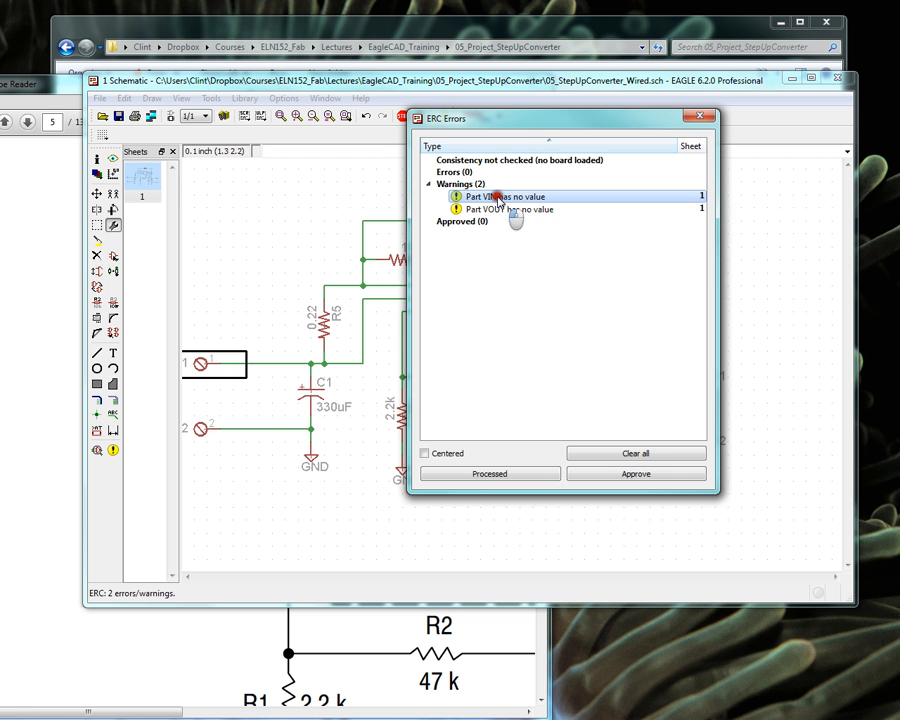
{"action": "left_click_drag", "start_coordinate": [529, 123], "coordinate": [602, 153]}
{"action": "left_click", "coordinate": [499, 458]}
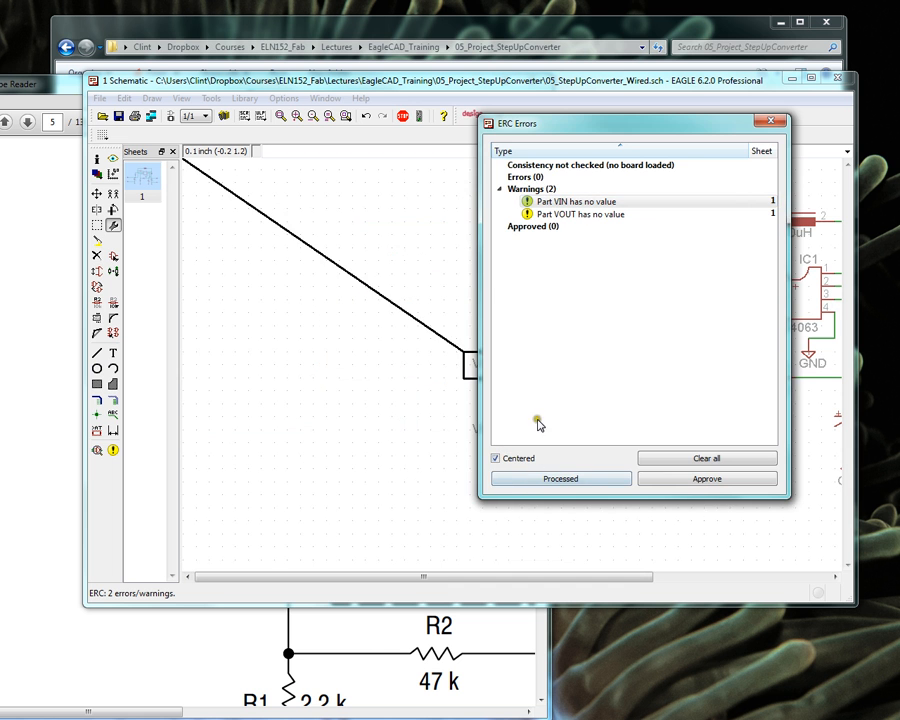
{"action": "left_click_drag", "start_coordinate": [661, 130], "coordinate": [262, 247]}
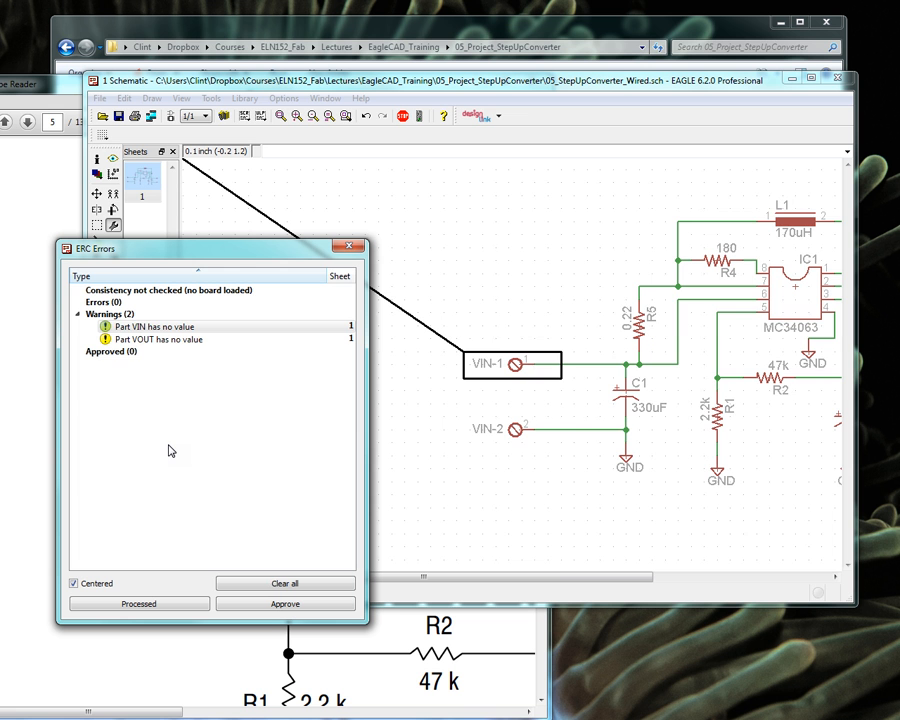
{"action": "left_click", "coordinate": [166, 341]}
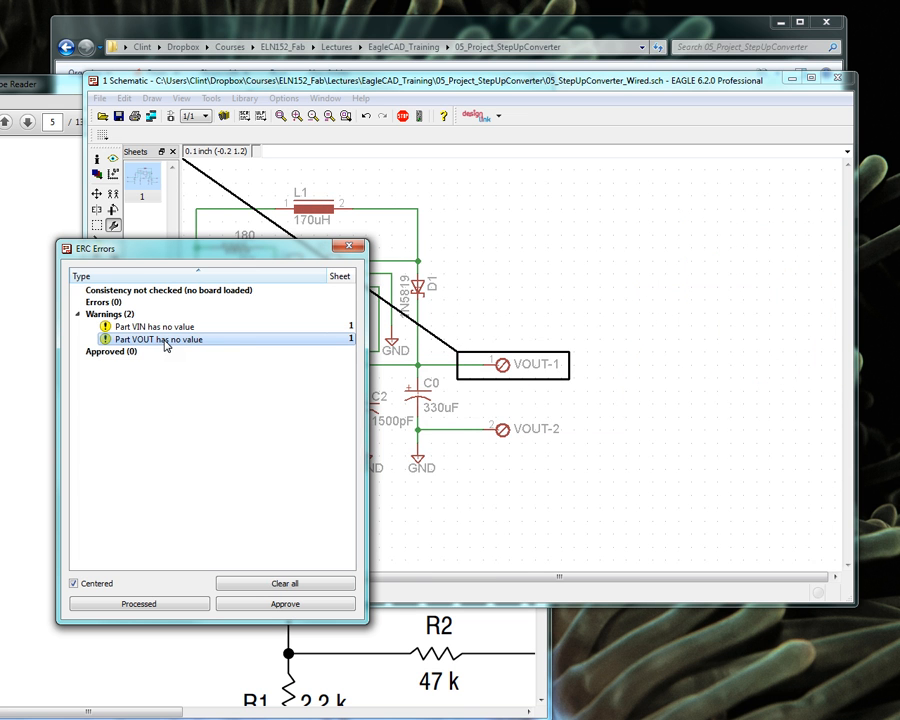
{"action": "left_click", "coordinate": [182, 328]}
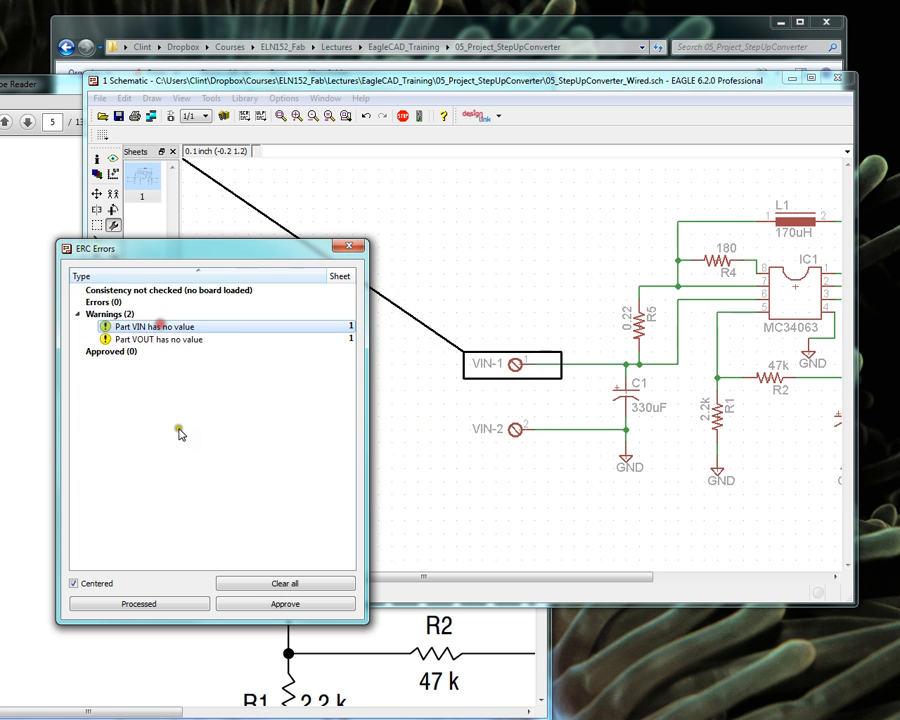
Approve the no-value warnings for VIN and VOUT, and close the ERC error list.
{"action": "left_click", "coordinate": [275, 604]}
{"action": "left_click", "coordinate": [275, 605]}
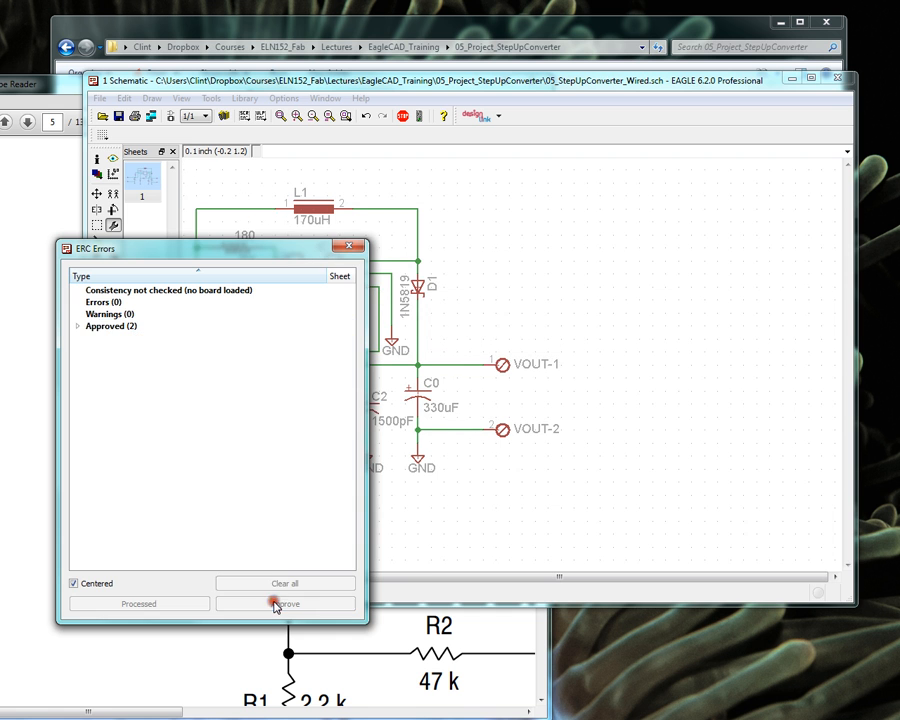
{"action": "left_click", "coordinate": [343, 247]}
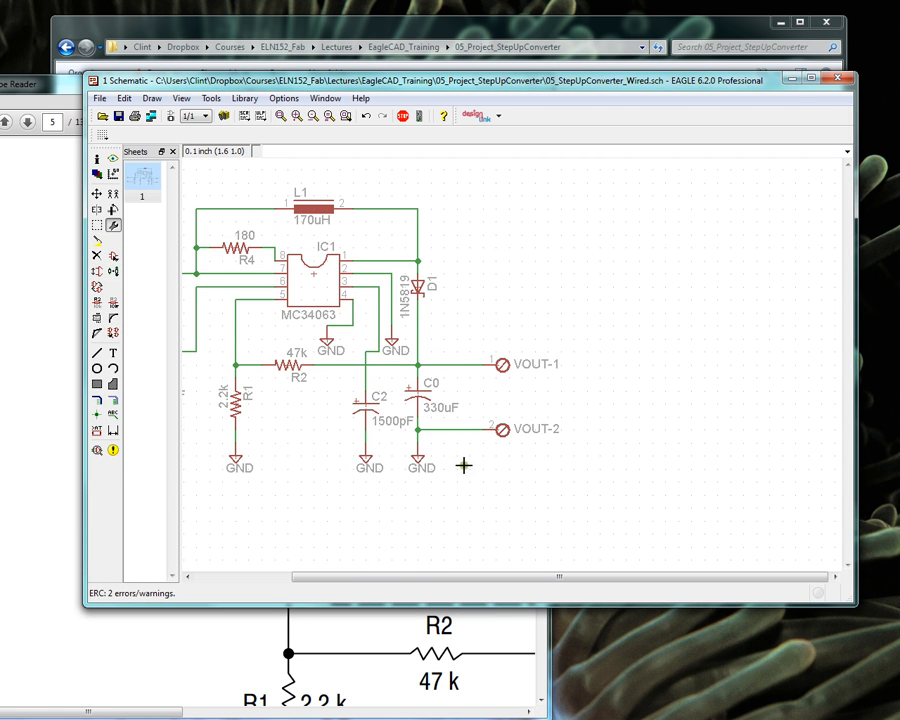
Delete the net segment connecting D1 to the junction above C0, and save the schematic.
{"action": "right_click", "coordinate": [418, 330]}
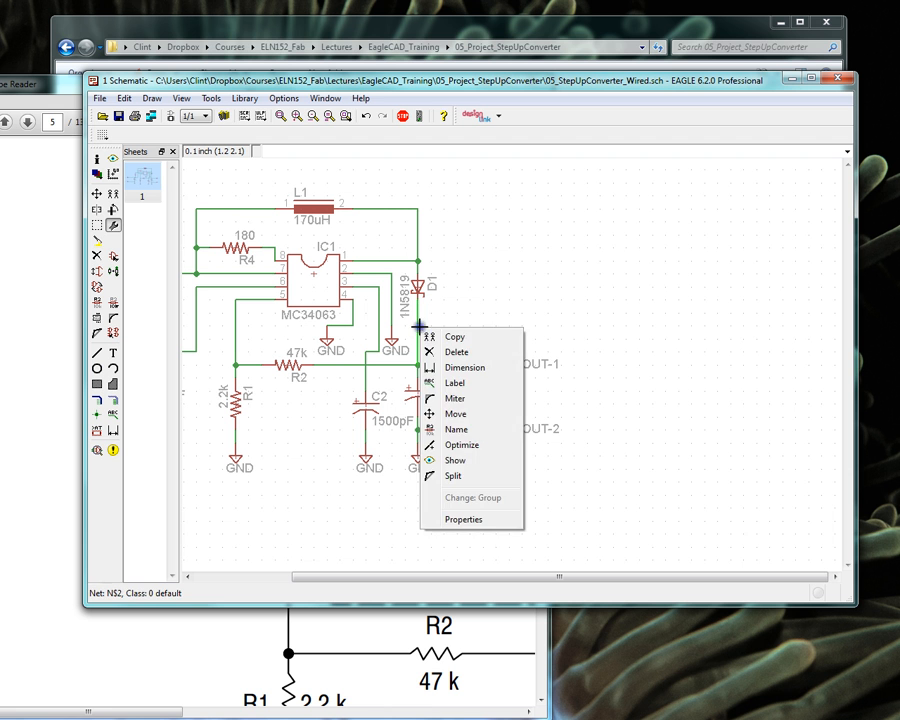
{"action": "left_click", "coordinate": [456, 352]}
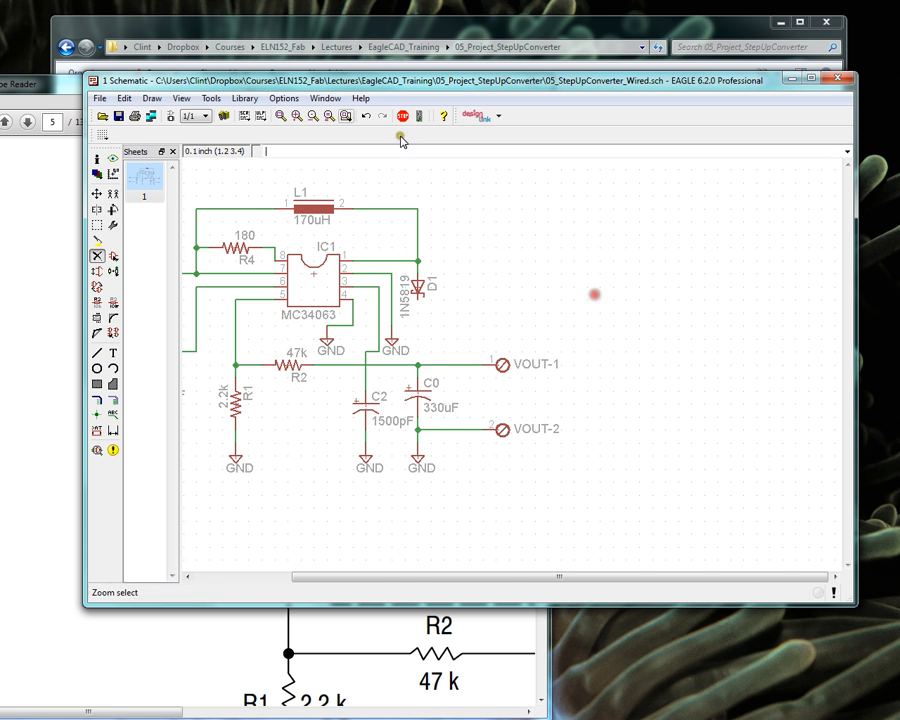
{"action": "left_click", "coordinate": [118, 116]}
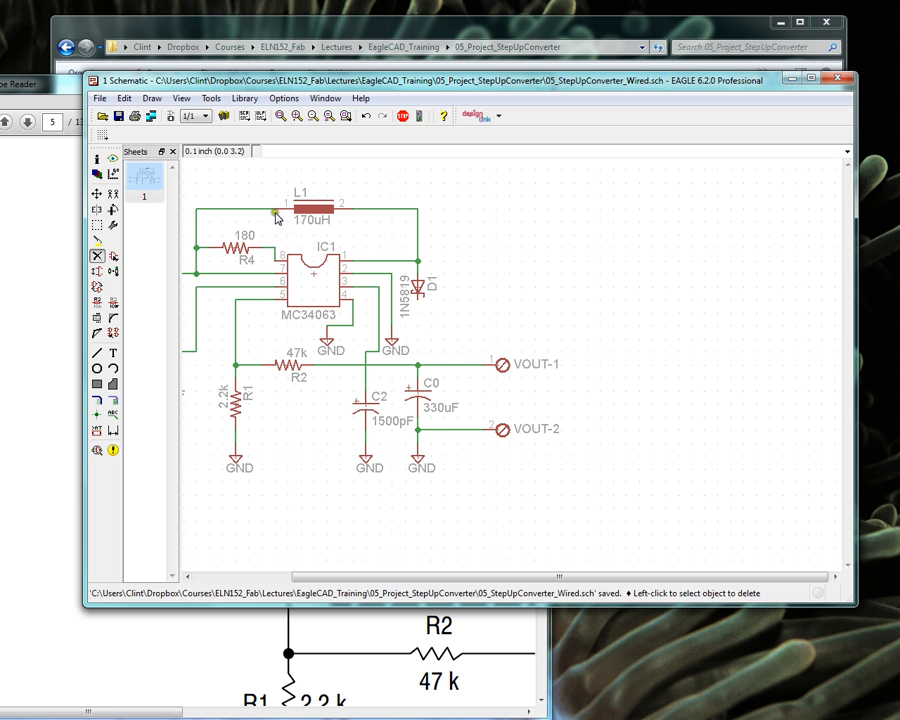
Run the electrical rule check on the schematic with the broken connection, and move the error list clear of the circuit.
{"action": "left_click", "coordinate": [211, 98]}
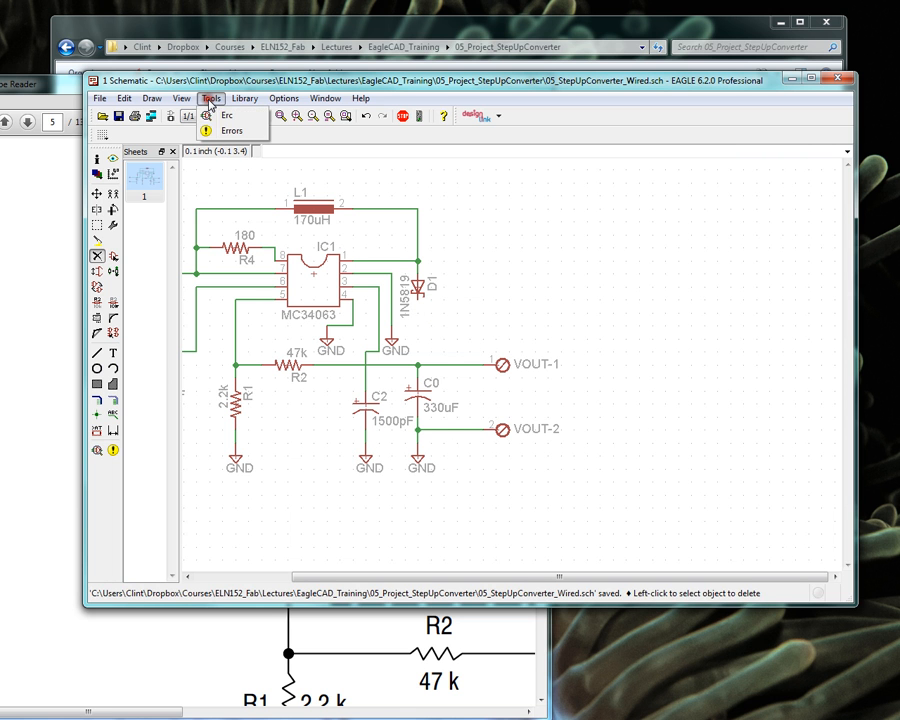
{"action": "left_click", "coordinate": [222, 117]}
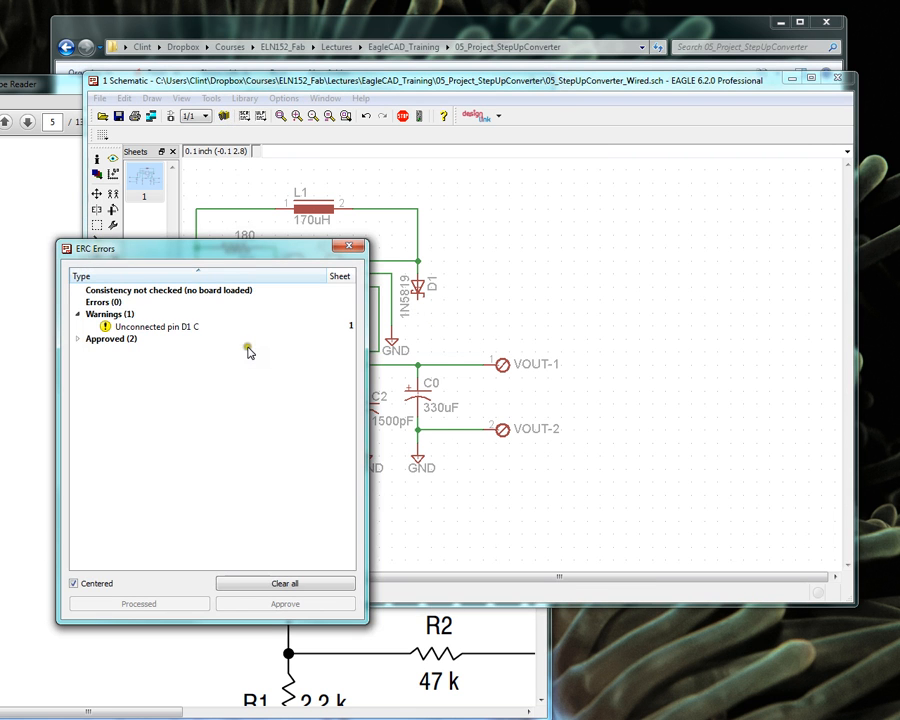
{"action": "left_click_drag", "start_coordinate": [195, 250], "coordinate": [742, 267]}
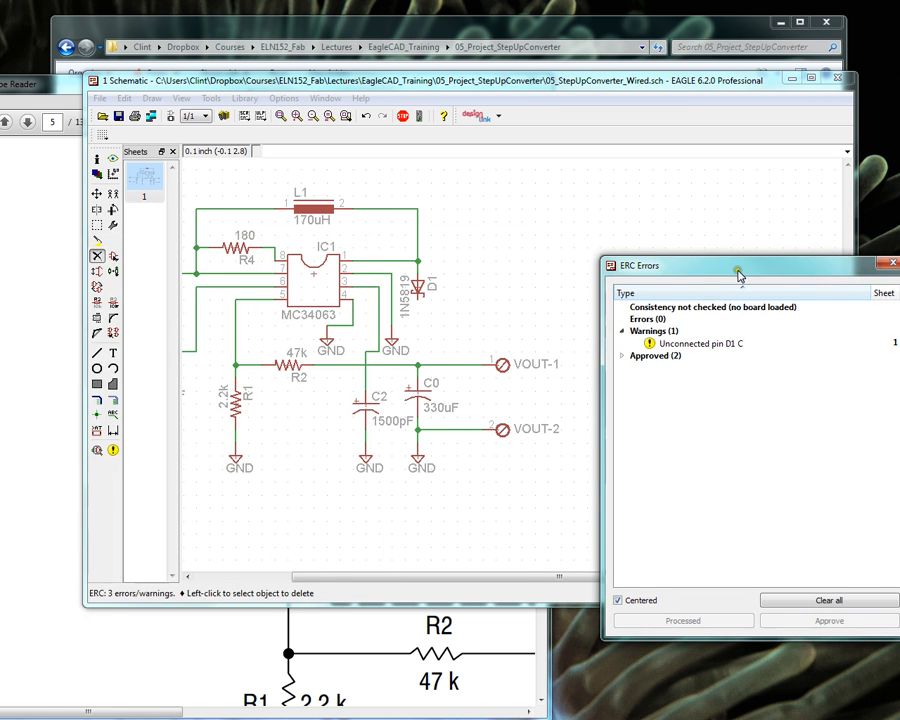
Locate the unconnected D1 cathode pin warning on the schematic, examine the marked pin up close, and close the ERC error list.
{"action": "left_click", "coordinate": [713, 346]}
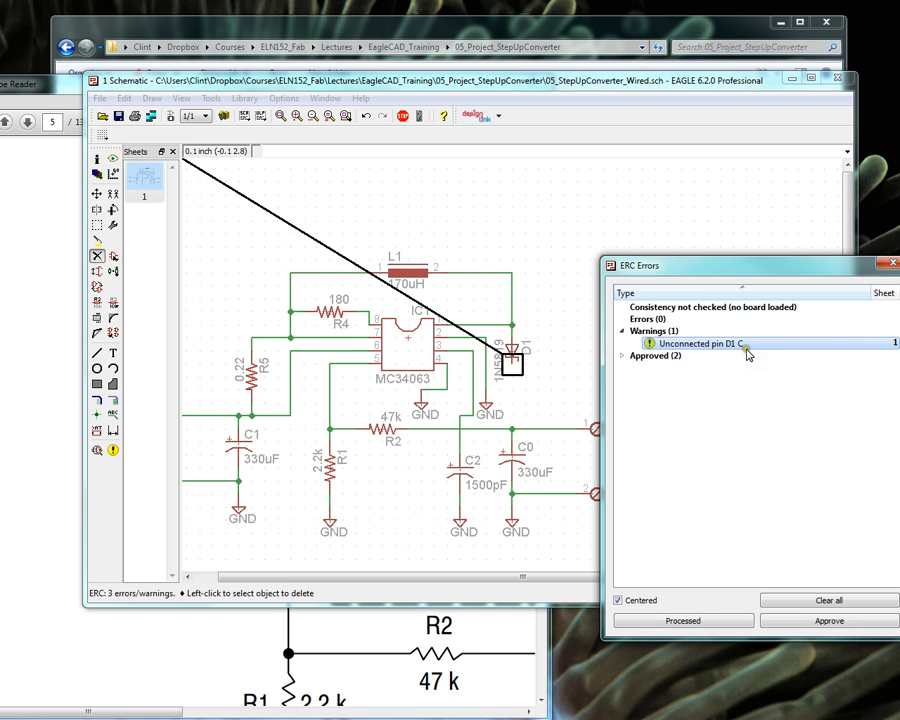
{"action": "left_click_drag", "start_coordinate": [765, 269], "coordinate": [800, 283]}
{"action": "scroll", "coordinate": [225, 362], "scroll_direction": "down", "scroll_amount": 3}
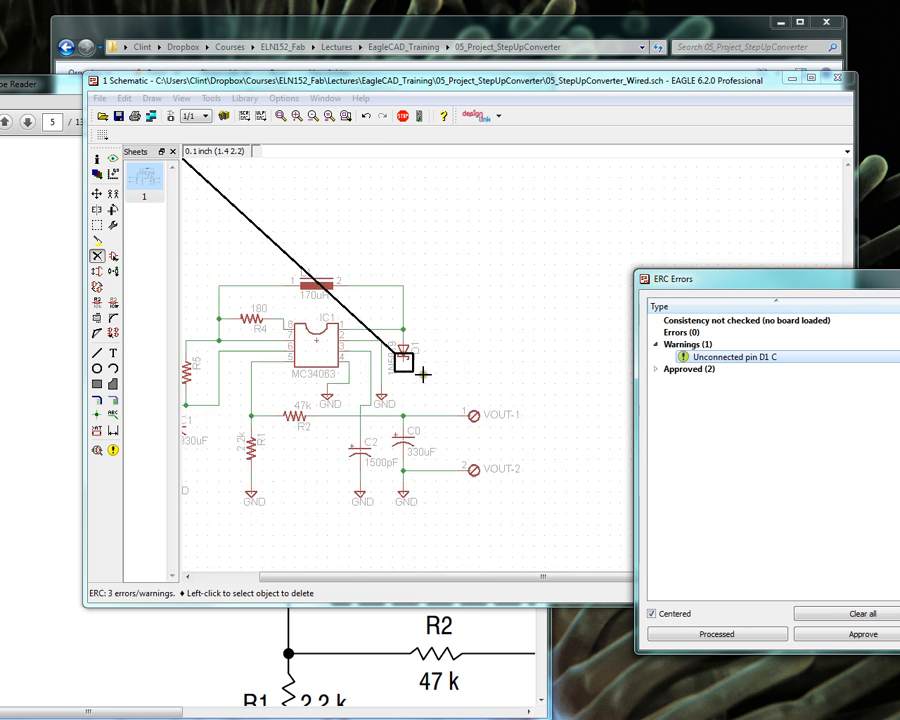
{"action": "scroll", "coordinate": [408, 368], "scroll_direction": "up", "scroll_amount": 5}
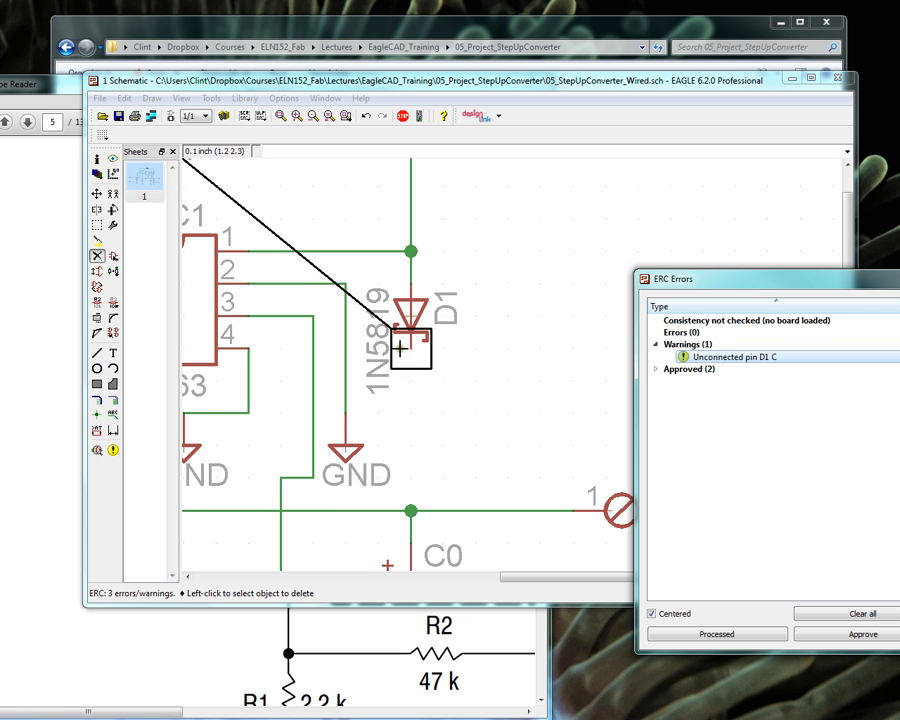
{"action": "left_click_drag", "start_coordinate": [799, 286], "coordinate": [687, 237]}
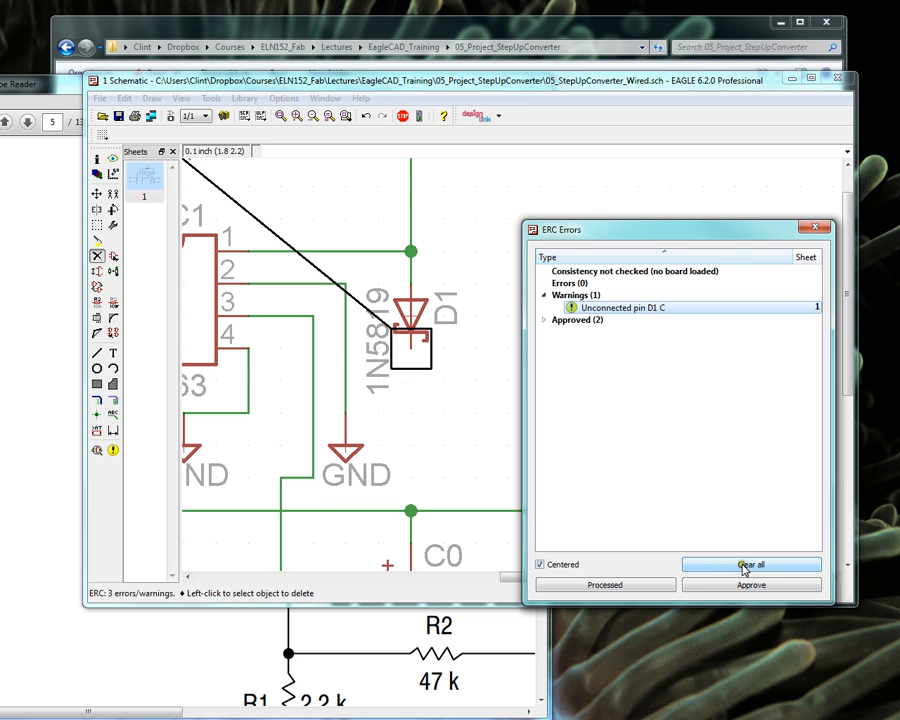
{"action": "left_click", "coordinate": [814, 229]}
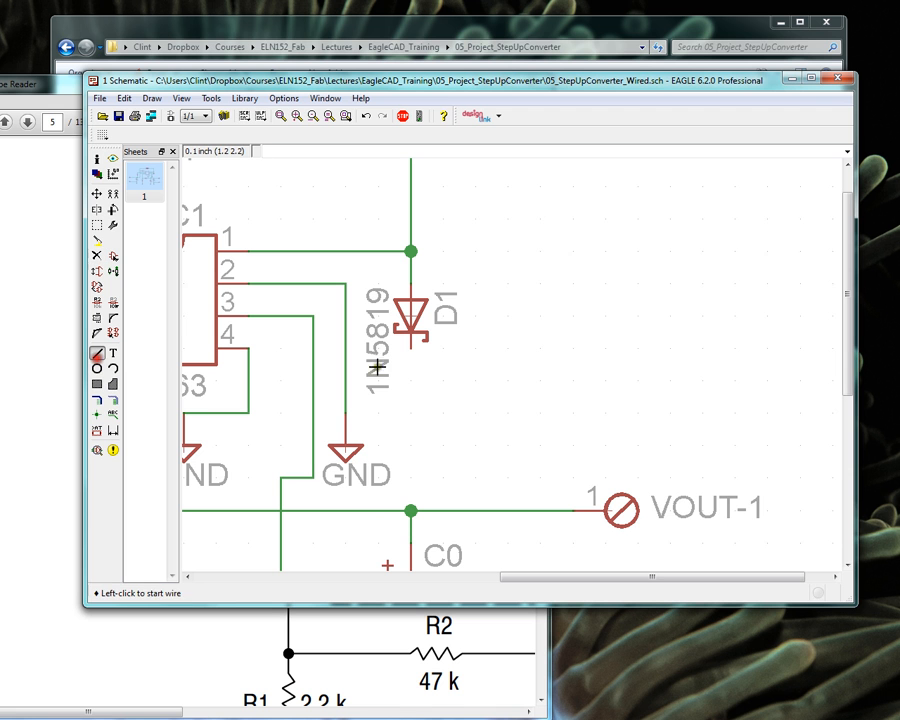
Draw a wire on the 91 Nets layer from D1's cathode to the junction above C0, and save the schematic.
{"action": "left_click", "coordinate": [97, 353]}
{"action": "left_click", "coordinate": [408, 351]}
{"action": "left_click", "coordinate": [410, 511]}
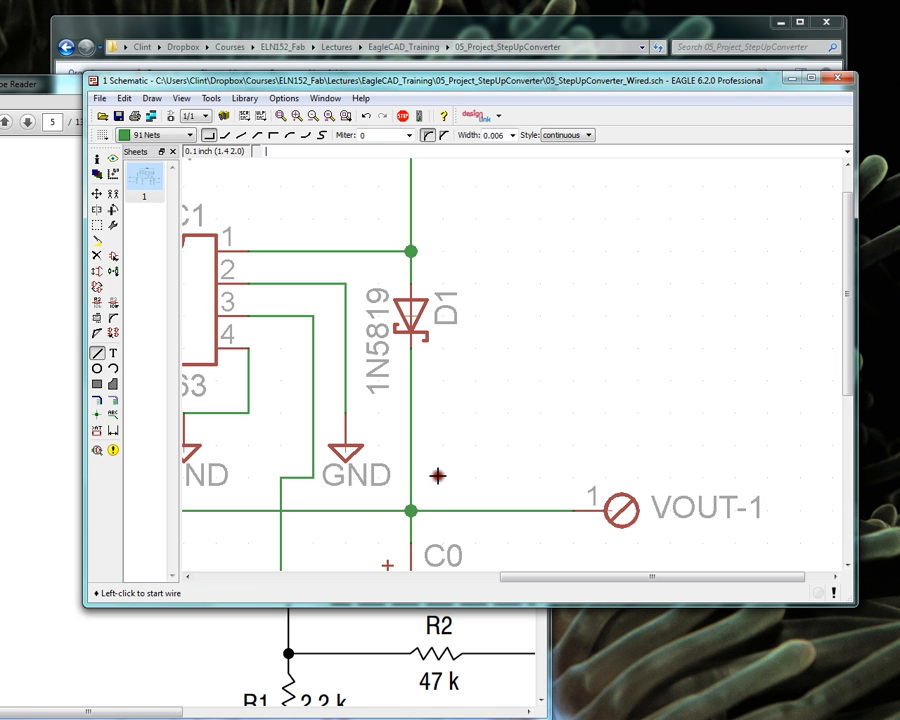
{"action": "left_click", "coordinate": [118, 116]}
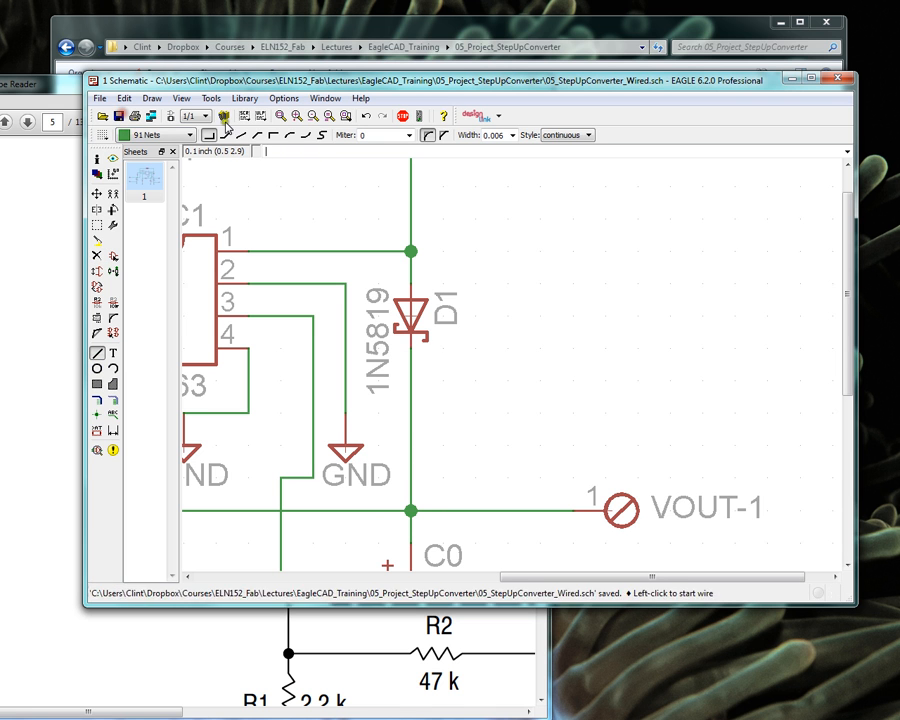
Rerun the electrical rule check on the repaired schematic.
{"action": "scroll", "coordinate": [416, 290], "scroll_direction": "down", "scroll_amount": 3}
{"action": "scroll", "coordinate": [515, 310], "scroll_direction": "down", "scroll_amount": 2}
{"action": "scroll", "coordinate": [364, 317], "scroll_direction": "up", "scroll_amount": 3}
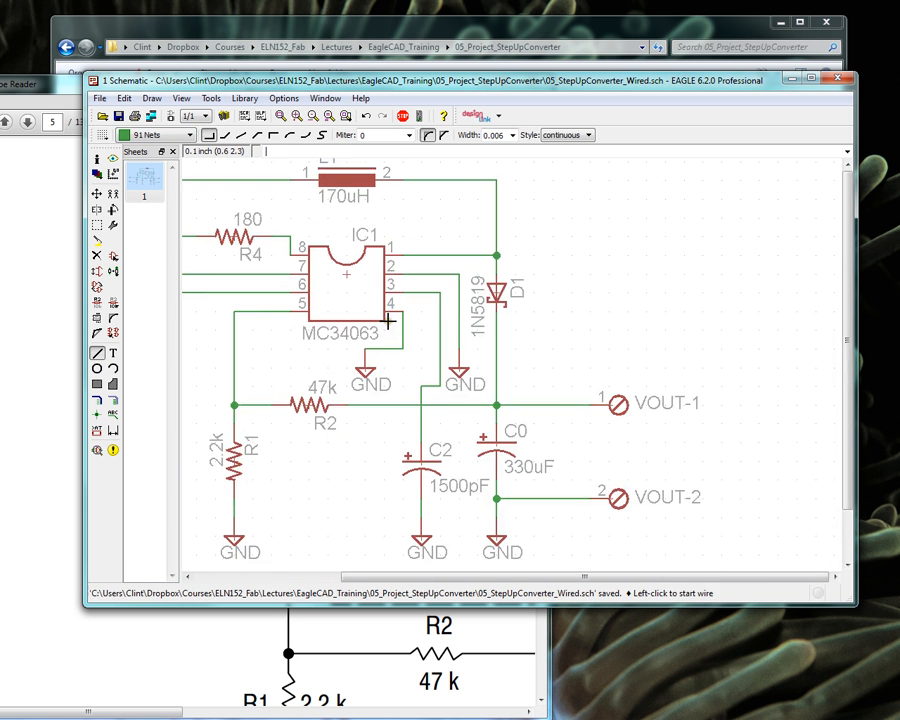
{"action": "left_click", "coordinate": [211, 98]}
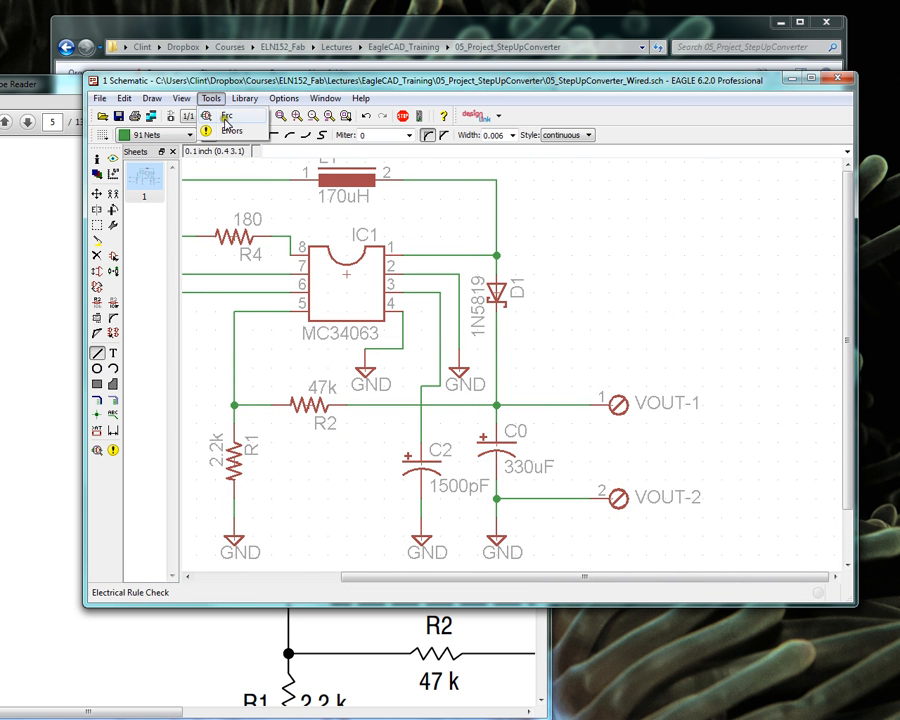
{"action": "left_click", "coordinate": [235, 116]}
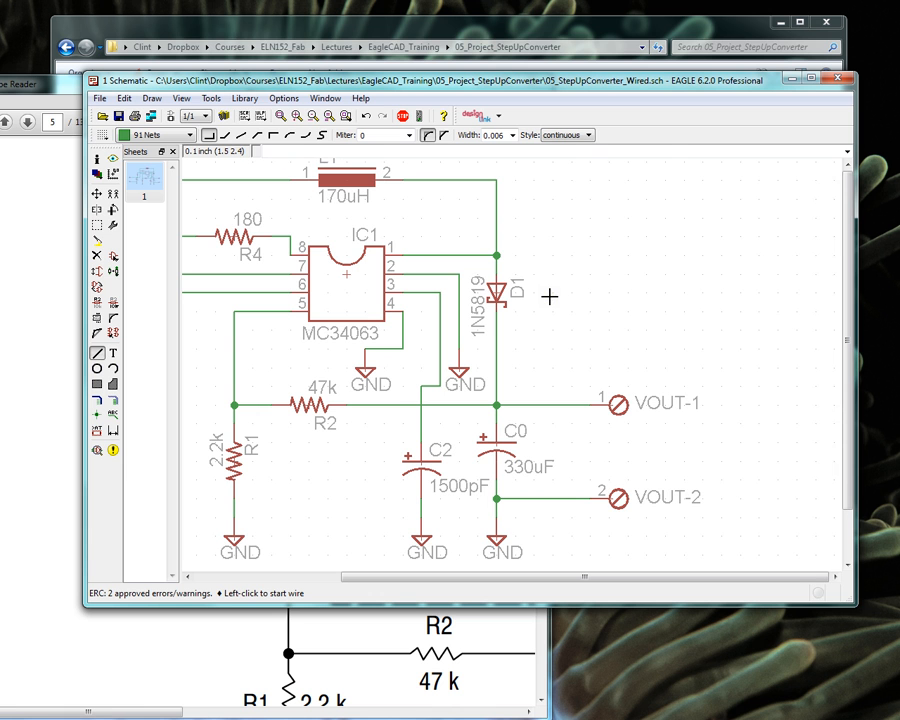
{"action": "left_click", "coordinate": [182, 98]}
{"action": "left_click", "coordinate": [227, 116]}
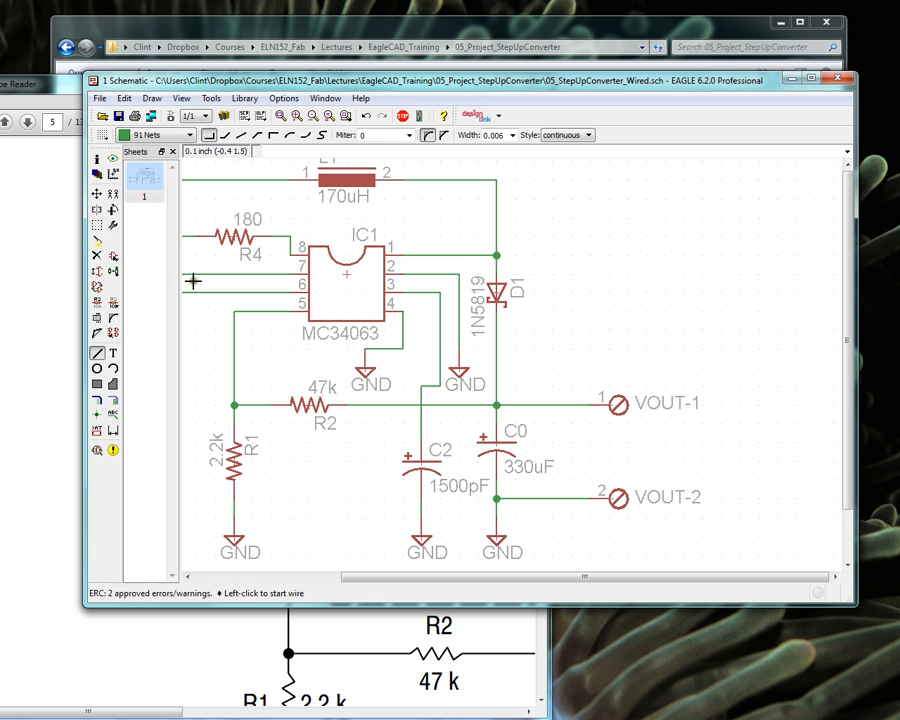